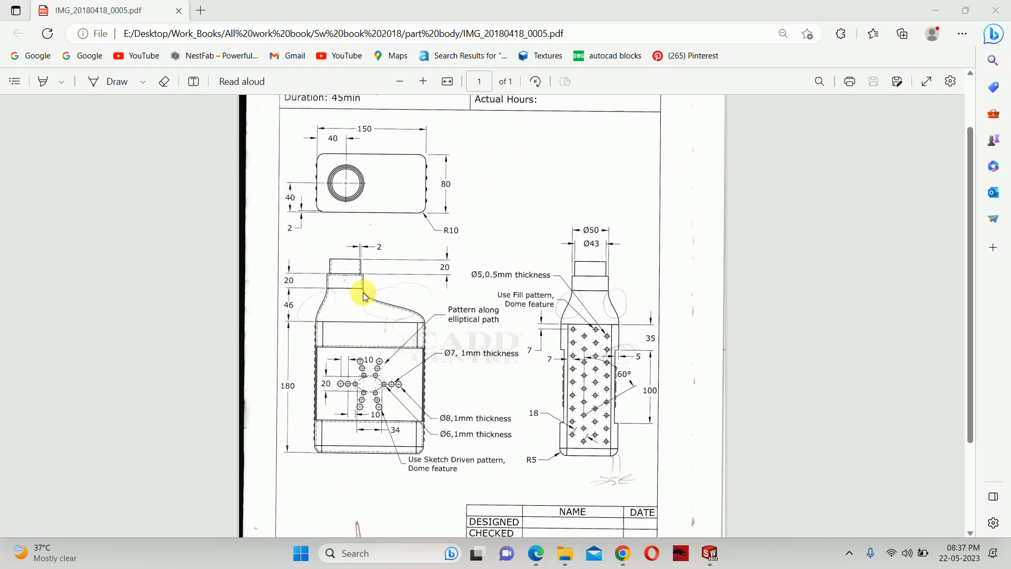
pyautogui.rightClick(362, 293)
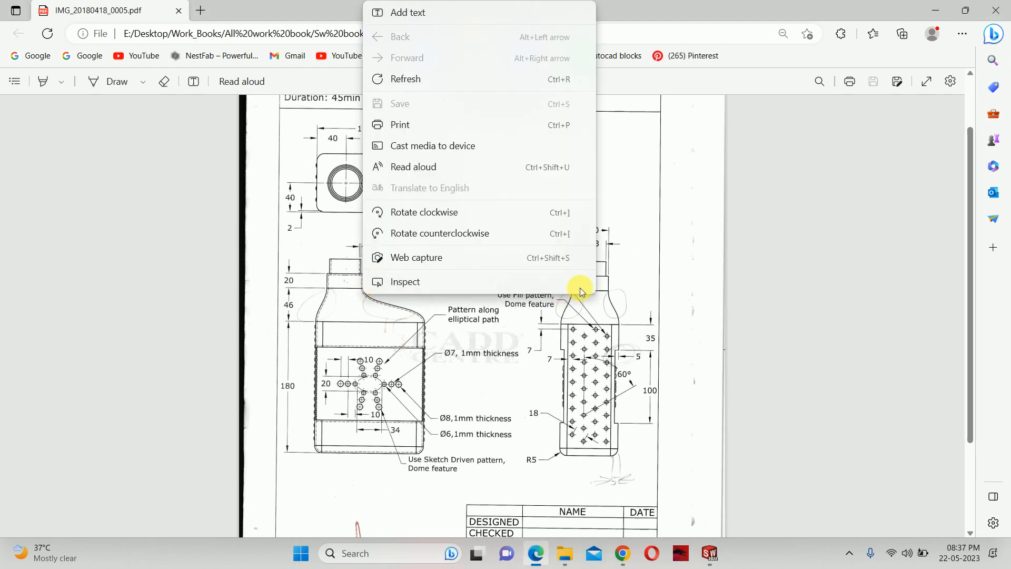
pyautogui.click(680, 239)
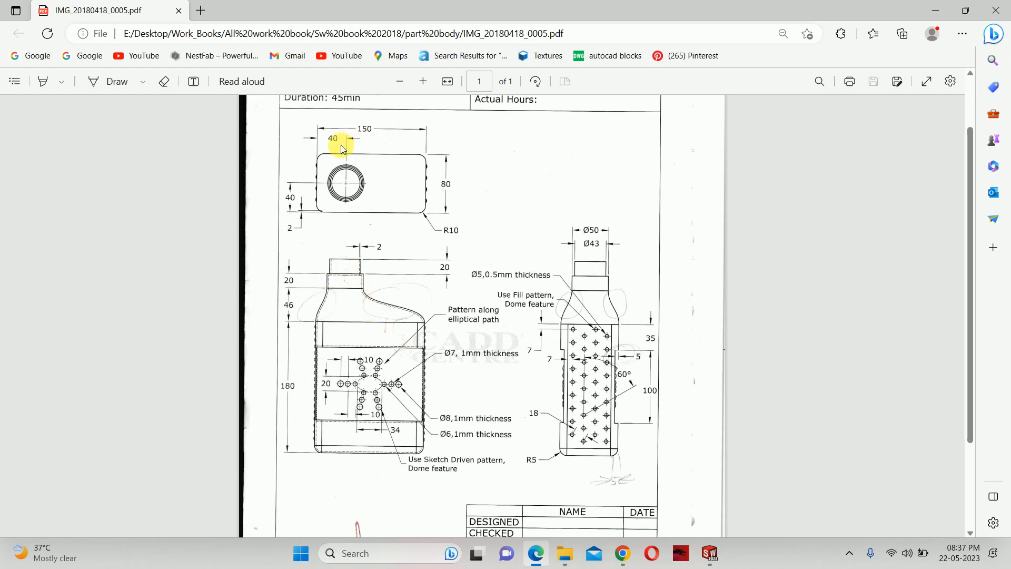
pyautogui.rightClick(349, 120)
pyautogui.click(333, 124)
# Step: Switch to SOLIDWORKS and create a new part document
pyautogui.hotkey('alt', 'Tab')
pyautogui.hotkey('alt', 'Tab')
pyautogui.hotkey('alt', 'Tab')
pyautogui.hotkey('alt', 'Tab')
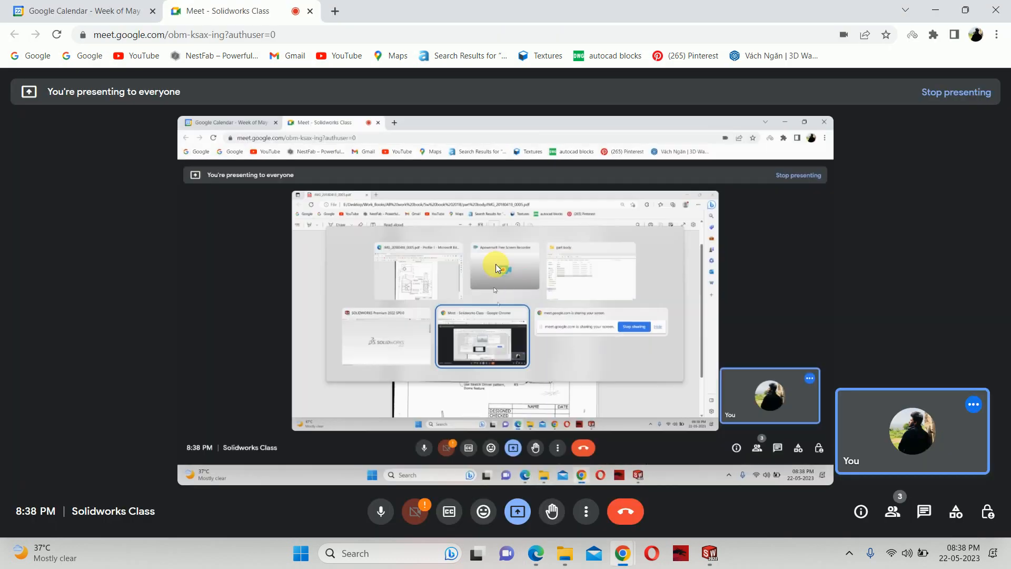
pyautogui.click(710, 553)
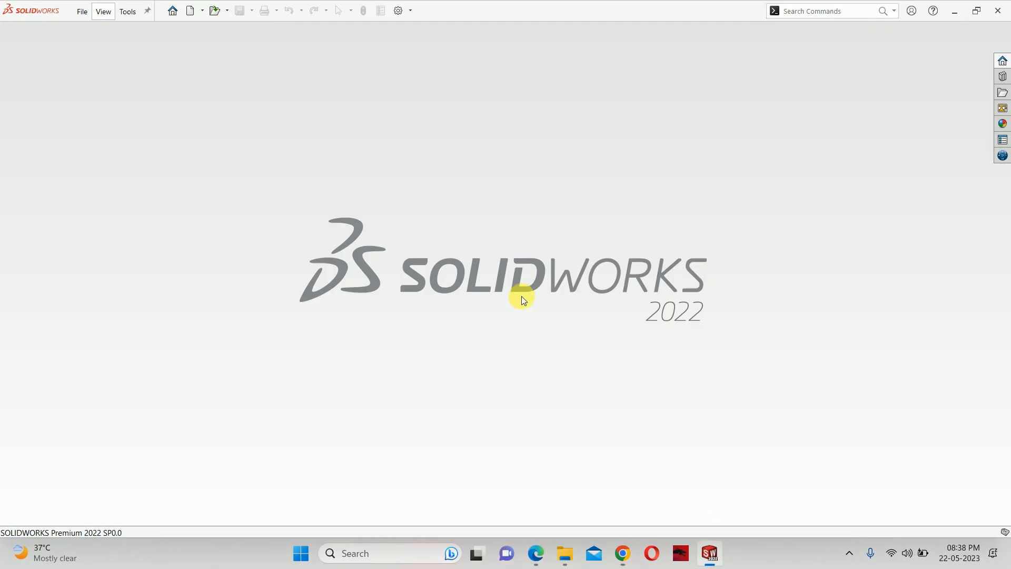
pyautogui.click(78, 17)
pyautogui.click(91, 30)
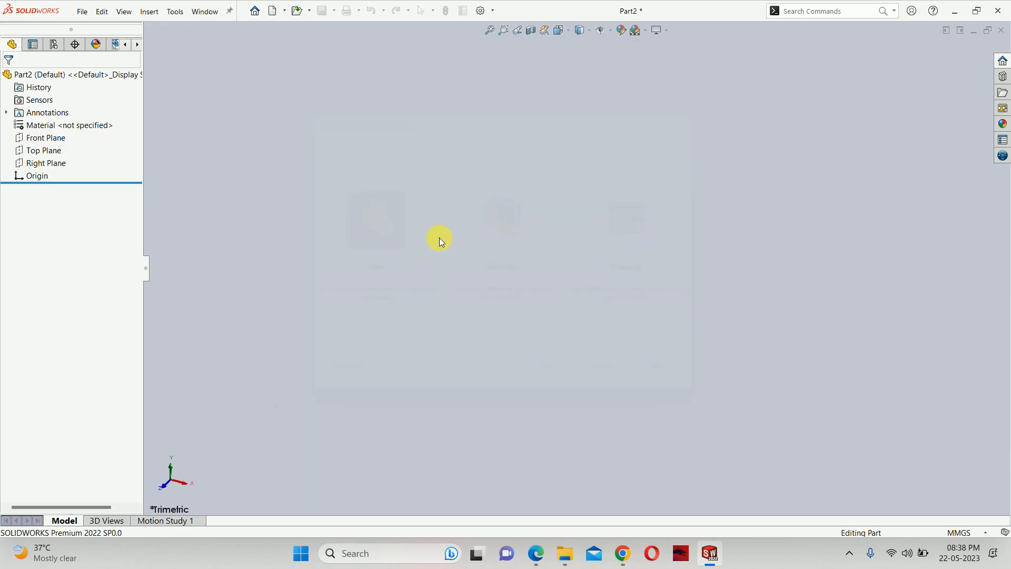
# Step: Start a sketch on the Top Plane and draw a center rectangle about 150 by 84 mm around the origin
pyautogui.click(39, 209)
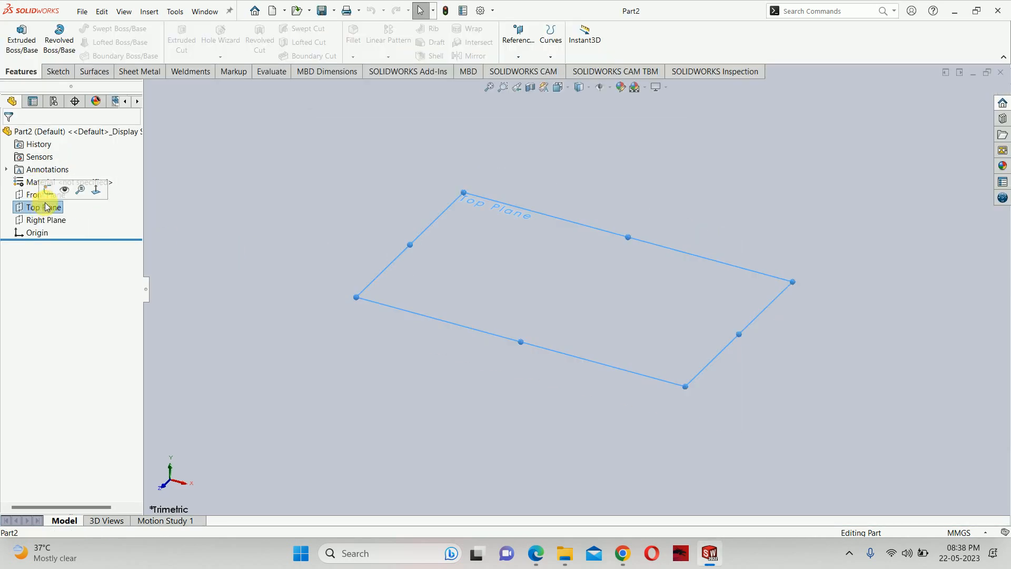
pyautogui.click(66, 188)
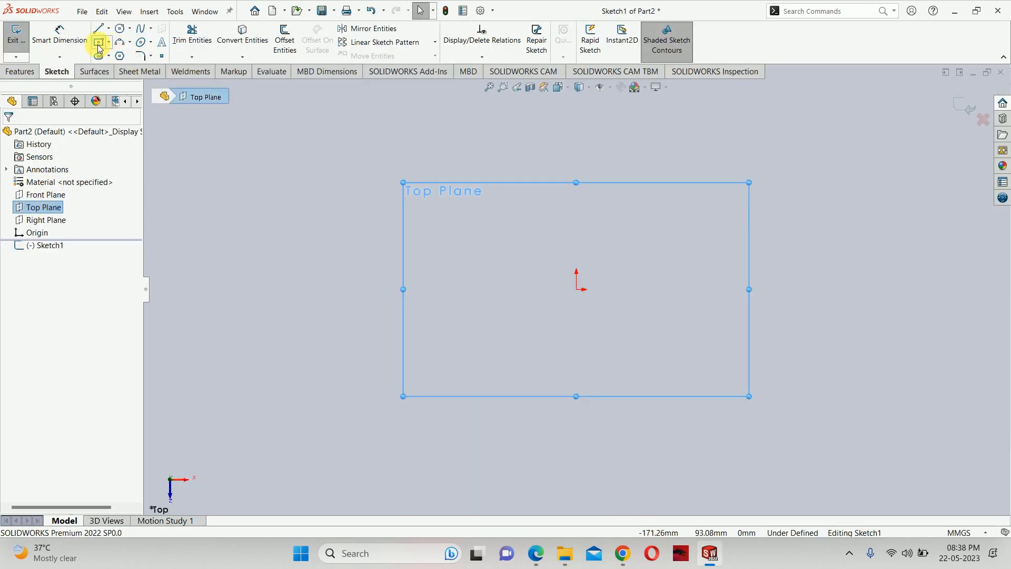
pyautogui.click(99, 41)
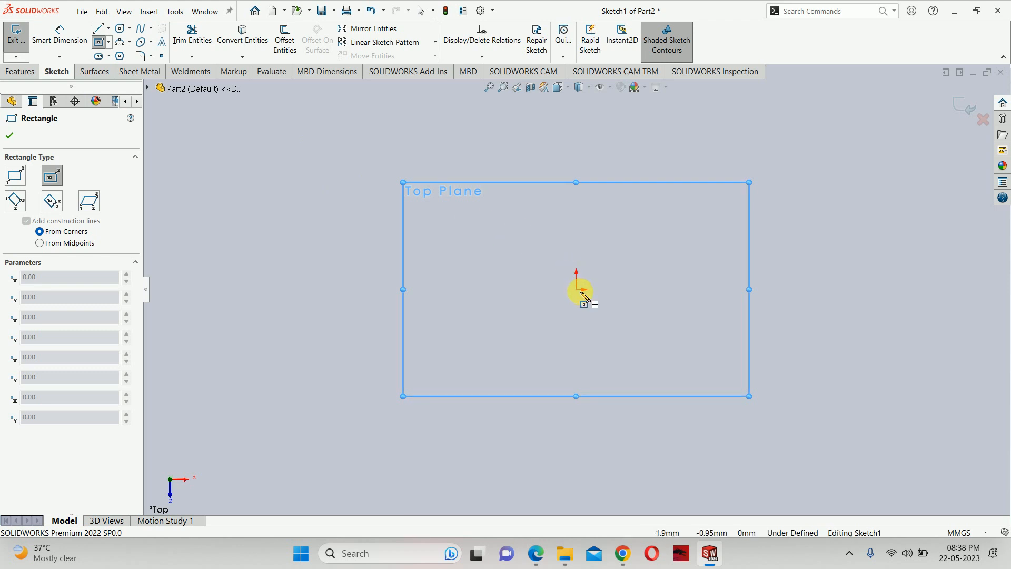
pyautogui.moveTo(576, 289); pyautogui.dragTo(431, 210)
# Step: Dimension the rectangle to 150 mm wide and 80 mm high
pyautogui.press('d')
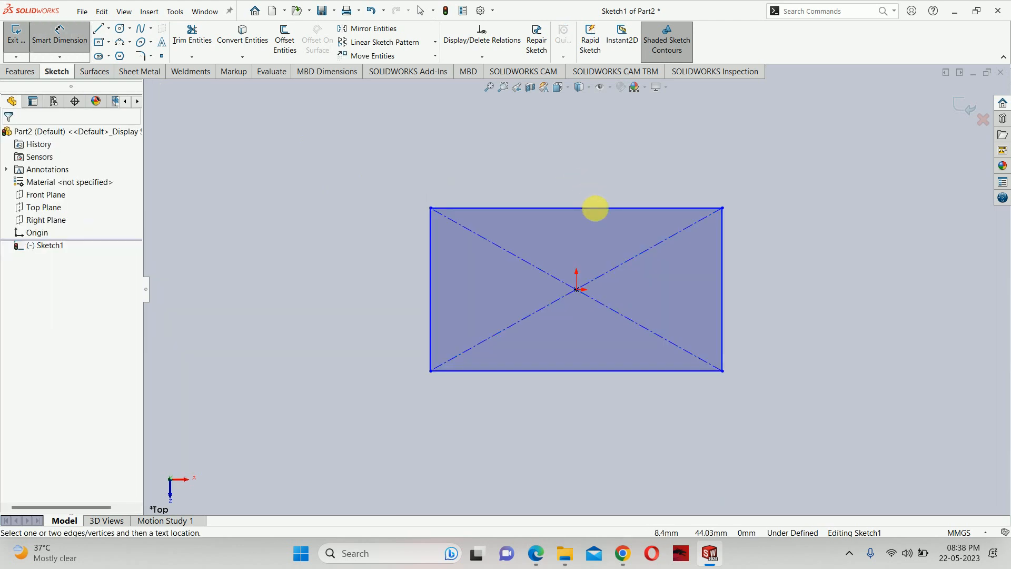
pyautogui.click(599, 208)
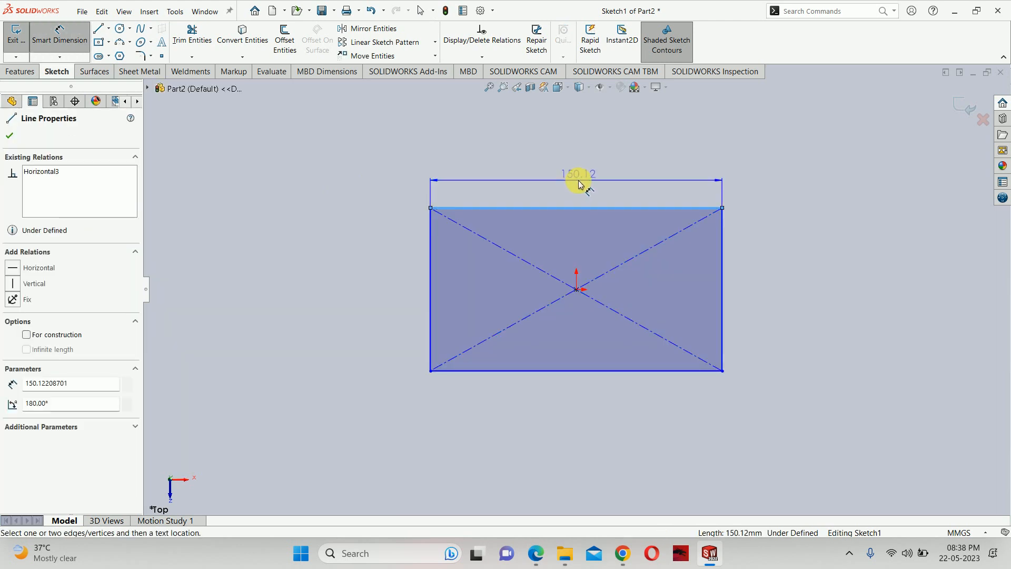
pyautogui.click(580, 180)
pyautogui.write('150')
pyautogui.press('Return')
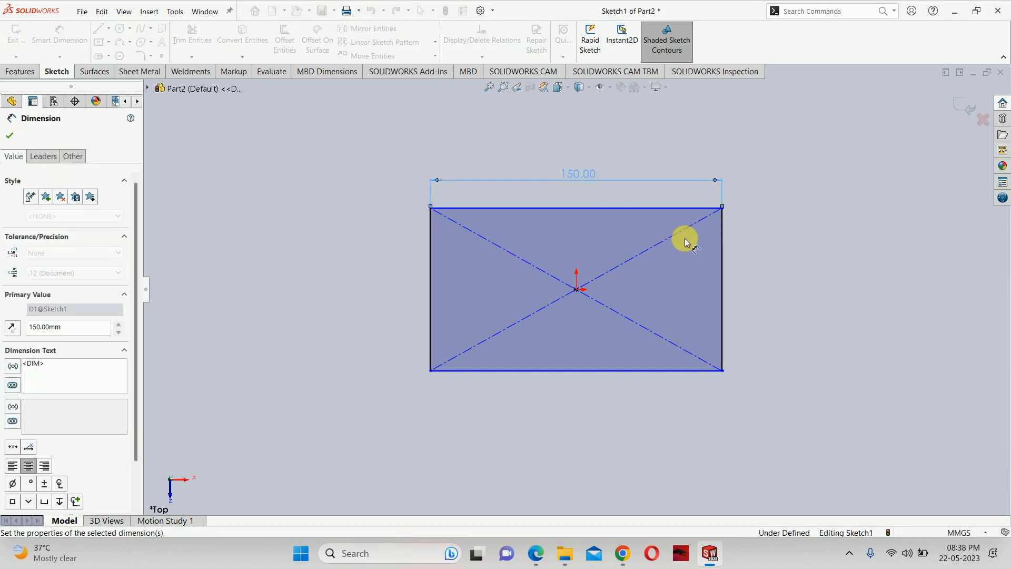
pyautogui.click(720, 253)
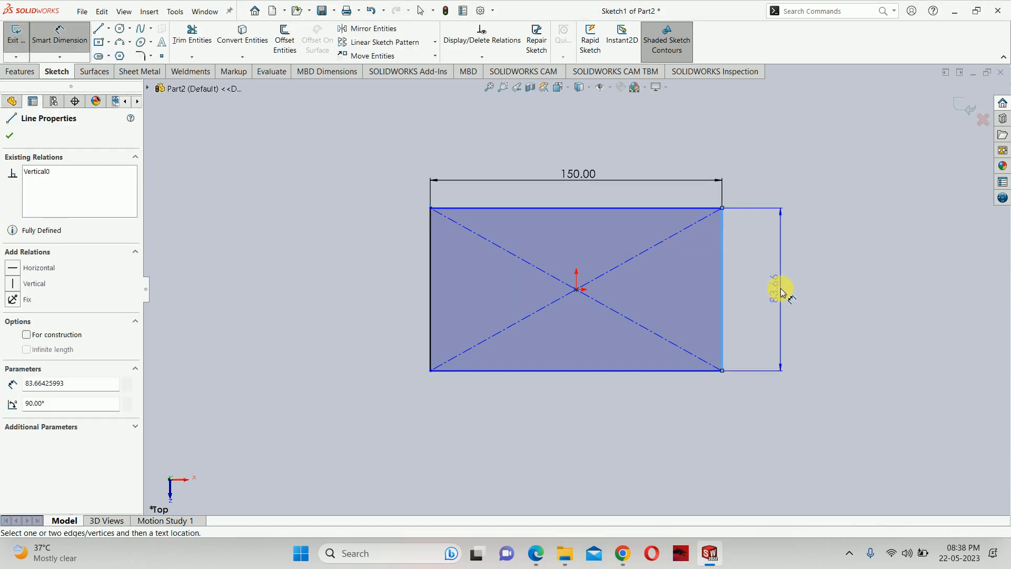
pyautogui.click(779, 290)
pyautogui.write('3')
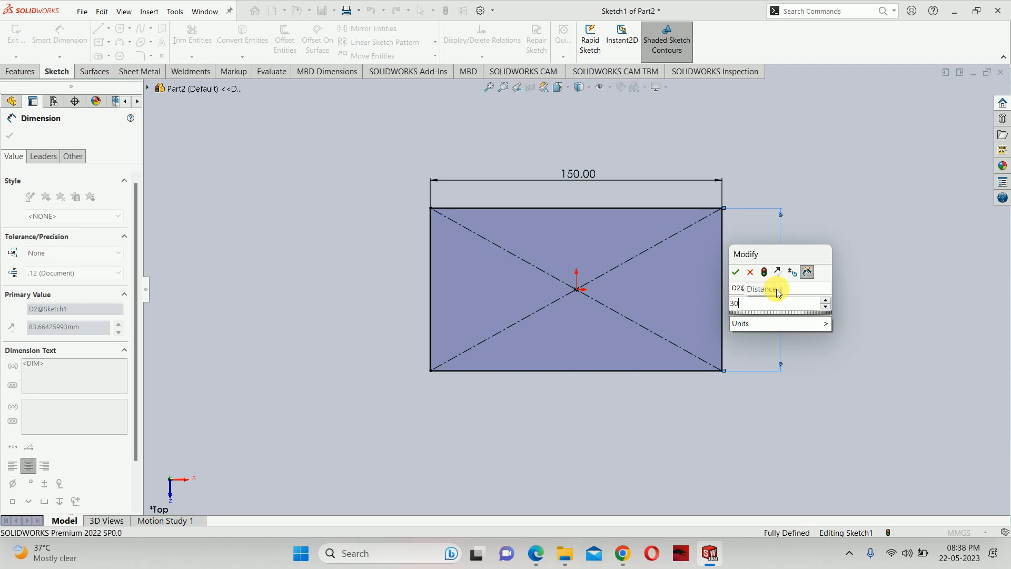
pyautogui.press('BackSpace')
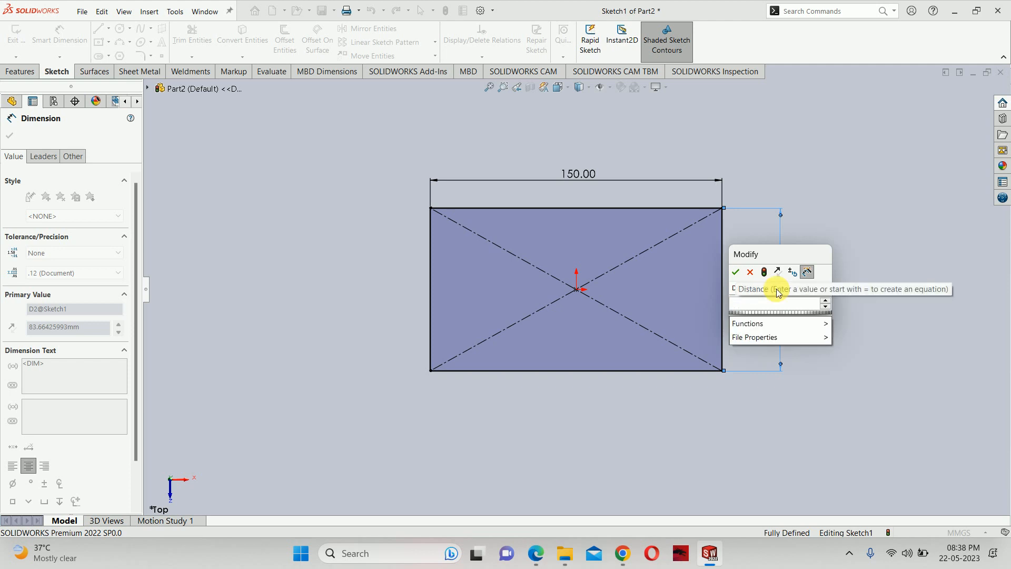
pyautogui.write('8')
pyautogui.press('Return')
pyautogui.press('Escape')
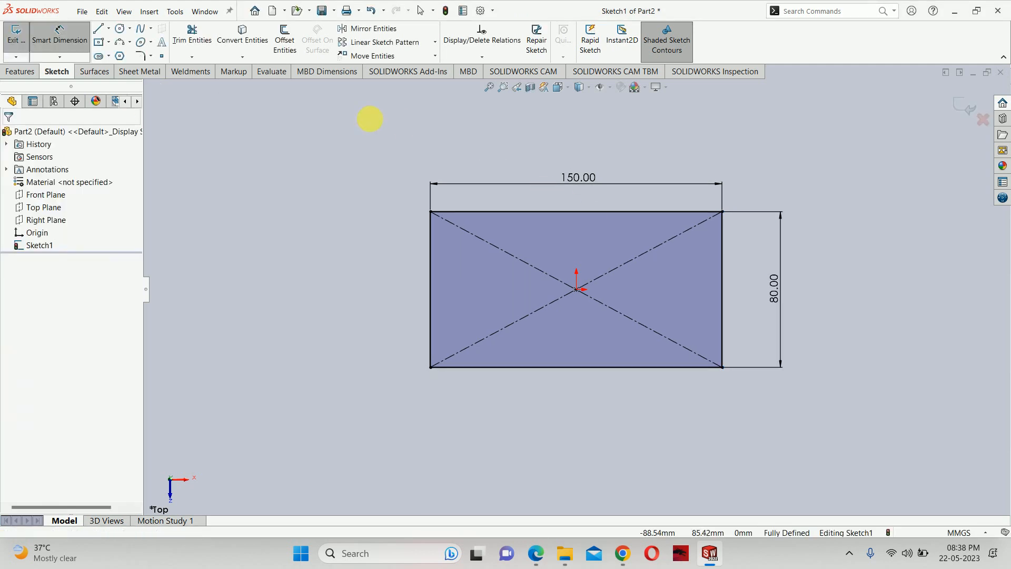
# Step: Round all four rectangle corners with 10 mm sketch fillets, checking the radius against the PDF drawing, and finish the sketch
pyautogui.click(140, 55)
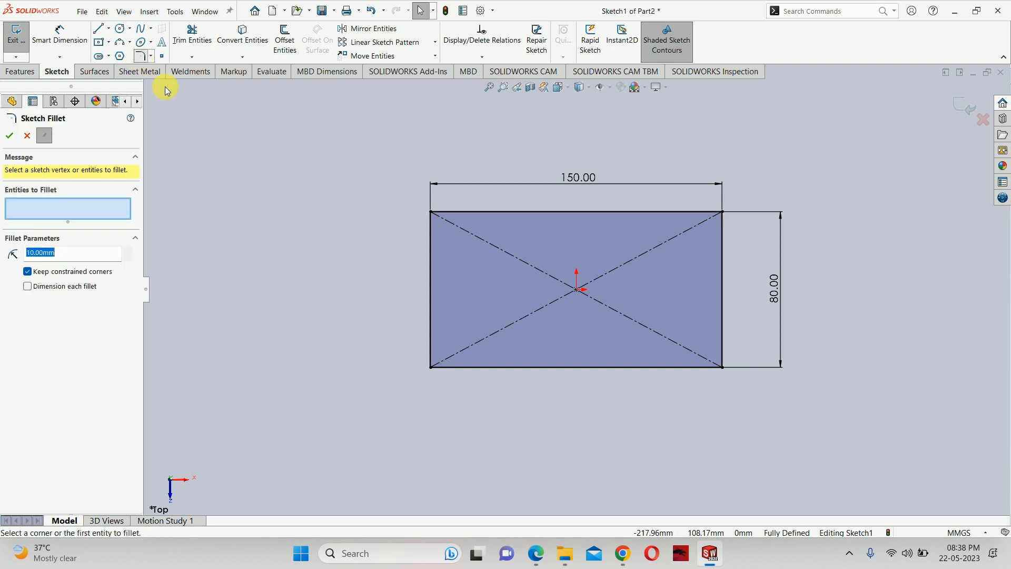
pyautogui.moveTo(227, 122)
pyautogui.mouseDown()
pyautogui.moveTo(677, 488)
pyautogui.moveTo(837, 563)
pyautogui.moveTo(822, 548)
pyautogui.mouseUp()
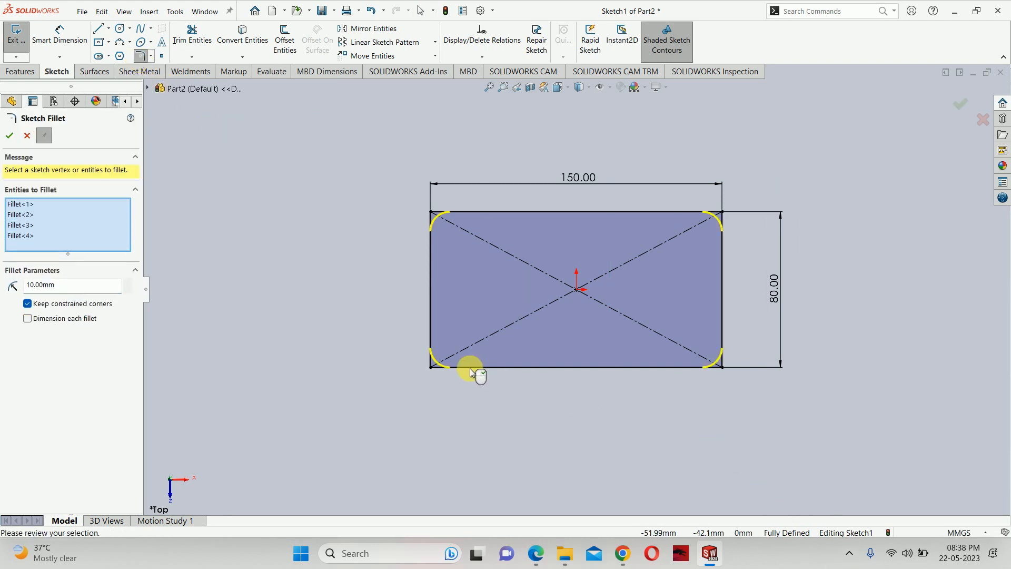
pyautogui.hotkey('alt', 'Tab')
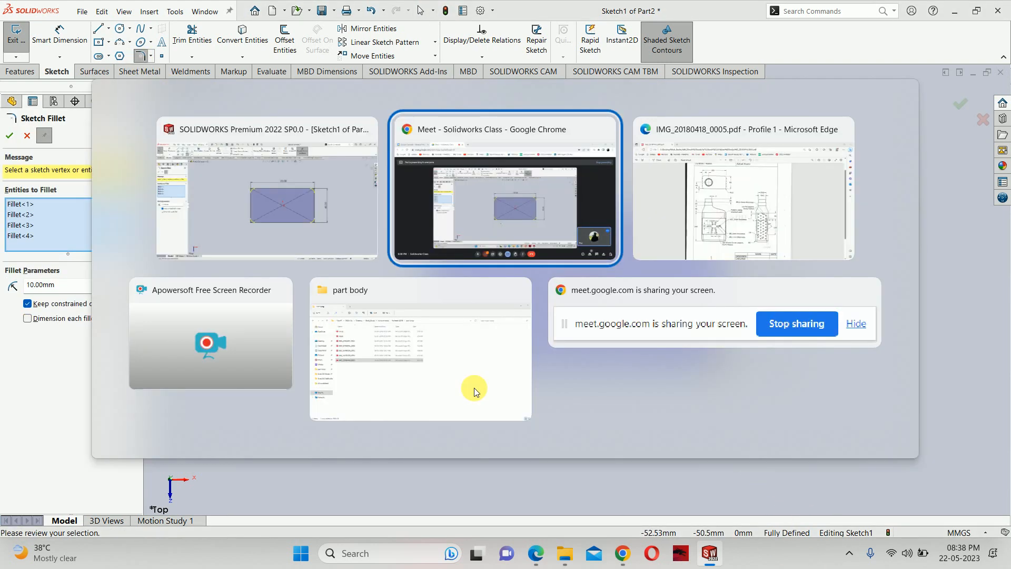
pyautogui.hotkey('alt', 'Tab')
pyautogui.hotkey('alt', 'Tab')
pyautogui.hotkey('alt', 'Tab')
pyautogui.hotkey('alt', 'Tab')
pyautogui.hotkey('alt', 'Tab')
pyautogui.hotkey('alt', 'Tab')
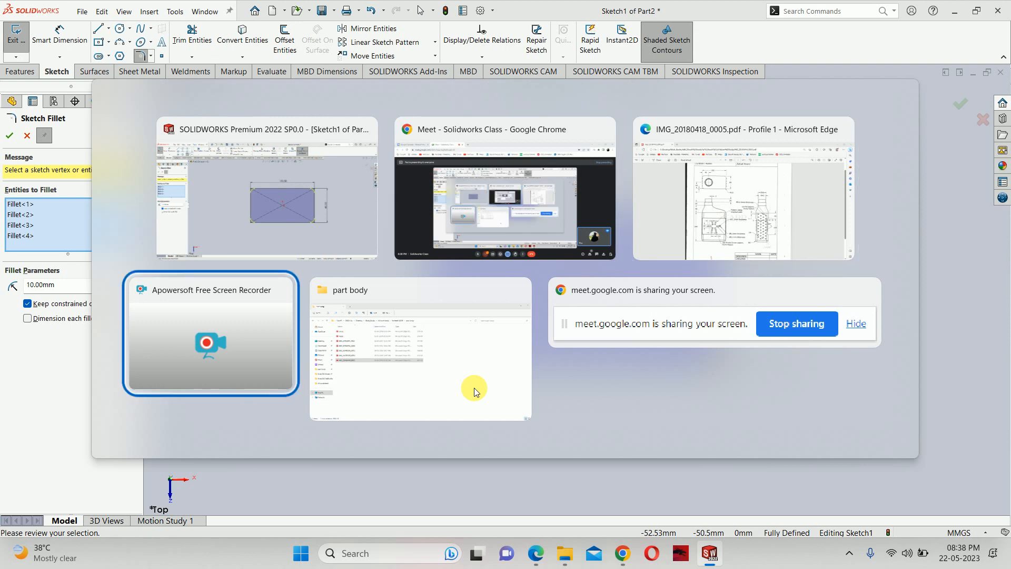
pyautogui.hotkey('alt', 'Tab')
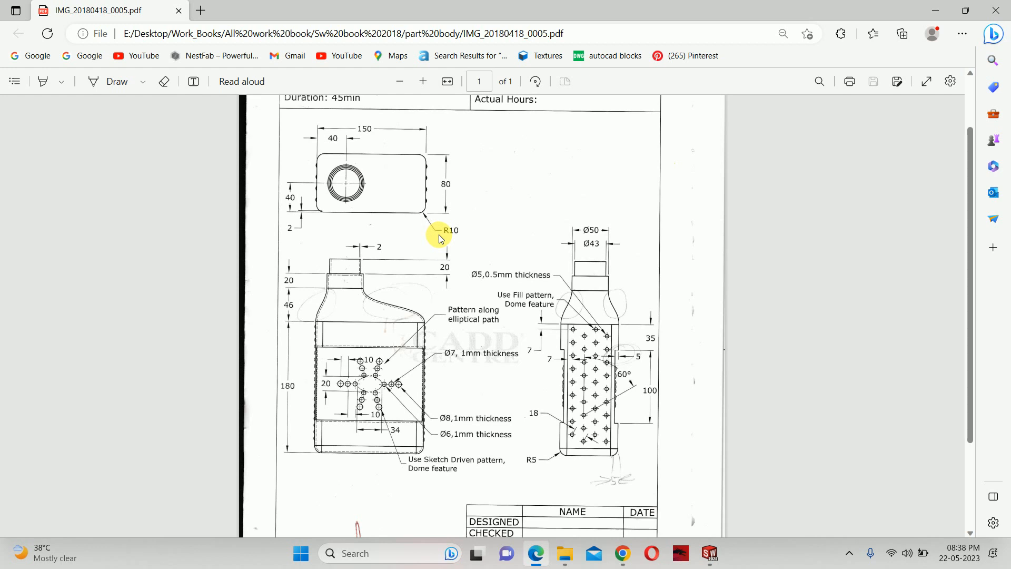
pyautogui.hotkey('alt', 'Tab')
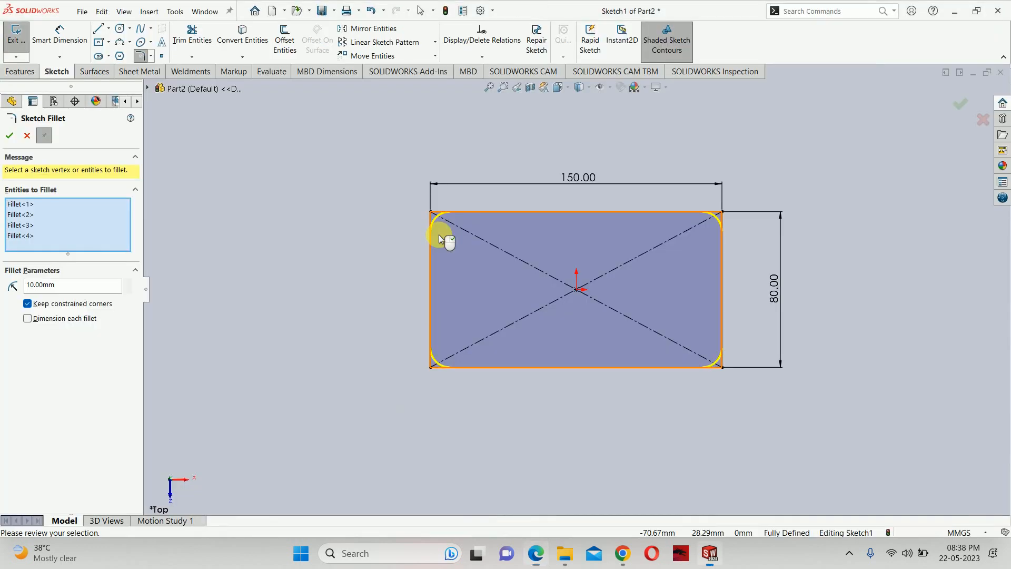
pyautogui.click(949, 107)
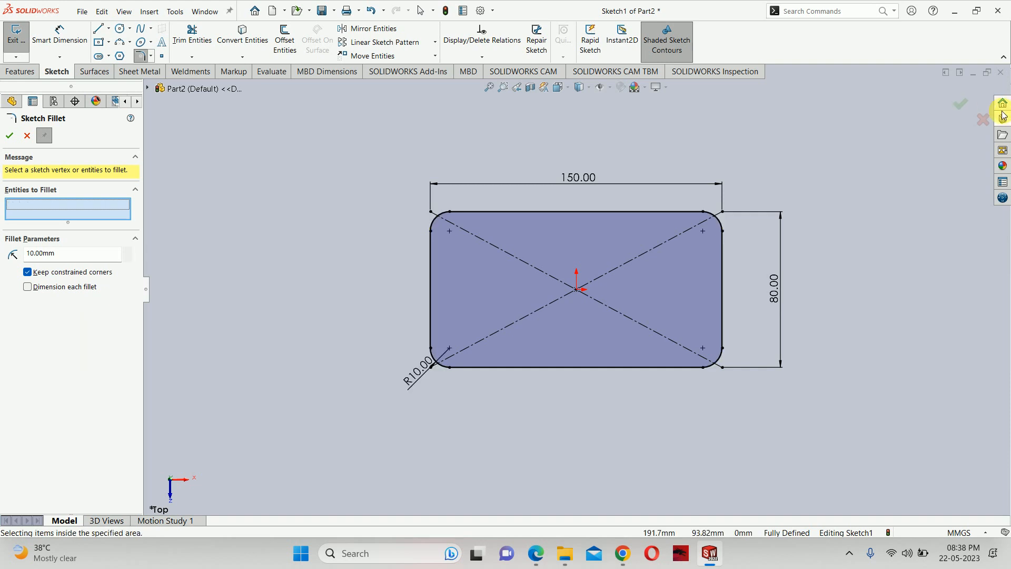
pyautogui.click(965, 101)
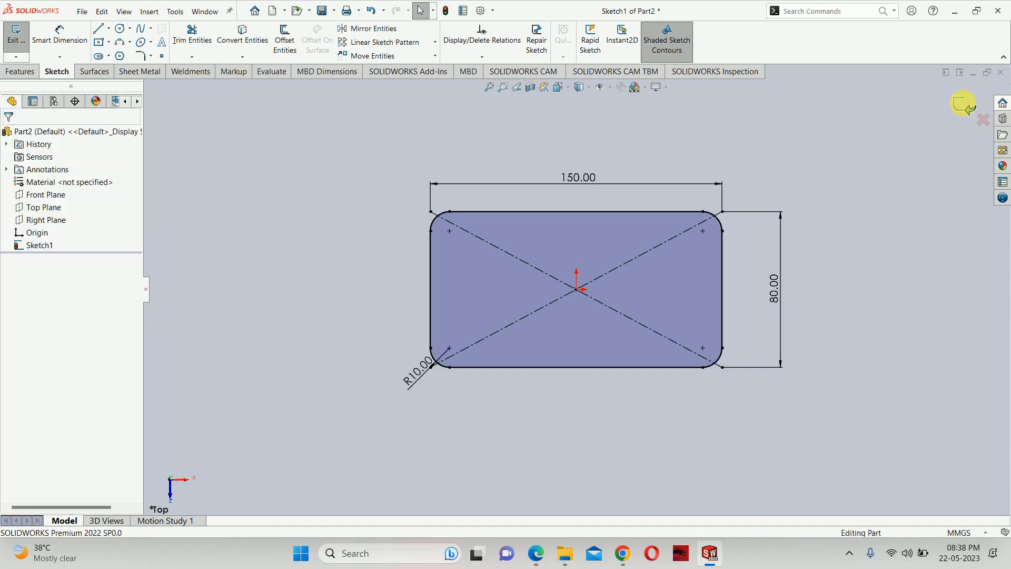
# Step: Extrude the rounded rectangle 180 mm downward in the reversed direction, checking the height against the PDF drawing
pyautogui.moveTo(731, 180)
pyautogui.mouseDown(button='middle')
pyautogui.moveTo(676, 202)
pyautogui.moveTo(614, 289)
pyautogui.moveTo(546, 255)
pyautogui.moveTo(636, 210)
pyautogui.moveTo(207, 170)
pyautogui.mouseUp(button='middle')
pyautogui.click(21, 40)
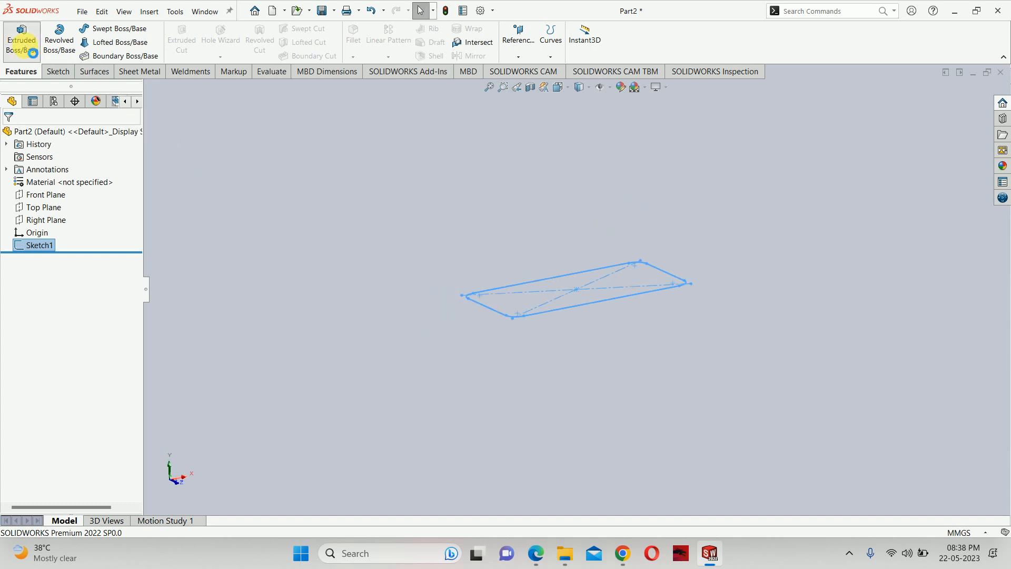
pyautogui.click(12, 208)
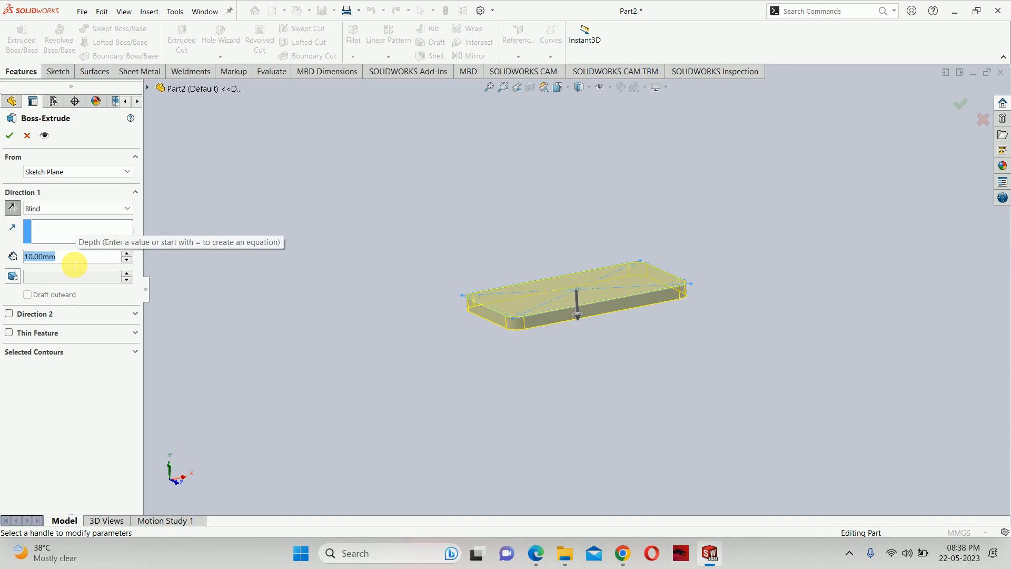
pyautogui.write('180')
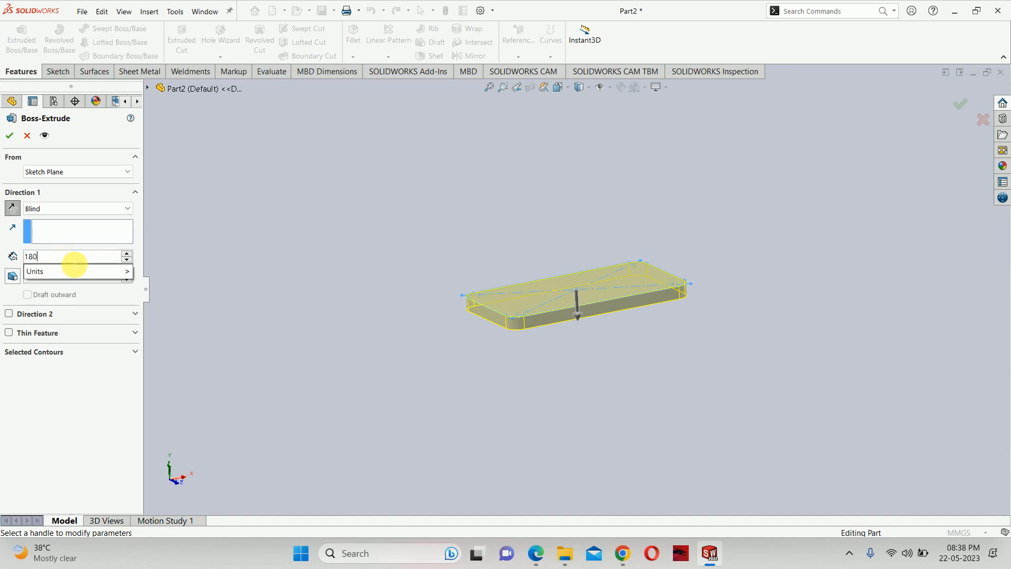
pyautogui.press('Return')
pyautogui.hotkey('alt', 'Tab')
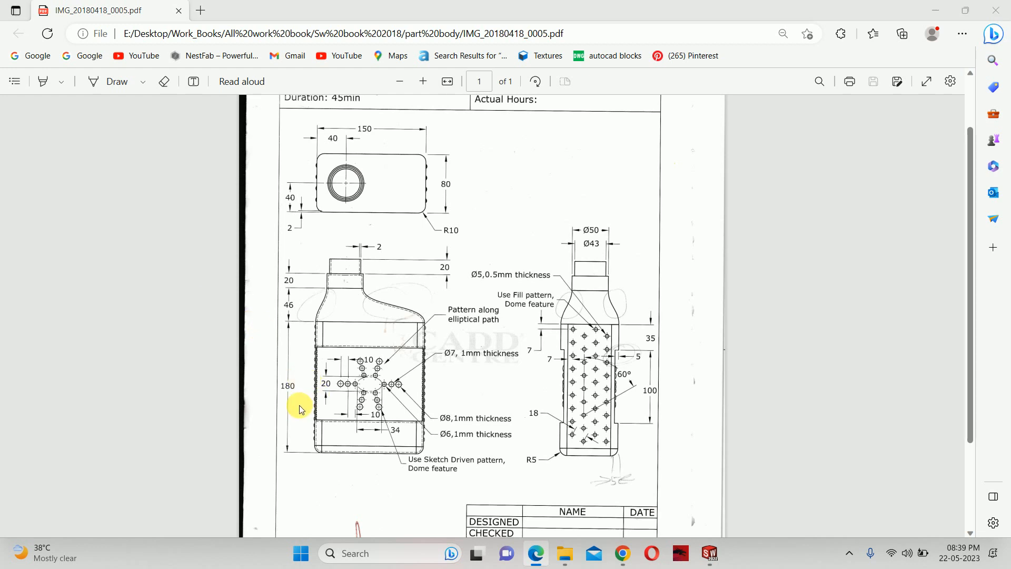
pyautogui.hotkey('alt', 'Tab')
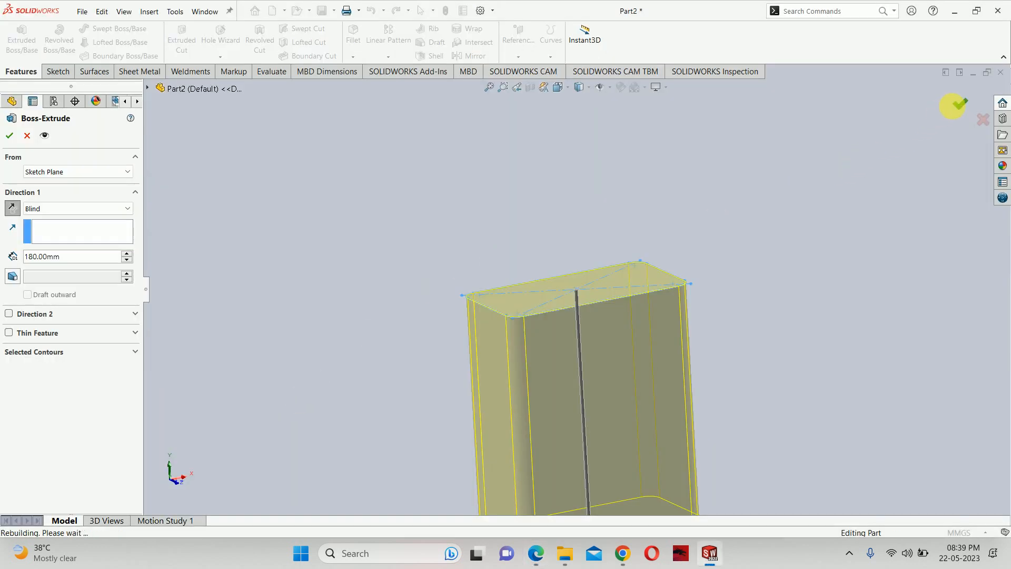
pyautogui.click(959, 103)
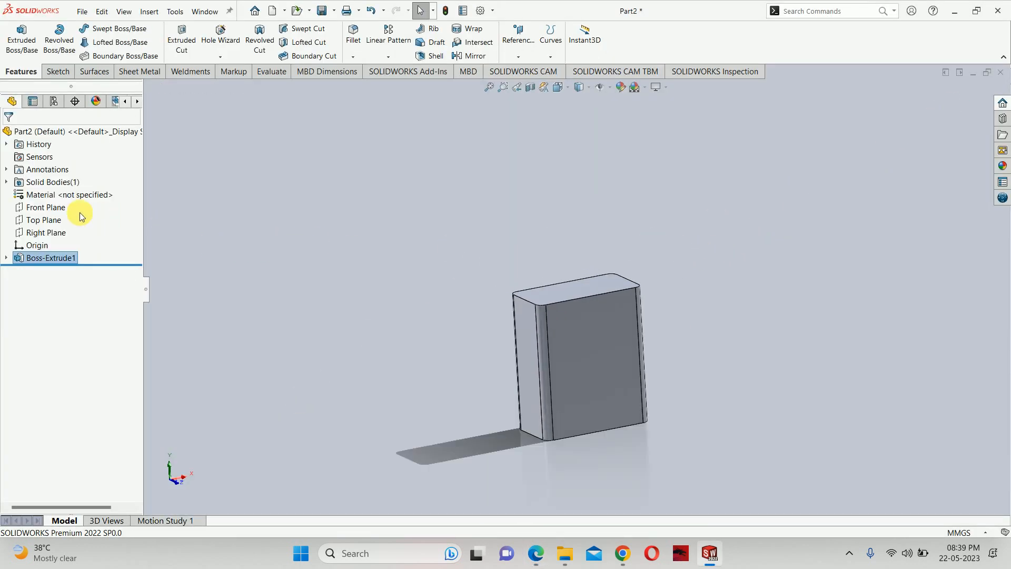
# Step: Create a reference plane offset 46 mm above the Top Plane, checking the shoulder height against the PDF drawing
pyautogui.click(44, 220)
pyautogui.scroll(-2, 596, 279)
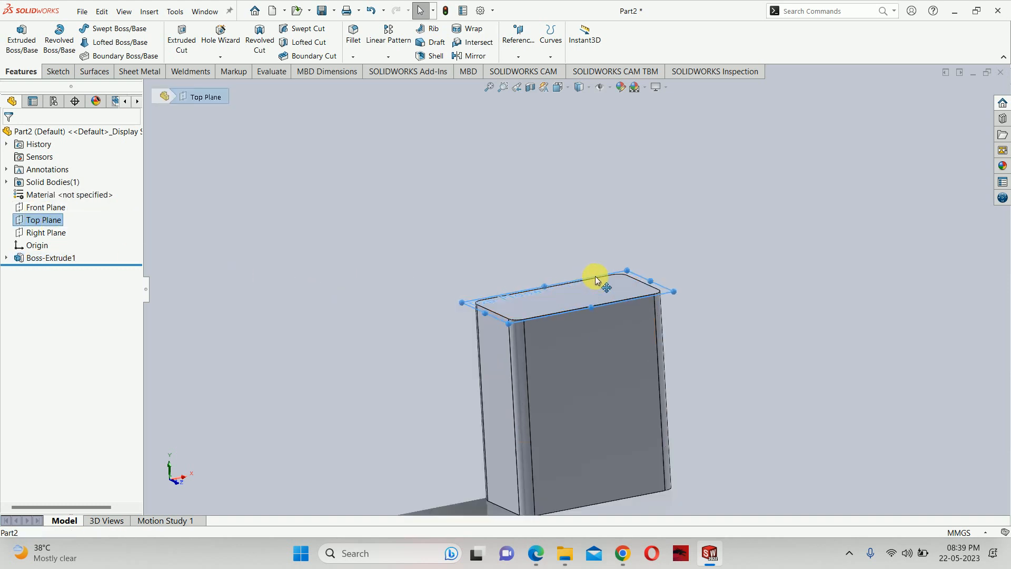
pyautogui.scroll(-1, 596, 280)
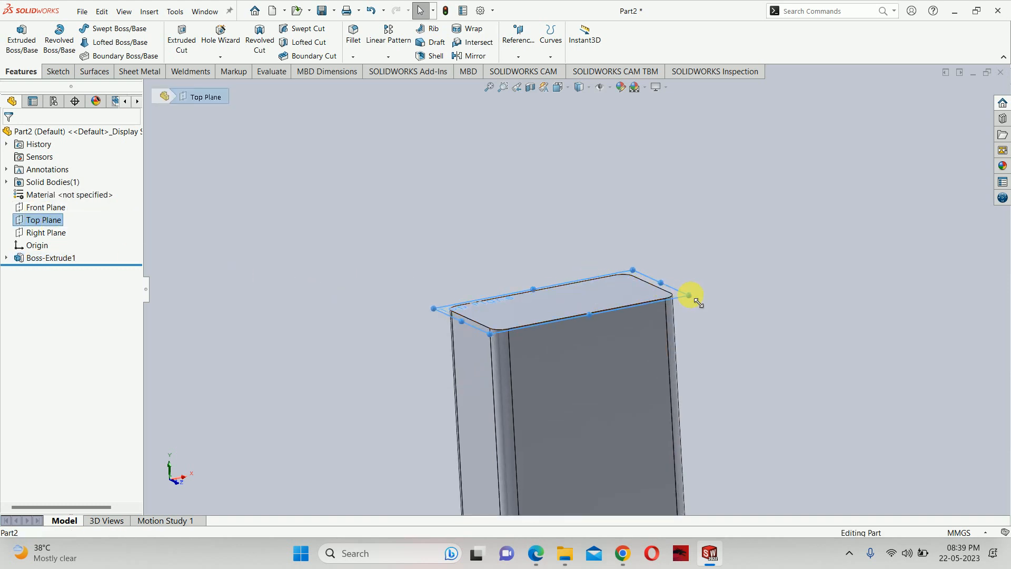
pyautogui.keyDown('ctrl'); pyautogui.moveTo(698, 302); pyautogui.dragTo(688, 279); pyautogui.keyUp('ctrl')
pyautogui.hotkey('alt', 'Tab')
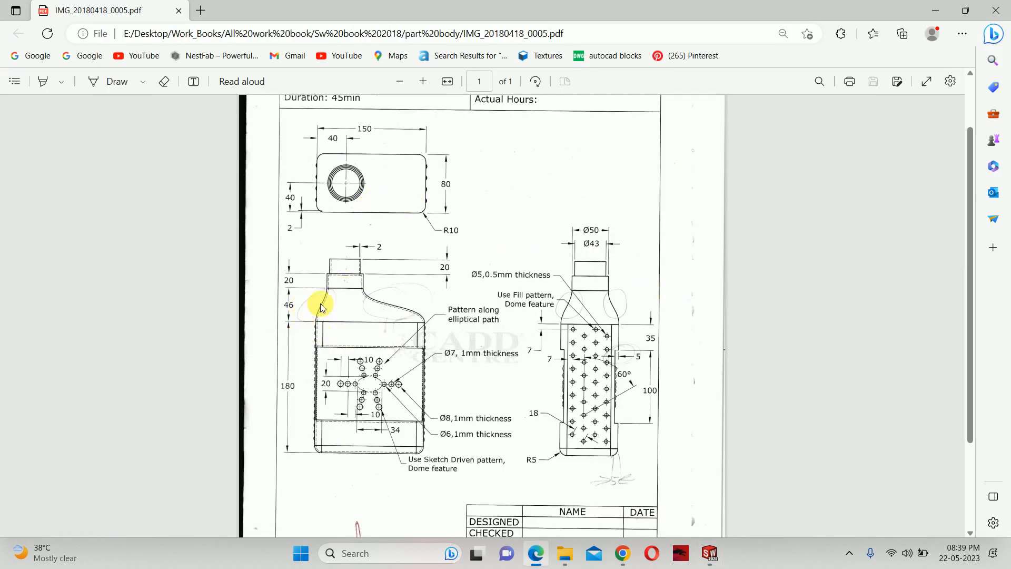
pyautogui.hotkey('alt', 'Tab')
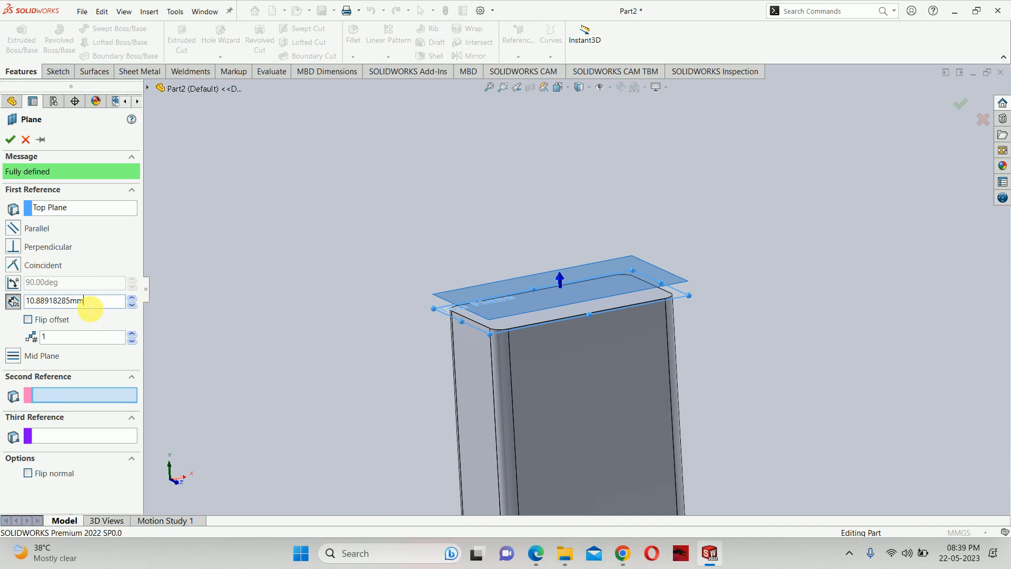
pyautogui.doubleClick(84, 302)
pyautogui.write('40')
pyautogui.press('Return')
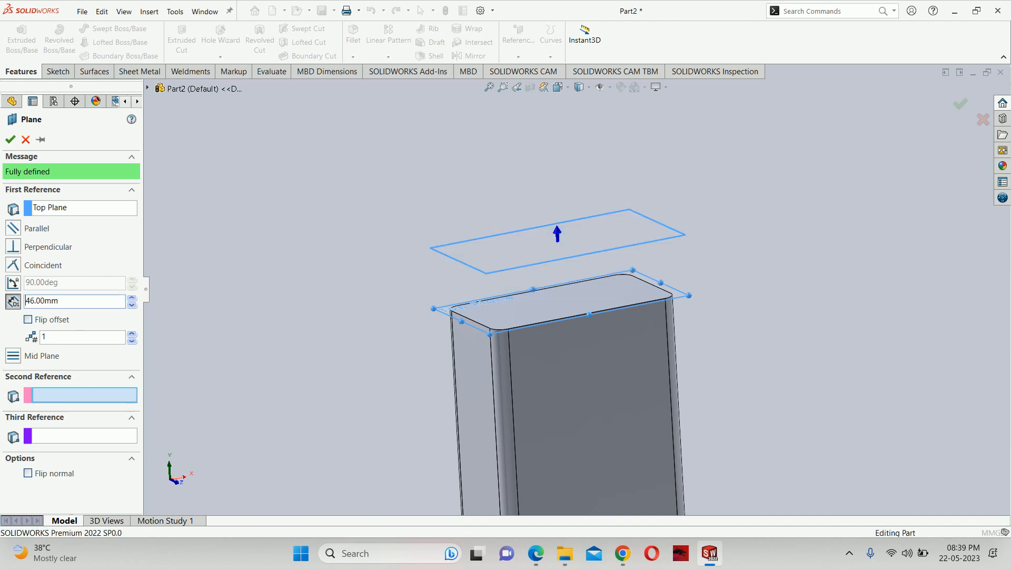
pyautogui.press('Return')
# Step: Start a sketch on the offset plane and draw a horizontal centerline about 39 mm long from the body's short-edge midpoint towards the origin
pyautogui.click(453, 257)
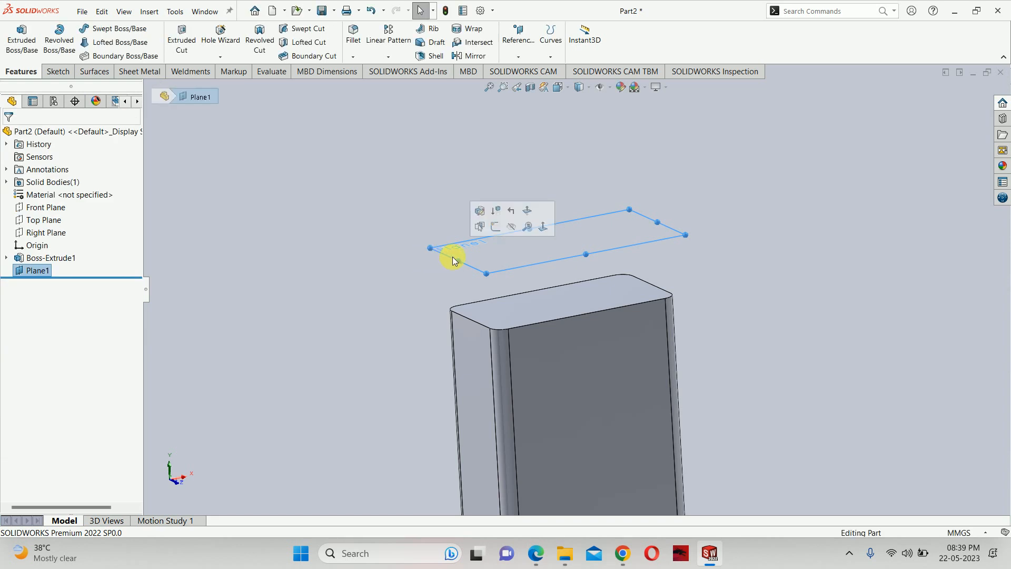
pyautogui.click(495, 234)
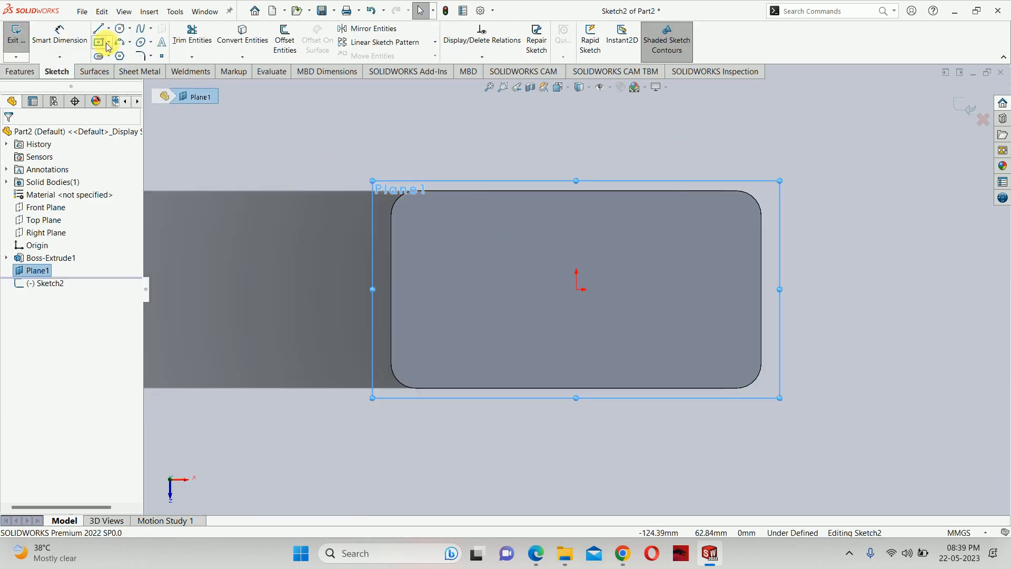
pyautogui.click(107, 29)
pyautogui.click(105, 66)
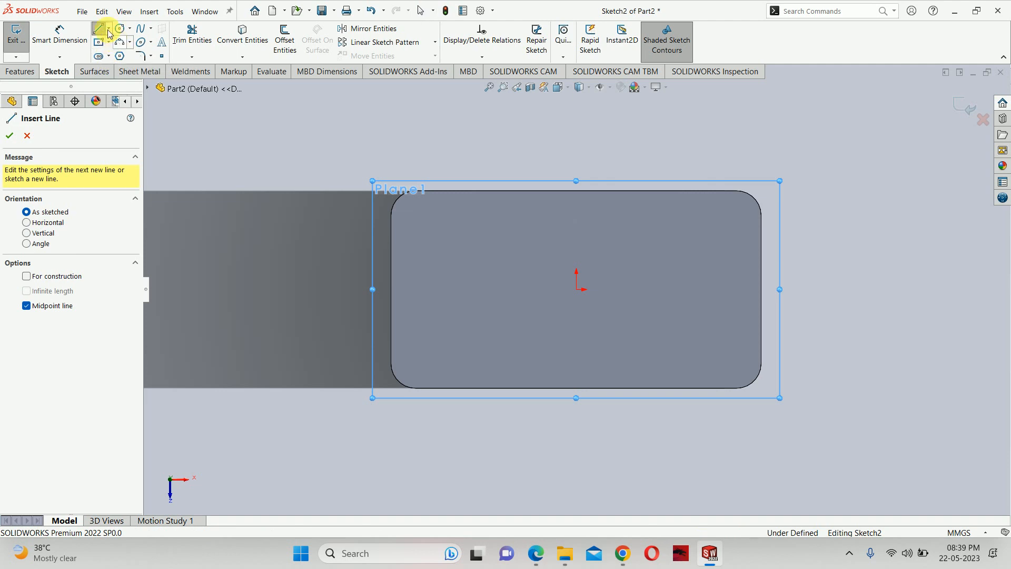
pyautogui.click(100, 29)
pyautogui.click(109, 30)
pyautogui.click(122, 55)
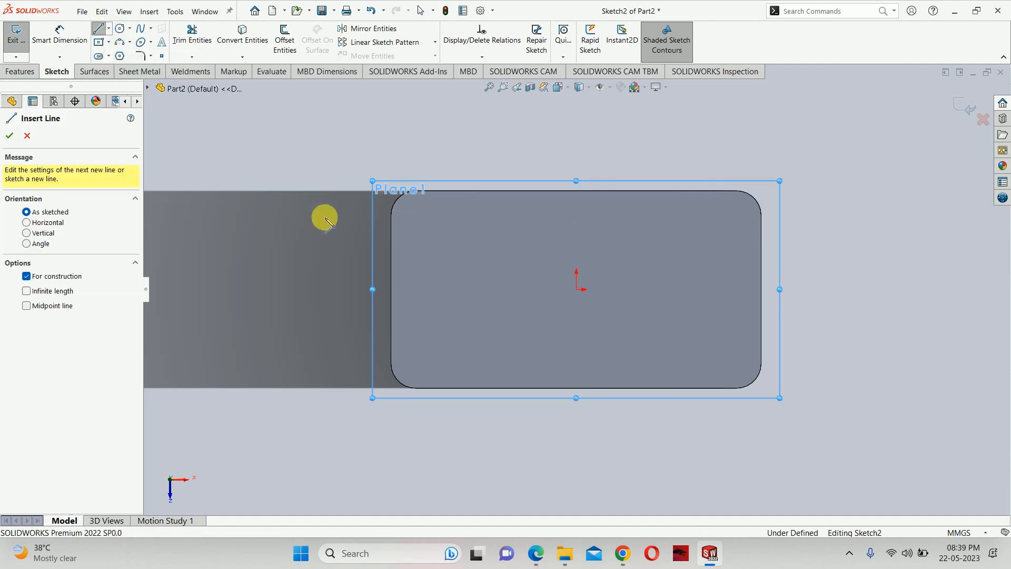
pyautogui.click(392, 289)
pyautogui.click(487, 289)
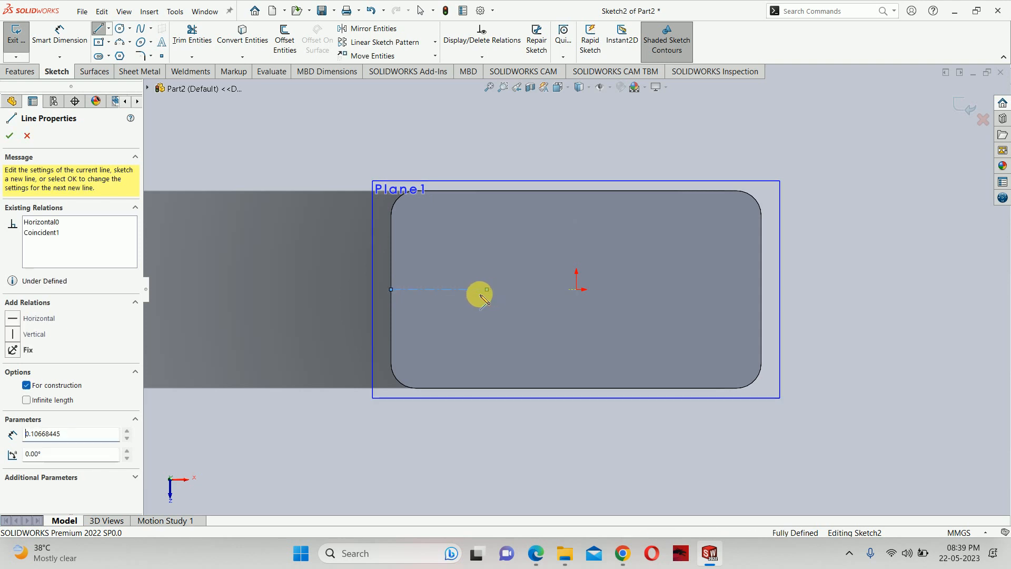
pyautogui.press('Escape')
# Step: Draw a circle centred on the centerline's inner end and dimension its diameter to 50 mm
pyautogui.moveTo(337, 305); pyautogui.dragTo(471, 298, button='right')
pyautogui.click(488, 293)
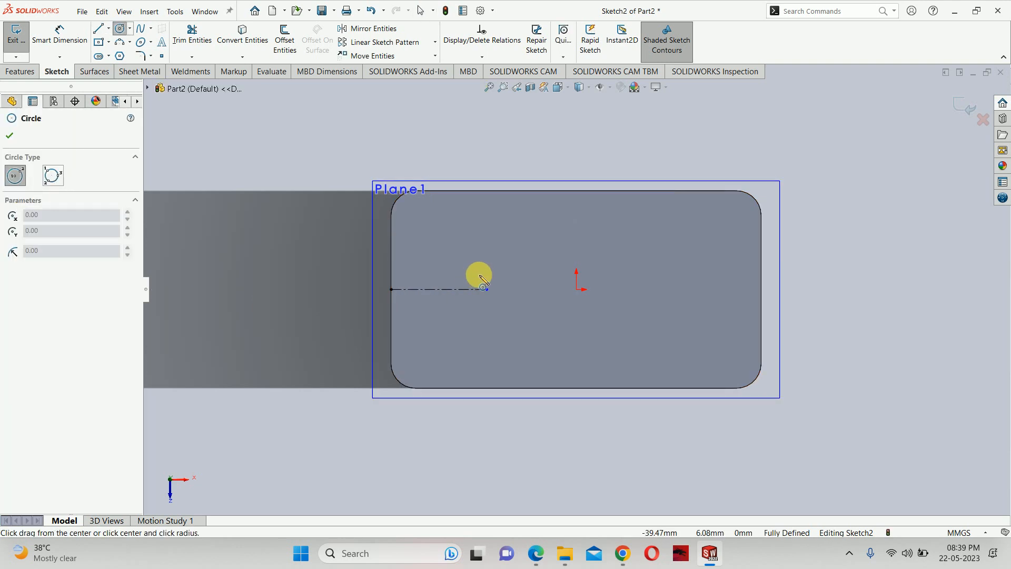
pyautogui.click(486, 289)
pyautogui.click(433, 316)
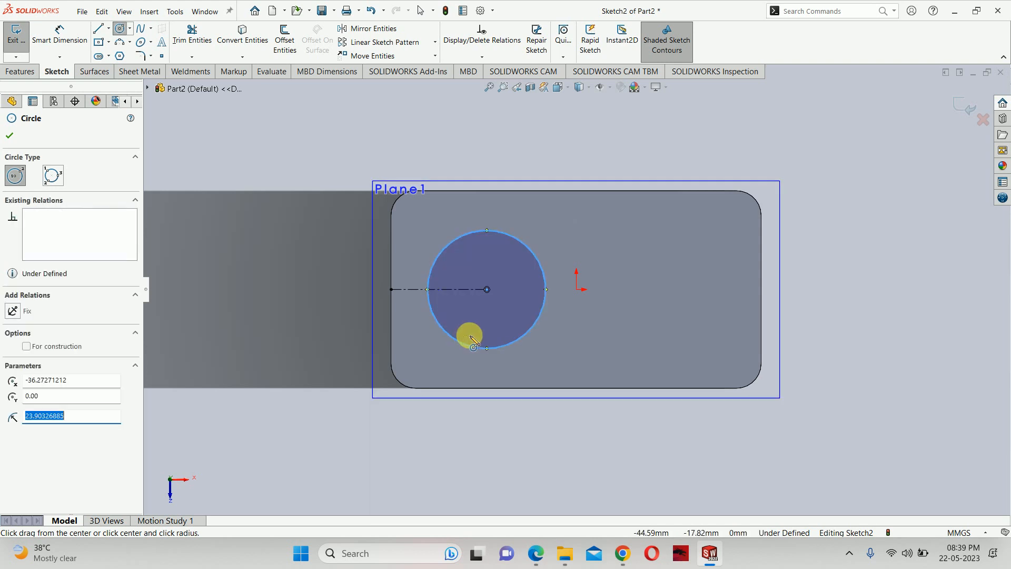
pyautogui.moveTo(470, 336); pyautogui.dragTo(447, 260, button='right')
pyautogui.click(443, 261)
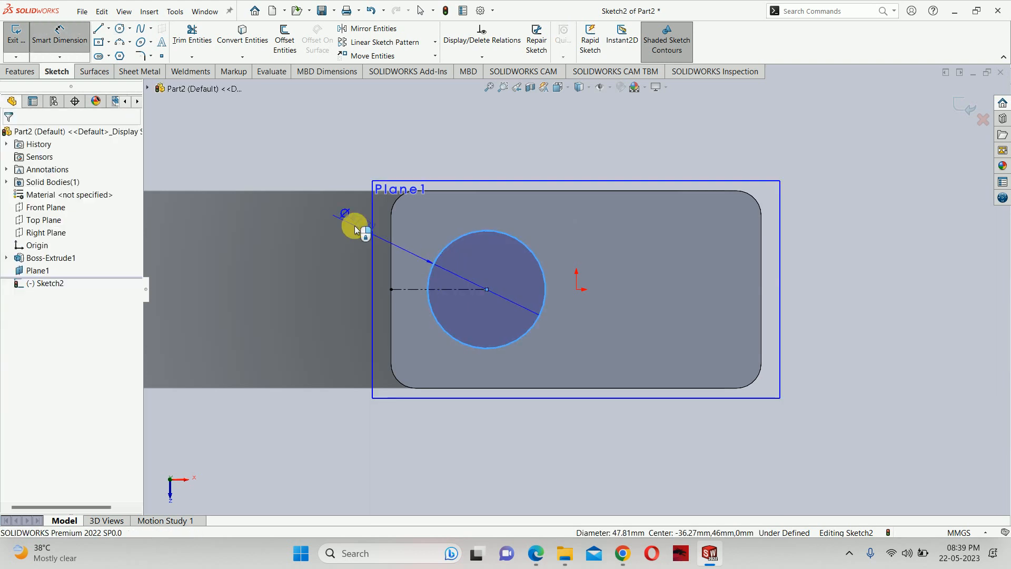
pyautogui.click(355, 226)
pyautogui.write('50')
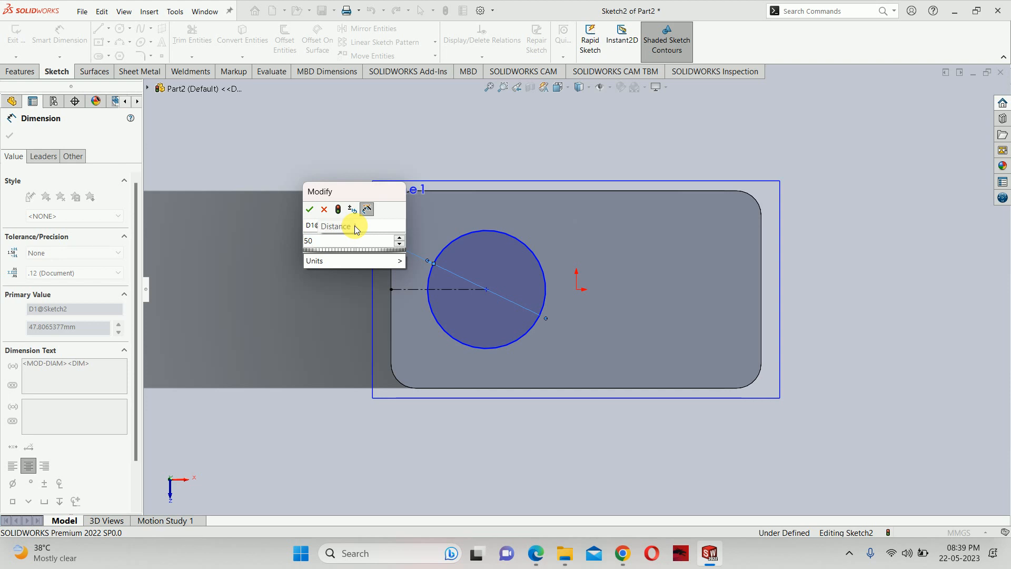
pyautogui.press('Return')
# Step: Check the neck's offset in the PDF drawing, dimension the centerline to 40 mm and finish the sketch
pyautogui.hotkey('alt', 'Tab')
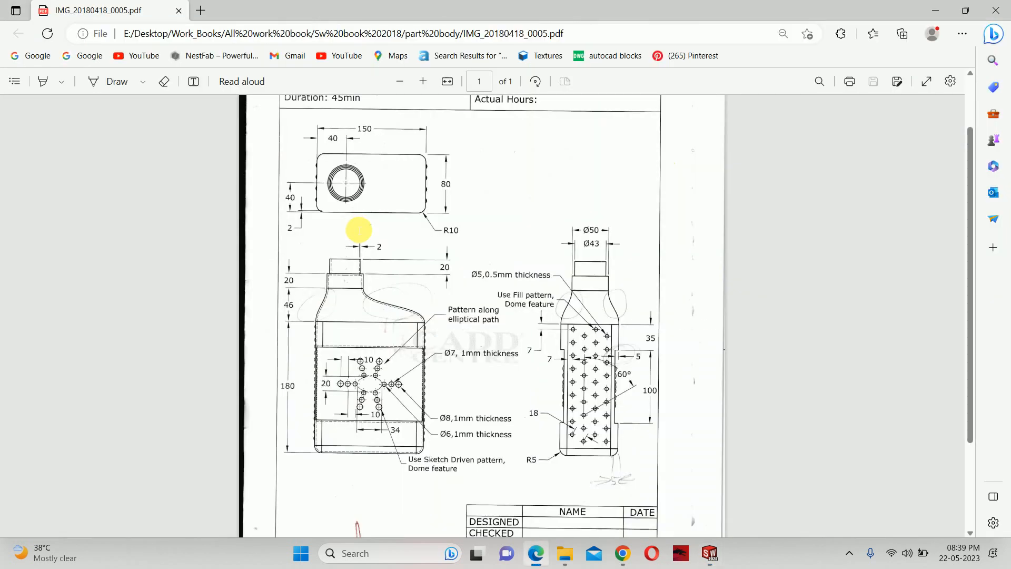
pyautogui.scroll(2, 430, 276)
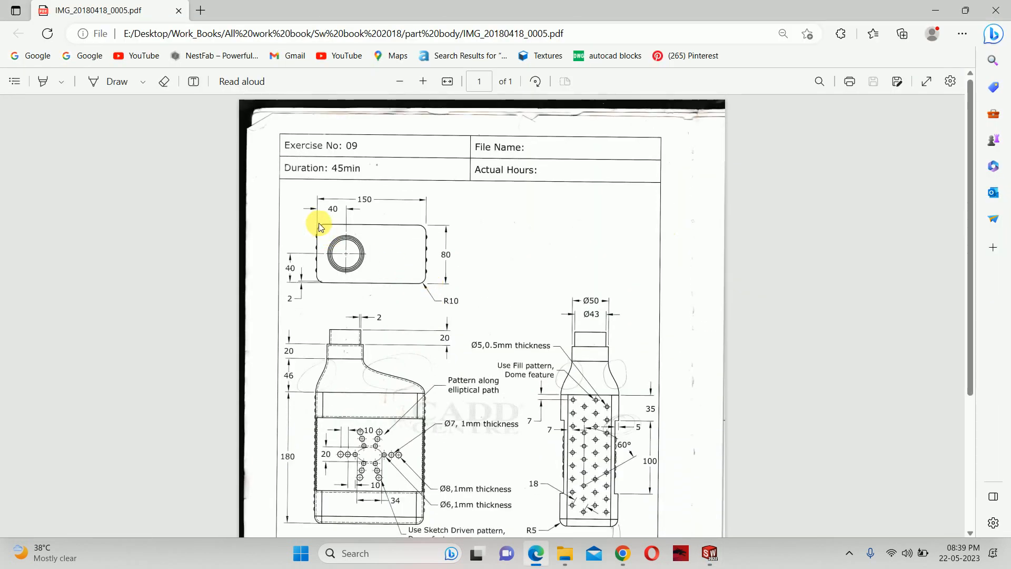
pyautogui.hotkey('alt', 'Tab')
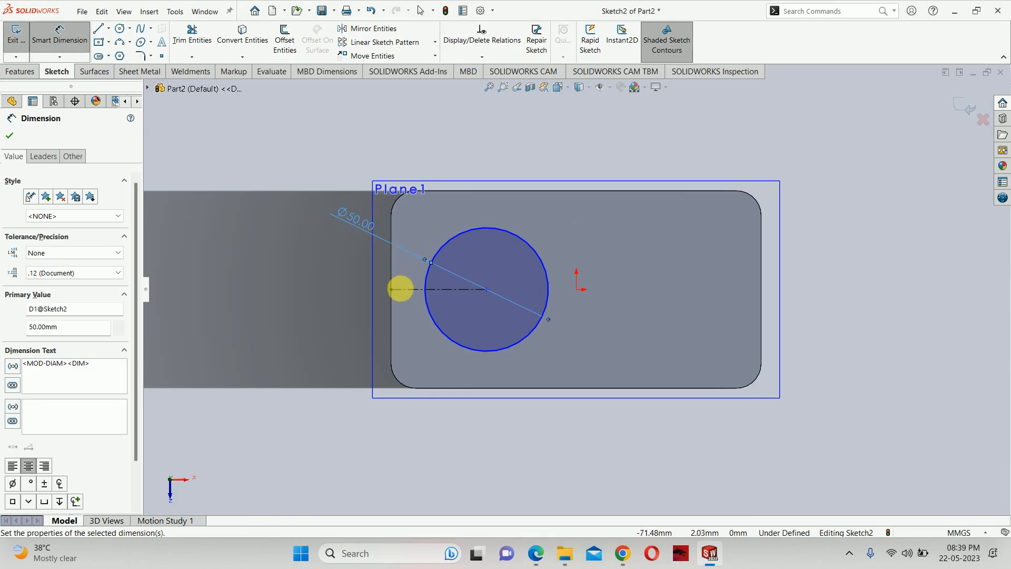
pyautogui.click(400, 289)
pyautogui.click(437, 427)
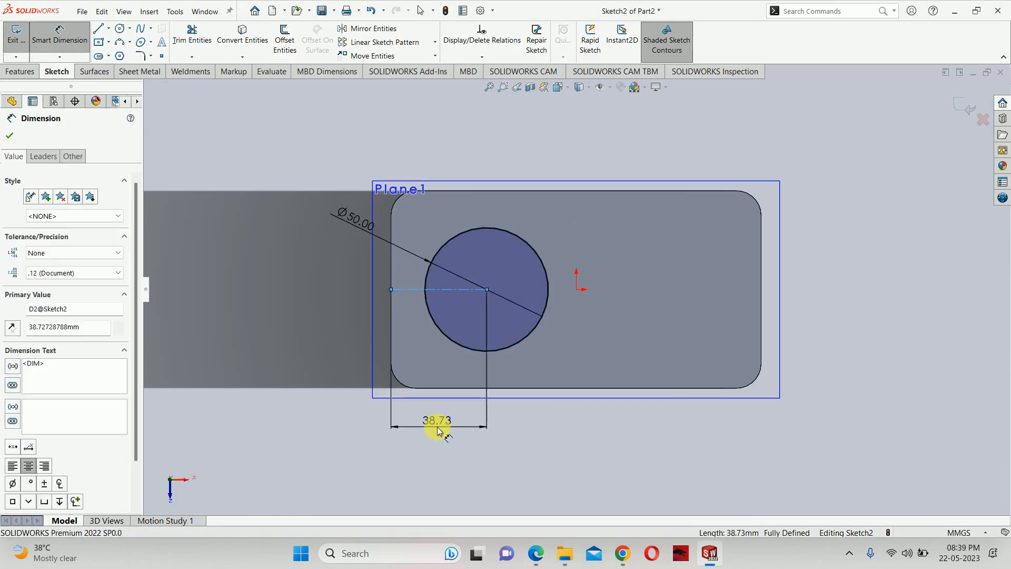
pyautogui.write('40')
pyautogui.press('Return')
pyautogui.press('Escape')
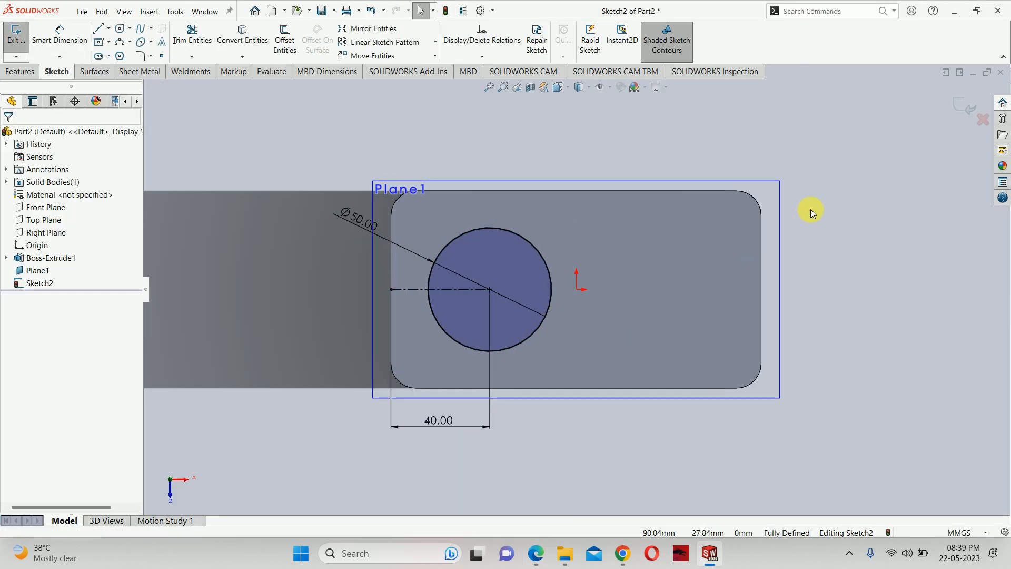
pyautogui.click(967, 103)
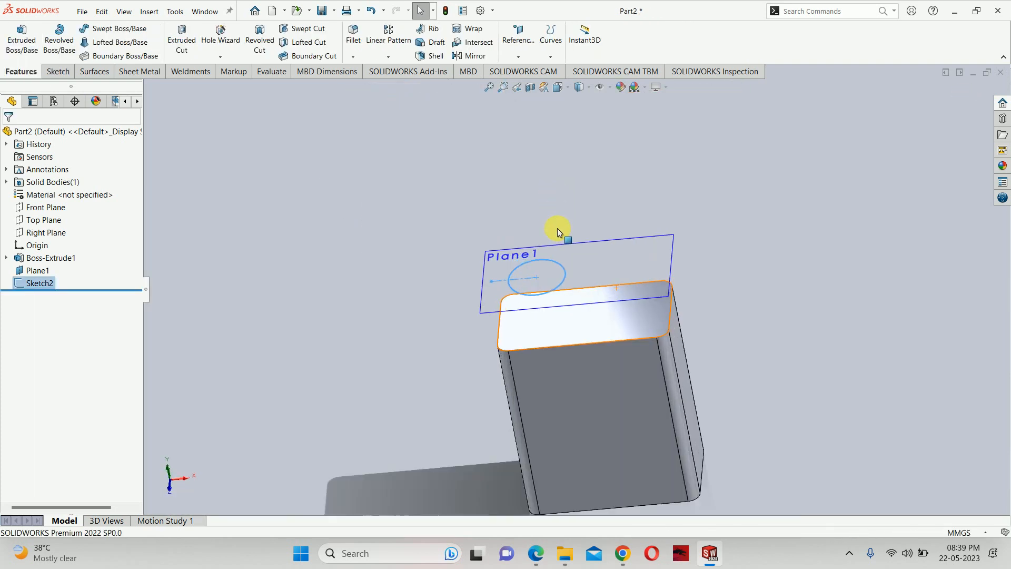
# Step: Hide the offset plane above the body
pyautogui.click(645, 251)
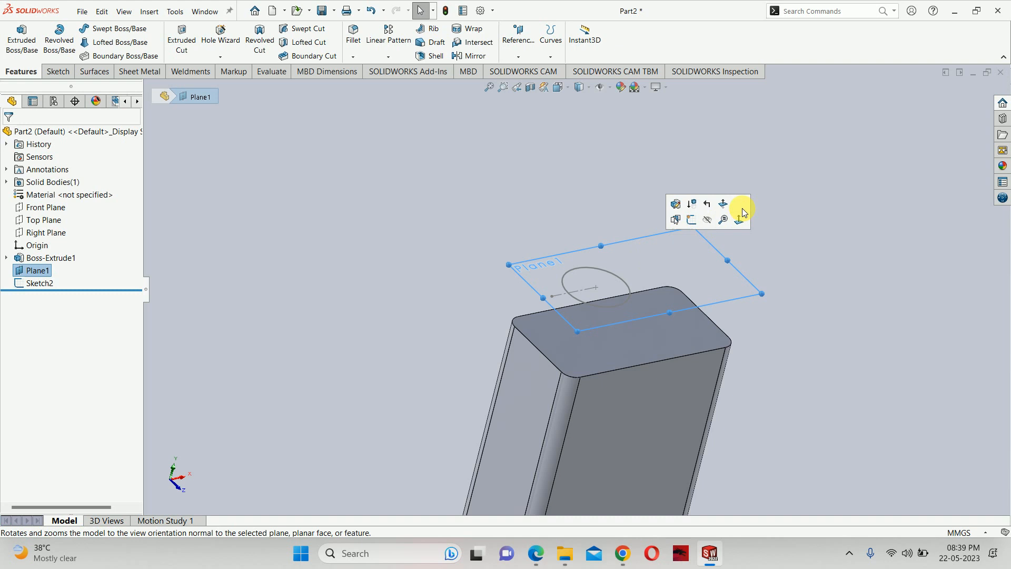
pyautogui.click(708, 219)
pyautogui.moveTo(609, 266)
pyautogui.mouseDown(button='middle')
pyautogui.moveTo(548, 232)
pyautogui.moveTo(553, 255)
pyautogui.mouseUp(button='middle')
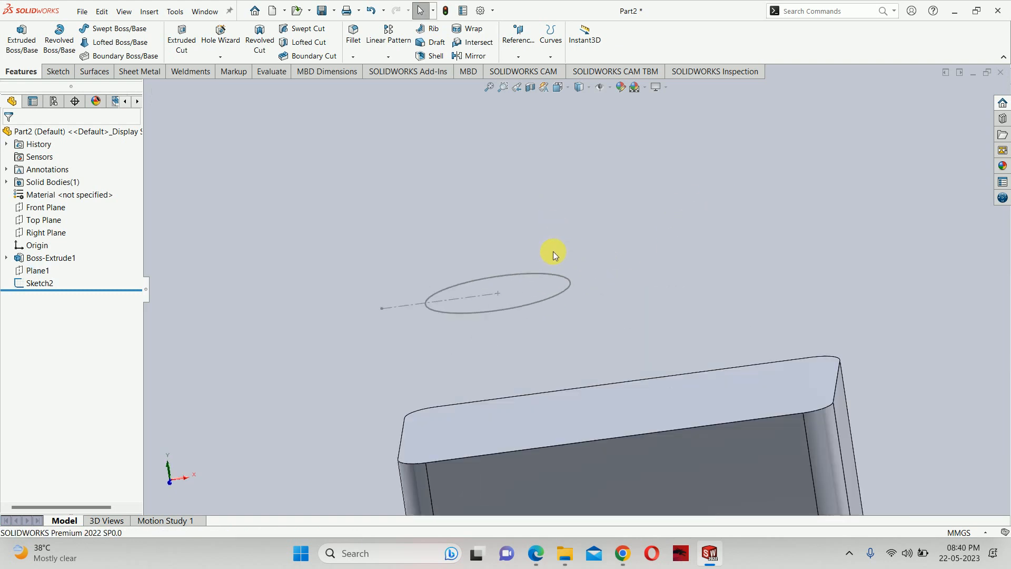
# Step: Extrude the 50 mm circle sketch 20 mm upward as a blind boss
pyautogui.click(558, 295)
pyautogui.moveTo(557, 295)
pyautogui.mouseDown(button='middle')
pyautogui.moveTo(541, 294)
pyautogui.moveTo(572, 294)
pyautogui.moveTo(598, 332)
pyautogui.moveTo(633, 302)
pyautogui.mouseUp(button='middle')
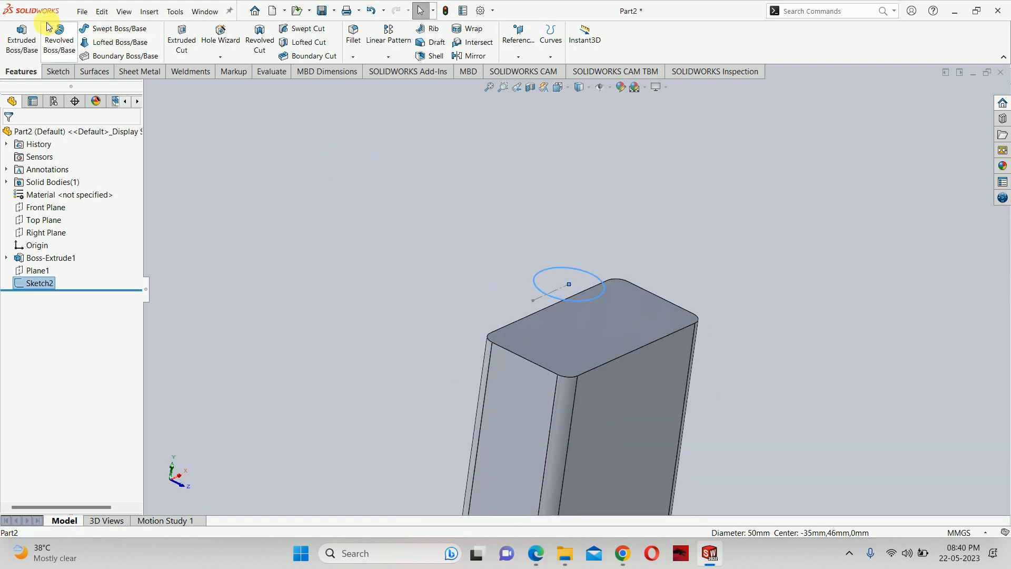
pyautogui.click(31, 42)
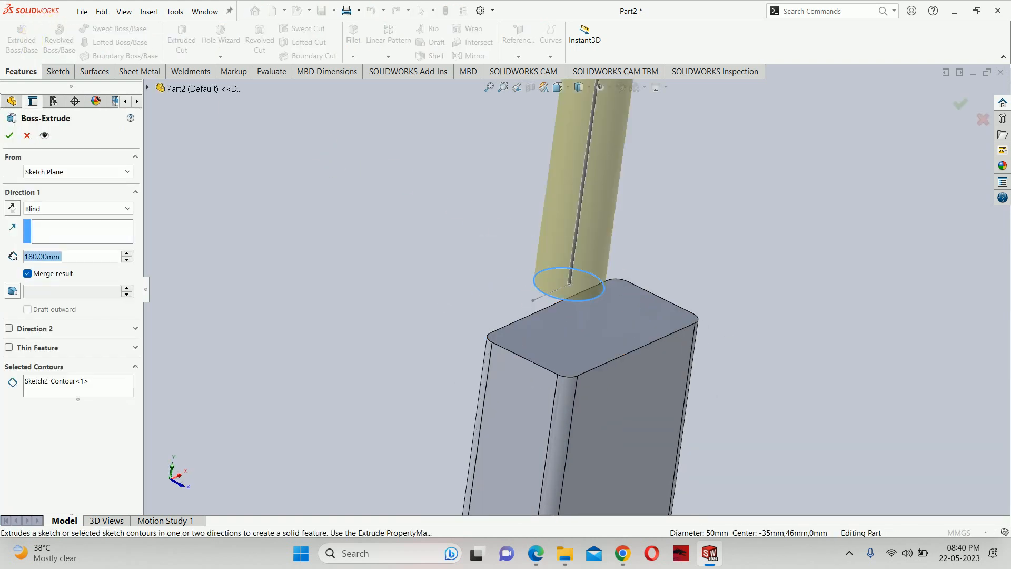
pyautogui.write('20')
pyautogui.press('Return')
pyautogui.press('Return')
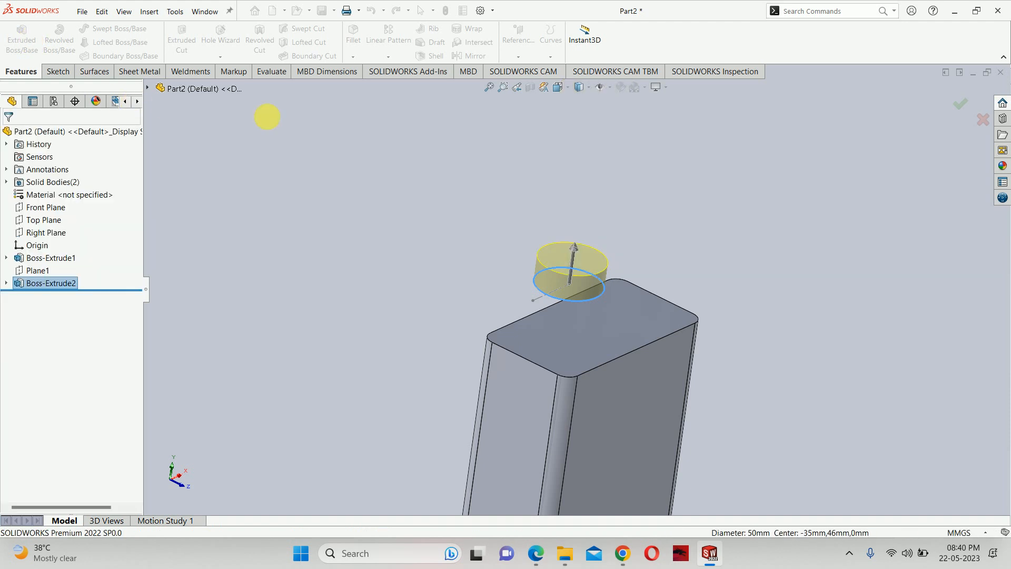
# Step: Start a sketch on the neck cylinder's top face and draw a circle about 43 mm in diameter near its centre
pyautogui.moveTo(574, 207); pyautogui.dragTo(614, 237, button='middle')
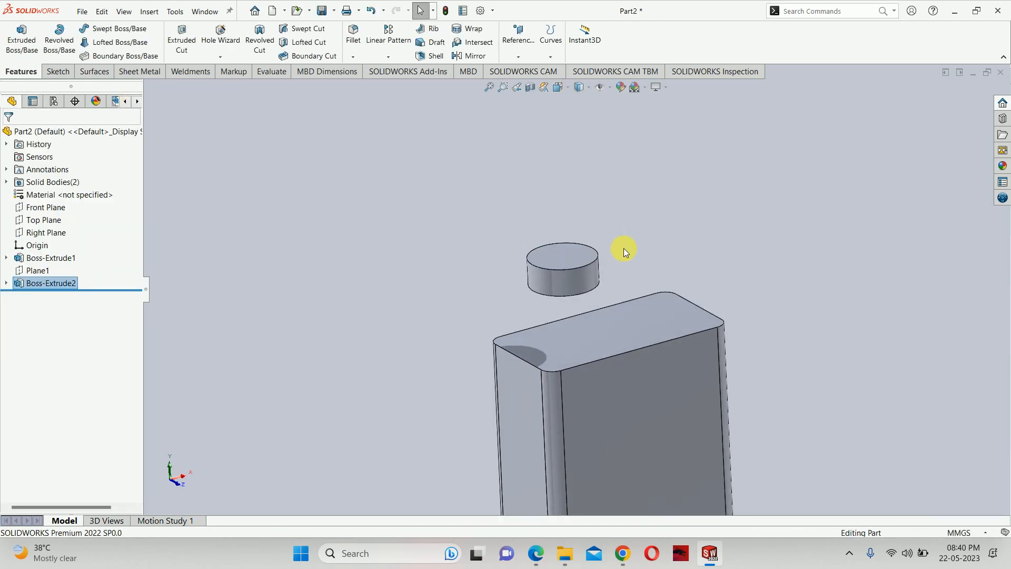
pyautogui.scroll(-2, 609, 292)
pyautogui.click(532, 232)
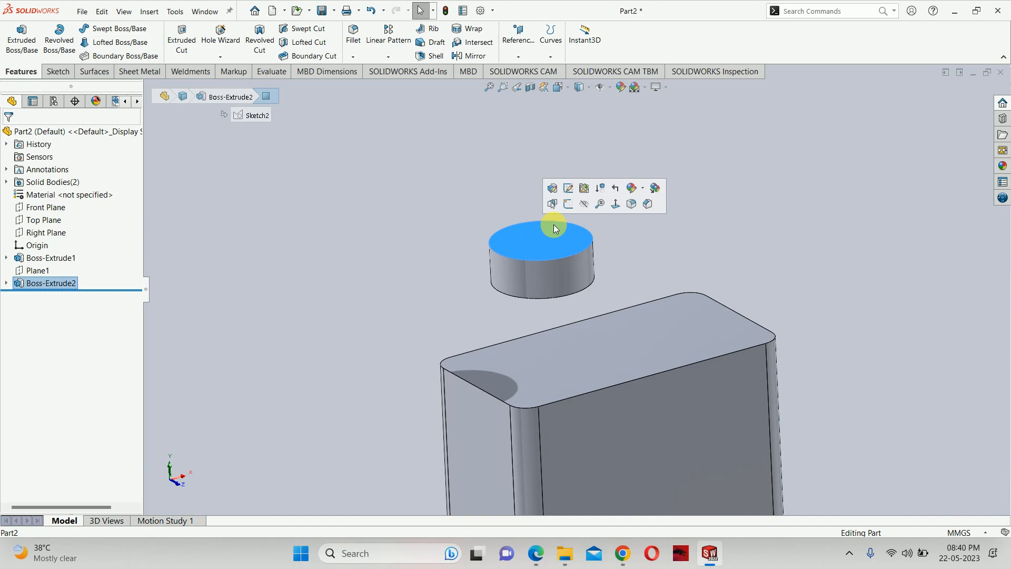
pyautogui.click(576, 203)
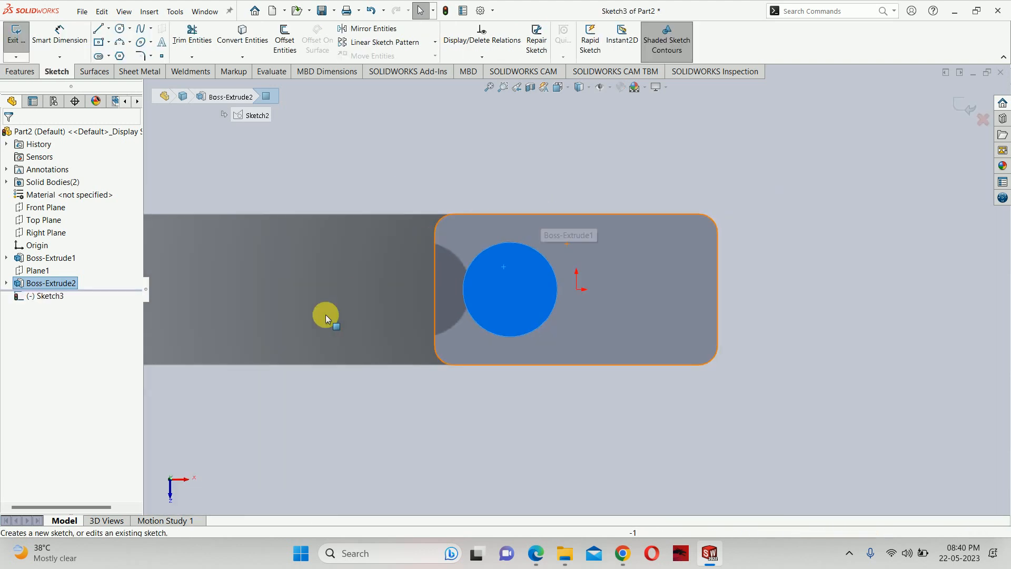
pyautogui.moveTo(467, 327); pyautogui.dragTo(503, 295, button='right')
pyautogui.scroll(-3, 503, 284)
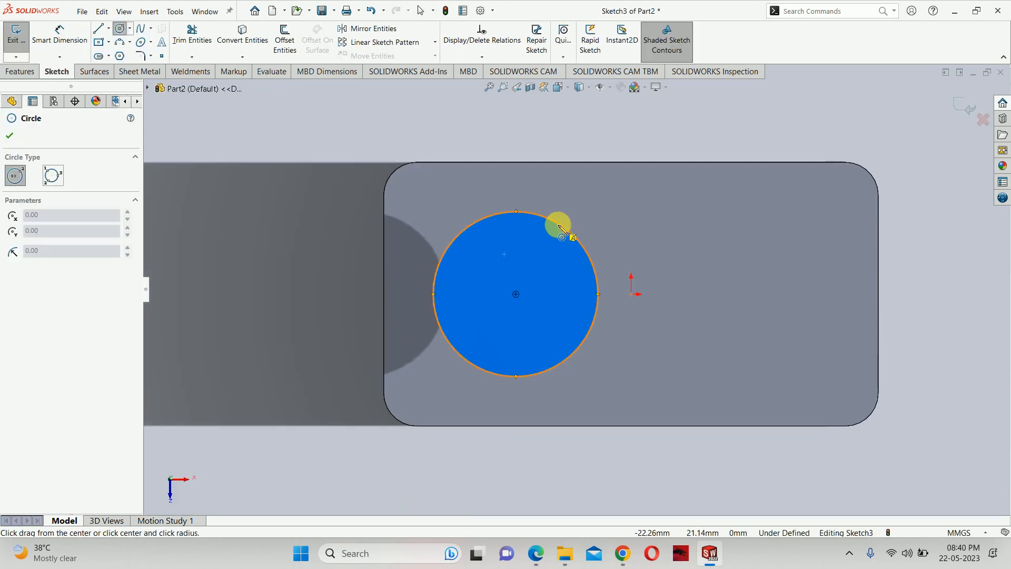
pyautogui.click(520, 296)
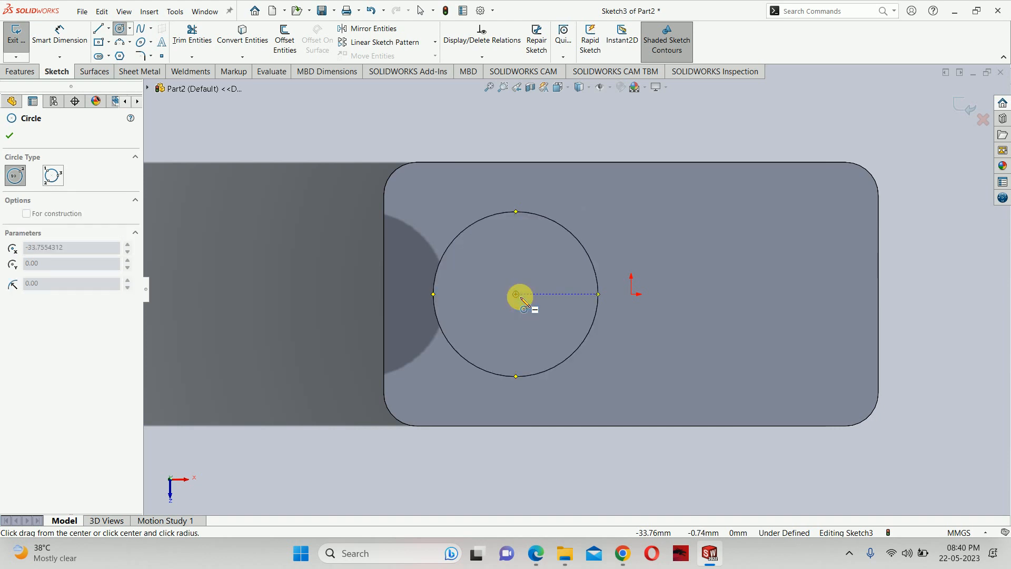
pyautogui.click(527, 223)
pyautogui.press('Escape')
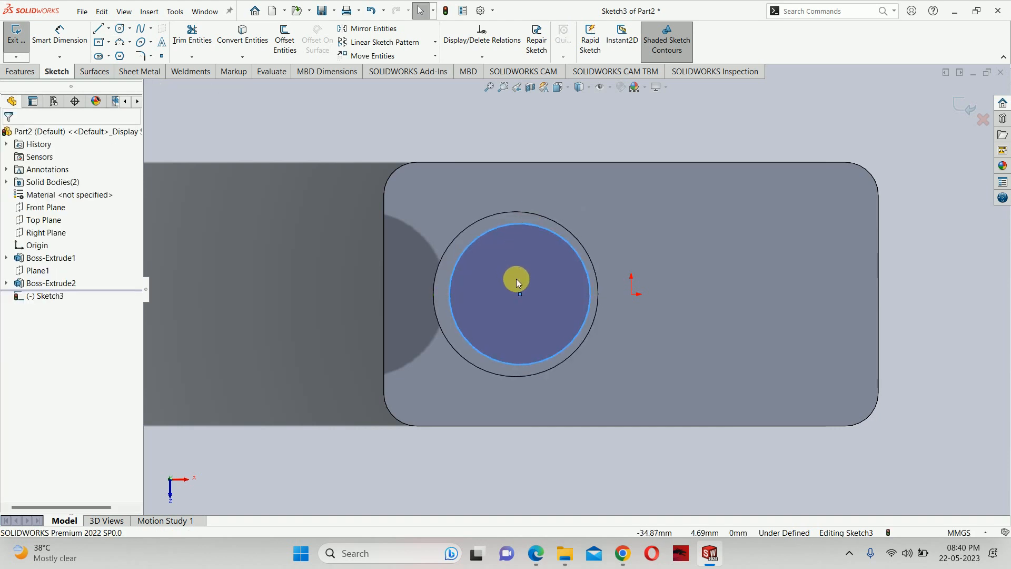
# Step: Make the new circle concentric with the cylinder's outer edge
pyautogui.keyDown('ctrl'); pyautogui.click(564, 227); pyautogui.keyUp('ctrl')
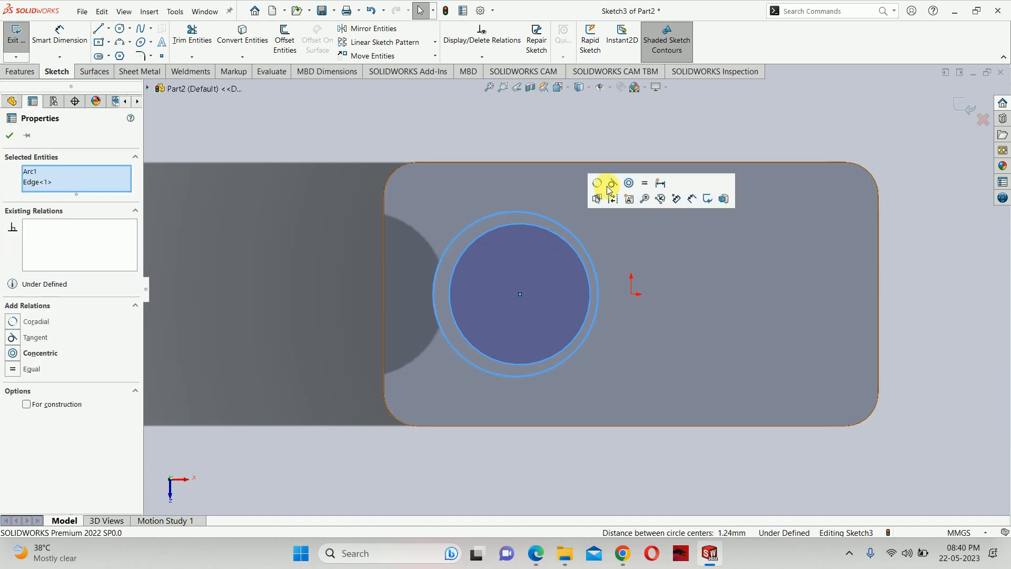
pyautogui.click(629, 183)
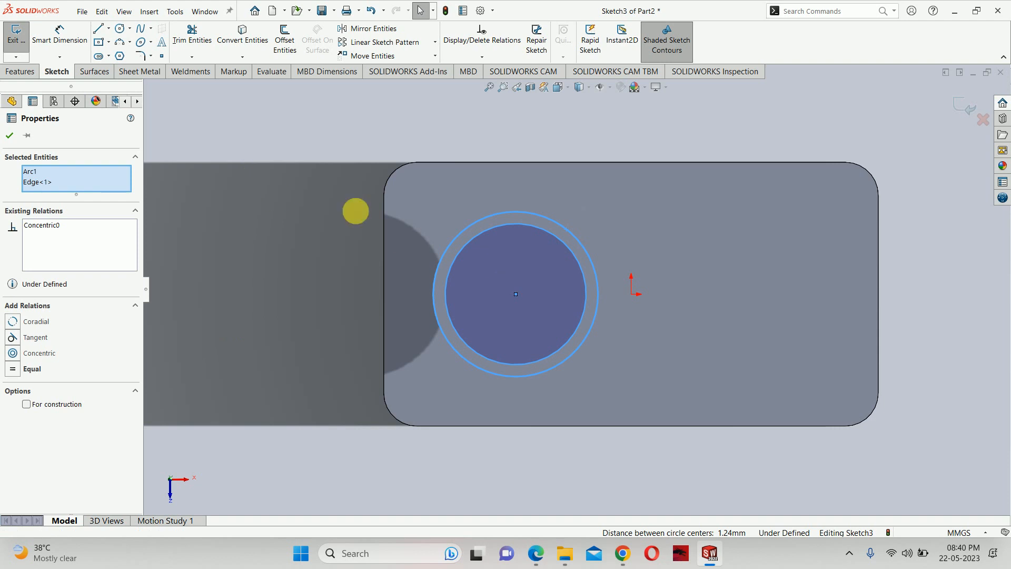
pyautogui.click(100, 42)
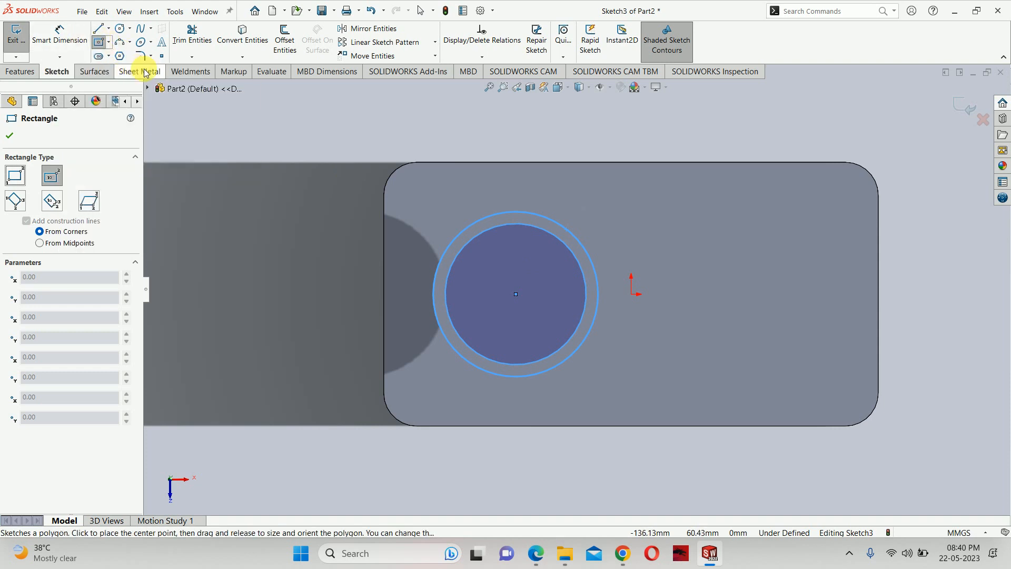
pyautogui.press('Escape')
# Step: Dimension the inner circle's diameter to 43 mm and finish the sketch
pyautogui.click(56, 37)
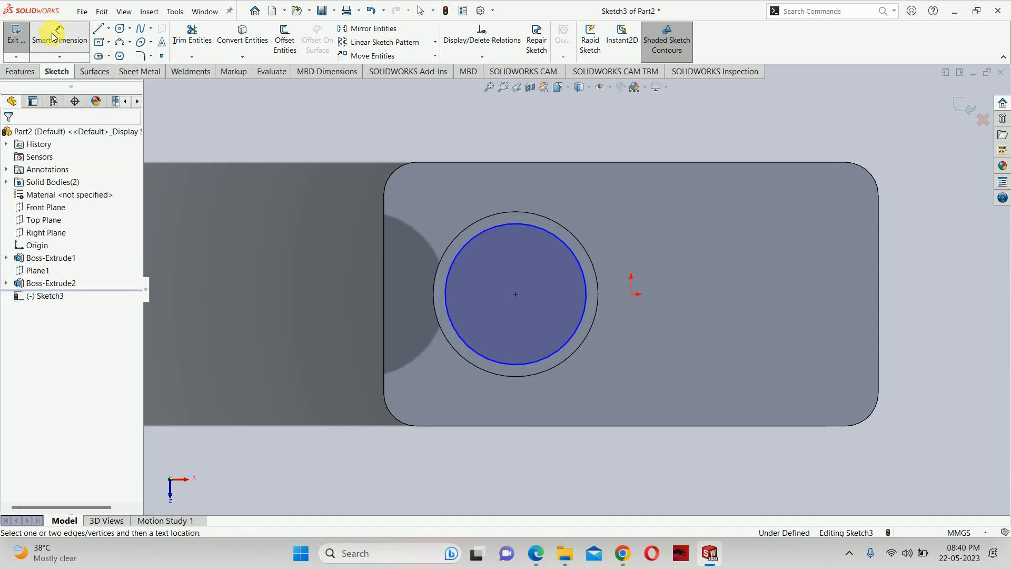
pyautogui.click(500, 232)
pyautogui.click(351, 203)
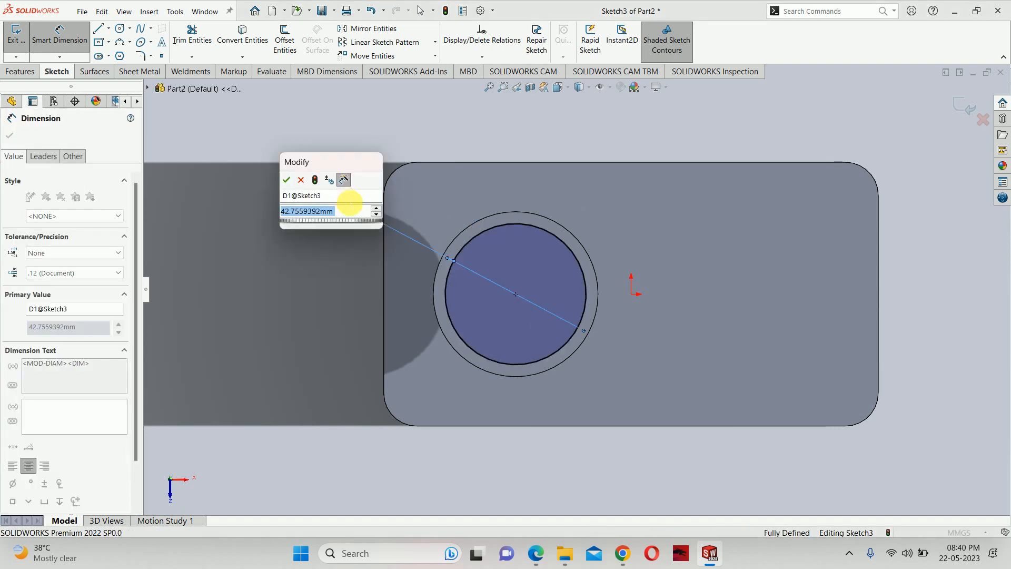
pyautogui.write('43')
pyautogui.press('Return')
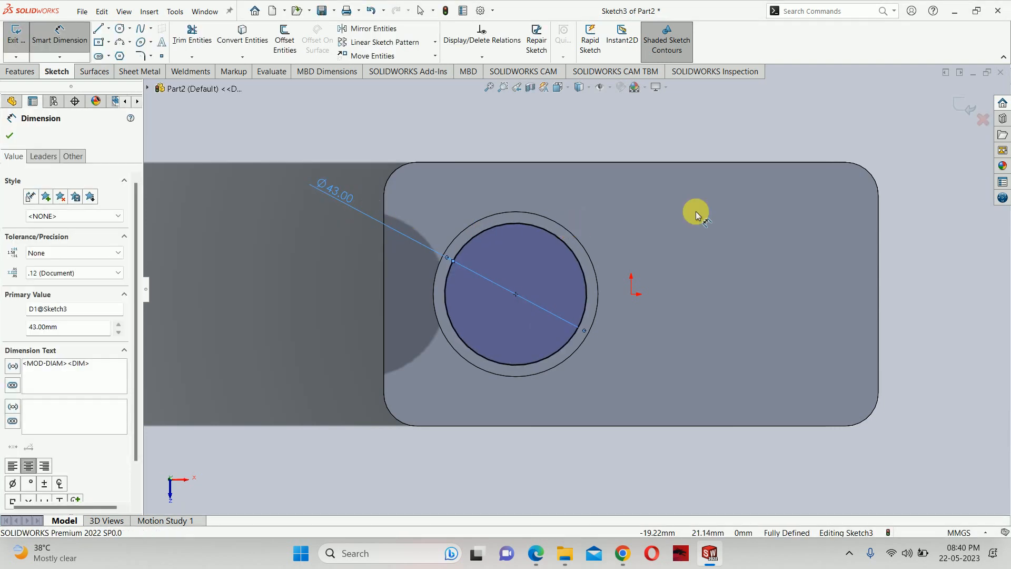
pyautogui.press('Escape')
pyautogui.click(964, 101)
# Step: Extrude the 43 mm circle sketch 20 mm upward as a blind boss merged with the neck cylinder
pyautogui.scroll(5, 580, 250)
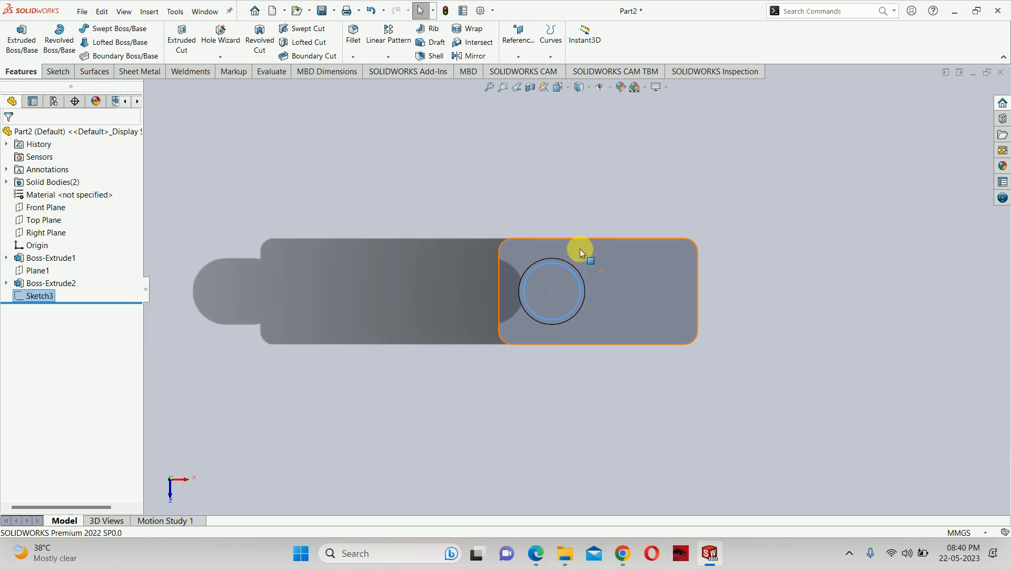
pyautogui.moveTo(579, 249); pyautogui.dragTo(580, 172, button='middle')
pyautogui.scroll(-2, 592, 181)
pyautogui.scroll(5, 592, 182)
pyautogui.moveTo(630, 230); pyautogui.dragTo(672, 211, button='middle')
pyautogui.scroll(-3, 611, 248)
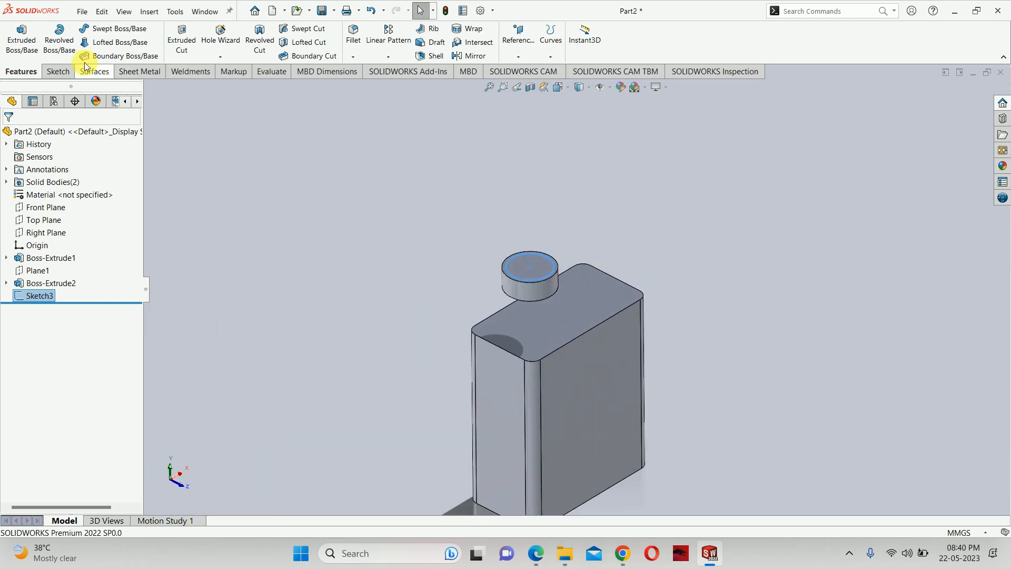
pyautogui.click(22, 39)
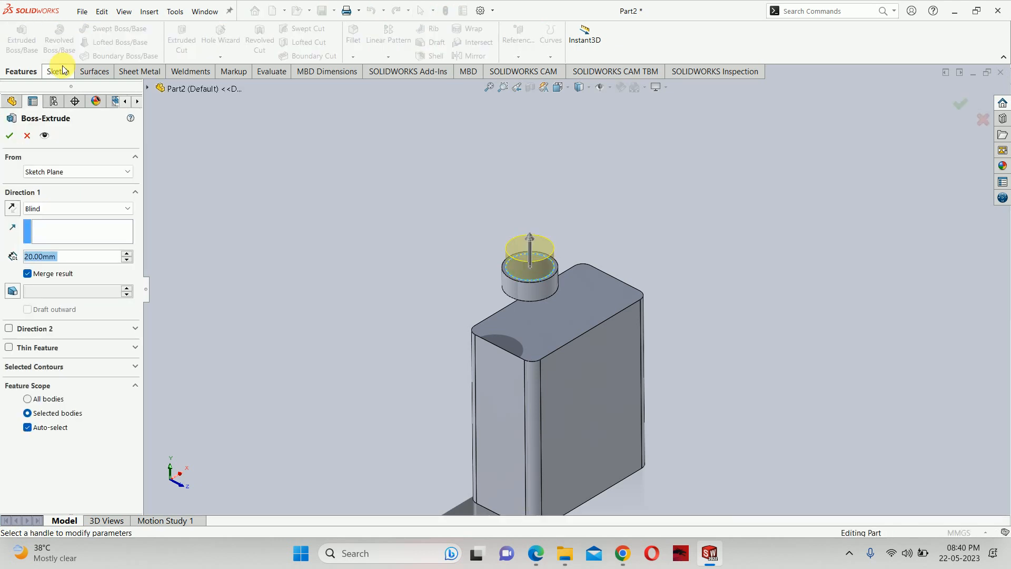
pyautogui.press('Return')
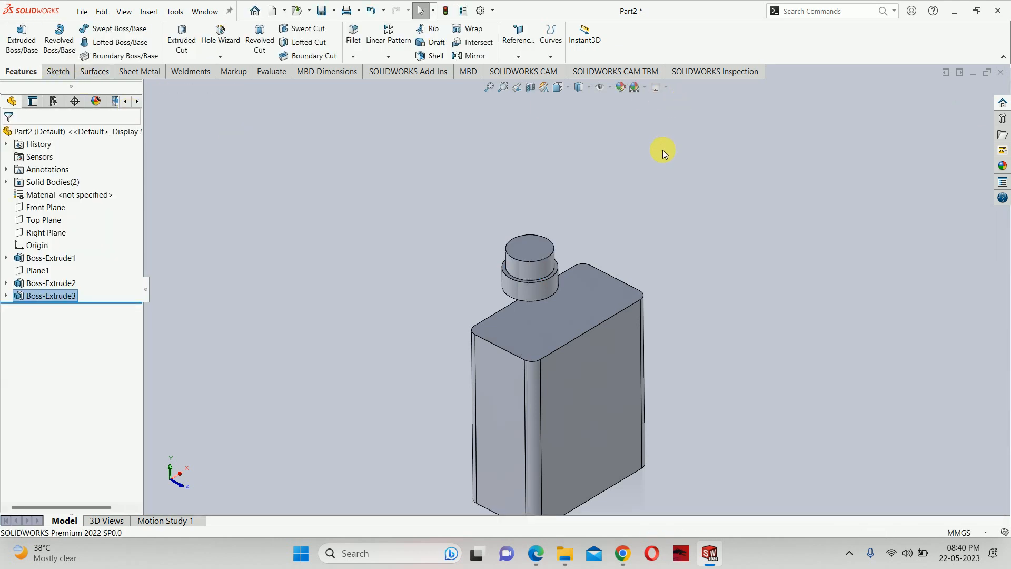
# Step: Create a sketch on the body's top face by converting the face's rounded outline into sketch entities
pyautogui.scroll(-5, 604, 303)
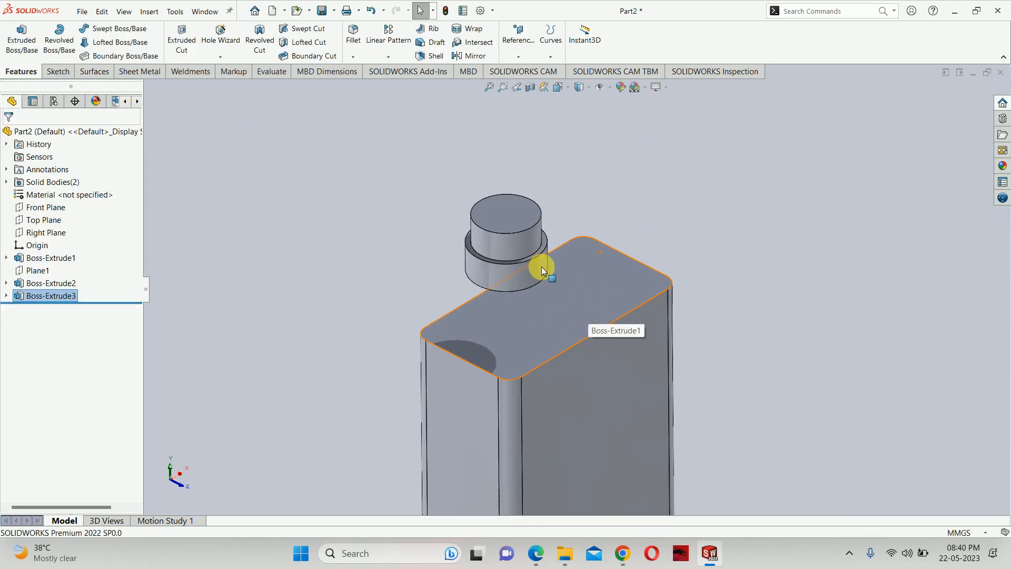
pyautogui.click(565, 305)
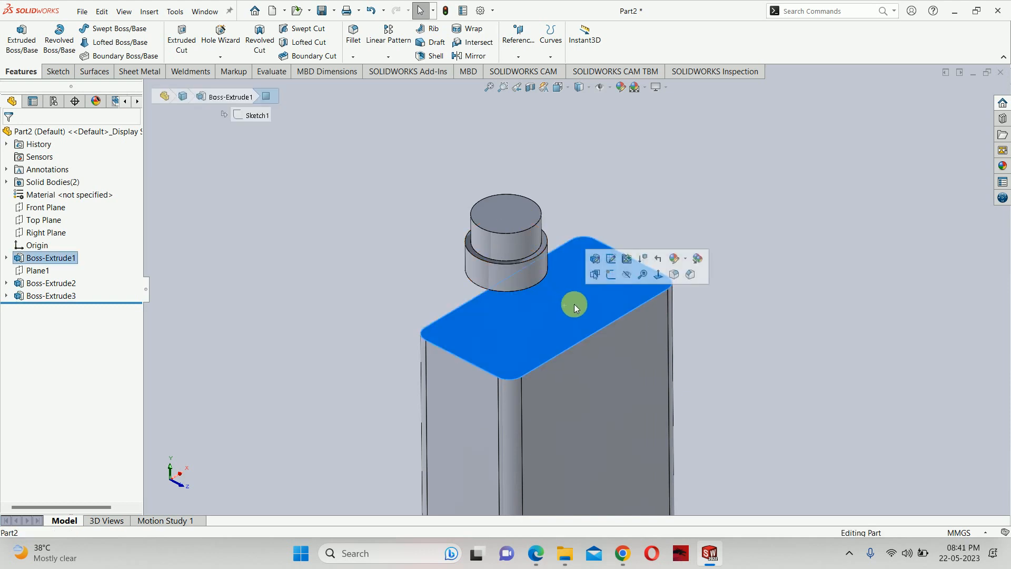
pyautogui.click(609, 276)
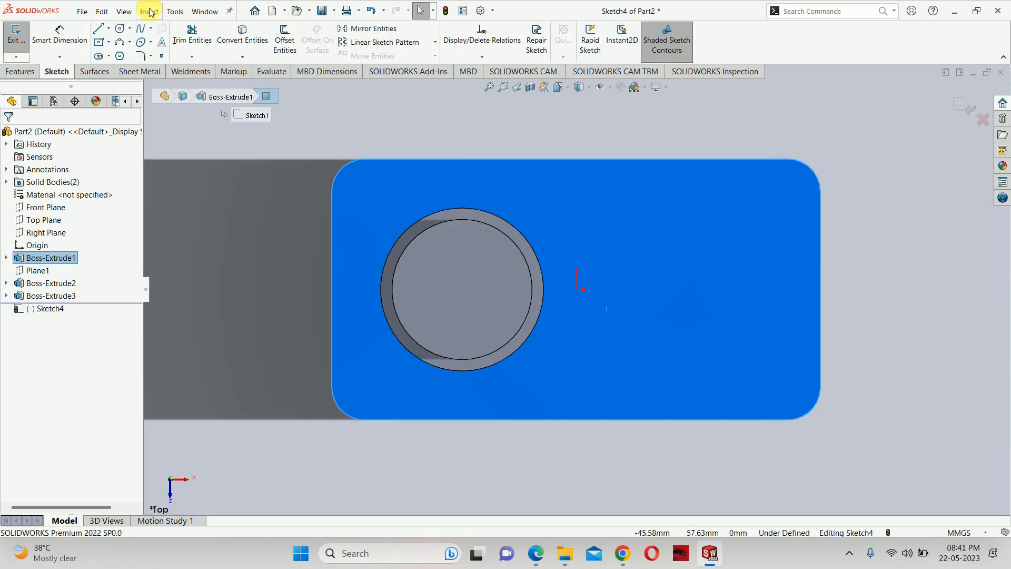
pyautogui.click(244, 38)
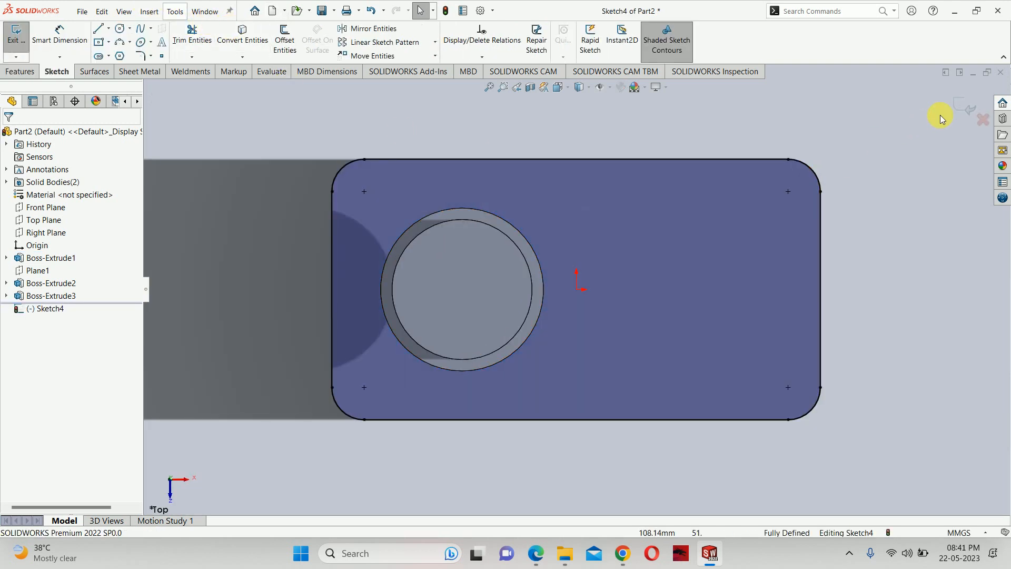
pyautogui.click(966, 107)
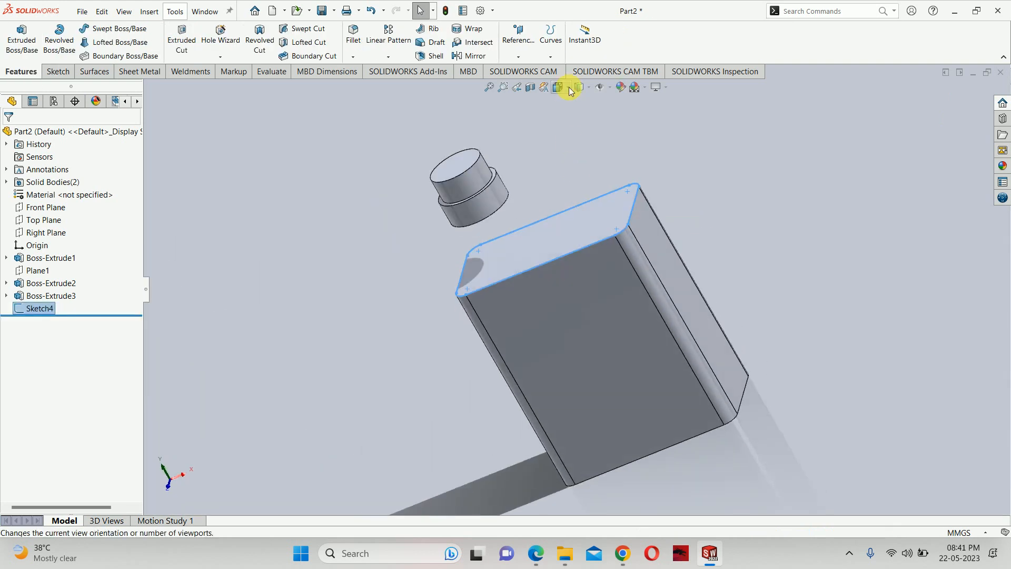
# Step: Create a sketch on the underside of the 50 mm neck cylinder by converting its circular edge
pyautogui.scroll(-4, 458, 190)
pyautogui.moveTo(488, 218); pyautogui.dragTo(488, 53, button='middle')
pyautogui.scroll(-1, 488, 52)
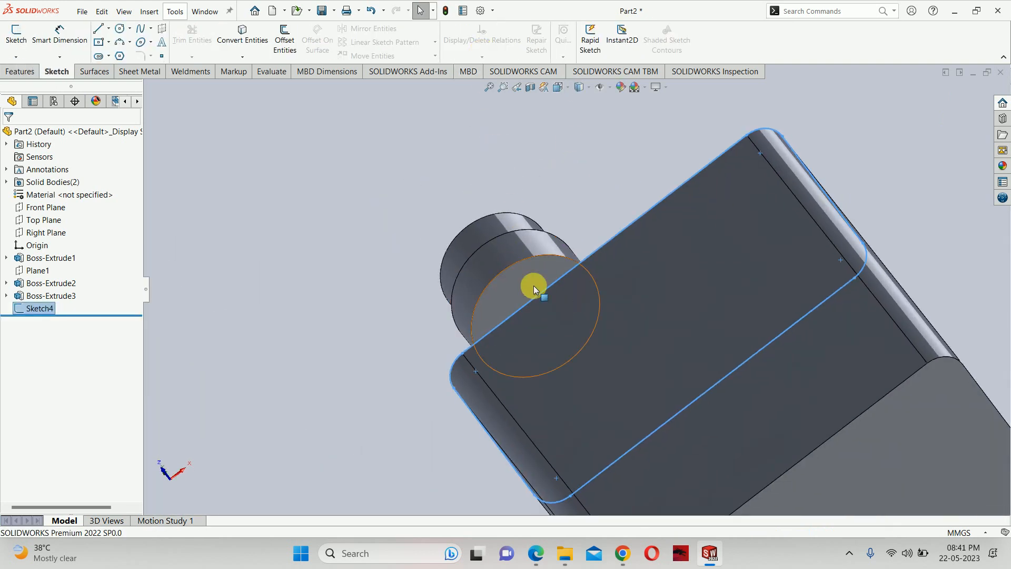
pyautogui.click(534, 288)
pyautogui.click(585, 260)
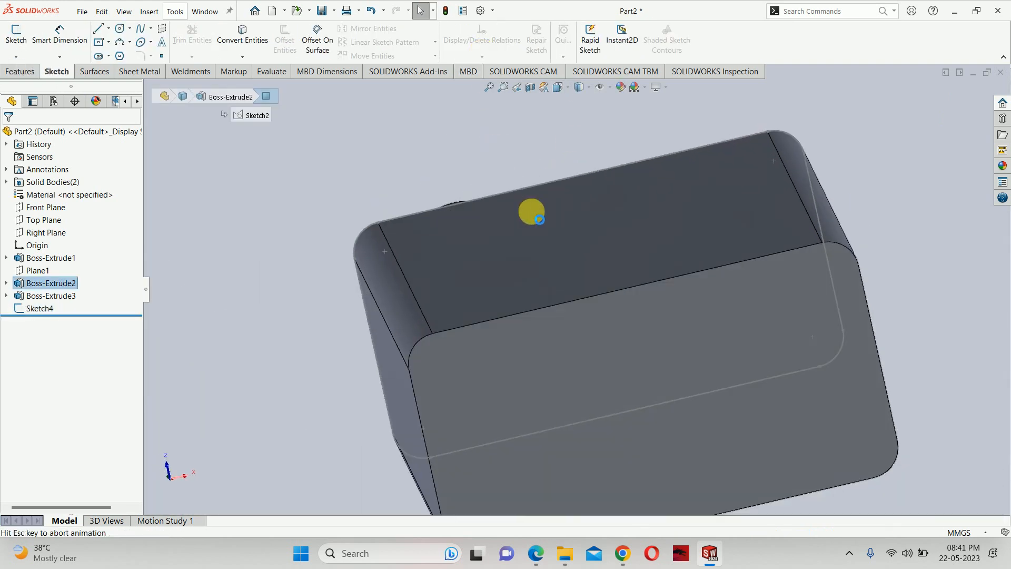
pyautogui.click(251, 43)
pyautogui.click(965, 105)
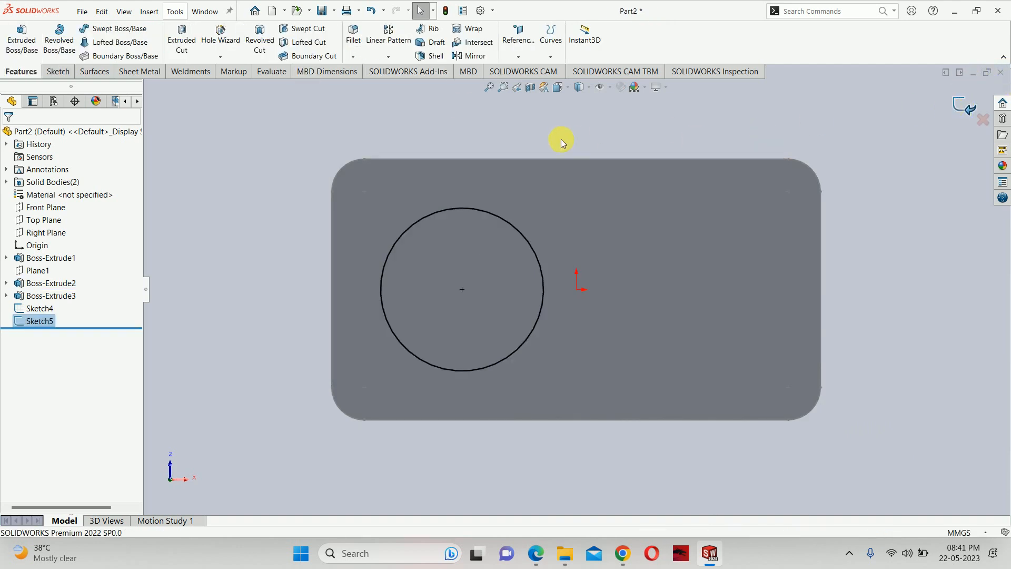
pyautogui.moveTo(560, 139)
pyautogui.mouseDown(button='middle')
pyautogui.moveTo(564, 321)
pyautogui.moveTo(542, 253)
pyautogui.moveTo(525, 379)
pyautogui.moveTo(495, 253)
pyautogui.moveTo(526, 219)
pyautogui.moveTo(576, 217)
pyautogui.moveTo(623, 254)
pyautogui.moveTo(598, 354)
pyautogui.moveTo(611, 311)
pyautogui.moveTo(606, 253)
pyautogui.mouseUp(button='middle')
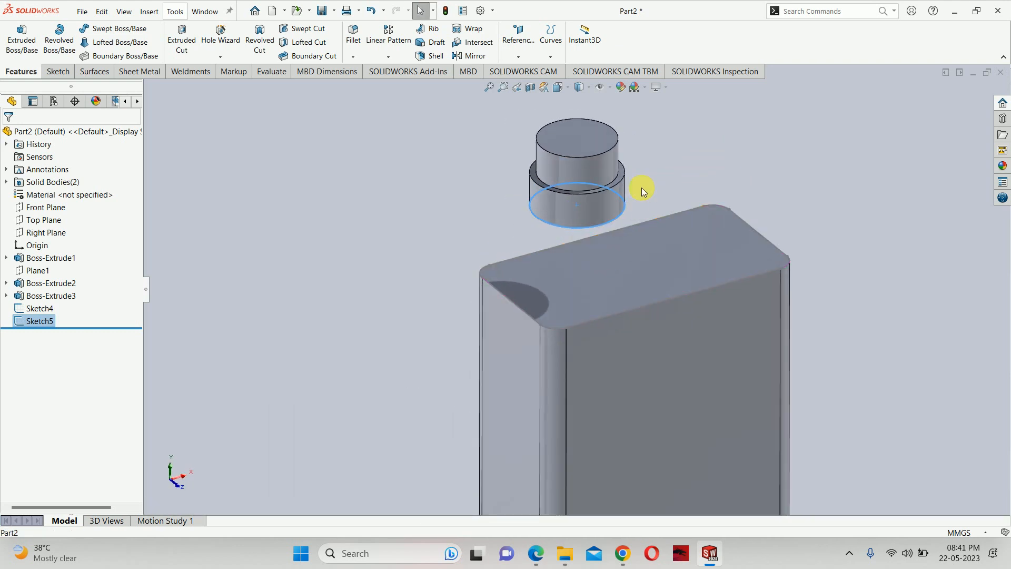
pyautogui.scroll(-2, 645, 178)
pyautogui.click(800, 211)
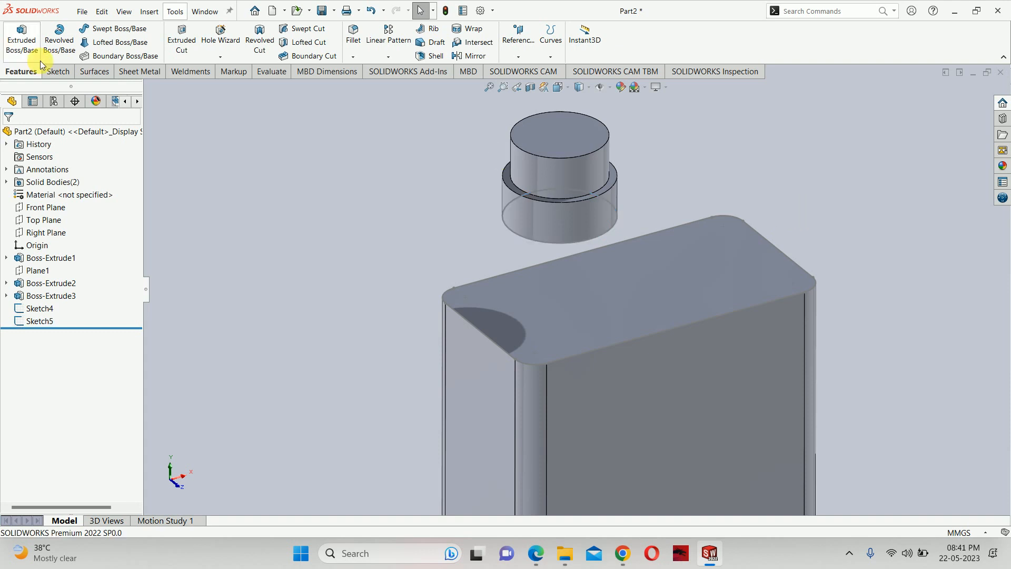
pyautogui.click(107, 48)
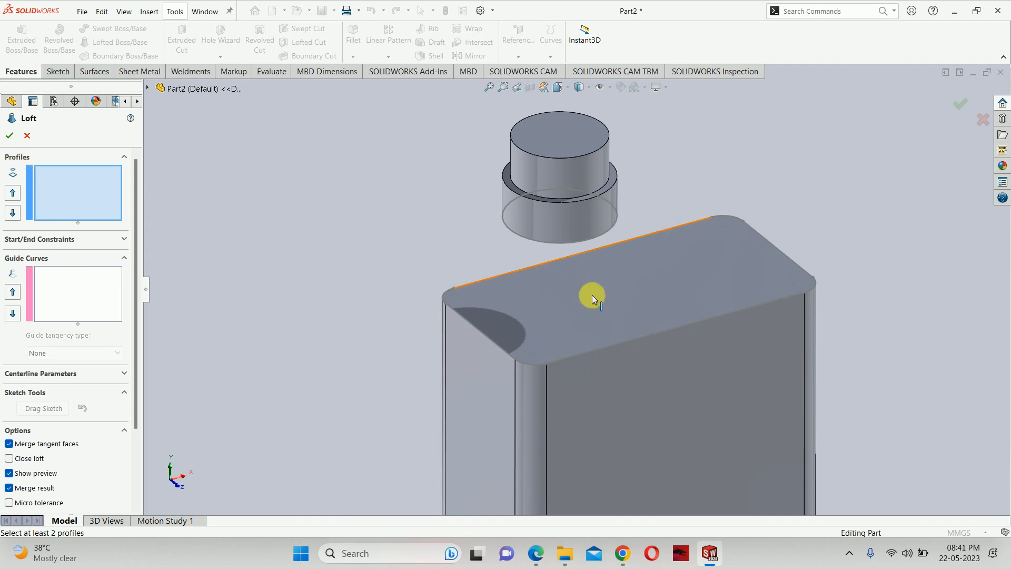
pyautogui.click(599, 349)
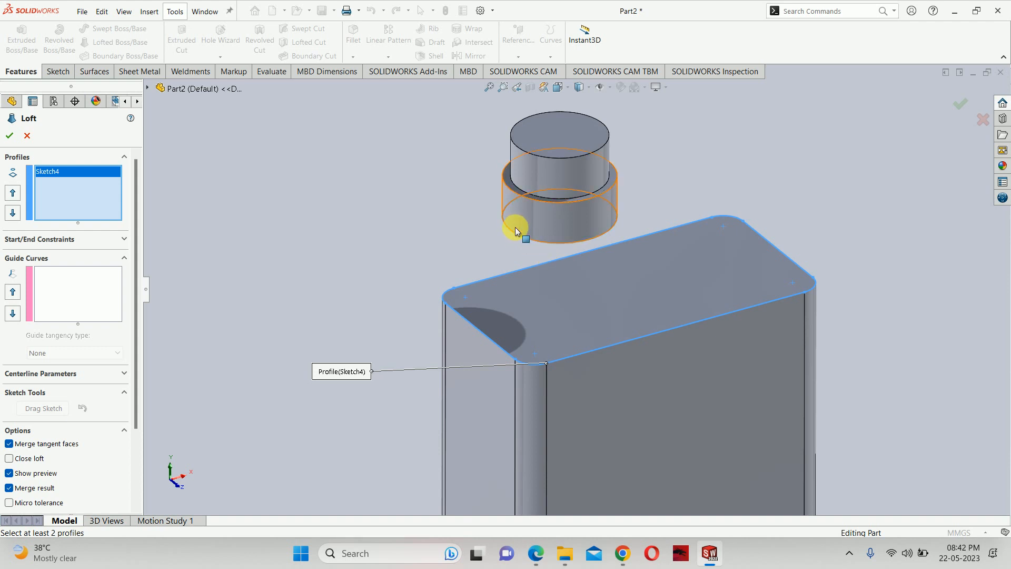
pyautogui.click(505, 206)
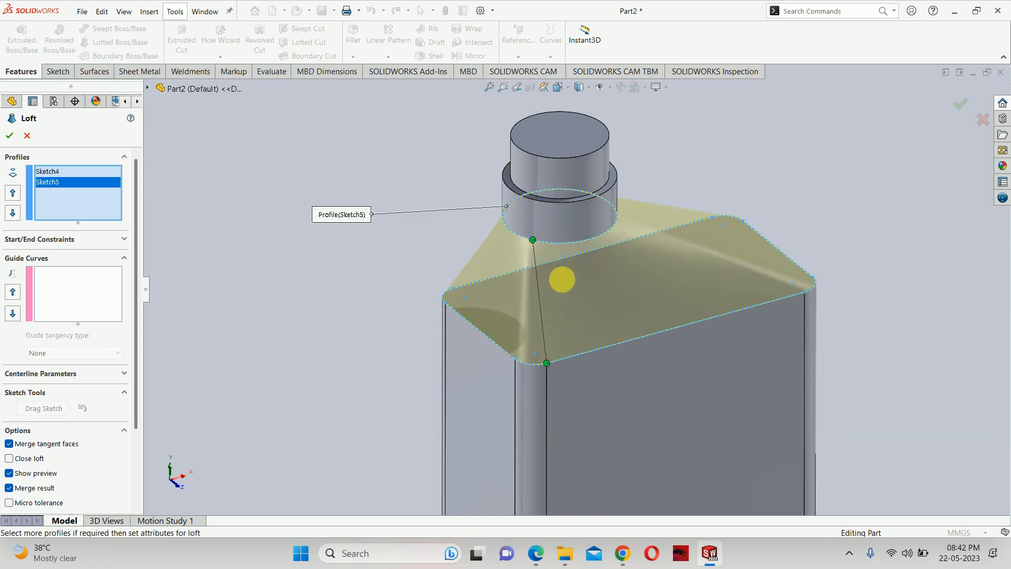
pyautogui.moveTo(562, 273); pyautogui.dragTo(546, 235, button='middle')
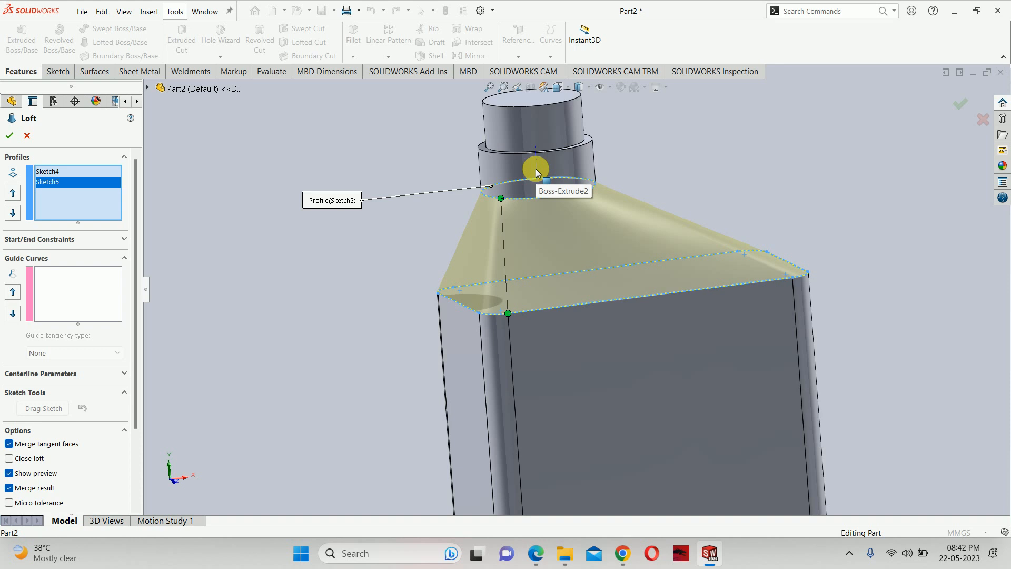
pyautogui.hotkey('alt', 'Tab')
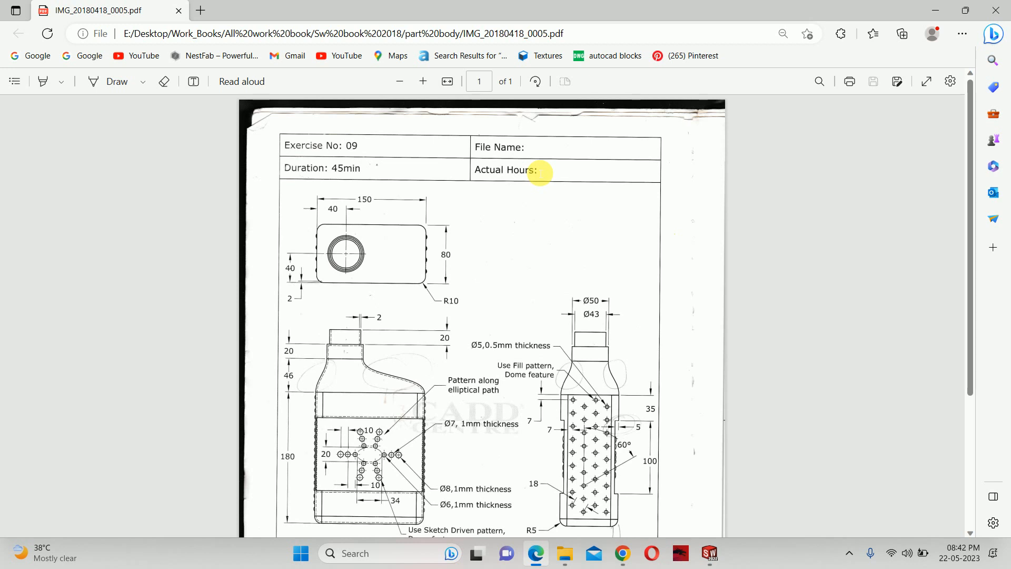
pyautogui.hotkey('alt', 'Tab')
pyautogui.press('Escape')
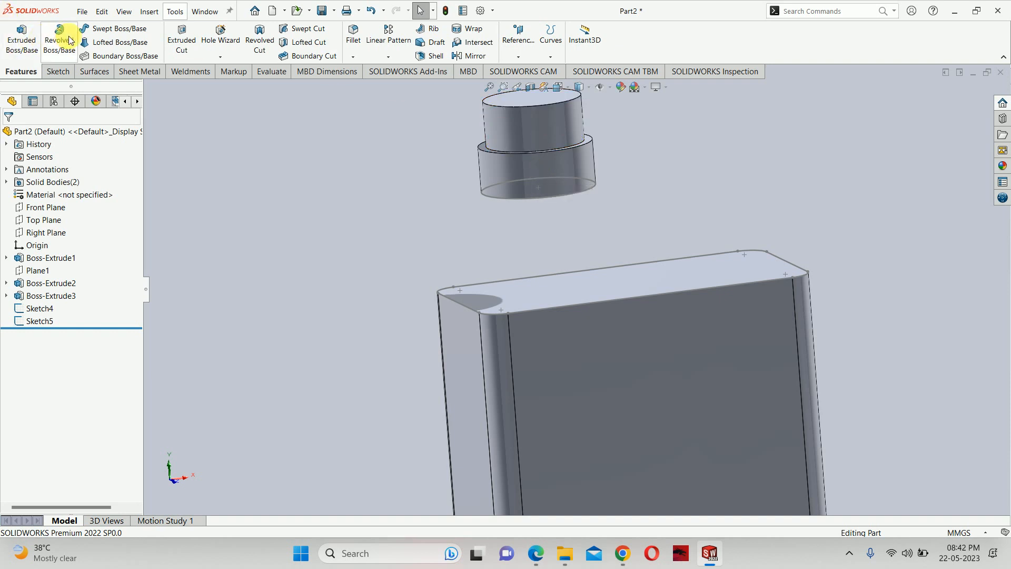
pyautogui.click(87, 43)
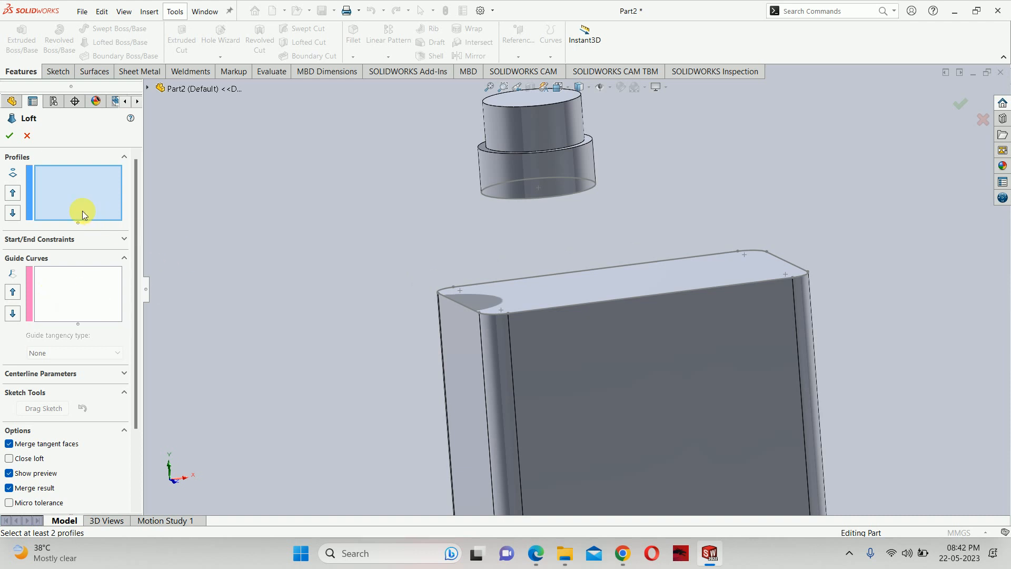
pyautogui.moveTo(358, 477)
pyautogui.click(27, 136)
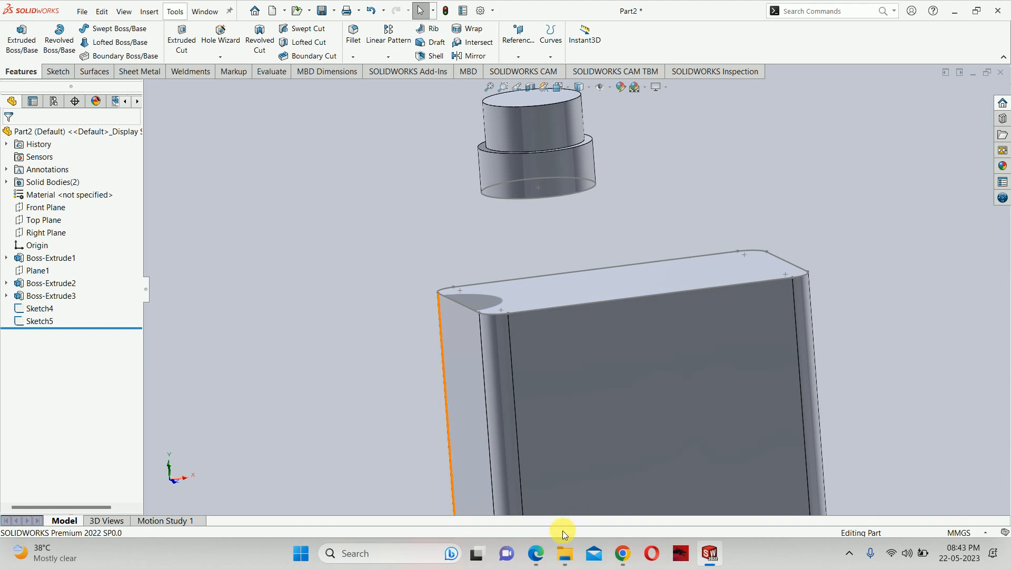
# Step: Examine the curved shoulder profile in the PDF drawing in Edge, and start a sketch on SOLIDWORKS' Front Plane
pyautogui.click(536, 553)
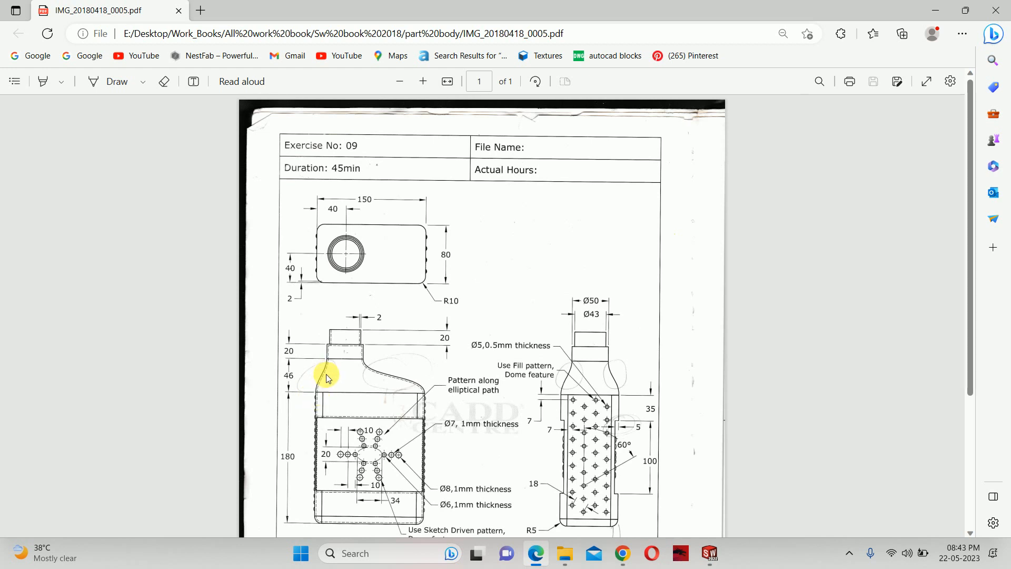
pyautogui.keyDown('ctrl'); pyautogui.scroll(3, 326, 374); pyautogui.keyUp('ctrl')
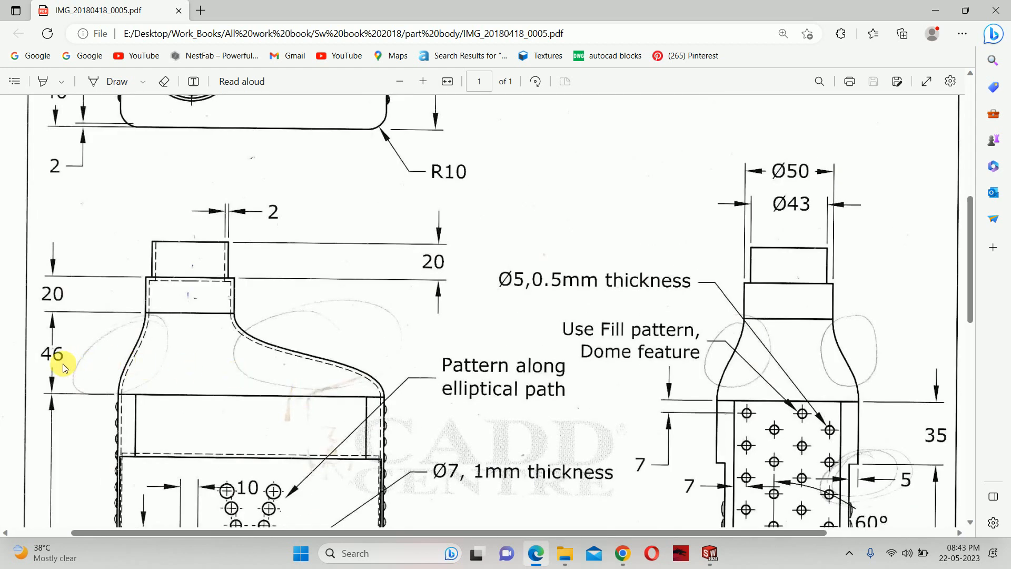
pyautogui.keyDown('ctrl'); pyautogui.scroll(2, 73, 369); pyautogui.keyUp('ctrl')
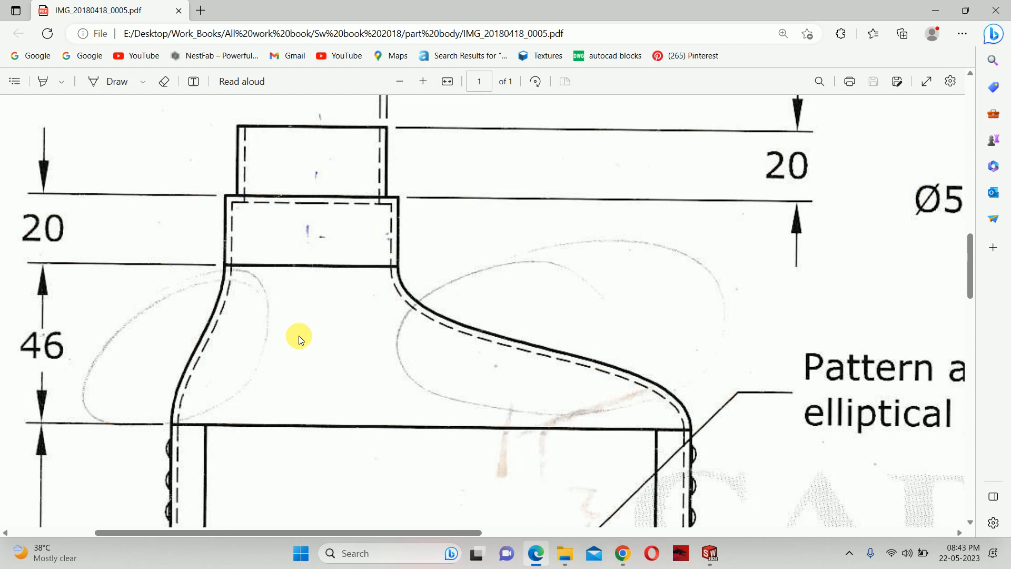
pyautogui.hotkey('alt', 'Tab')
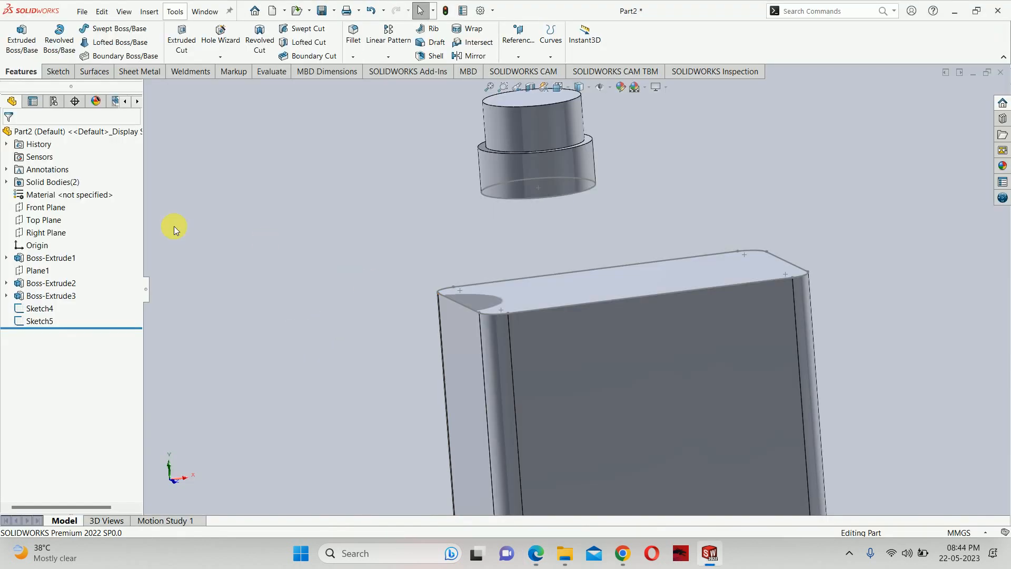
pyautogui.click(45, 208)
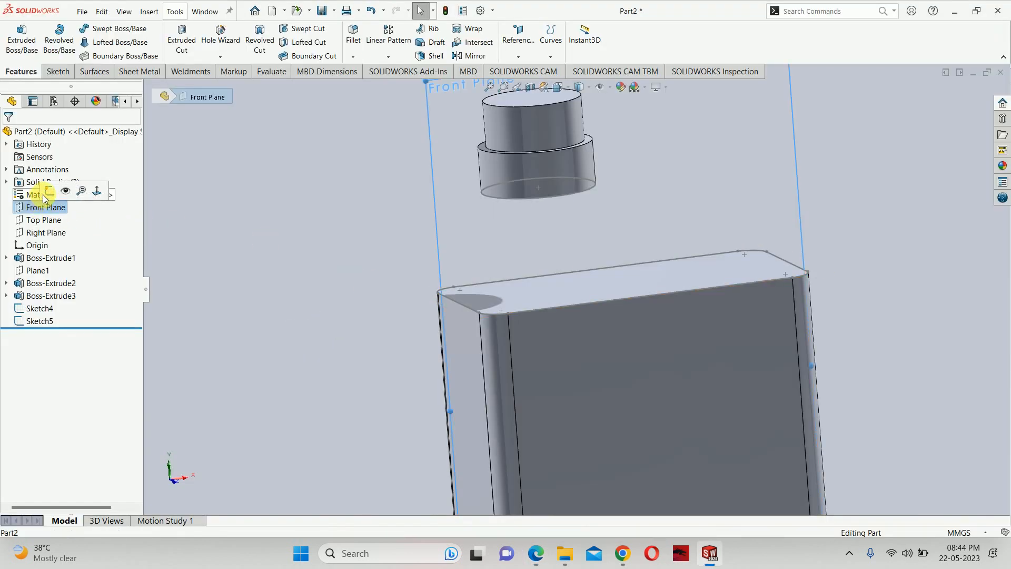
pyautogui.click(46, 193)
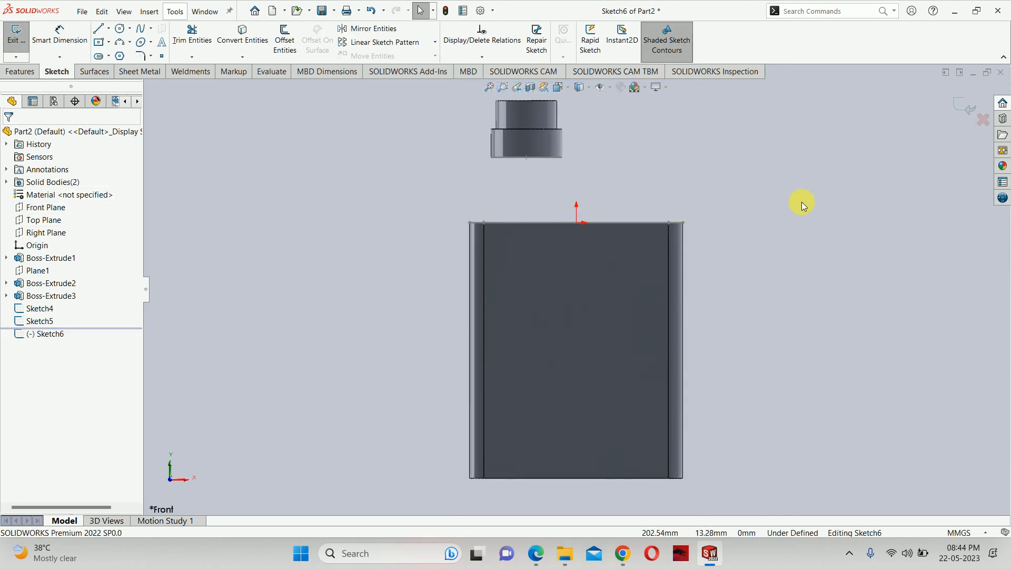
# Step: Try a two-point spline from the body's upper neck-side corner to the 50 mm cylinder's lower outer corner
pyautogui.scroll(-5, 594, 179)
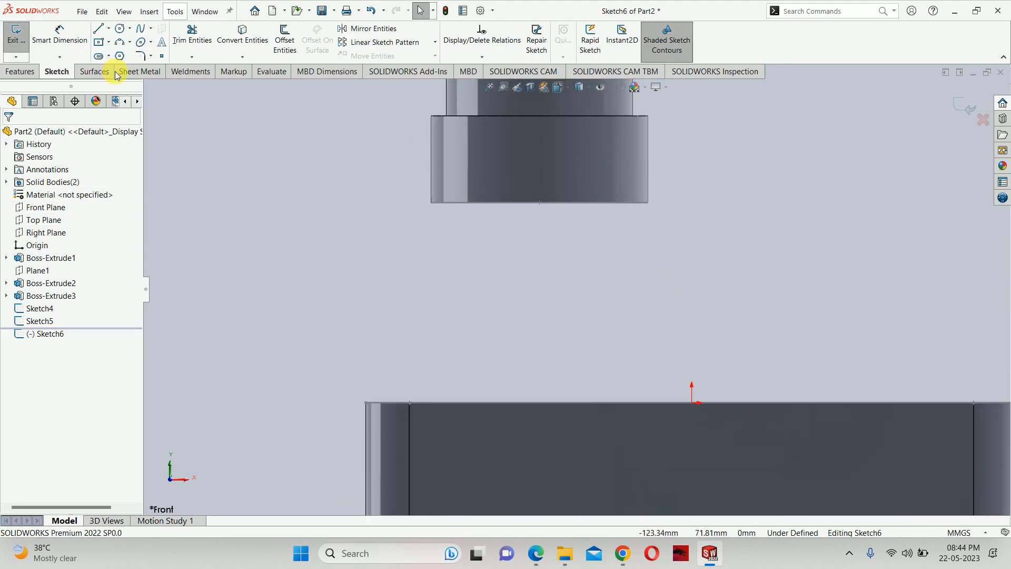
pyautogui.click(140, 30)
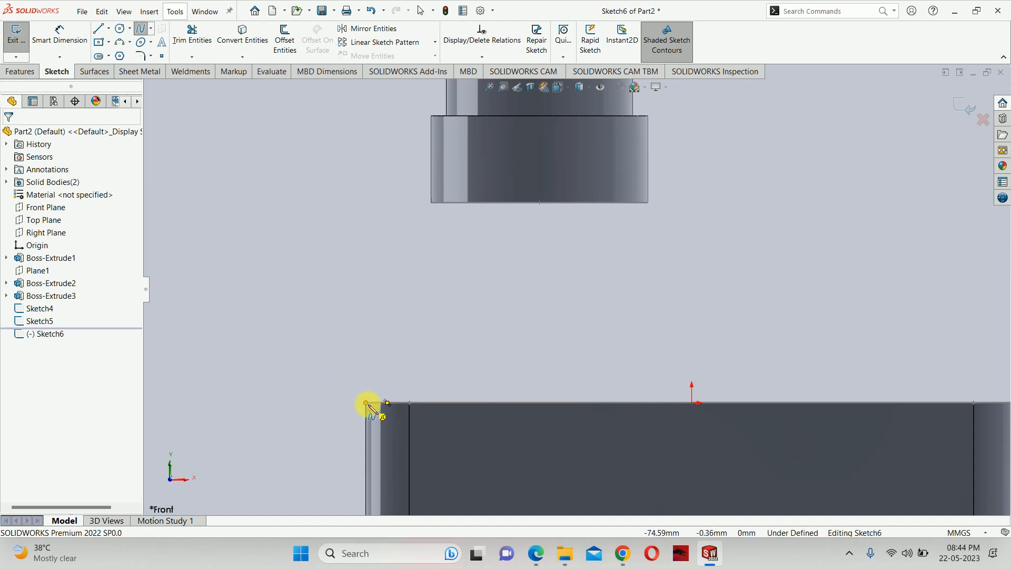
pyautogui.click(366, 403)
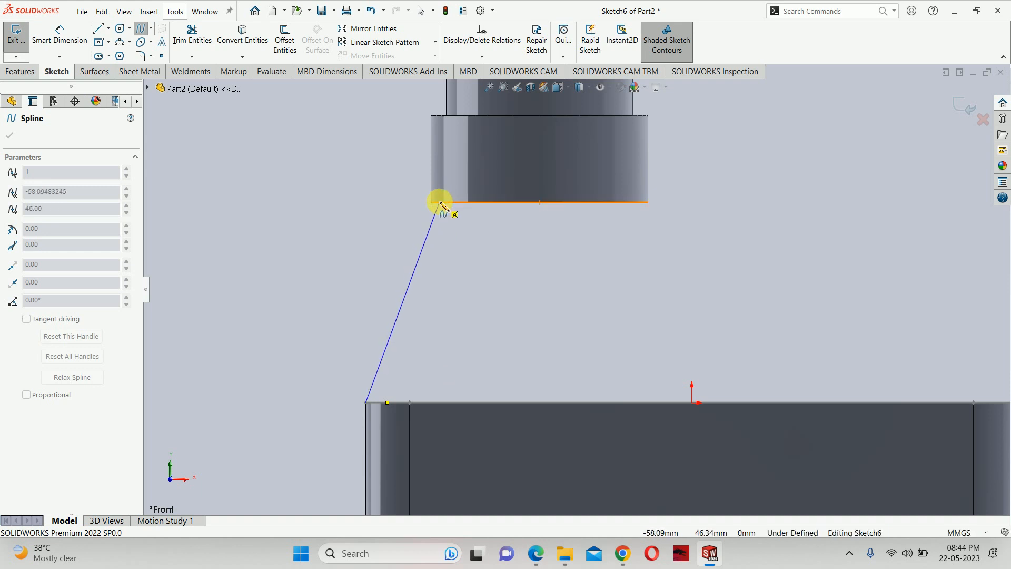
pyautogui.click(432, 204)
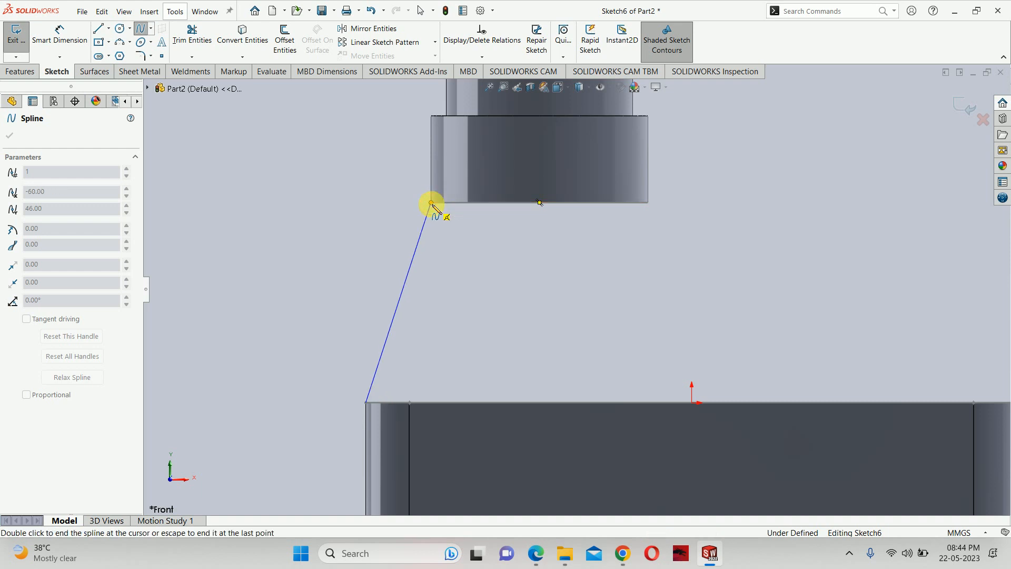
pyautogui.press('Escape')
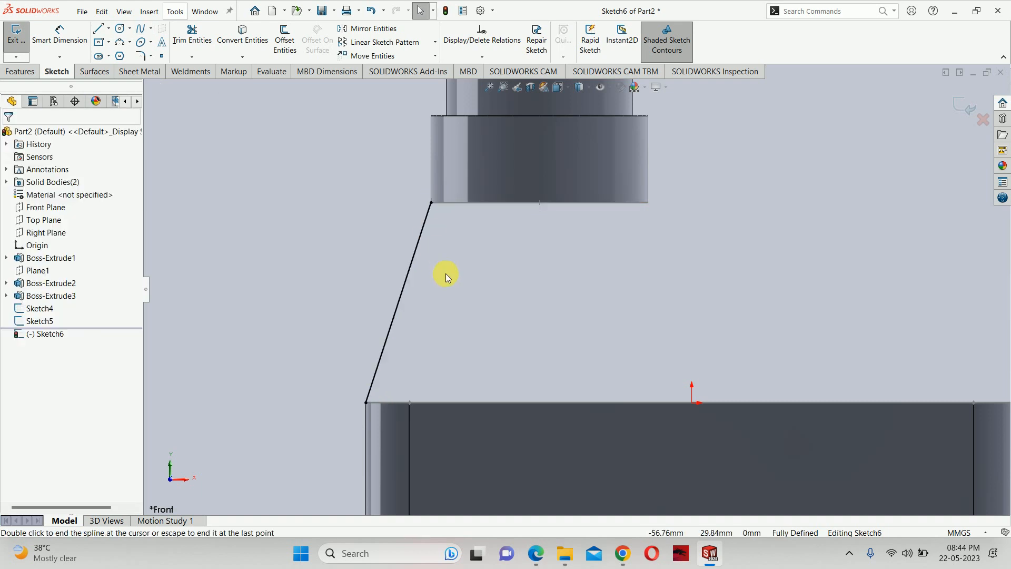
pyautogui.click(410, 269)
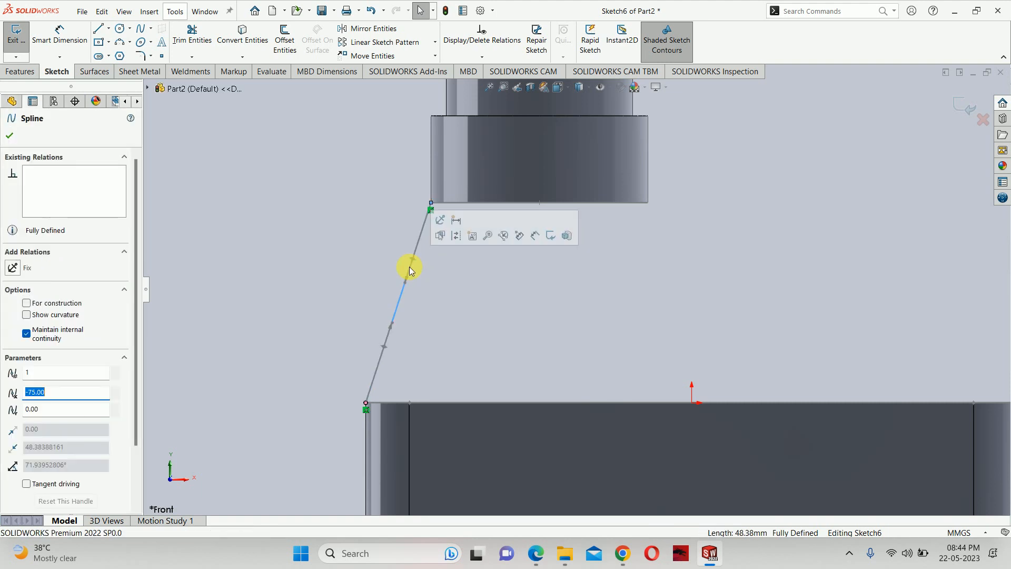
pyautogui.press('Delete')
# Step: Draw a two-point spline from the body's top edge near its neck-side corner to the 50 mm cylinder's bottom edge near its outer corner
pyautogui.click(143, 33)
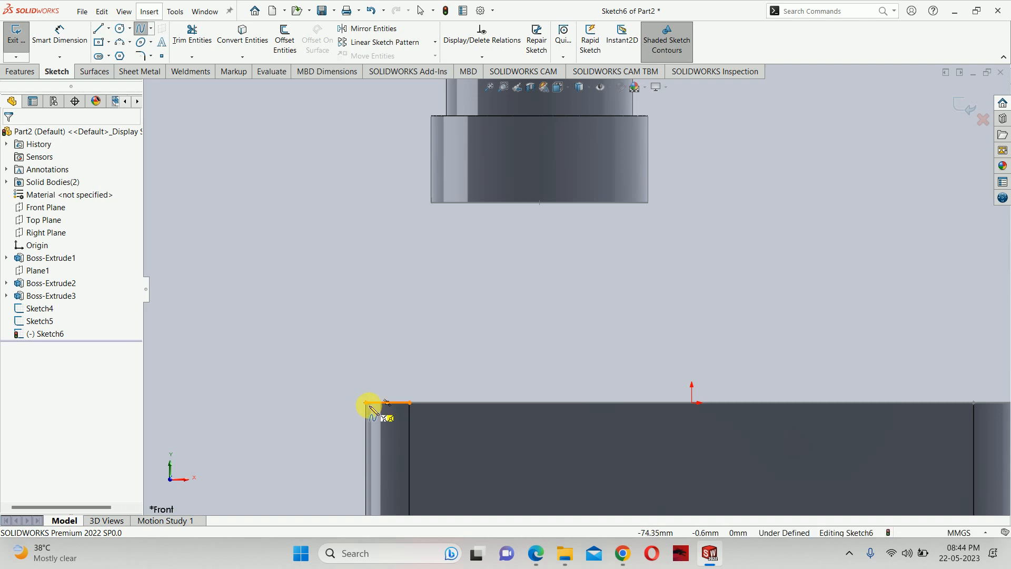
pyautogui.scroll(-3, 370, 408)
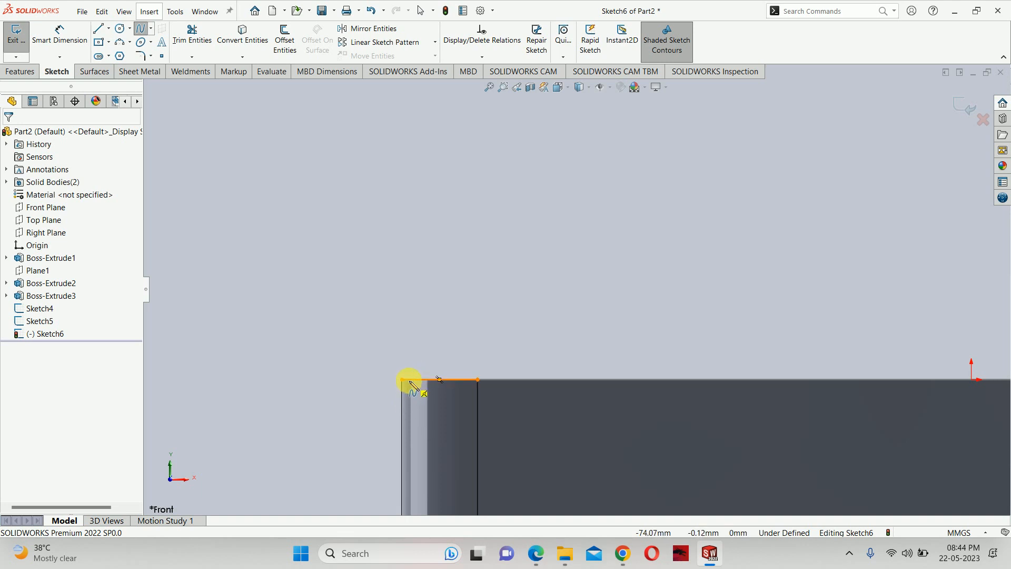
pyautogui.click(410, 380)
pyautogui.scroll(5, 421, 363)
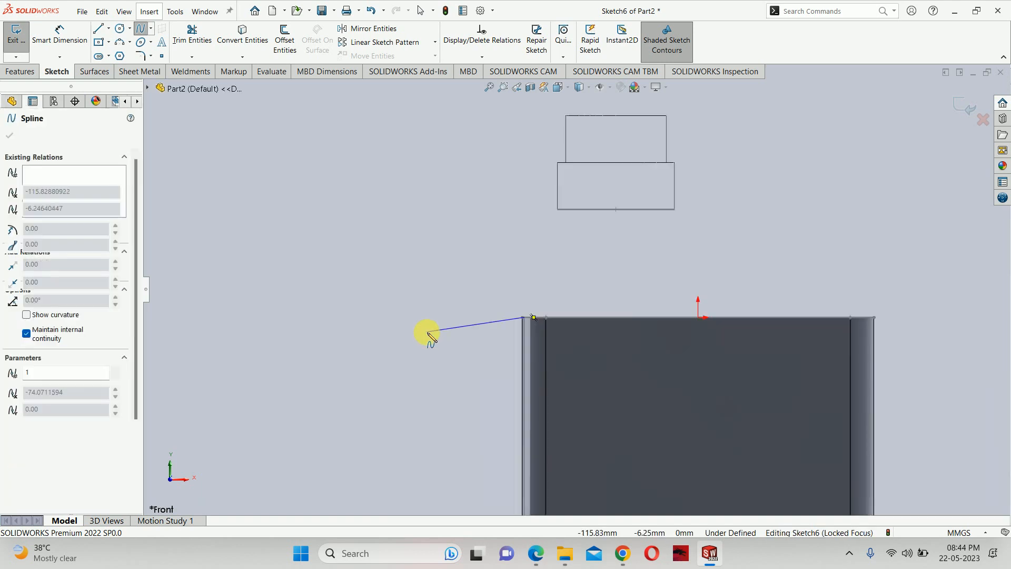
pyautogui.scroll(3, 472, 302)
pyautogui.scroll(-2, 527, 284)
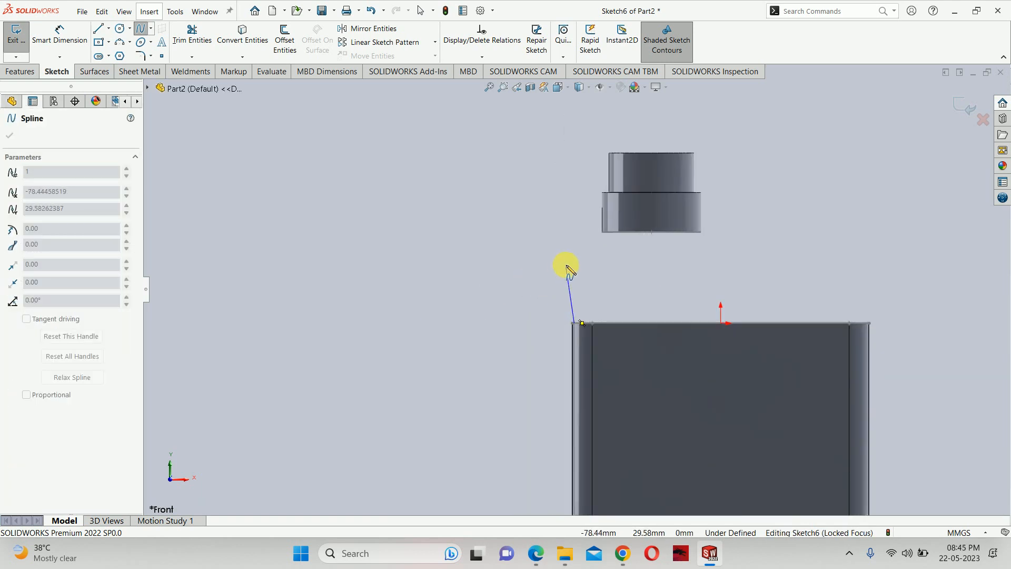
pyautogui.scroll(-2, 606, 254)
pyautogui.scroll(-2, 616, 257)
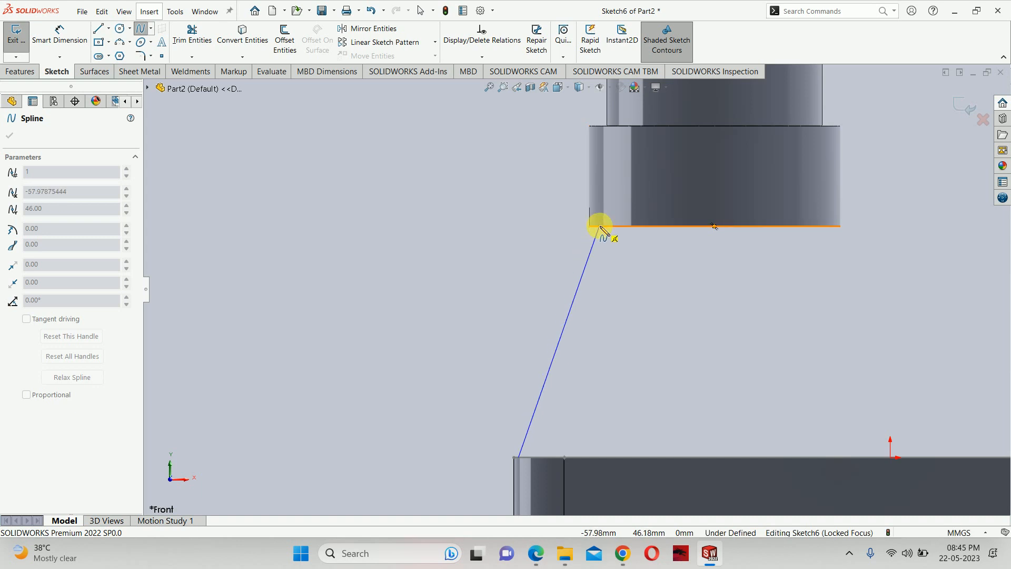
pyautogui.click(600, 226)
pyautogui.press('Escape')
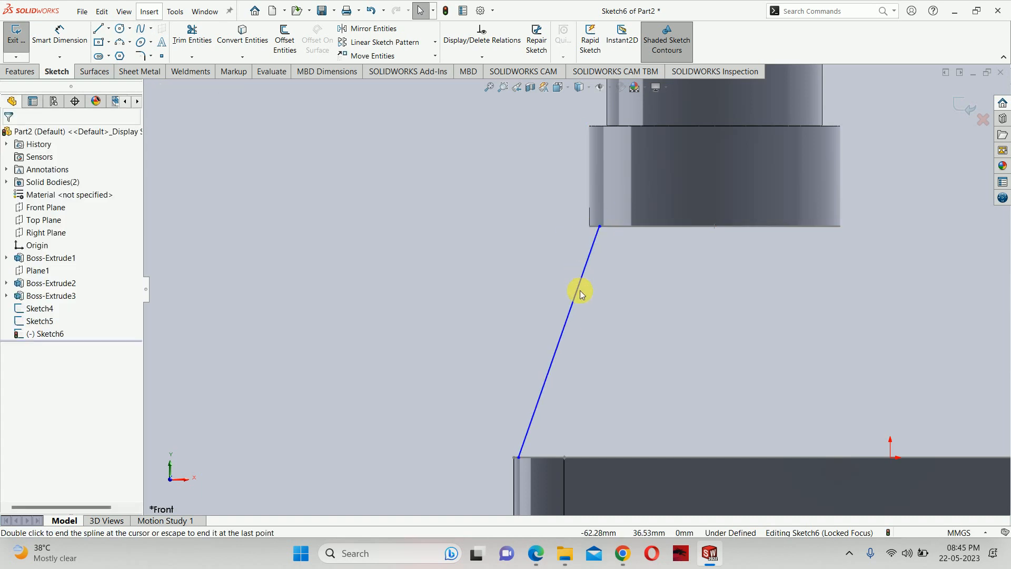
# Step: Add a Pierce relation between the spline's lower endpoint and the straight neck-side line of the body's top-face sketch
pyautogui.scroll(3, 580, 289)
pyautogui.moveTo(578, 321); pyautogui.dragTo(497, 361, button='middle')
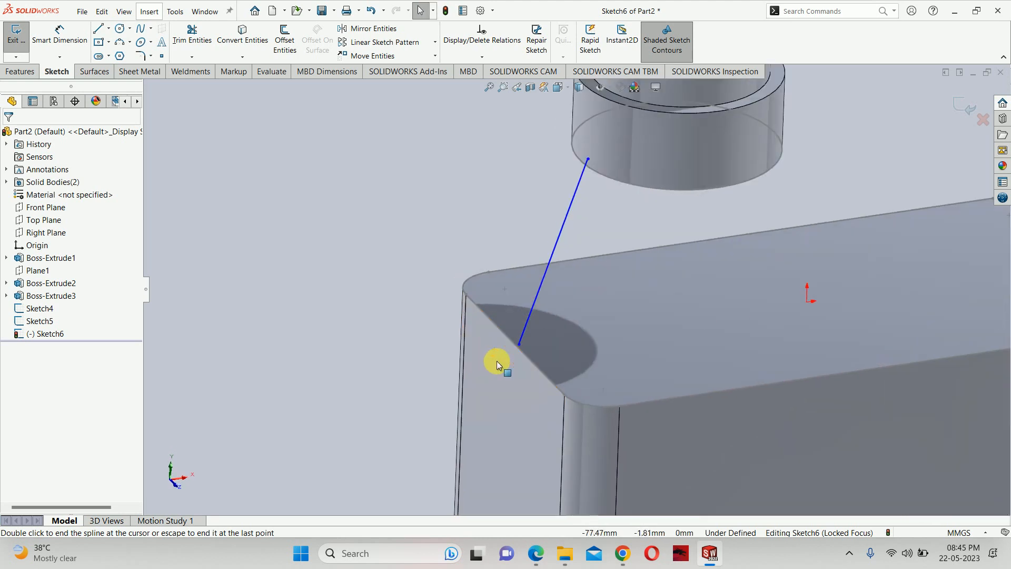
pyautogui.scroll(-6, 497, 361)
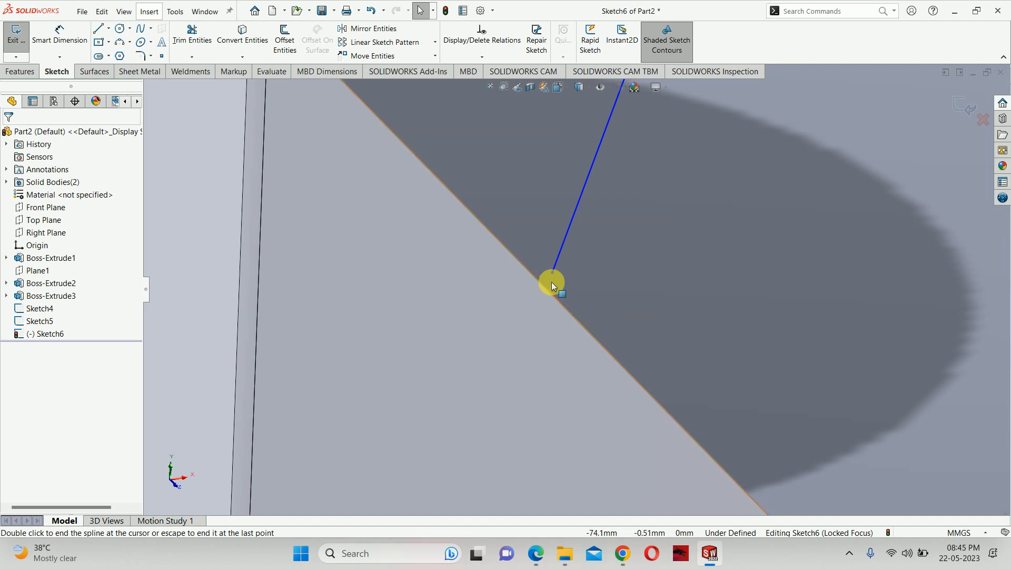
pyautogui.click(552, 271)
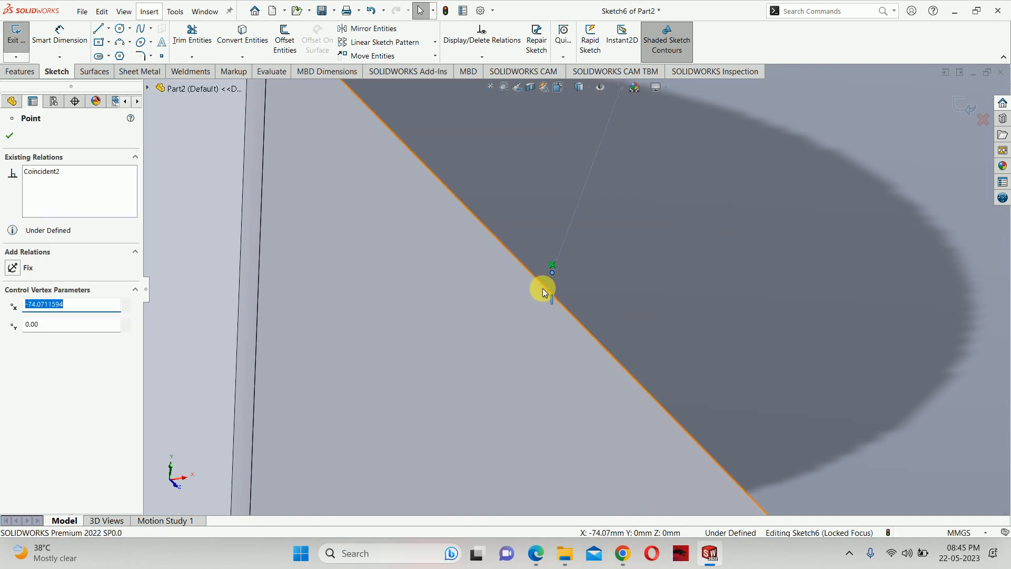
pyautogui.keyDown('ctrl'); pyautogui.click(551, 291); pyautogui.keyUp('ctrl')
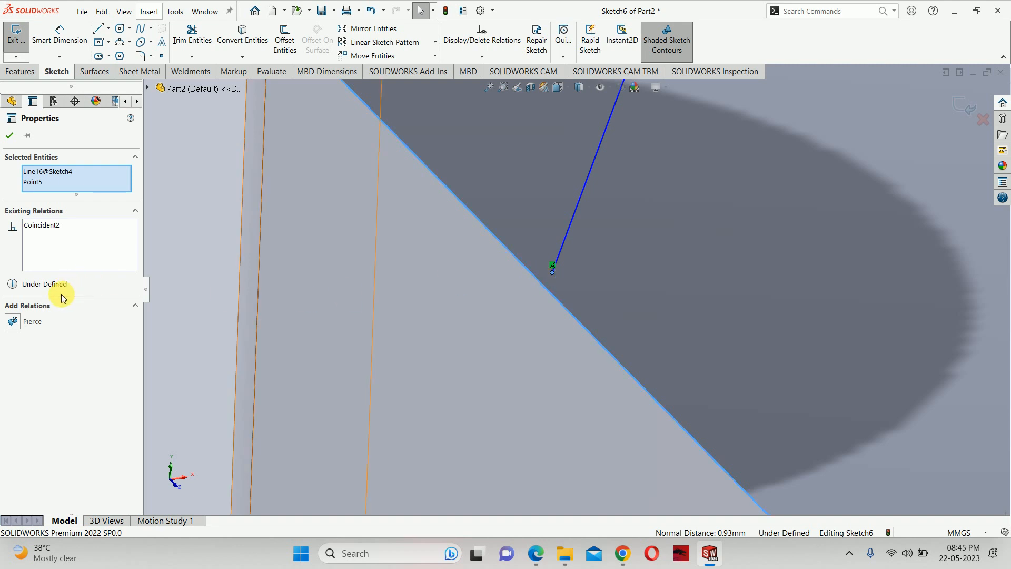
pyautogui.click(13, 321)
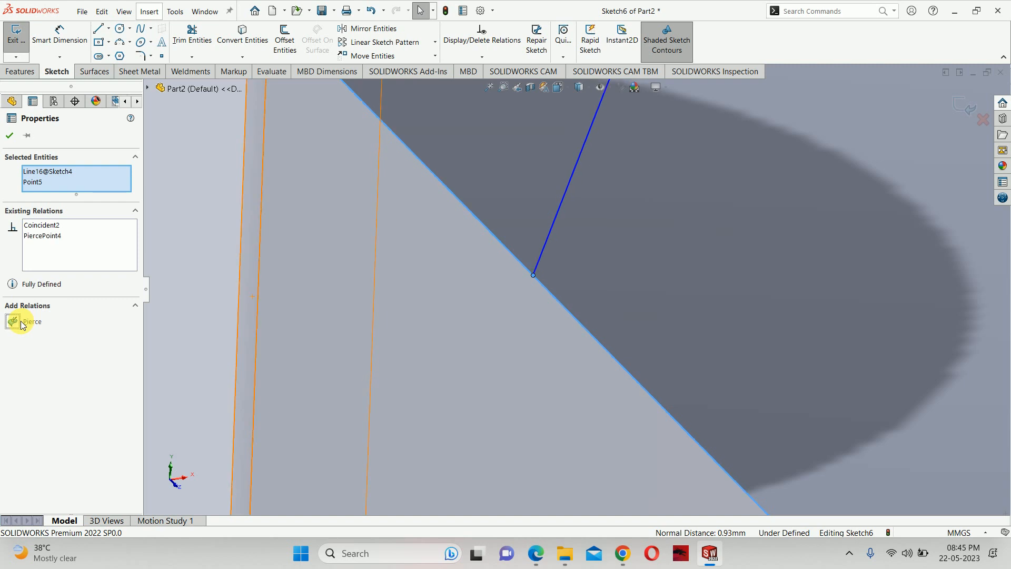
pyautogui.scroll(3, 339, 308)
pyautogui.press('Escape')
pyautogui.scroll(3, 488, 260)
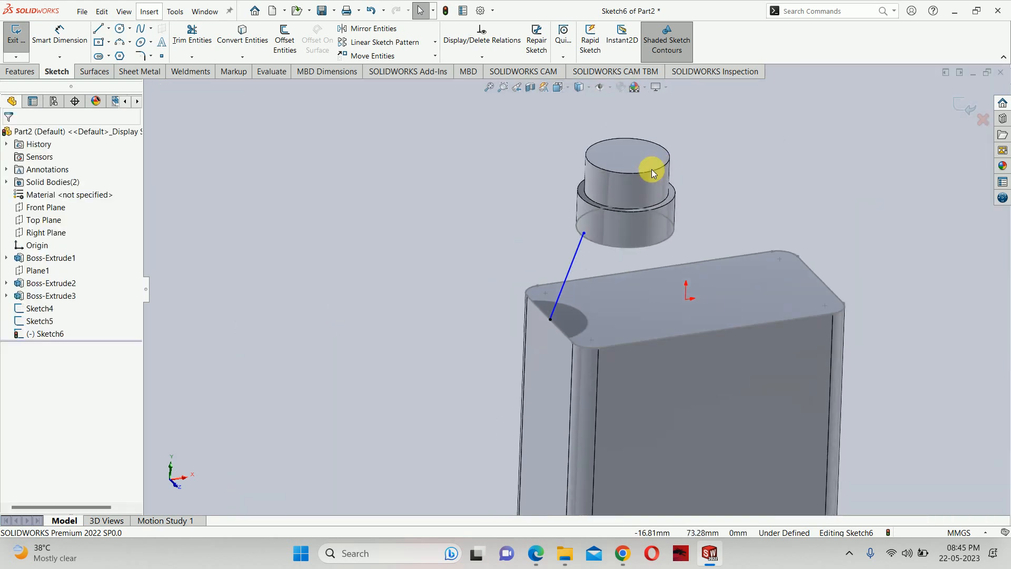
# Step: Add a Pierce relation between the spline's upper endpoint and the circle sketched on the underside of the 50 mm cylinder
pyautogui.scroll(-5, 652, 169)
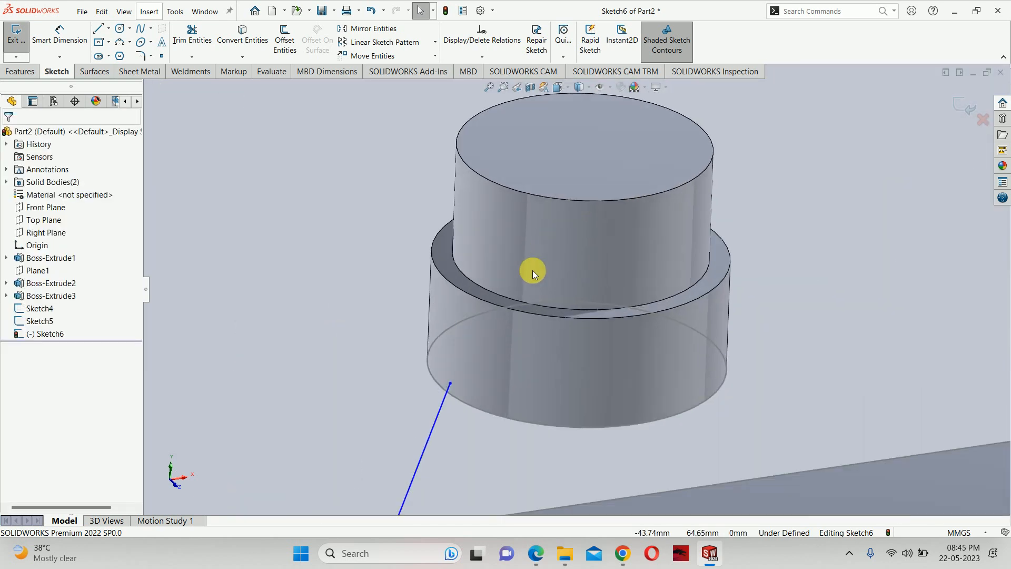
pyautogui.click(450, 386)
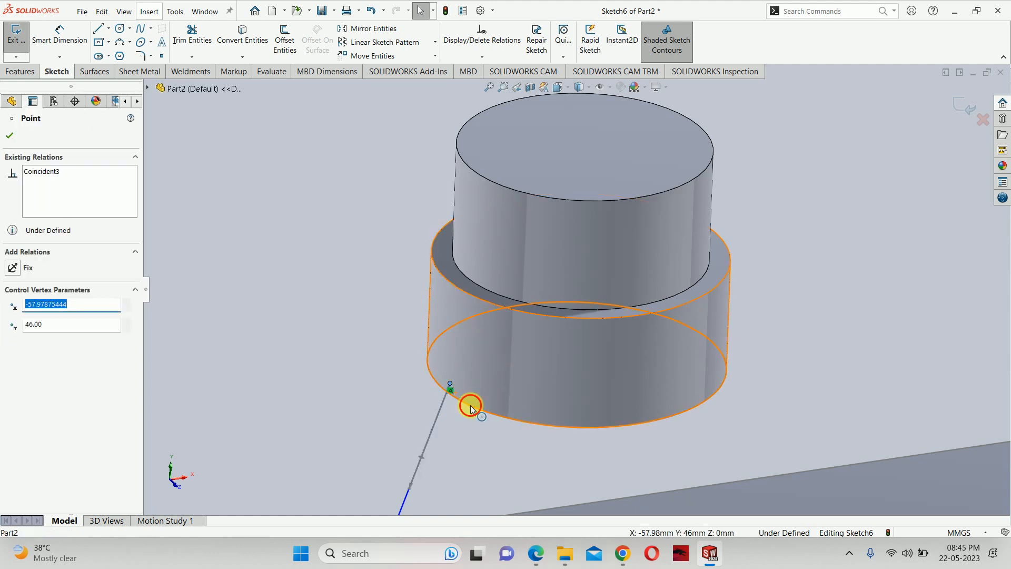
pyautogui.keyDown('ctrl'); pyautogui.click(470, 407); pyautogui.keyUp('ctrl')
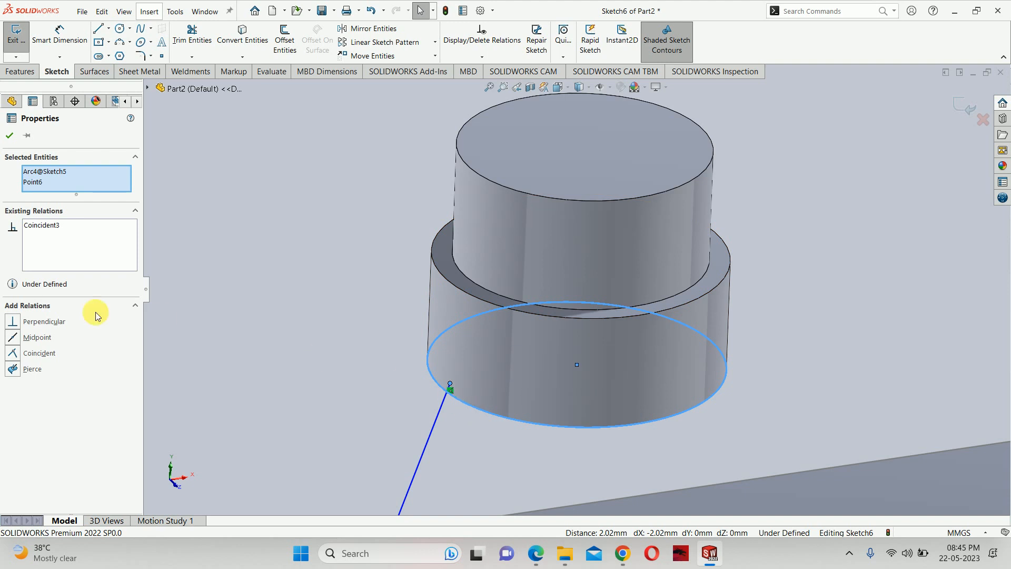
pyautogui.click(25, 369)
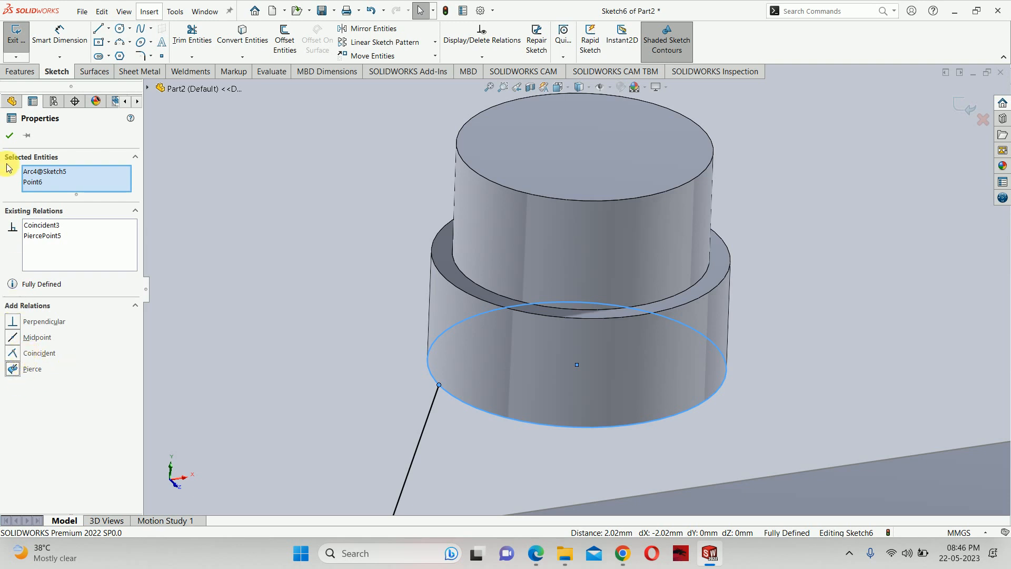
pyautogui.click(9, 136)
pyautogui.scroll(10, 474, 239)
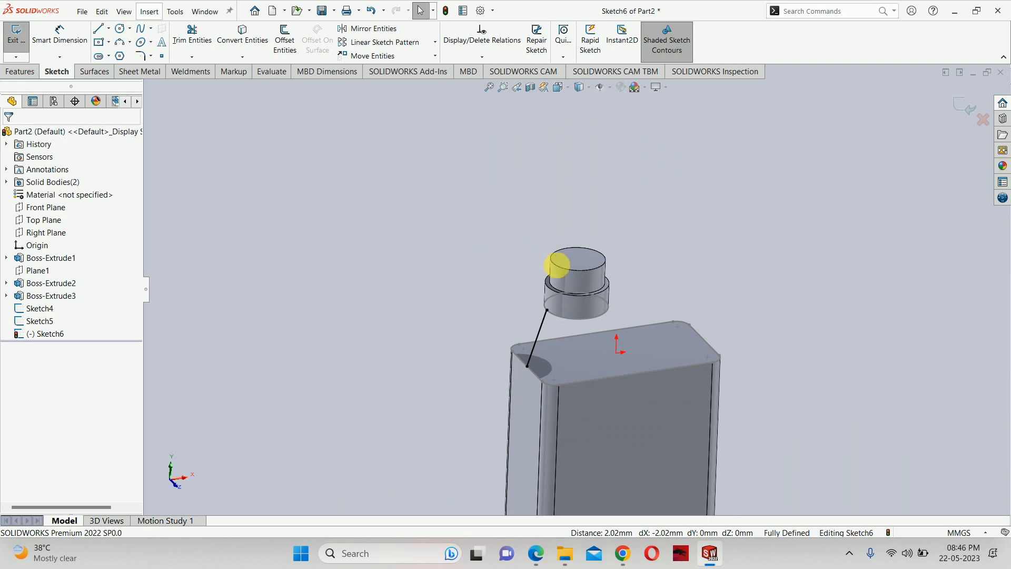
# Step: In the front view, bend the spline outward with its lower tangent handle and make that handle vertical
pyautogui.hotkey('ctrl', '8')
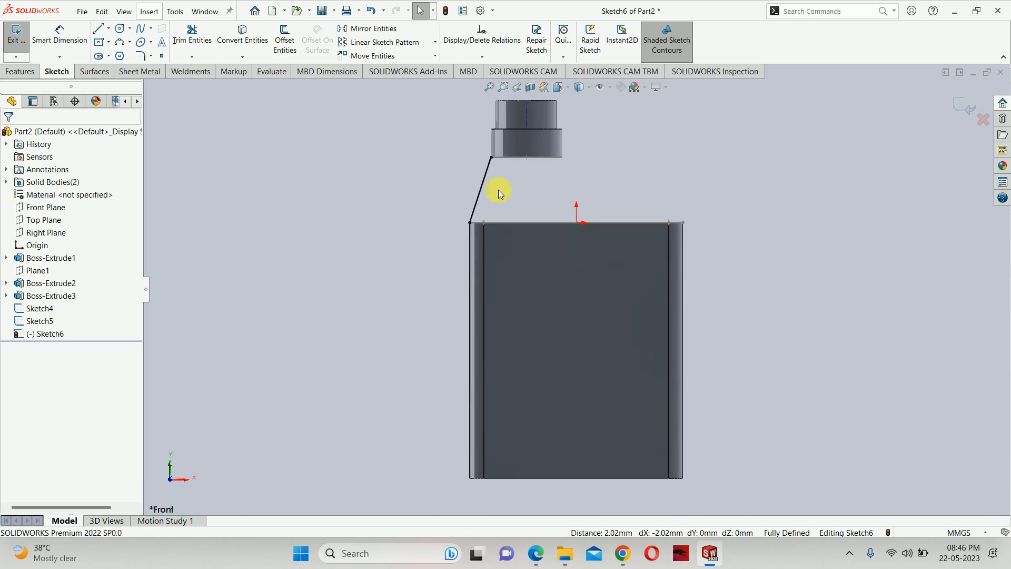
pyautogui.scroll(-4, 499, 179)
pyautogui.scroll(-2, 500, 168)
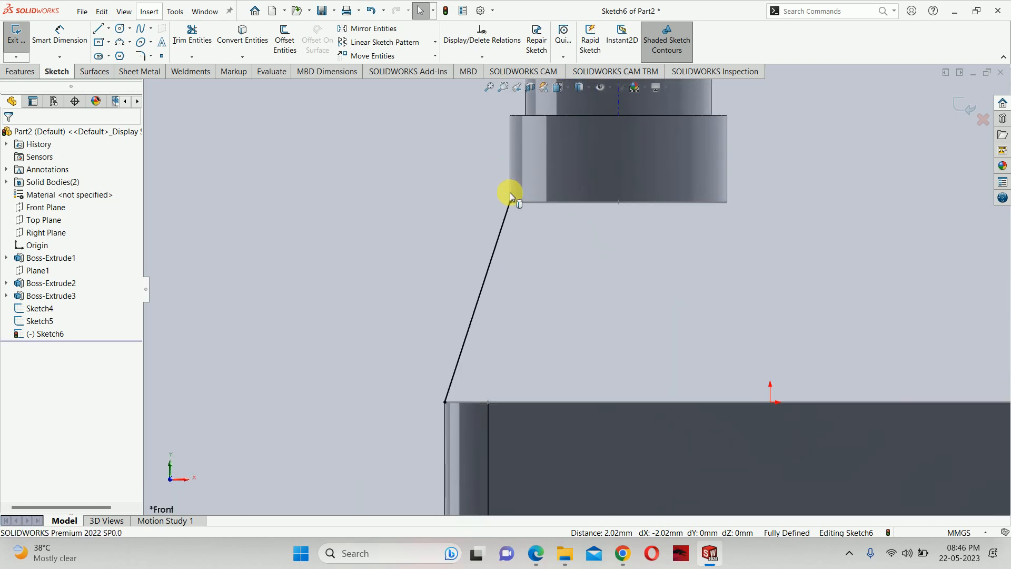
pyautogui.scroll(1, 542, 239)
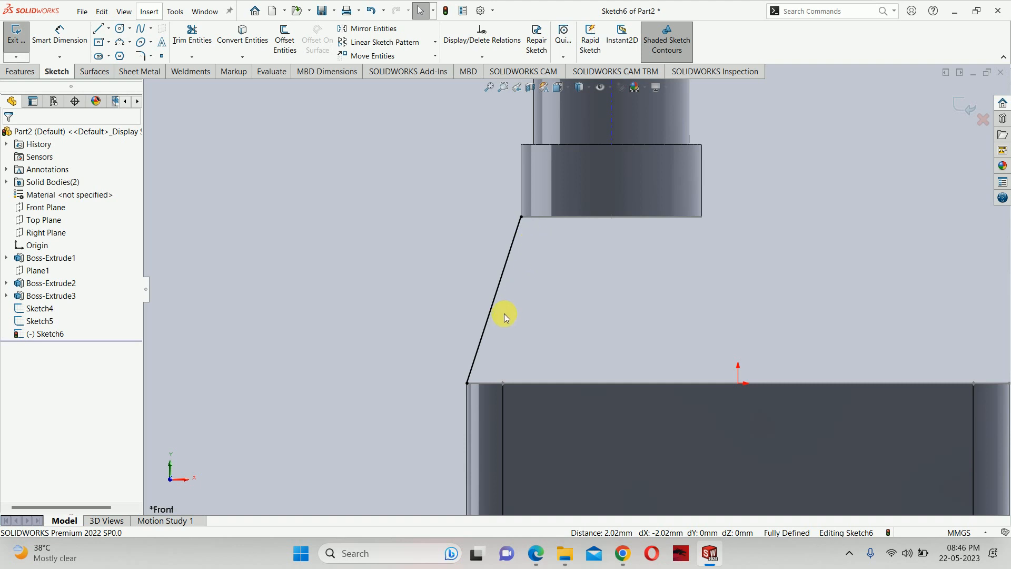
pyautogui.scroll(-1, 610, 327)
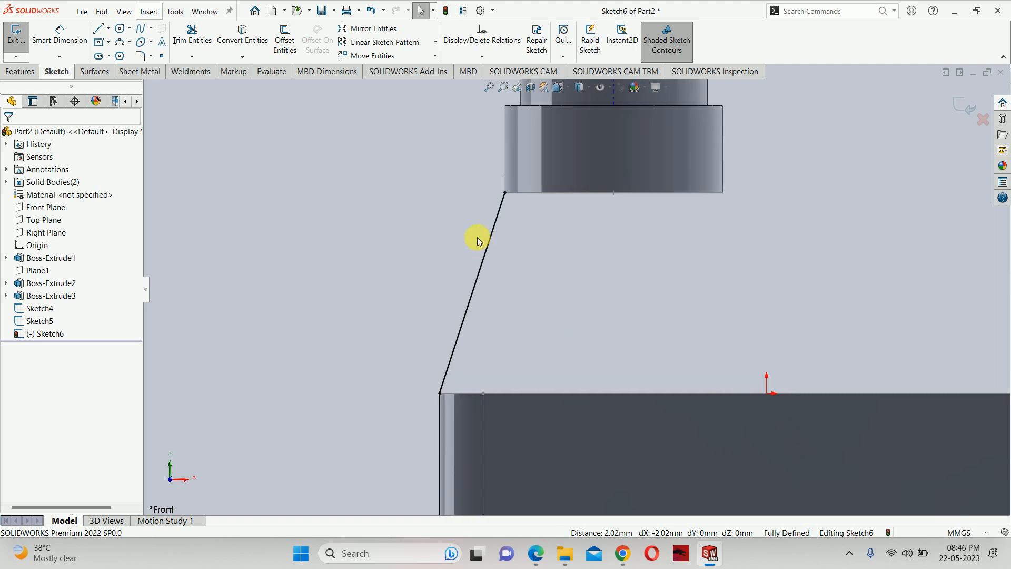
pyautogui.click(479, 270)
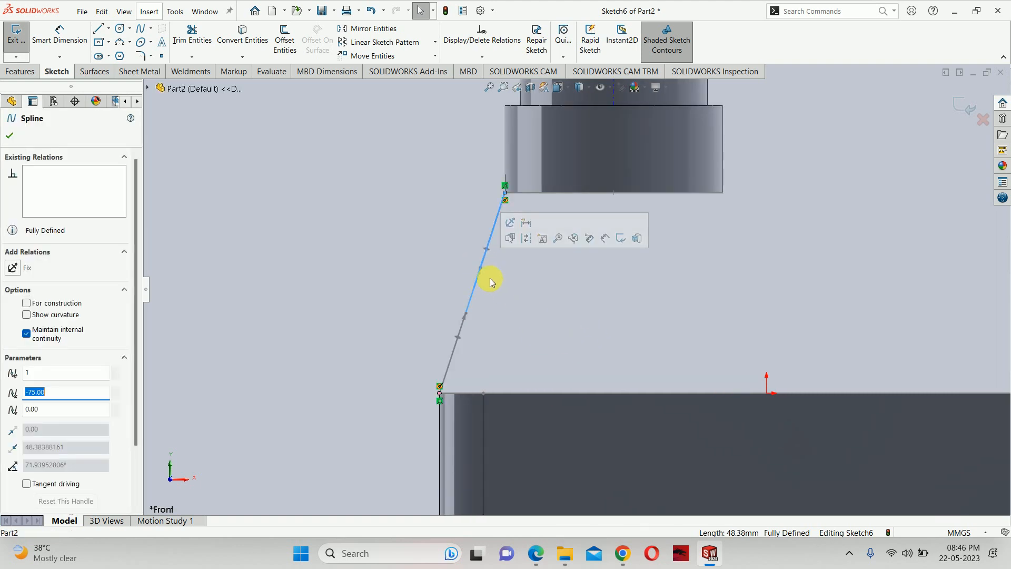
pyautogui.scroll(-1, 600, 303)
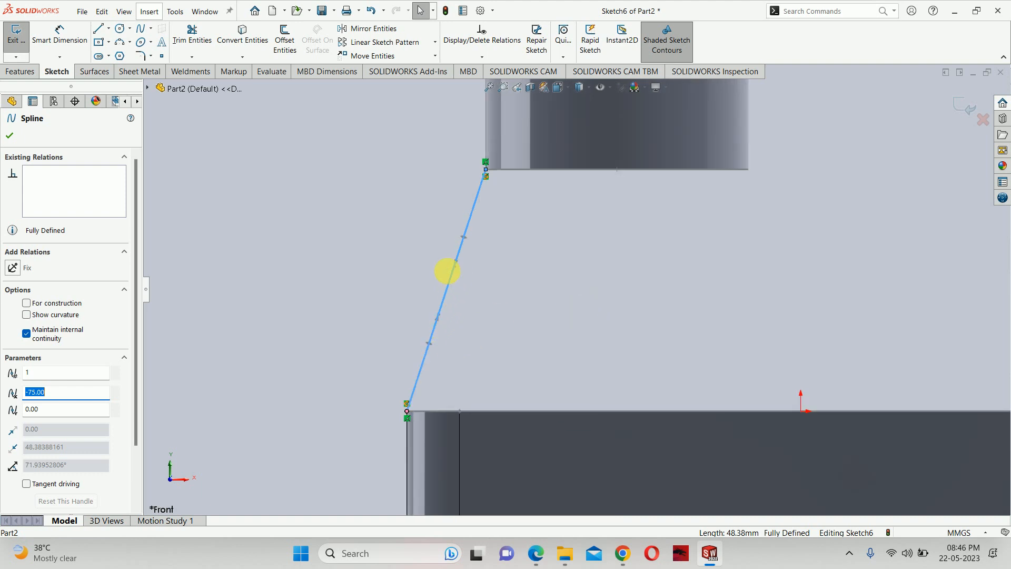
pyautogui.scroll(-1, 428, 349)
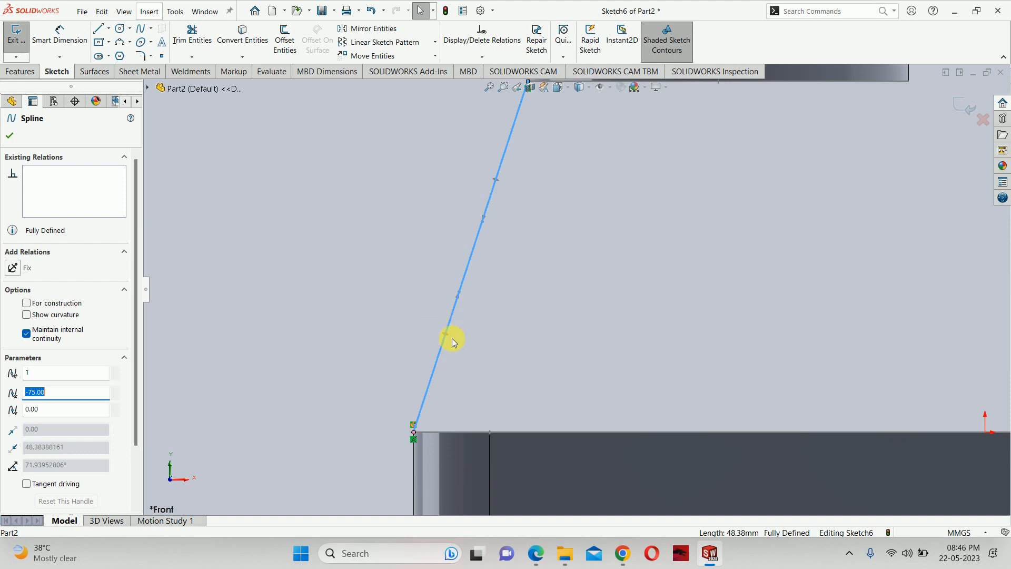
pyautogui.moveTo(443, 335); pyautogui.dragTo(414, 328)
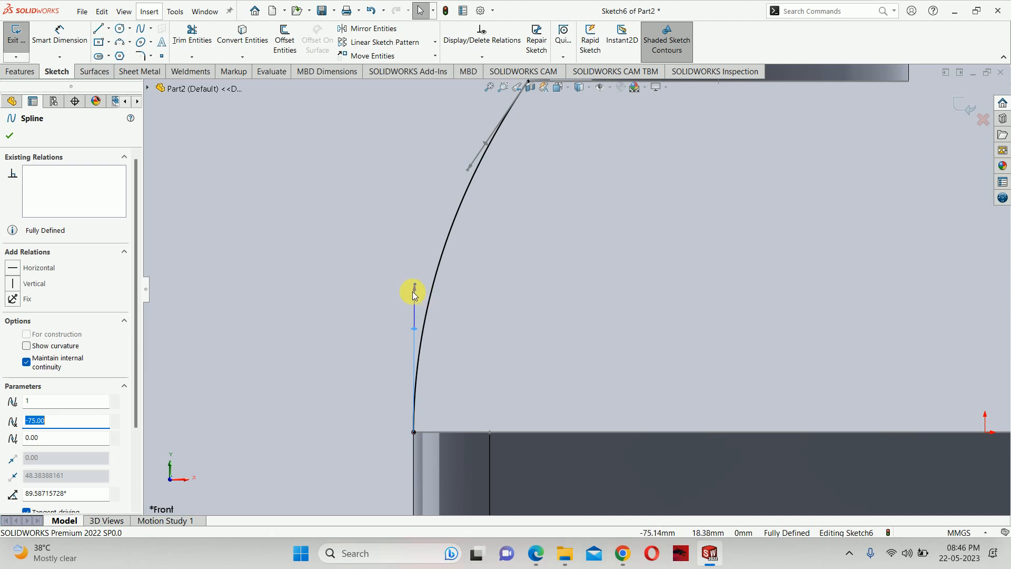
pyautogui.moveTo(415, 290); pyautogui.dragTo(424, 365)
pyautogui.moveTo(420, 371); pyautogui.dragTo(409, 318)
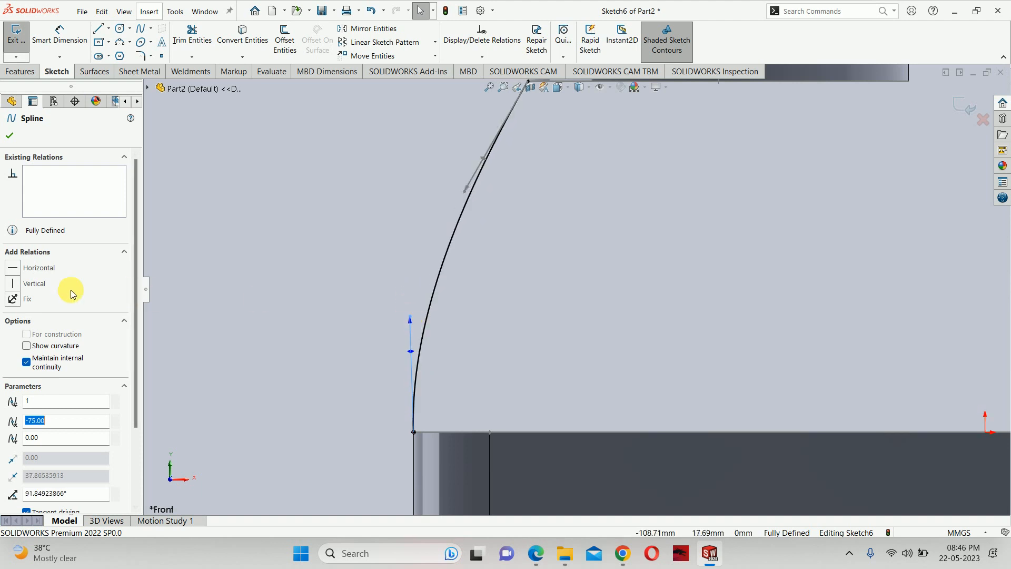
pyautogui.click(19, 286)
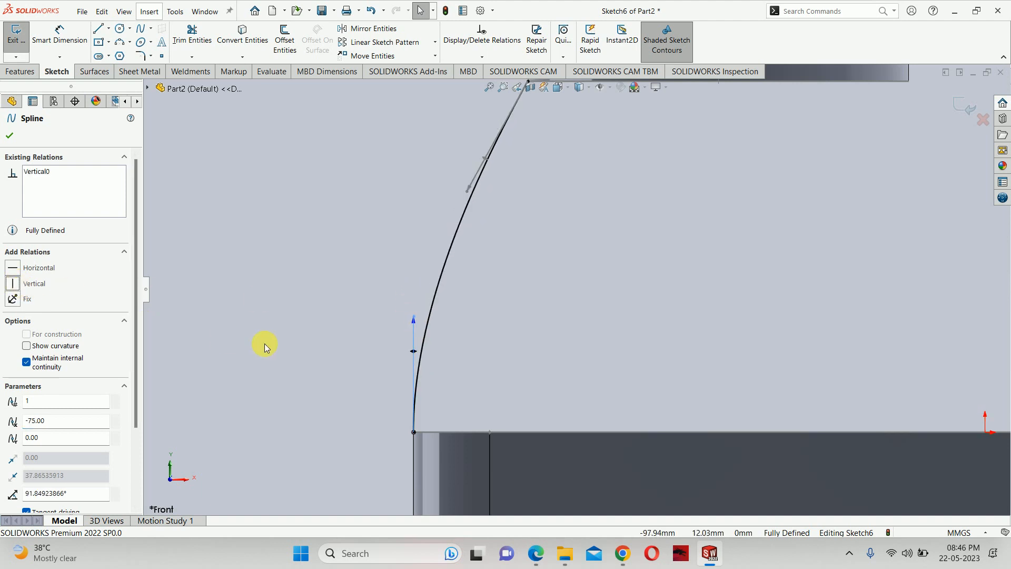
# Step: Swing the spline's upper tangent handle downward to form an S-curve and make that handle vertical
pyautogui.scroll(5, 523, 218)
pyautogui.scroll(-3, 523, 218)
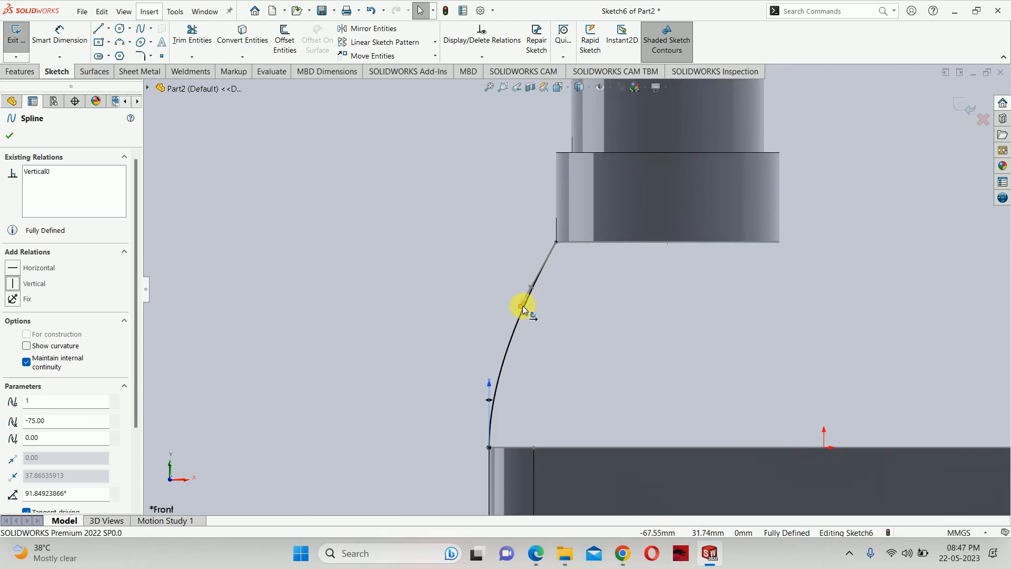
pyautogui.moveTo(523, 308); pyautogui.dragTo(561, 330)
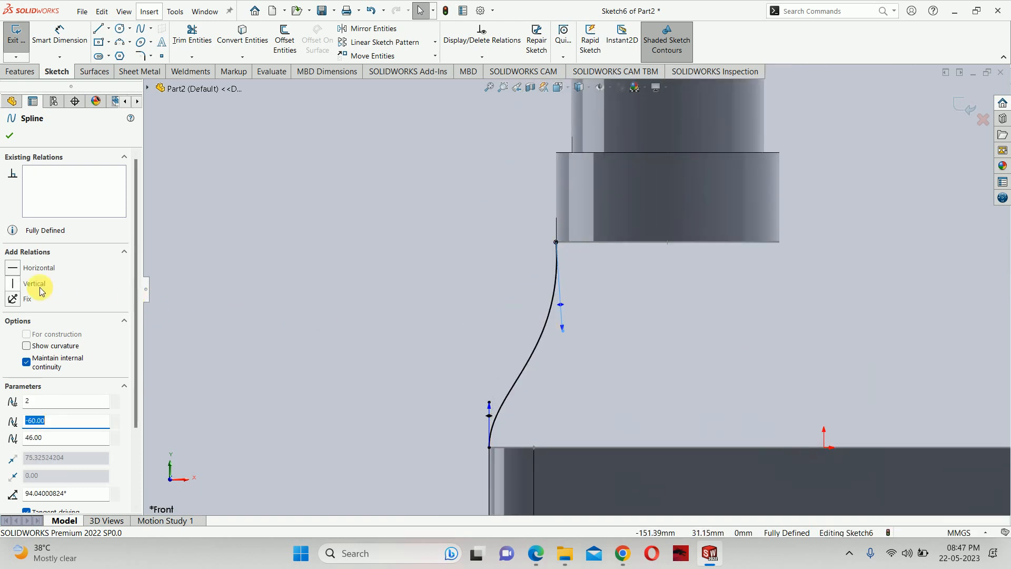
pyautogui.click(13, 284)
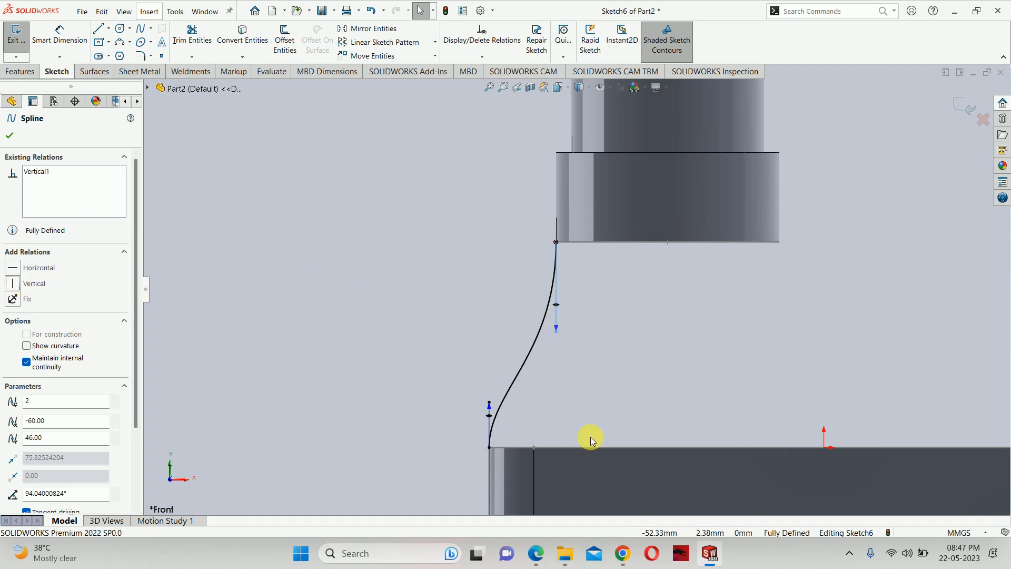
# Step: Compare with the shoulder profile in the PDF in Edge and, in SOLIDWORKS, shorten the spline's upper handle and lengthen its lower handle to match
pyautogui.click(536, 553)
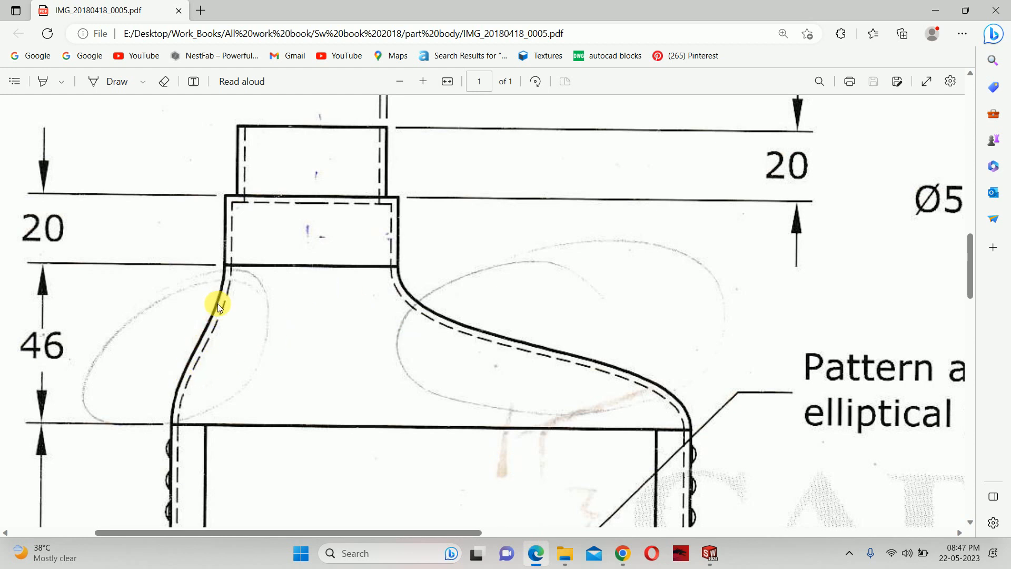
pyautogui.hotkey('alt', 'Tab')
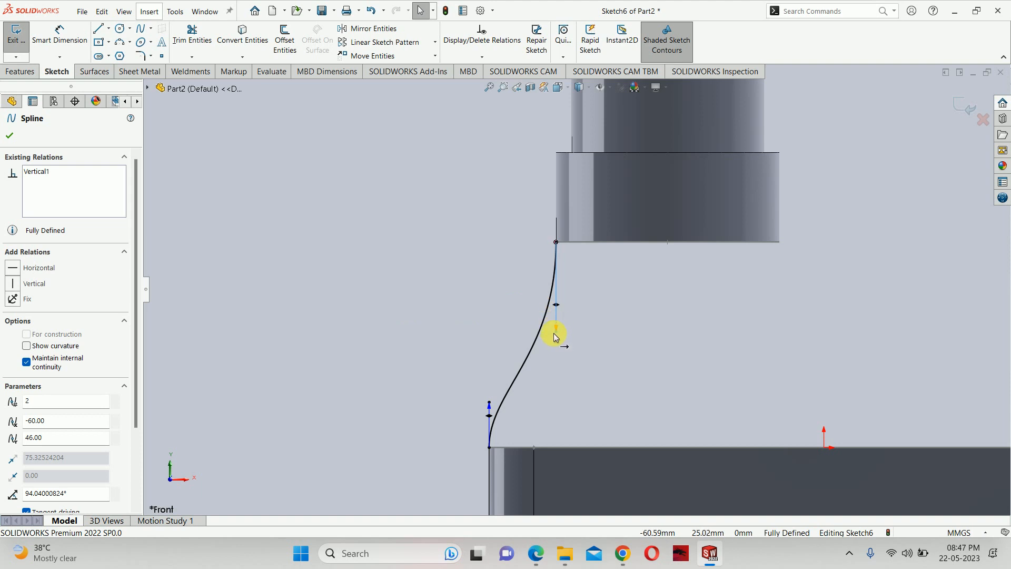
pyautogui.moveTo(555, 335); pyautogui.dragTo(555, 287)
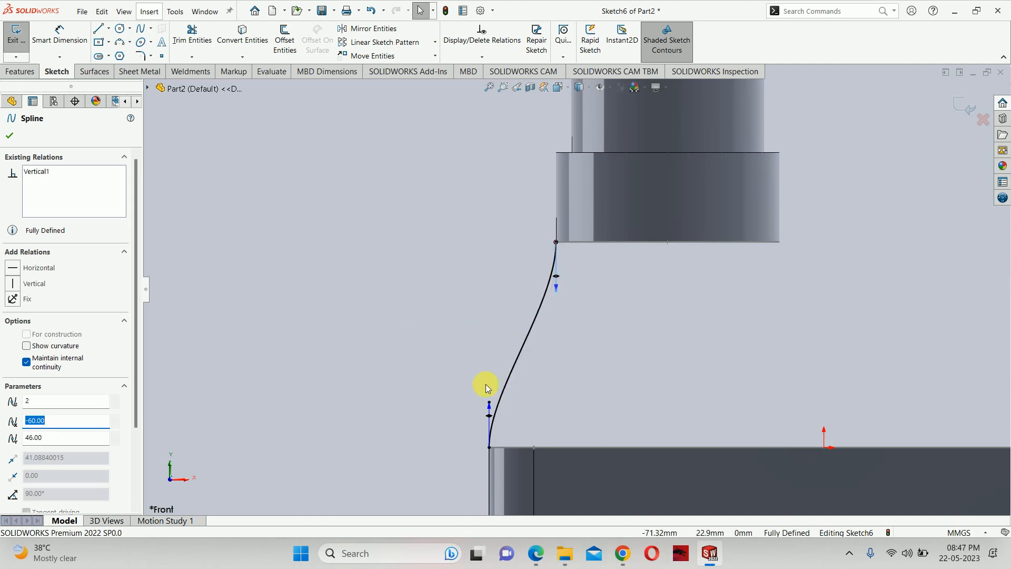
pyautogui.moveTo(488, 404); pyautogui.dragTo(482, 369)
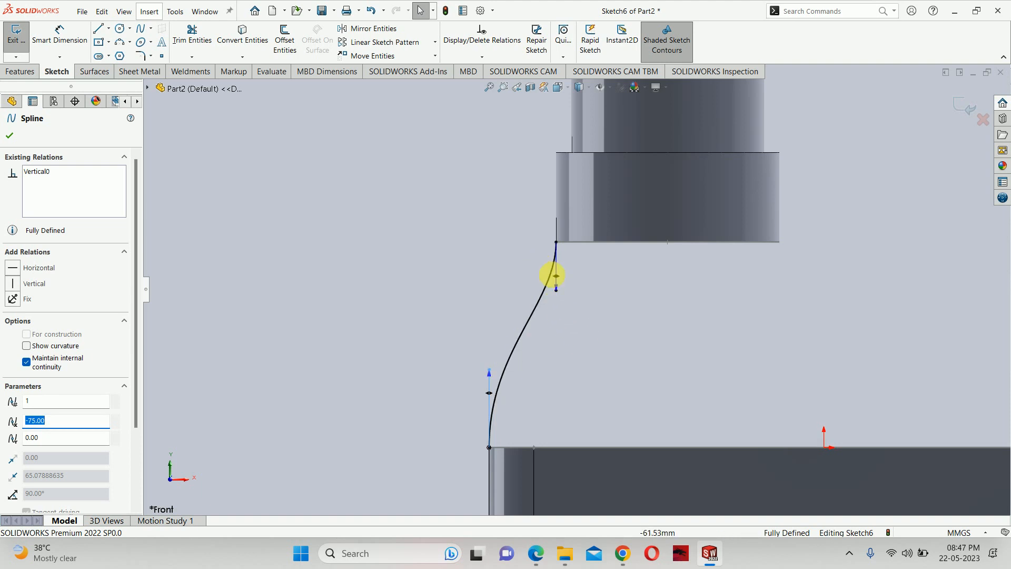
pyautogui.moveTo(559, 289); pyautogui.dragTo(563, 309)
pyautogui.click(590, 337)
pyautogui.scroll(5, 592, 338)
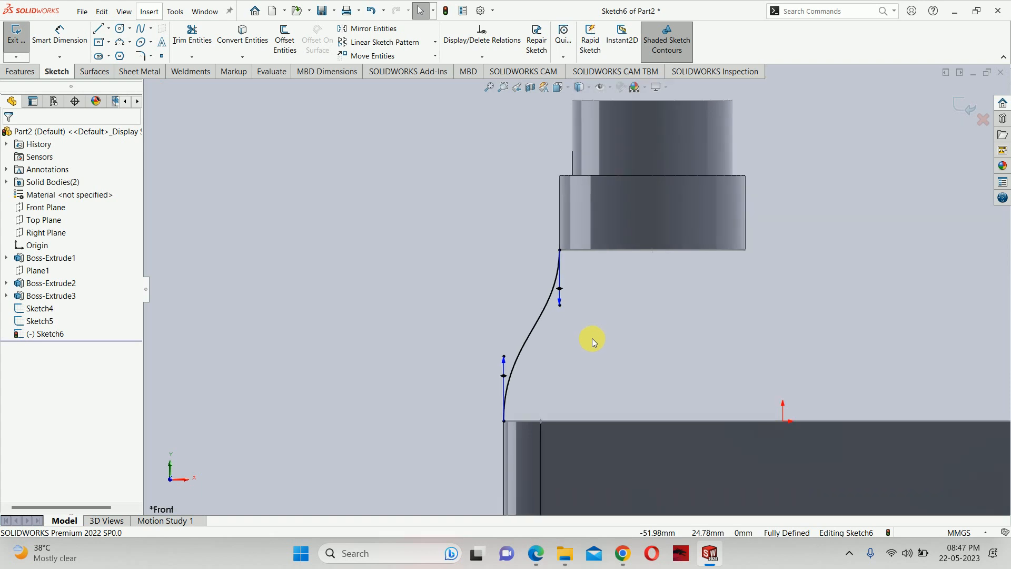
# Step: Sketch a two-point spline from the right end of the 50 mm cylinder's underside to the body's upper right edge
pyautogui.scroll(2, 808, 309)
pyautogui.scroll(-3, 809, 312)
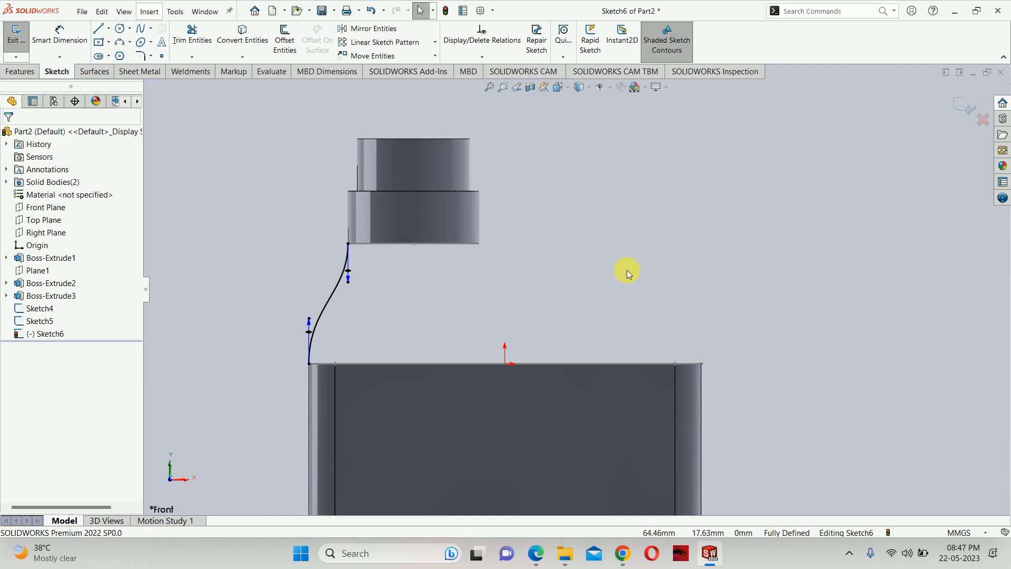
pyautogui.click(141, 29)
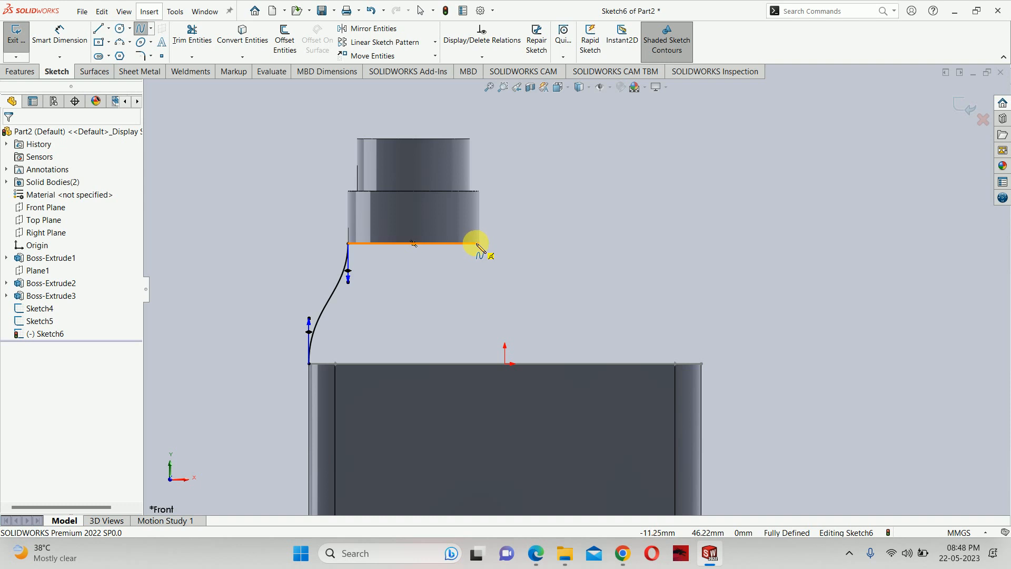
pyautogui.click(477, 244)
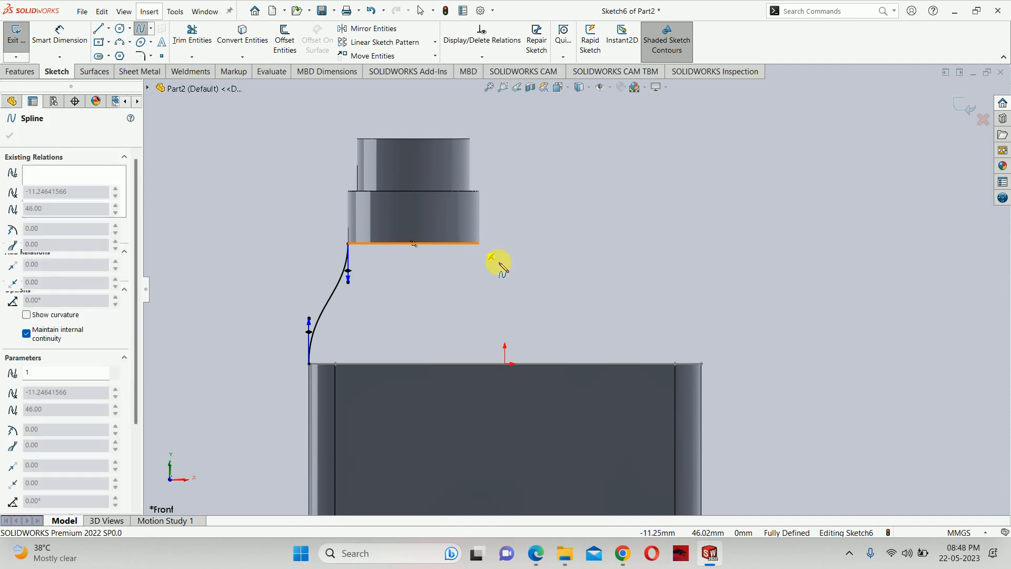
pyautogui.click(694, 363)
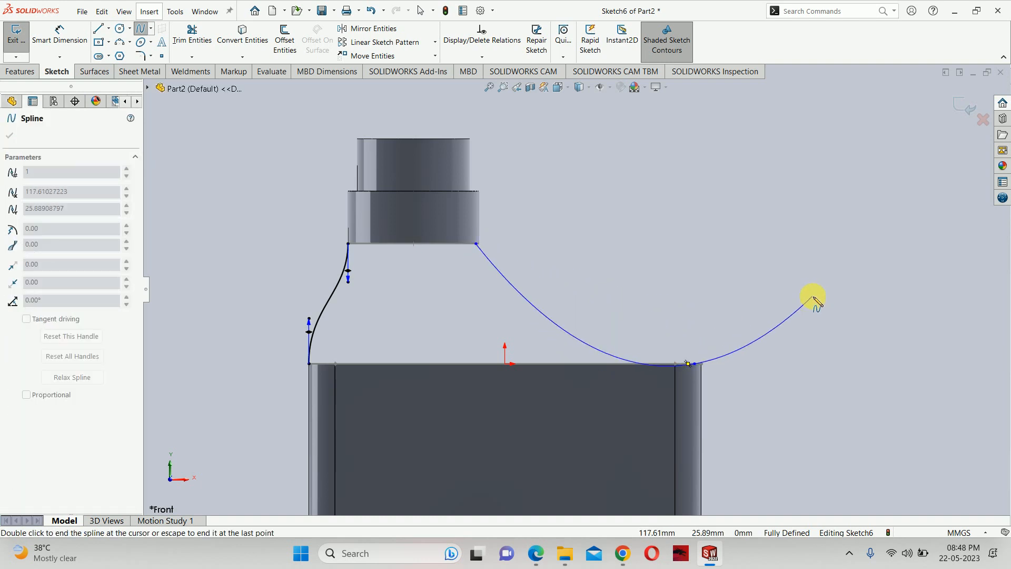
pyautogui.press('Escape')
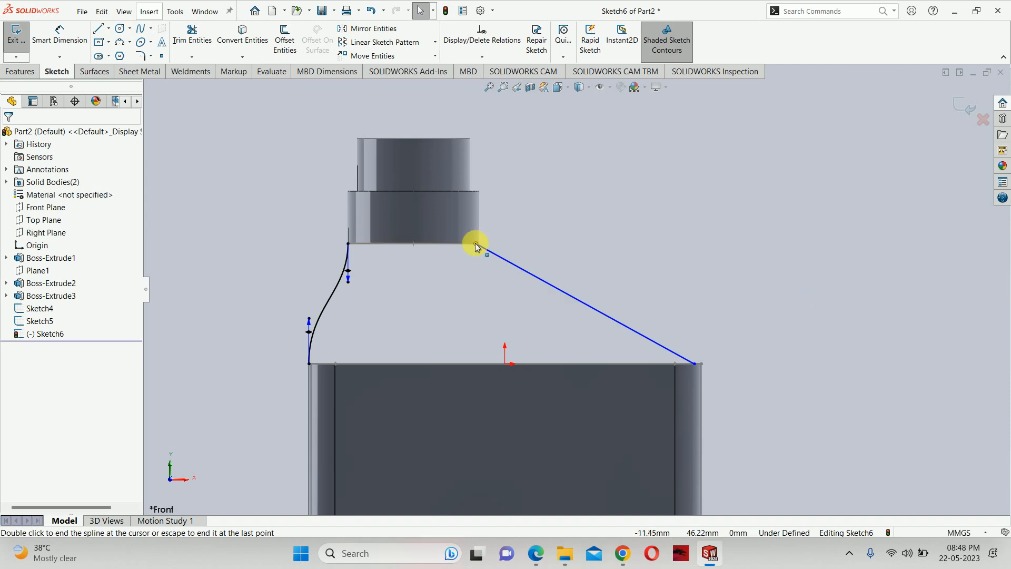
# Step: Add a Pierce relation between the new spline's upper endpoint and the circle sketched on the underside of the 50 mm cylinder
pyautogui.moveTo(475, 243); pyautogui.dragTo(438, 340, button='middle')
pyautogui.scroll(-5, 466, 266)
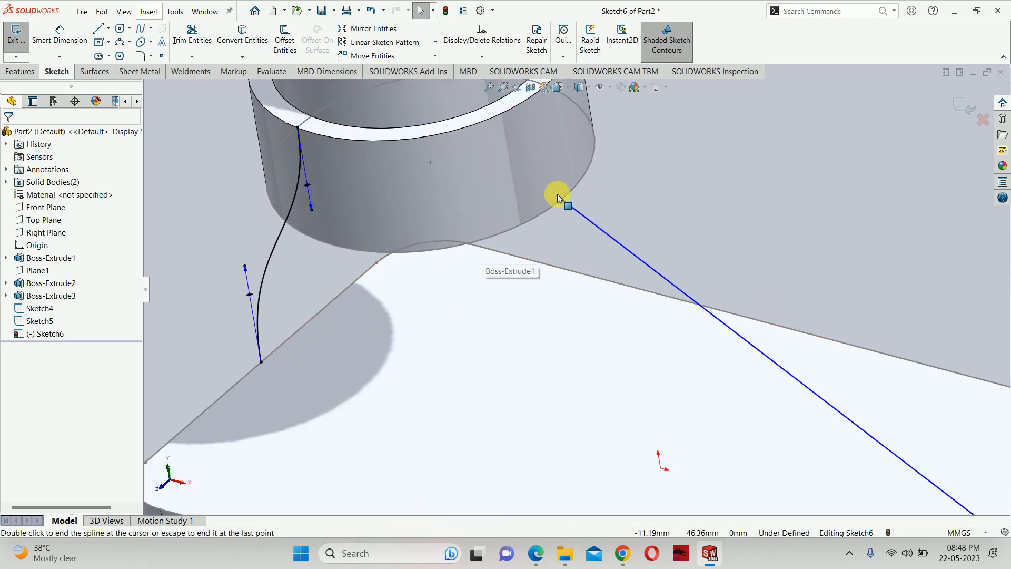
pyautogui.click(558, 198)
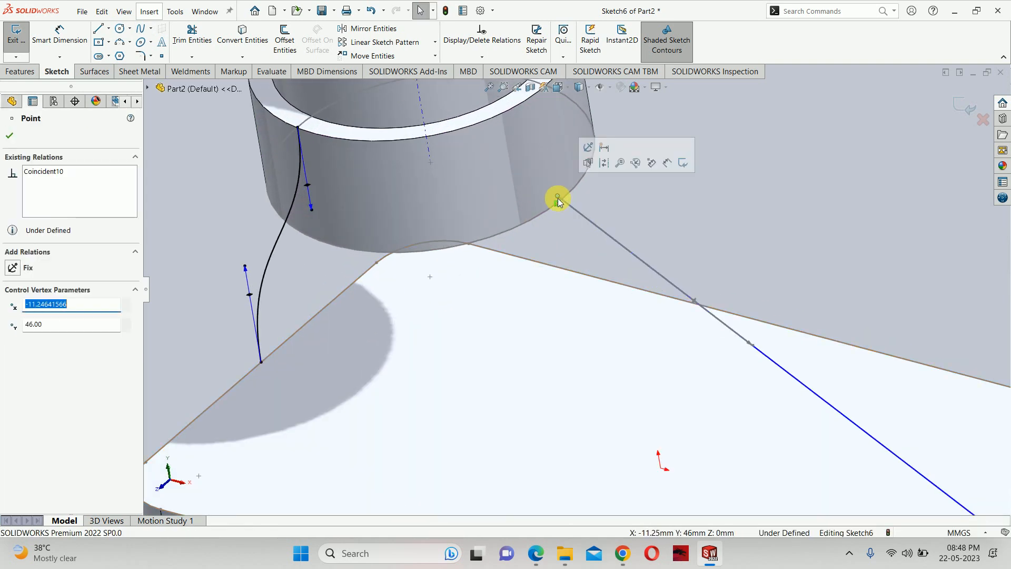
pyautogui.keyDown('ctrl'); pyautogui.click(526, 220); pyautogui.keyUp('ctrl')
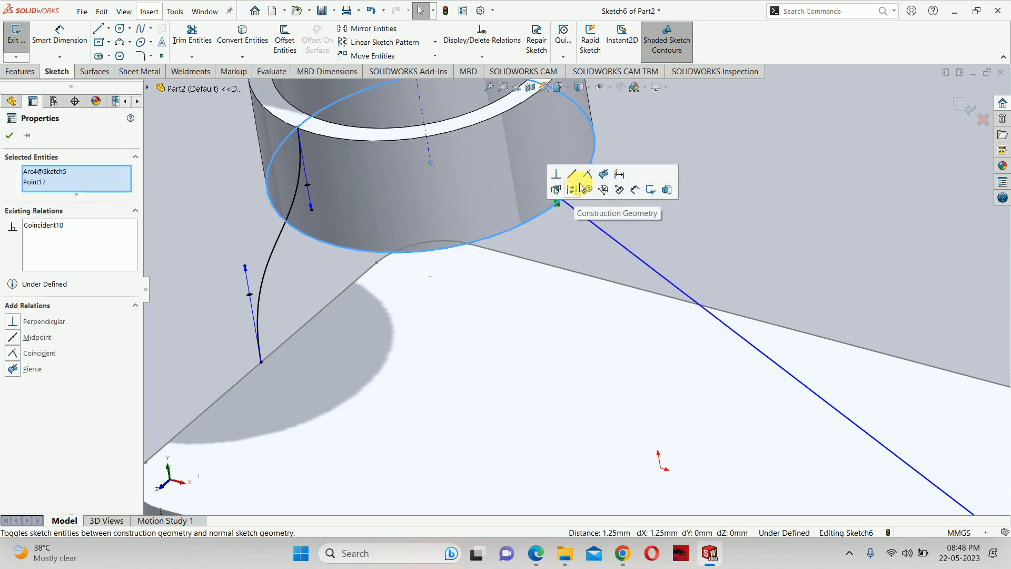
pyautogui.click(603, 174)
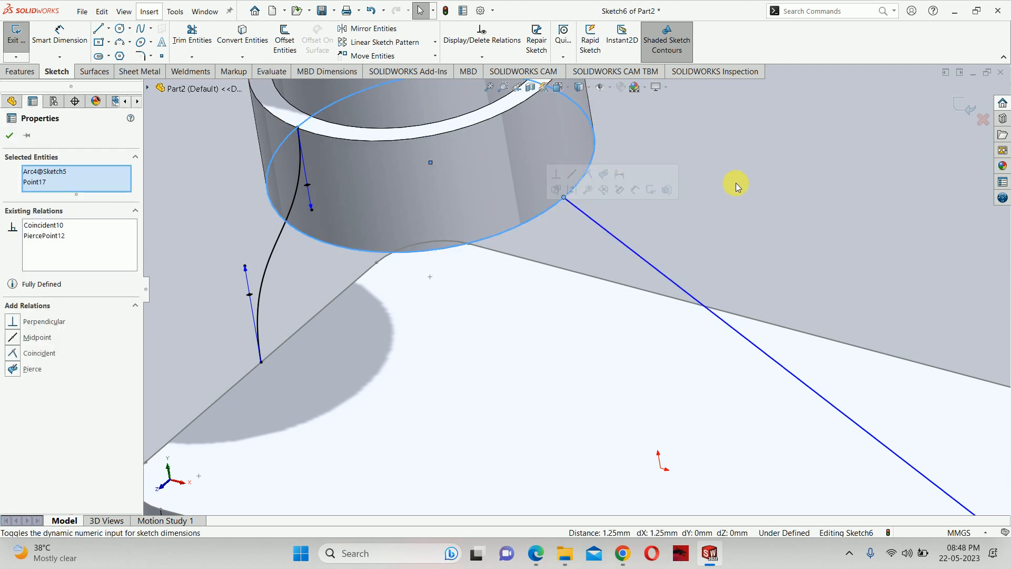
pyautogui.click(736, 185)
# Step: Add a Pierce relation between the new spline's lower endpoint and the sketched outline's short side on the body's top face
pyautogui.press('f')
pyautogui.scroll(5, 674, 339)
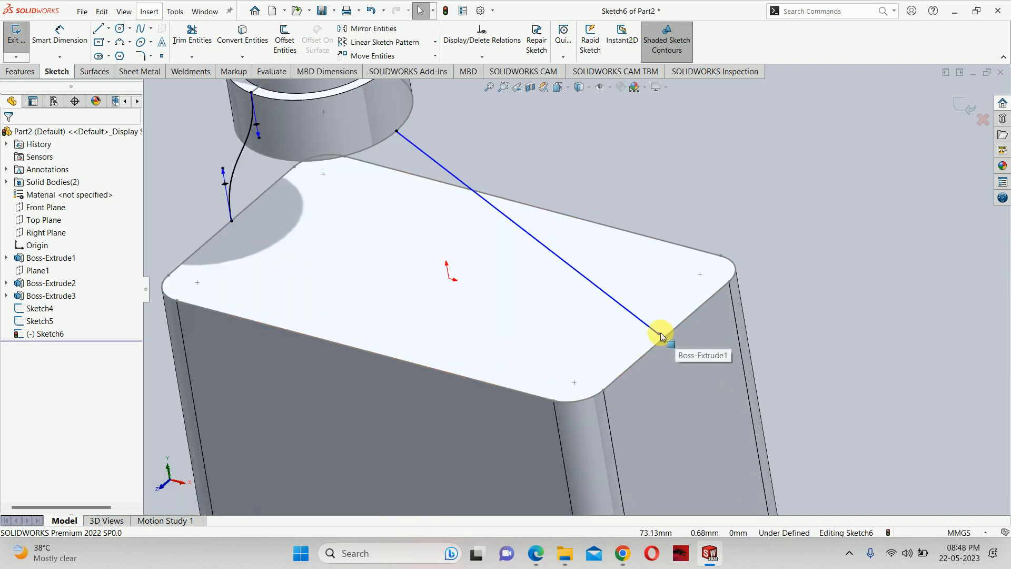
pyautogui.click(660, 333)
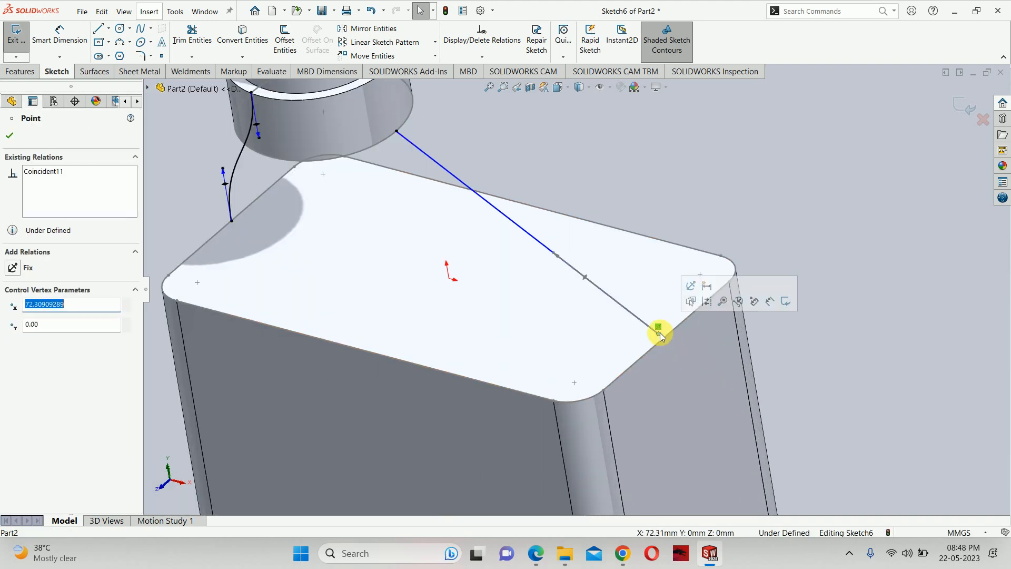
pyautogui.keyDown('ctrl'); pyautogui.click(691, 316); pyautogui.keyUp('ctrl')
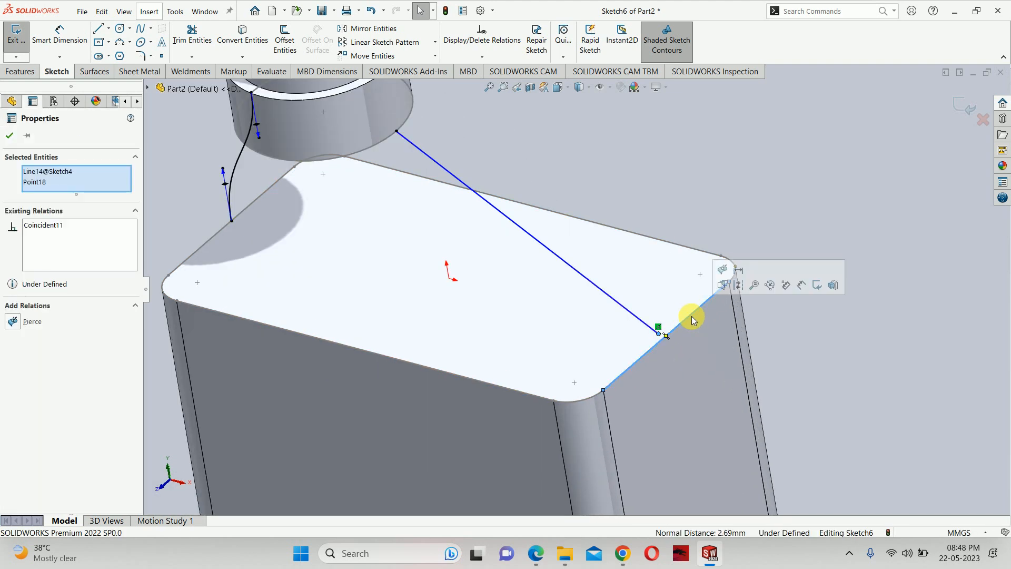
pyautogui.click(725, 268)
pyautogui.click(760, 178)
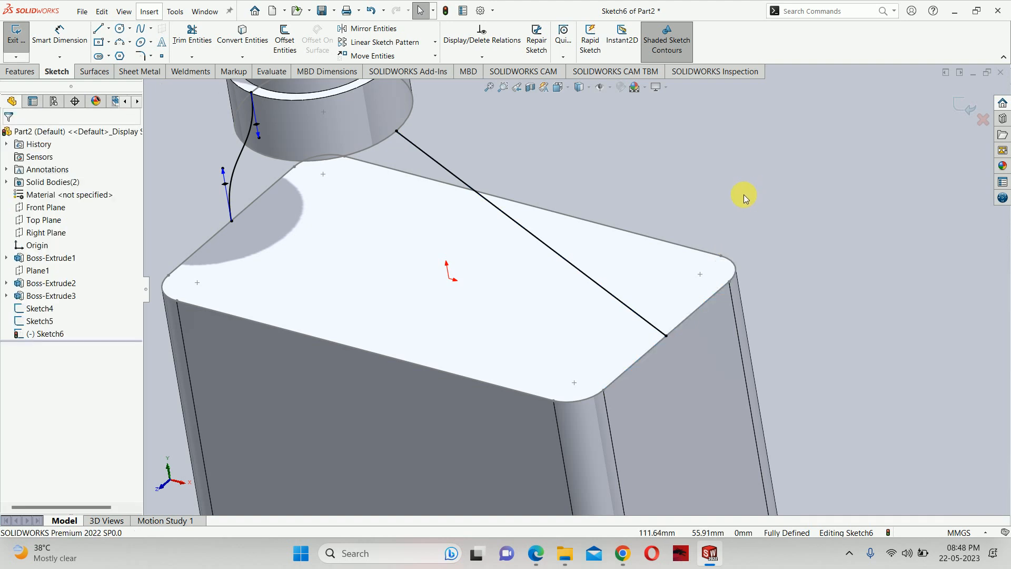
# Step: In the front view, swing the right spline's upper tangent handle downward and its lower one upward, making both handles vertical
pyautogui.hotkey('ctrl', '1')
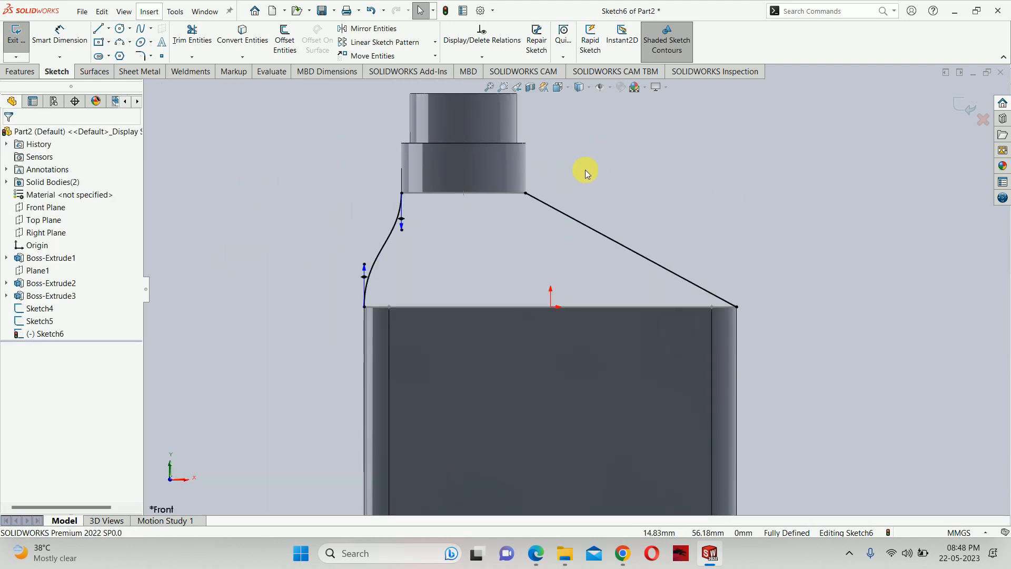
pyautogui.click(568, 216)
pyautogui.scroll(-2, 568, 217)
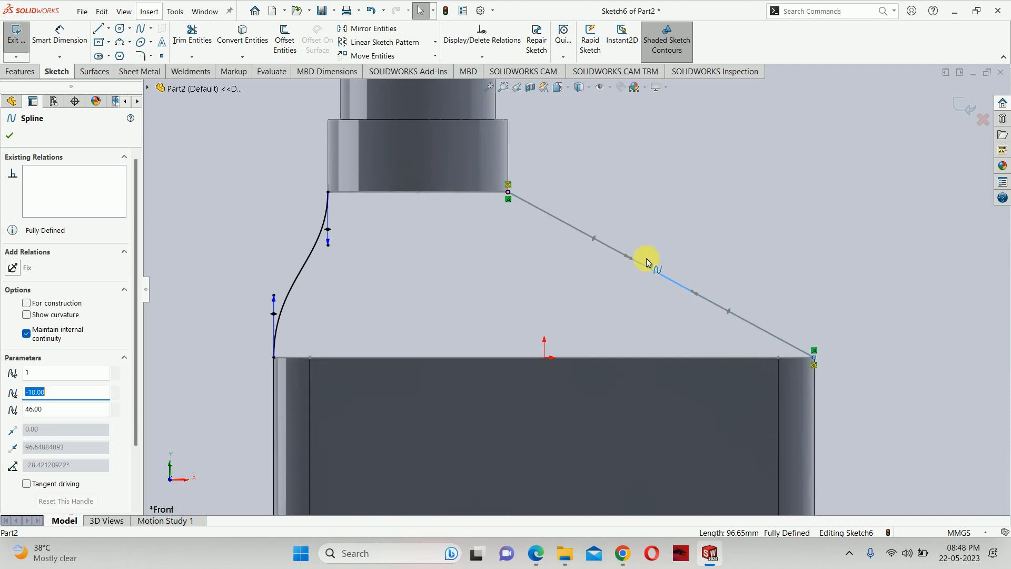
pyautogui.moveTo(630, 257); pyautogui.dragTo(505, 256)
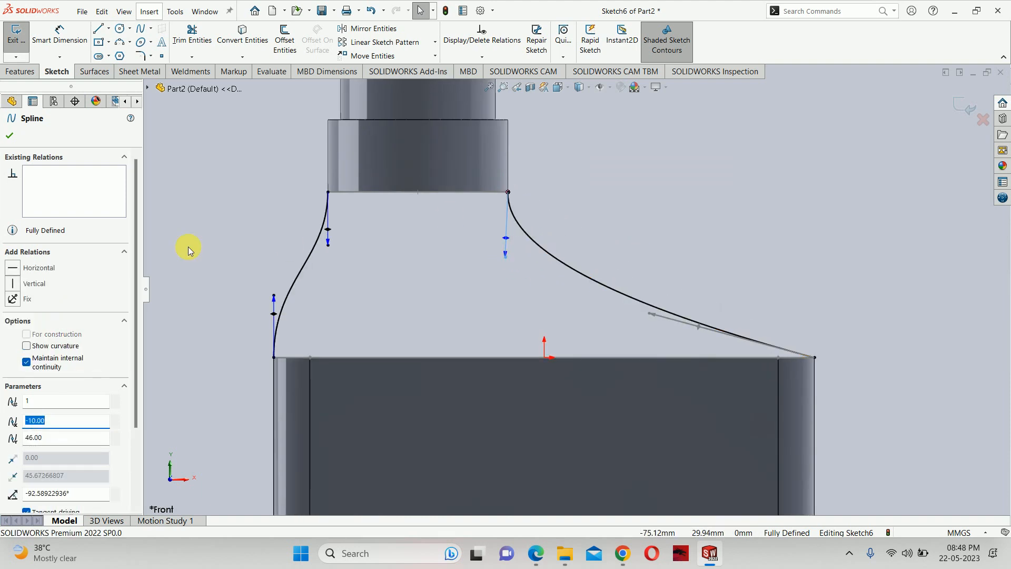
pyautogui.click(12, 283)
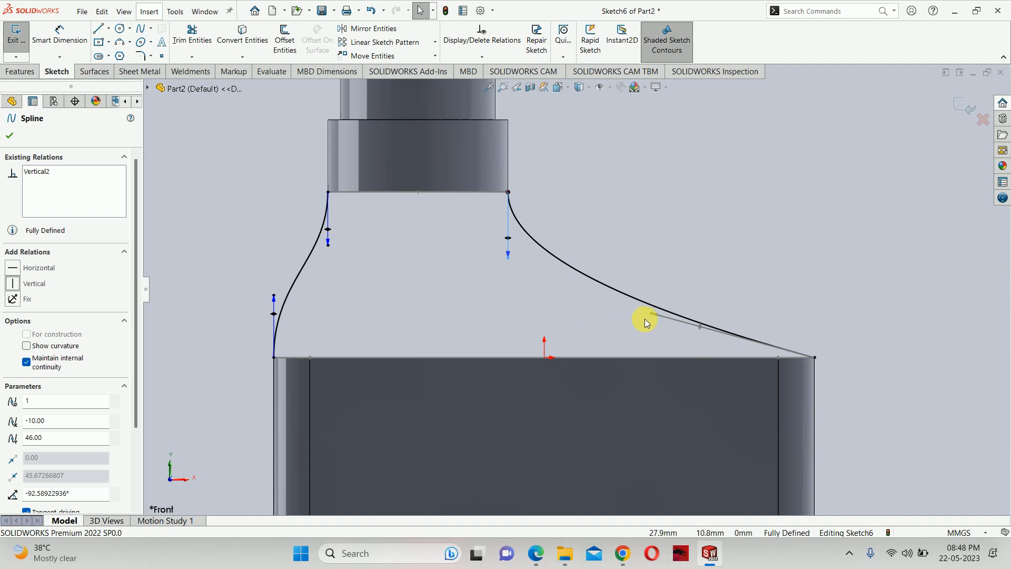
pyautogui.moveTo(651, 314); pyautogui.dragTo(812, 278)
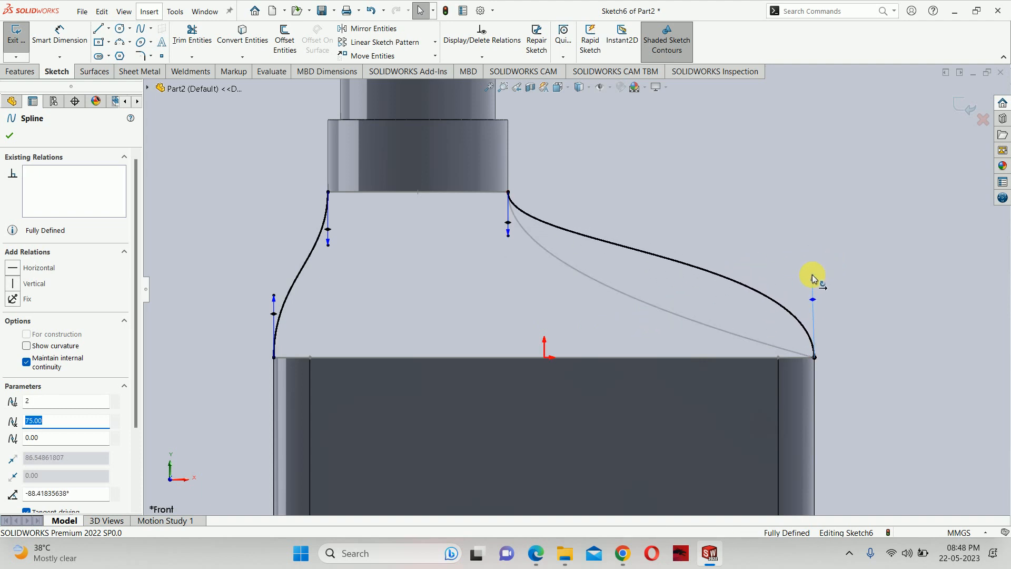
pyautogui.click(12, 284)
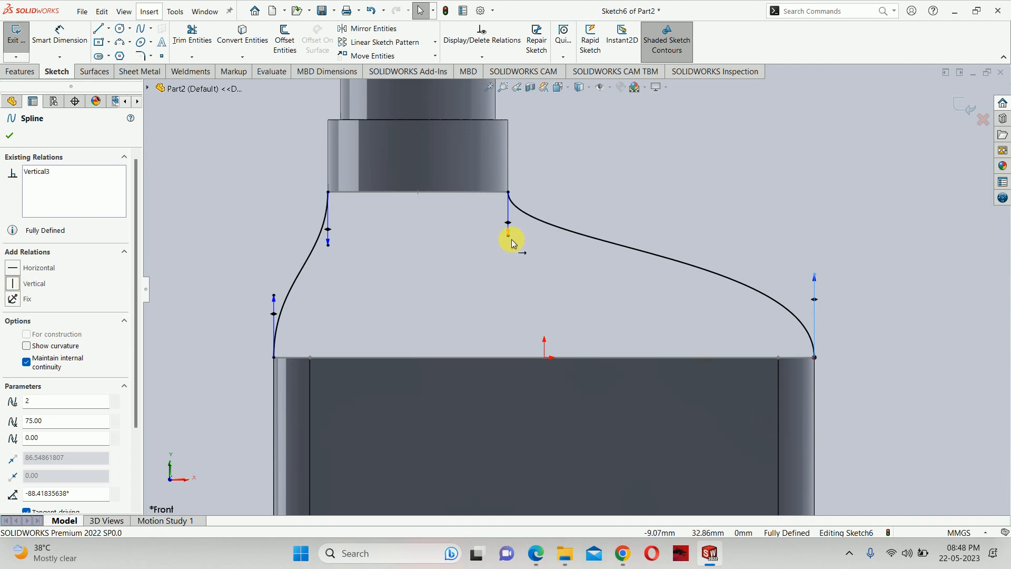
# Step: Lengthen both splines' upper handles, slightly shorten the right spline's lower handle, and finish the sketch
pyautogui.moveTo(511, 239); pyautogui.dragTo(524, 295)
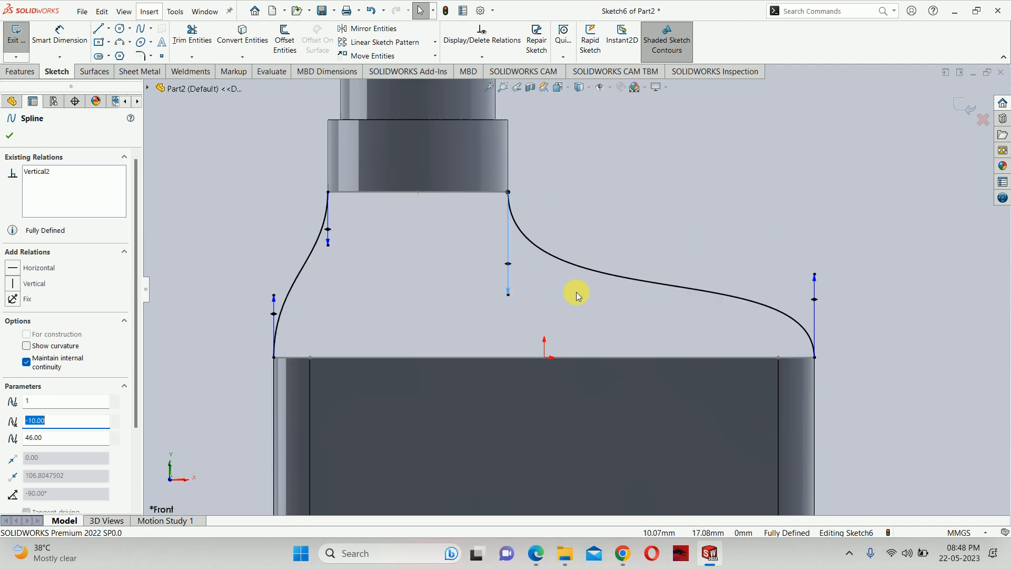
pyautogui.click(328, 246)
pyautogui.moveTo(332, 253); pyautogui.dragTo(334, 254)
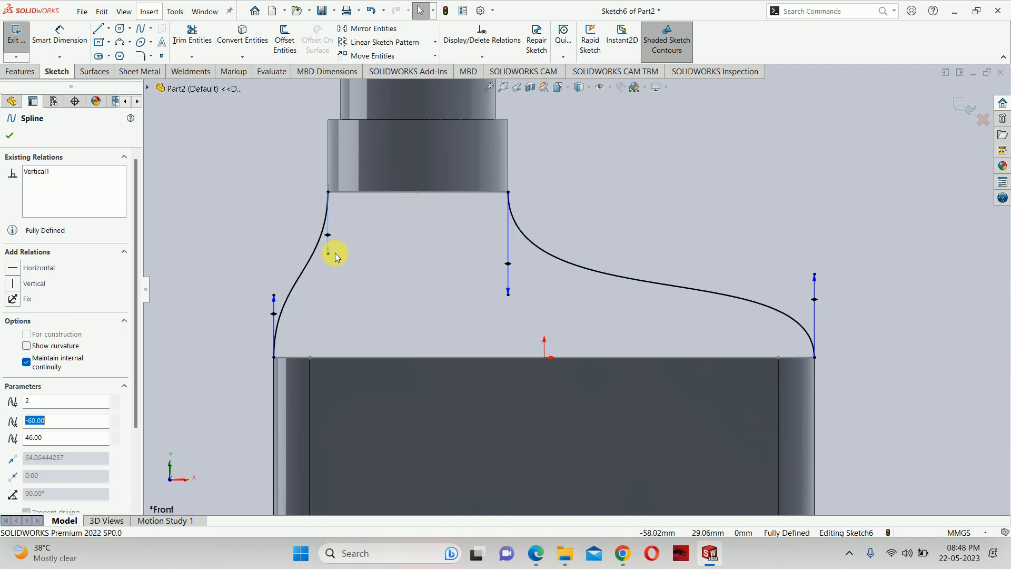
pyautogui.press('Escape')
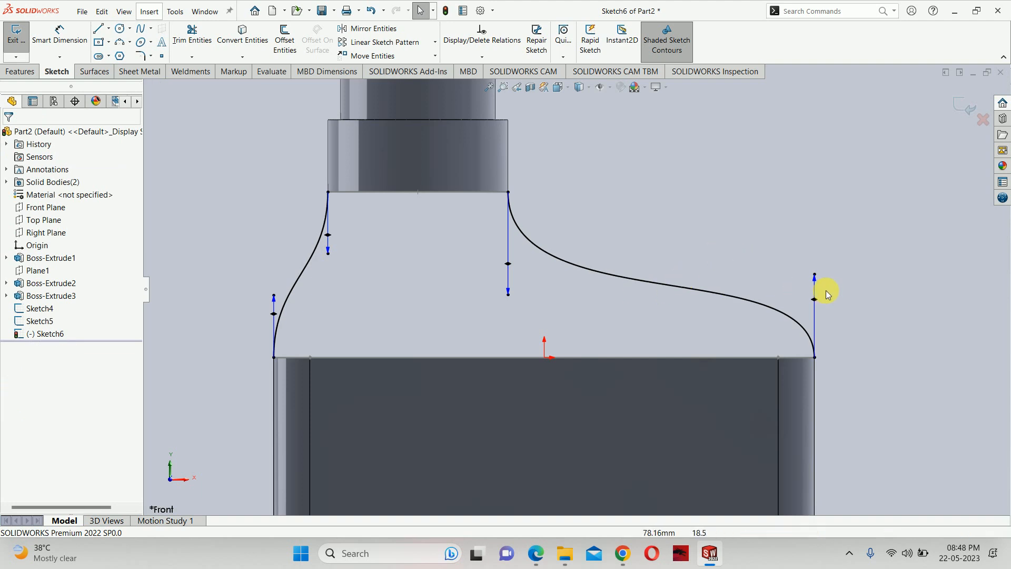
pyautogui.click(814, 276)
pyautogui.moveTo(814, 276)
pyautogui.mouseDown()
pyautogui.moveTo(807, 269)
pyautogui.moveTo(809, 280)
pyautogui.mouseUp()
pyautogui.press('Escape')
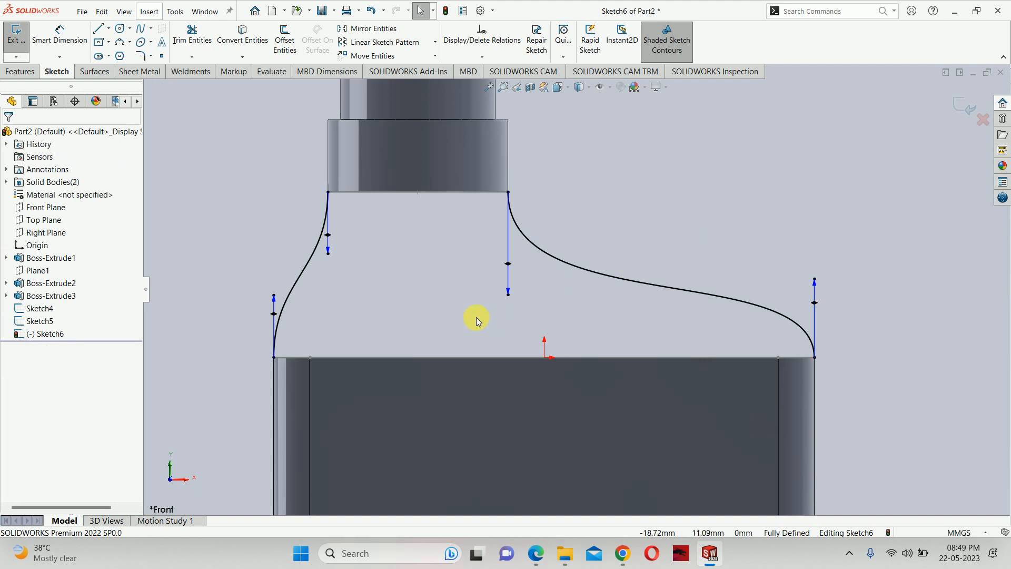
pyautogui.moveTo(509, 300); pyautogui.dragTo(507, 287)
pyautogui.press('Escape')
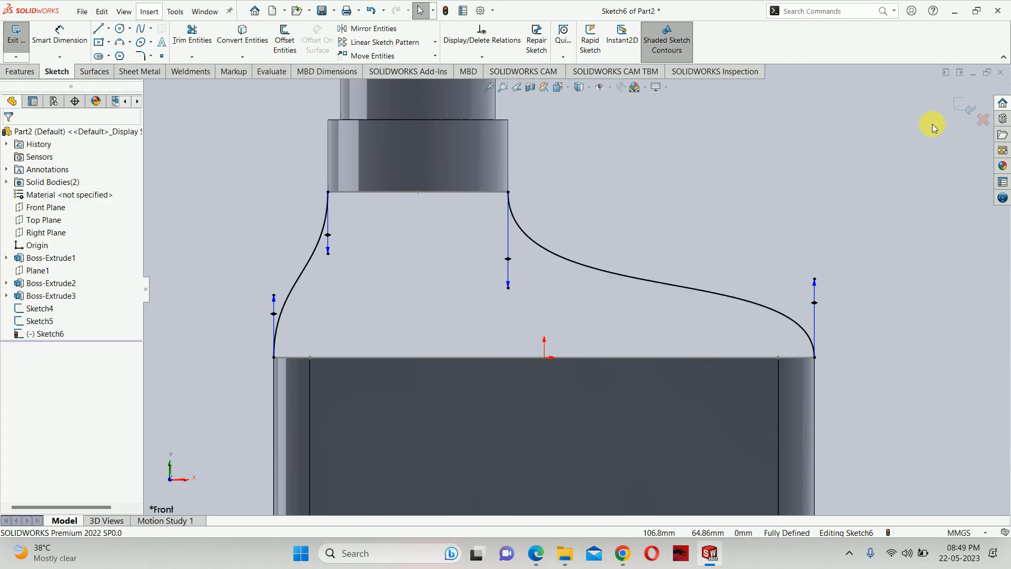
pyautogui.click(964, 107)
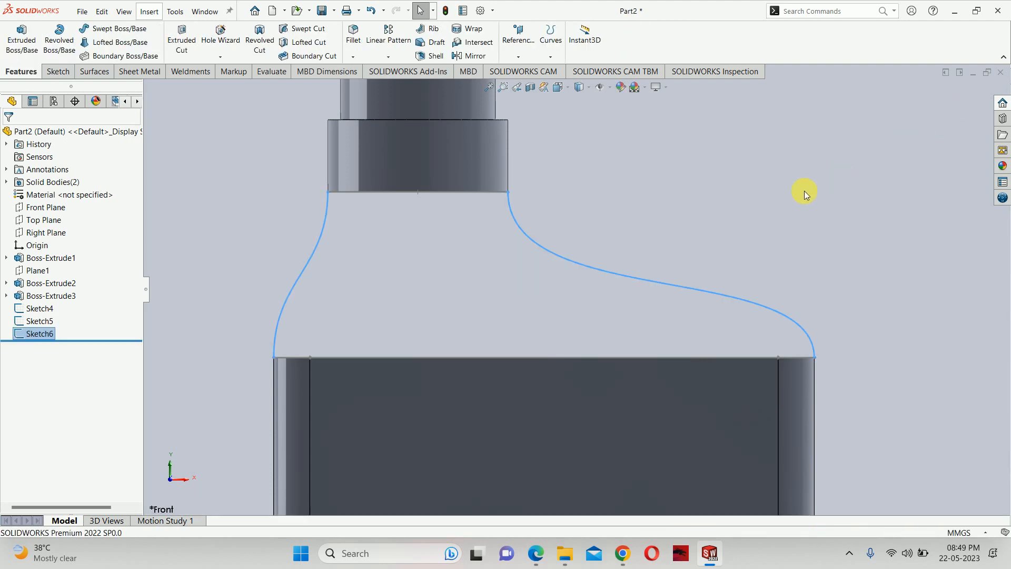
# Step: Start a Lofted Boss/Base with the rounded-rectangle sketch on the body's top and the cylinder's lower circular edge as profiles
pyautogui.scroll(3, 674, 220)
pyautogui.moveTo(674, 220); pyautogui.dragTo(569, 280, button='middle')
pyautogui.scroll(-2, 569, 297)
pyautogui.middleClick(562, 296)
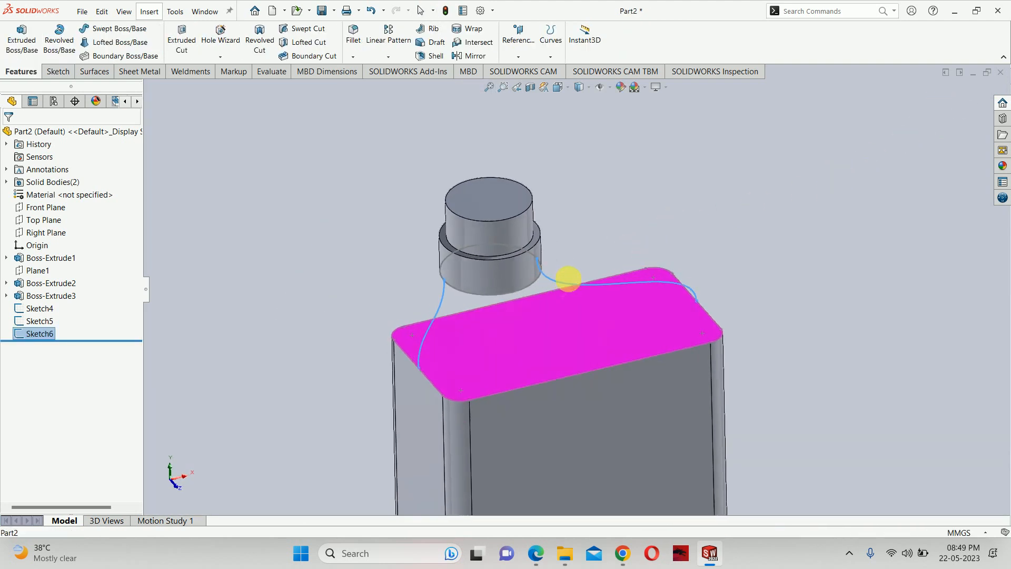
pyautogui.moveTo(722, 284); pyautogui.dragTo(598, 309, button='middle')
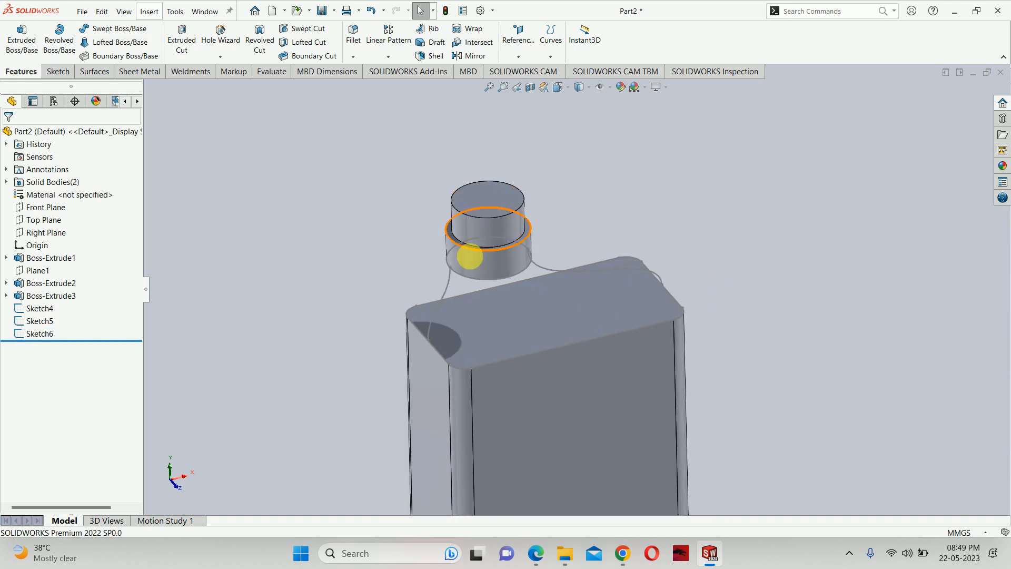
pyautogui.click(124, 42)
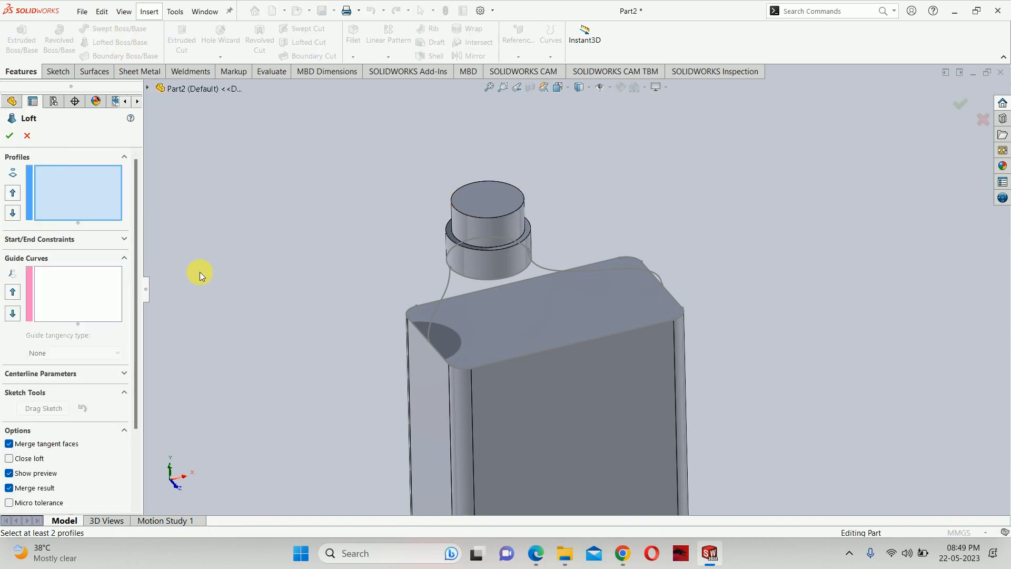
pyautogui.click(492, 362)
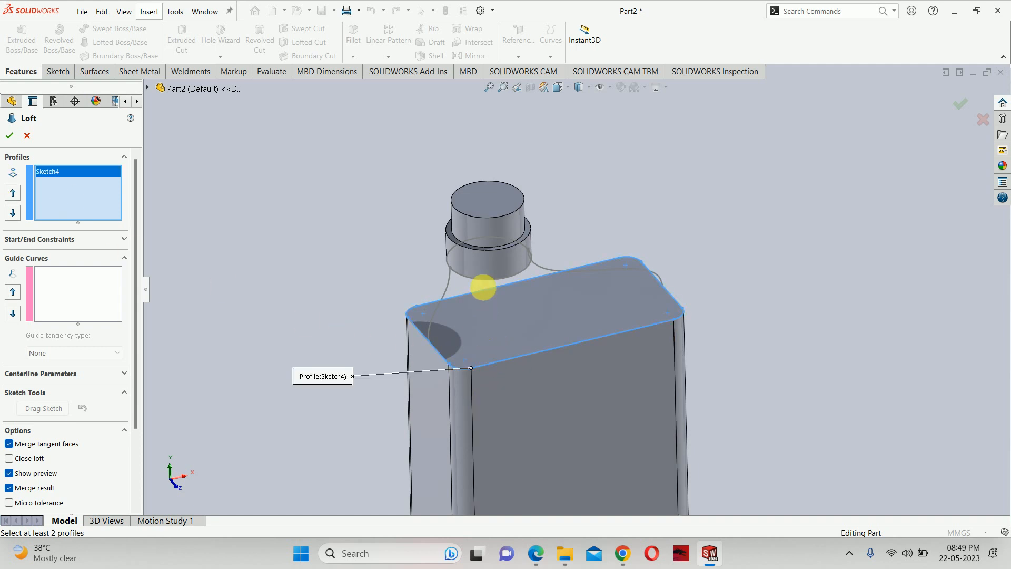
pyautogui.click(482, 282)
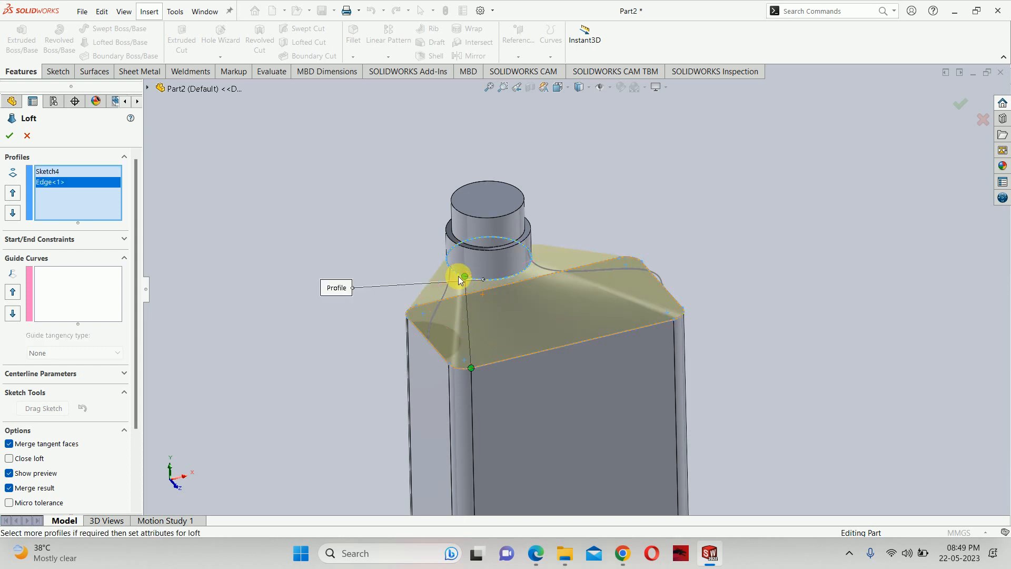
# Step: Add the left shoulder spline to the loft as an open-group guide curve
pyautogui.click(53, 296)
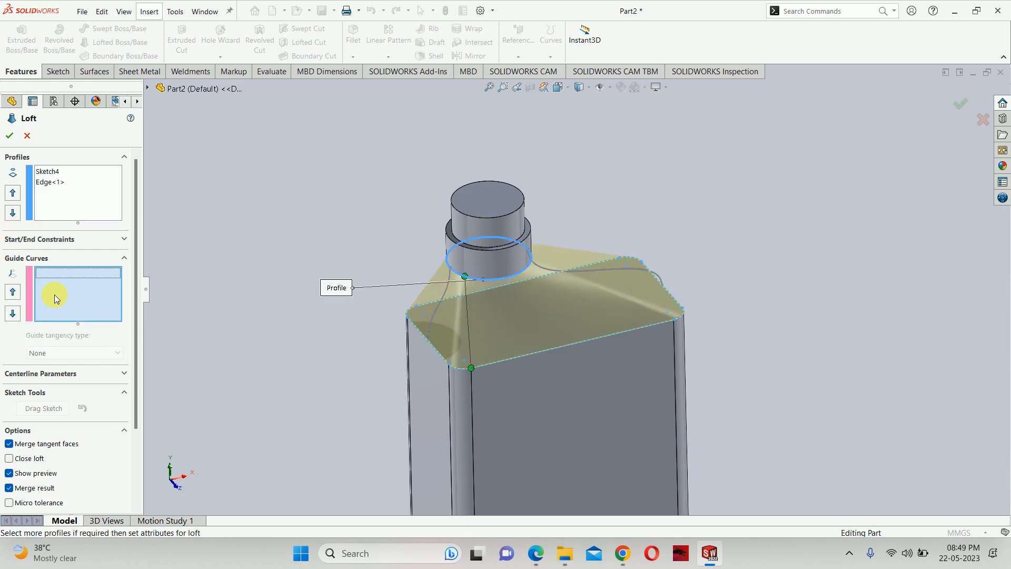
pyautogui.click(443, 289)
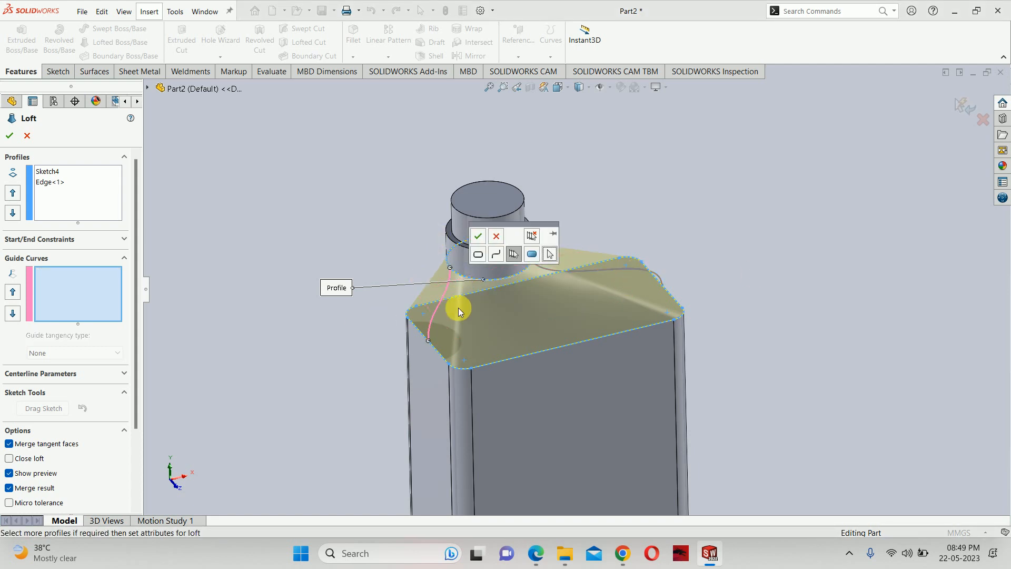
pyautogui.click(477, 238)
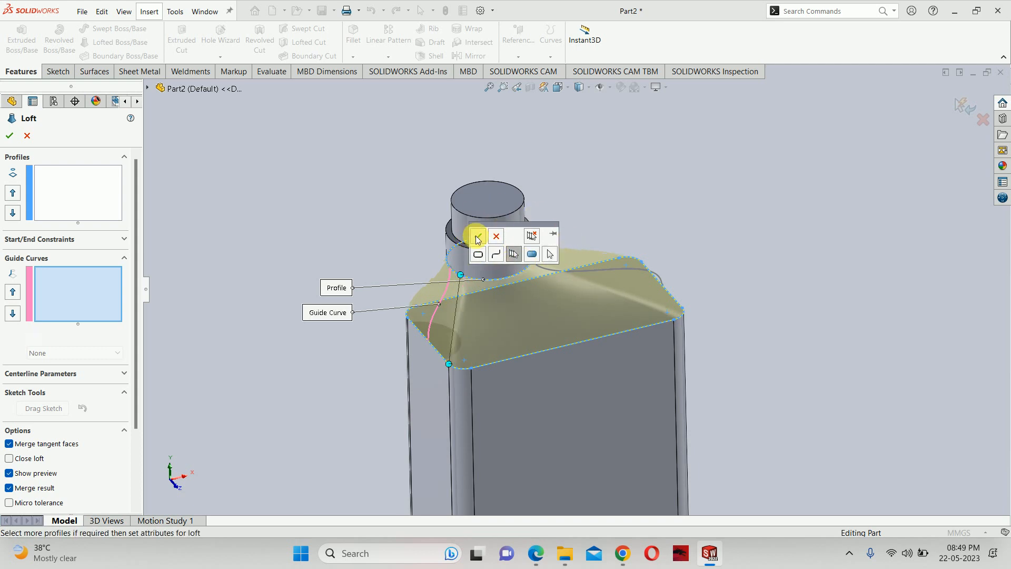
pyautogui.moveTo(479, 244)
pyautogui.mouseDown(button='middle')
pyautogui.moveTo(470, 282)
pyautogui.moveTo(461, 235)
pyautogui.mouseUp(button='middle')
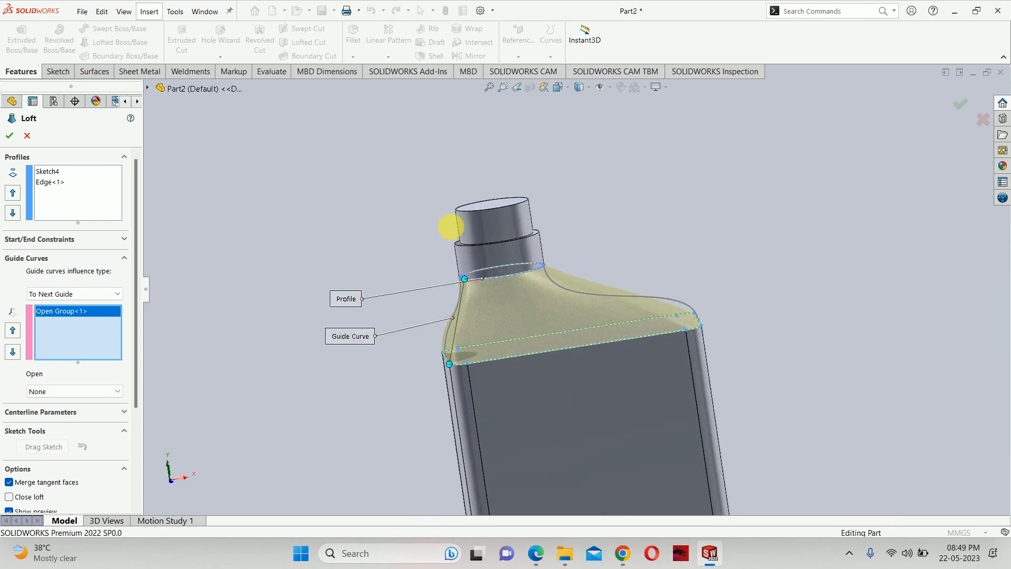
pyautogui.scroll(-3, 640, 303)
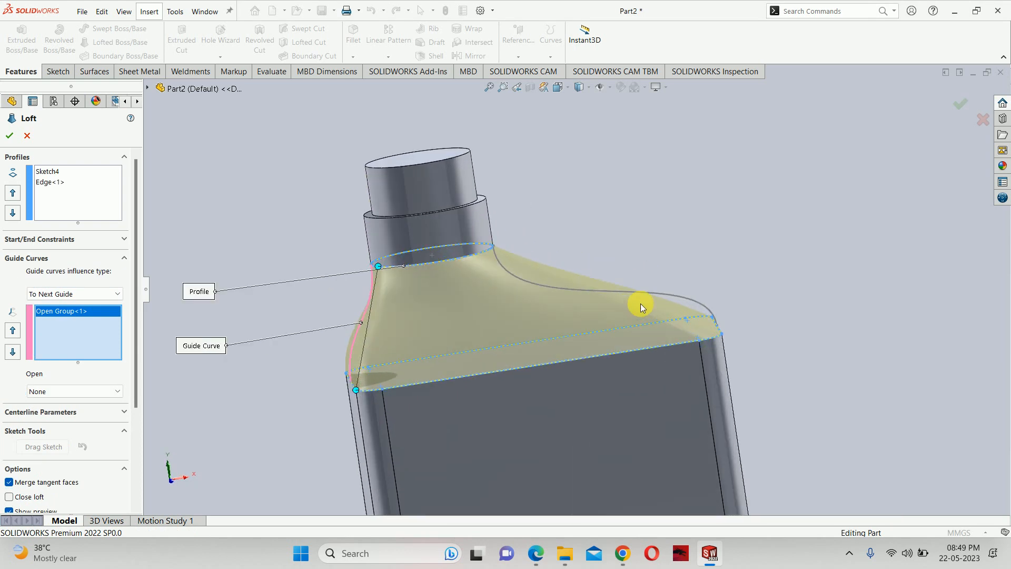
# Step: Add the right shoulder spline to the loft as the second guide curve and finish the loft
pyautogui.click(671, 296)
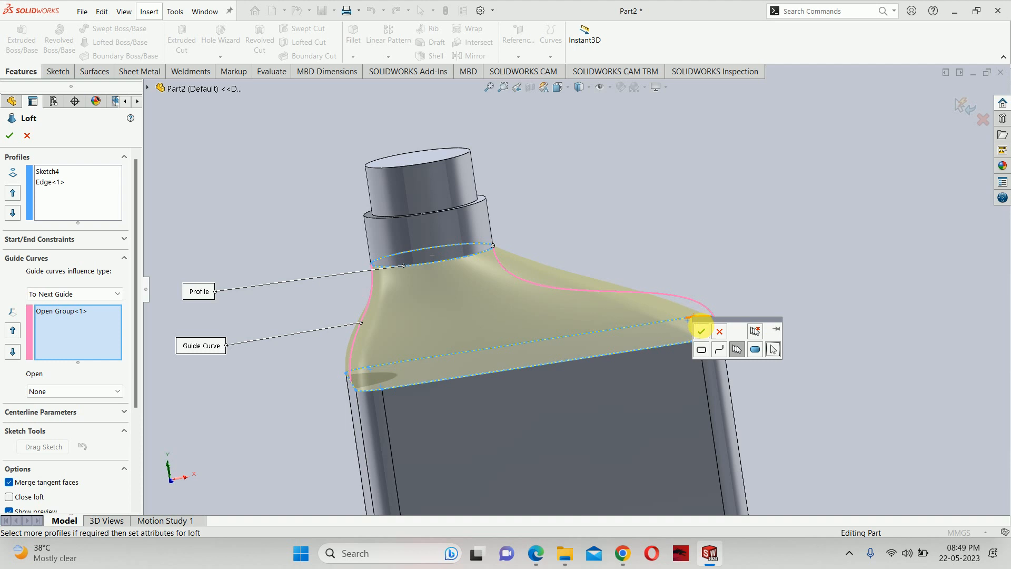
pyautogui.click(701, 329)
pyautogui.moveTo(704, 329); pyautogui.dragTo(634, 330, button='middle')
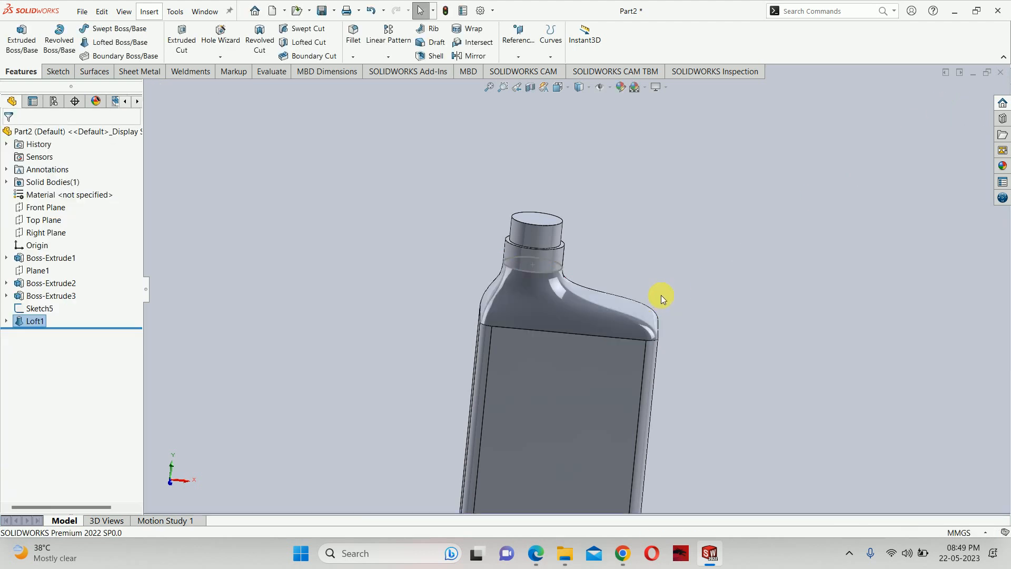
pyautogui.moveTo(659, 296); pyautogui.dragTo(519, 319, button='middle')
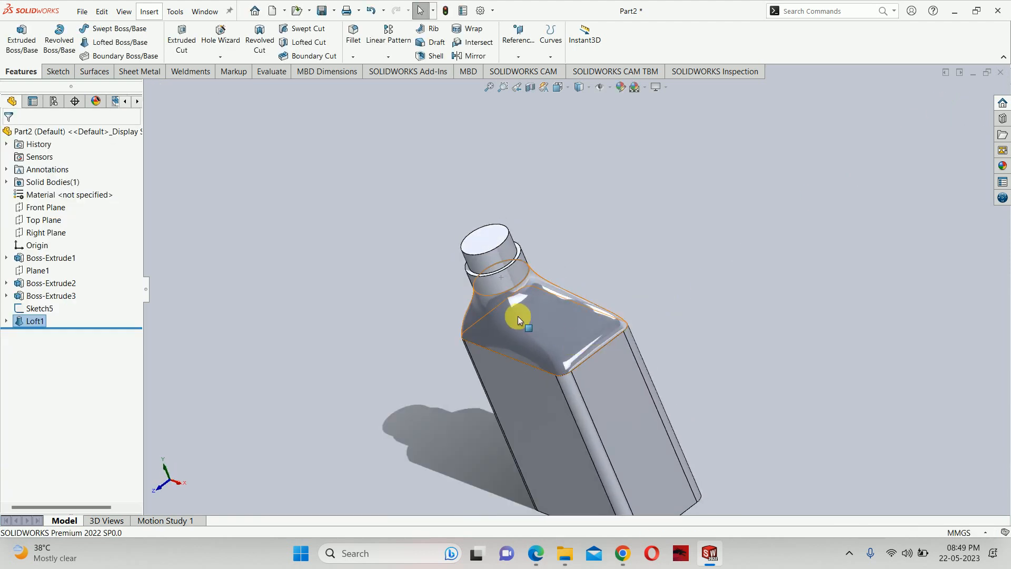
pyautogui.click(515, 283)
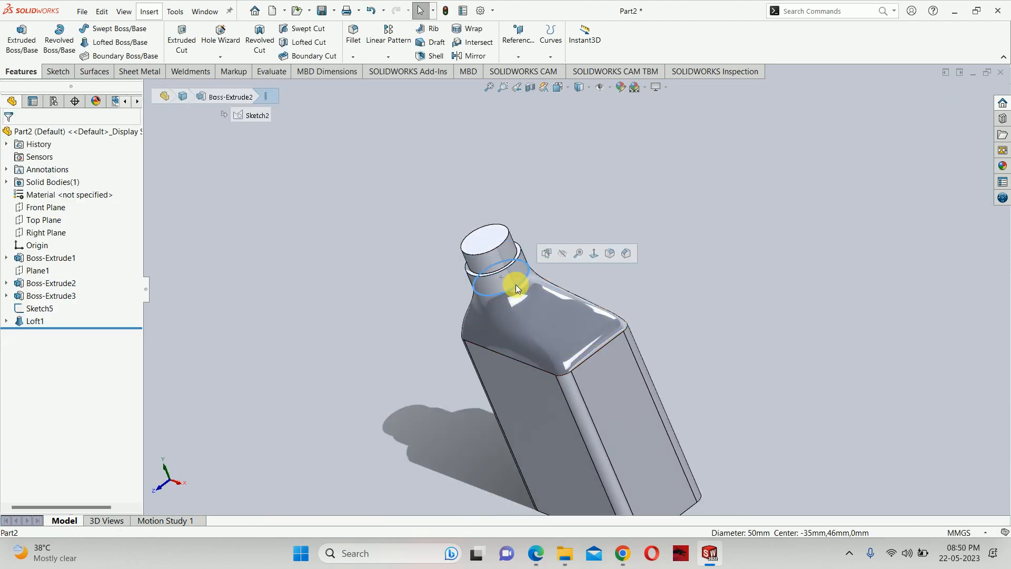
pyautogui.click(561, 253)
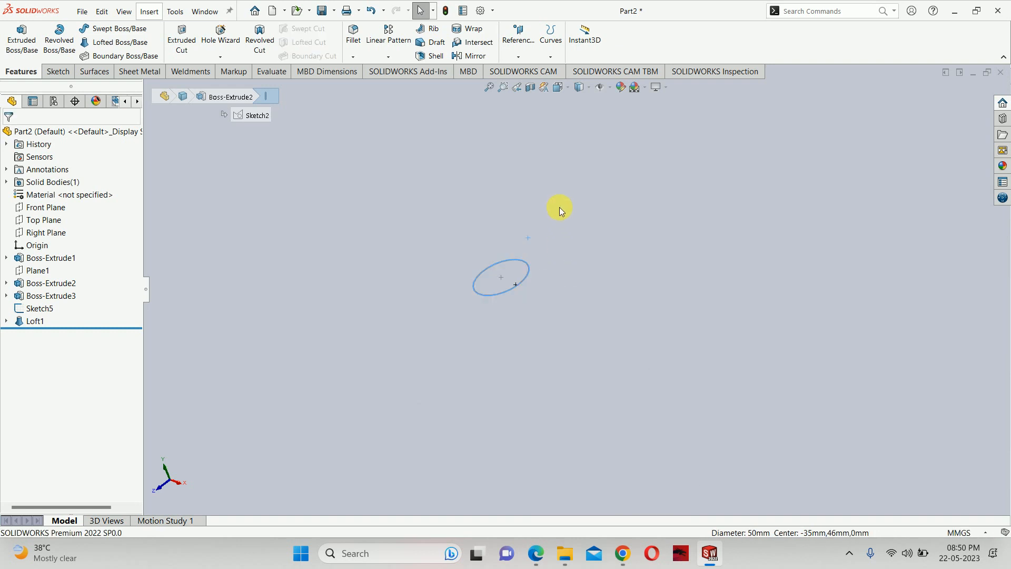
pyautogui.hotkey('ctrl', 'z')
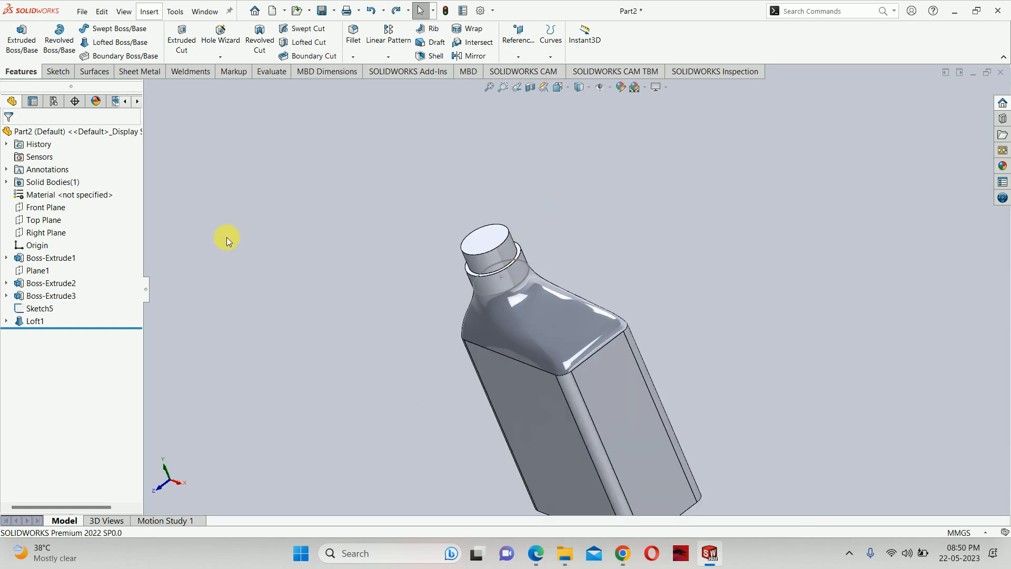
# Step: Hide the circular sketch left showing at the base of the neck
pyautogui.click(37, 289)
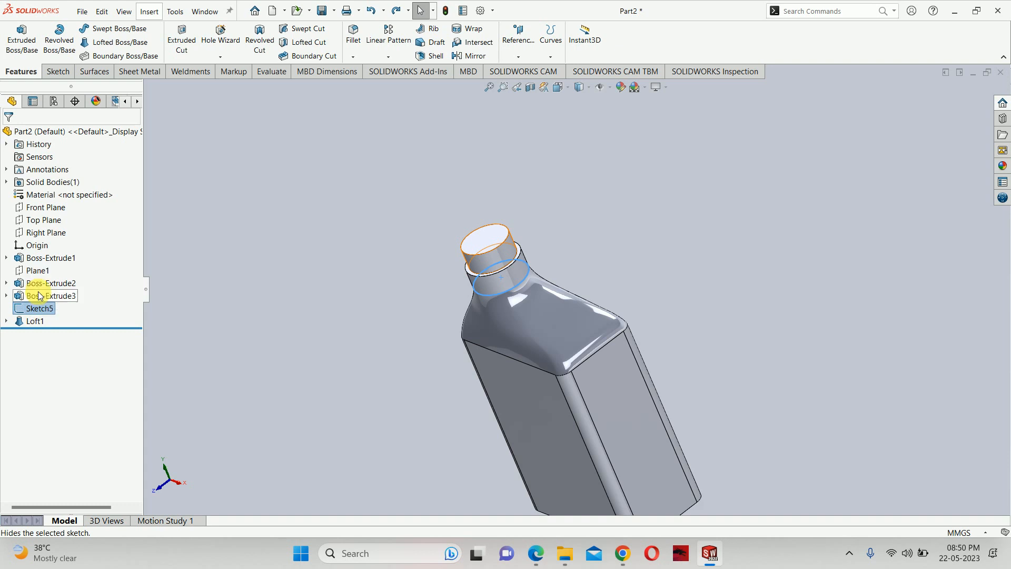
pyautogui.moveTo(310, 312); pyautogui.dragTo(363, 289, button='middle')
pyautogui.scroll(5, 463, 371)
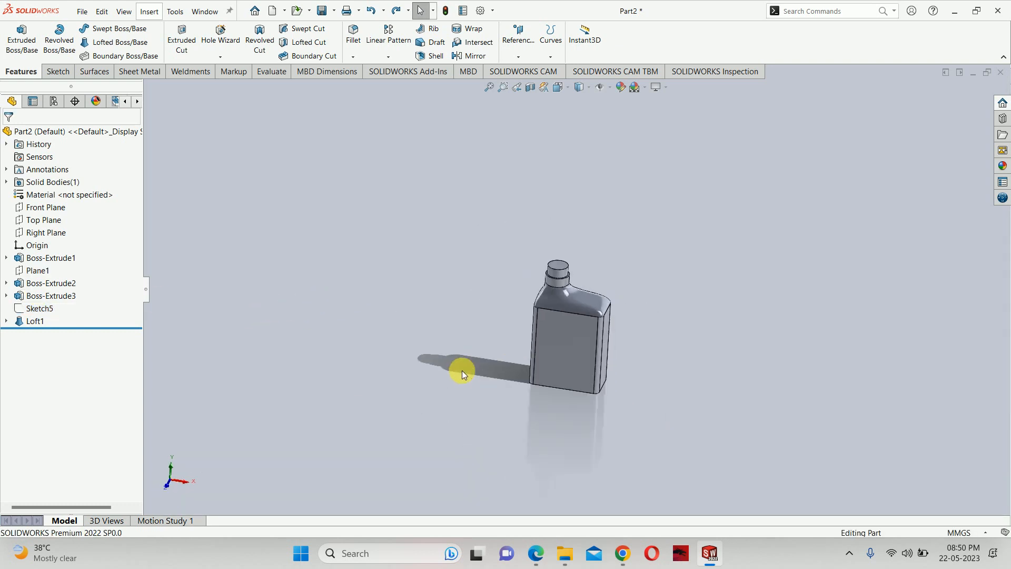
# Step: Check the base radius in the PDF drawing and fillet the bottle's bottom edge loop with a 5 mm radius
pyautogui.click(536, 553)
pyautogui.scroll(-1, 454, 321)
pyautogui.scroll(-10, 450, 332)
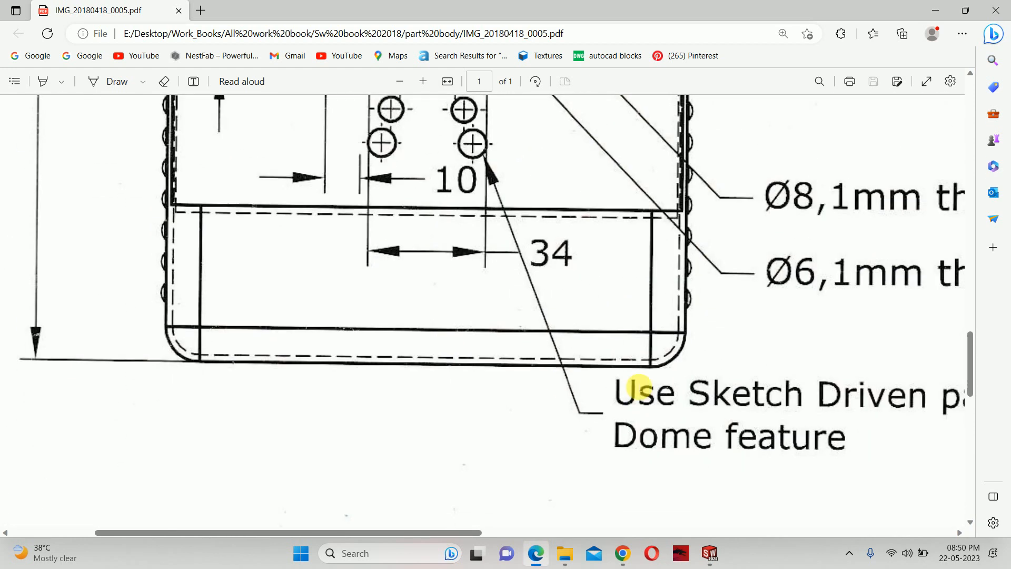
pyautogui.keyDown('ctrl'); pyautogui.scroll(-3, 537, 380); pyautogui.keyUp('ctrl')
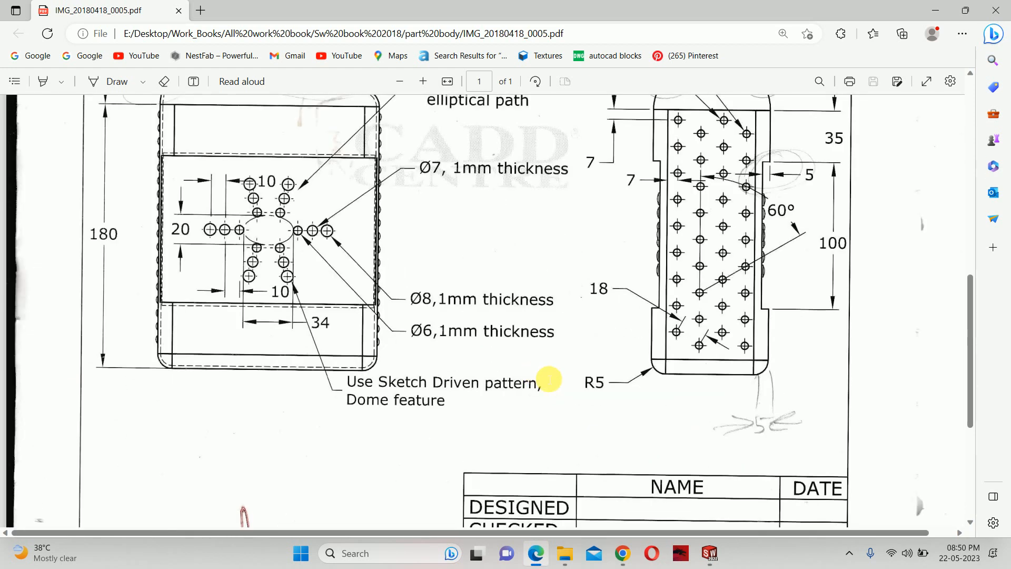
pyautogui.hotkey('alt', 'Tab')
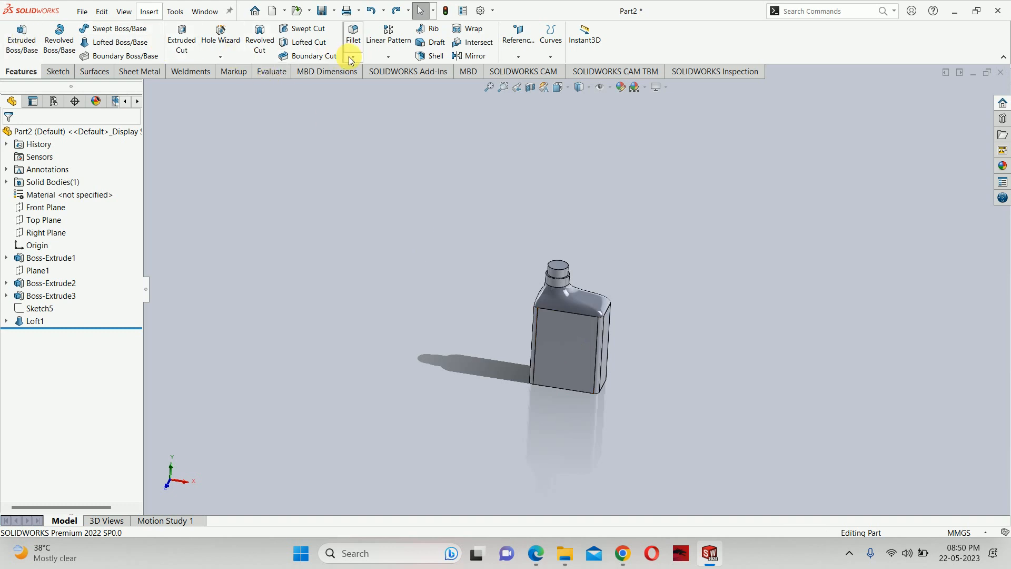
pyautogui.click(353, 32)
pyautogui.scroll(-2, 592, 390)
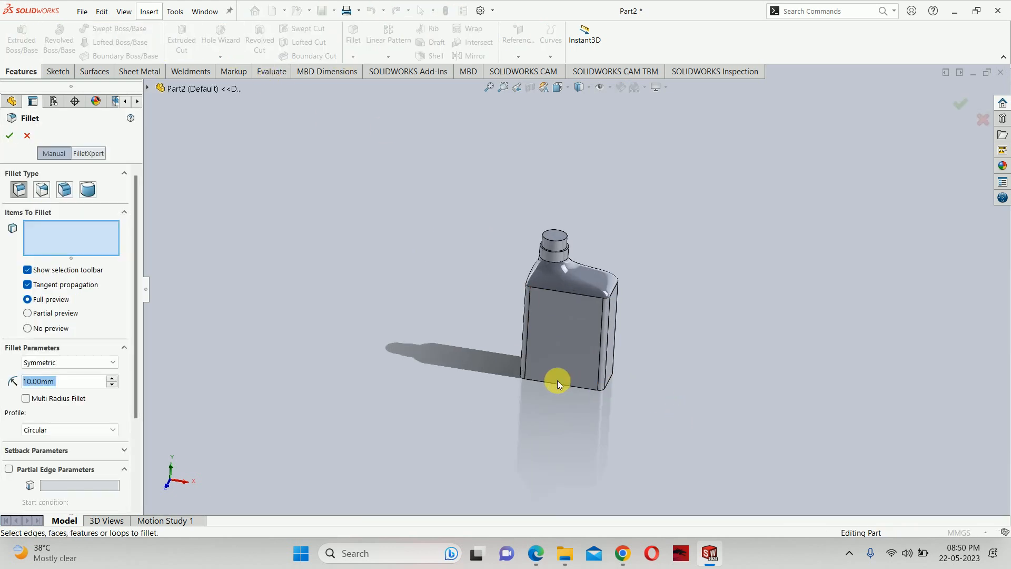
pyautogui.click(563, 385)
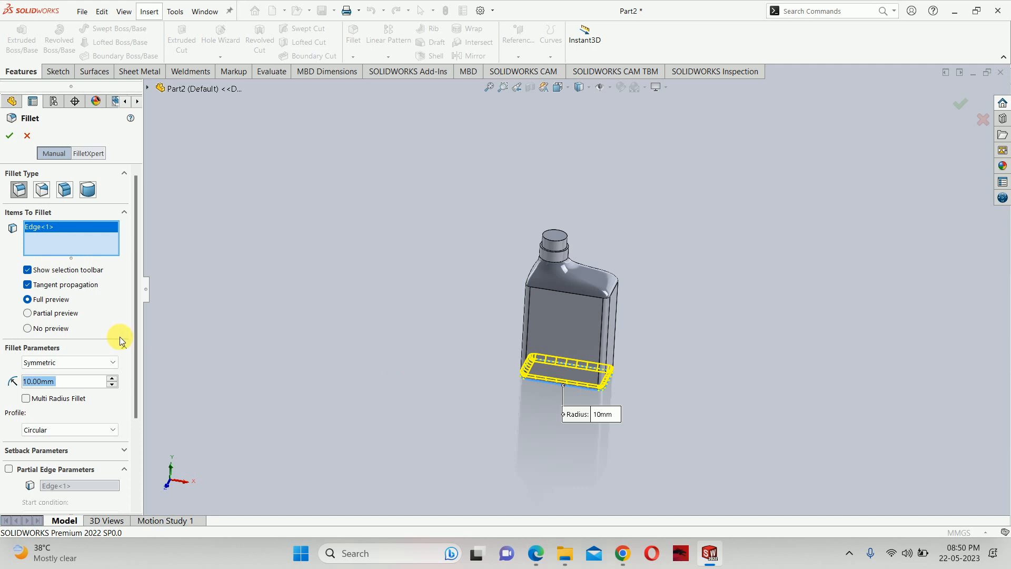
pyautogui.write('5')
pyautogui.press('Return')
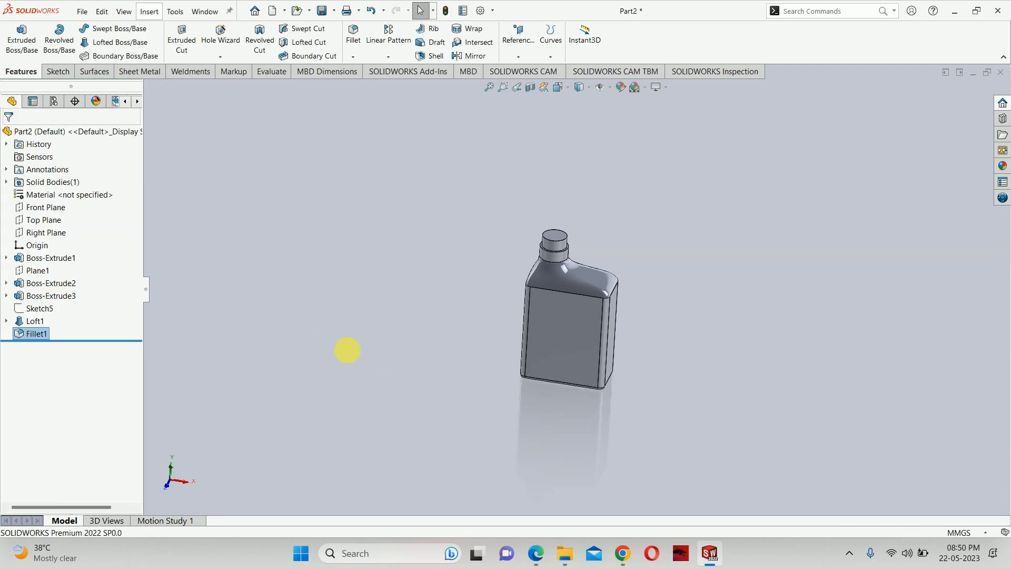
pyautogui.scroll(-3, 648, 371)
pyautogui.moveTo(589, 343)
pyautogui.mouseDown(button='middle')
pyautogui.moveTo(535, 295)
pyautogui.moveTo(662, 273)
pyautogui.moveTo(695, 294)
pyautogui.moveTo(679, 296)
pyautogui.moveTo(646, 356)
pyautogui.mouseUp(button='middle')
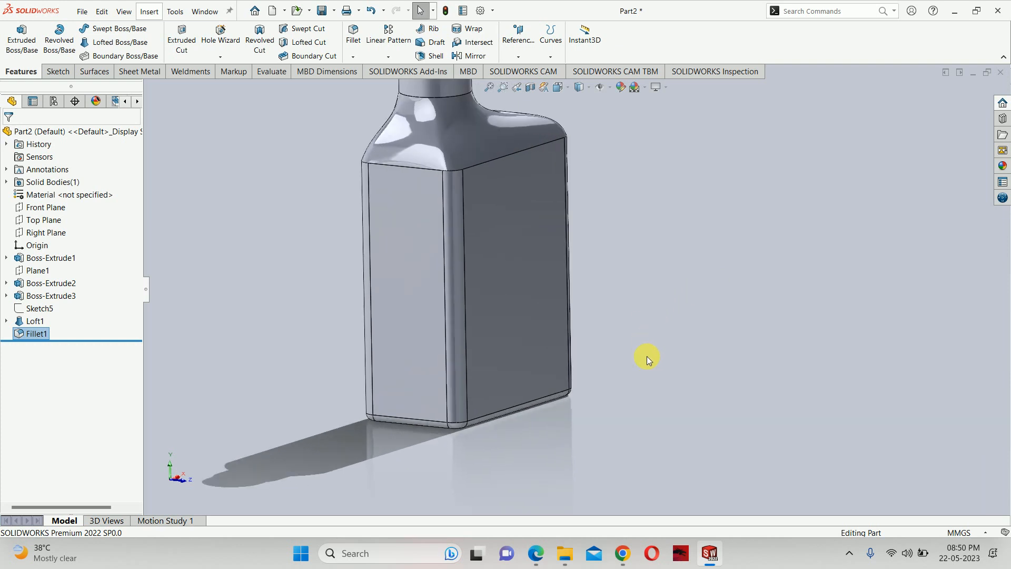
# Step: Check the side-view recess in the PDF drawing and open a sketch on the body's narrow side face
pyautogui.hotkey('alt', 'Tab')
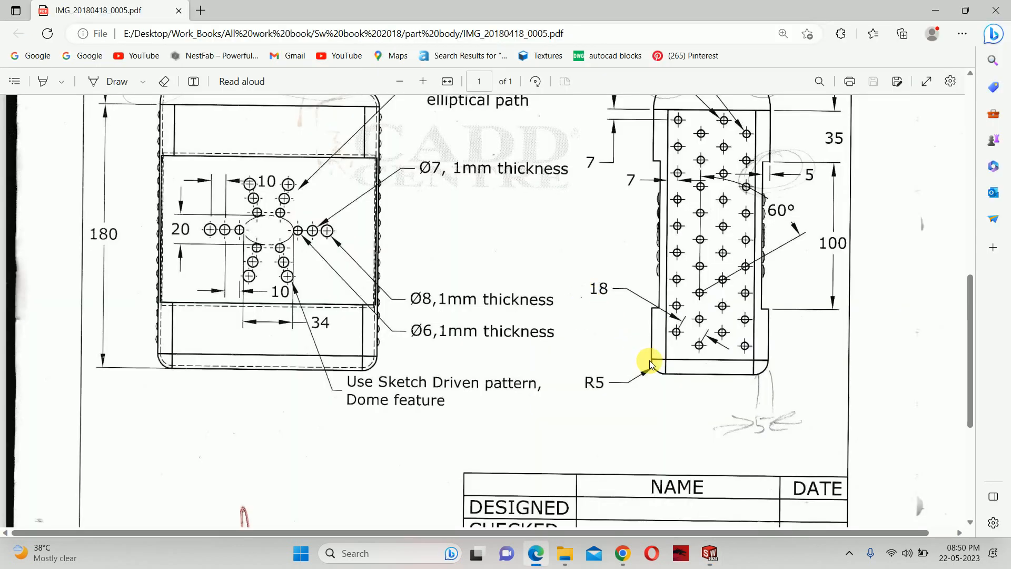
pyautogui.scroll(2, 654, 241)
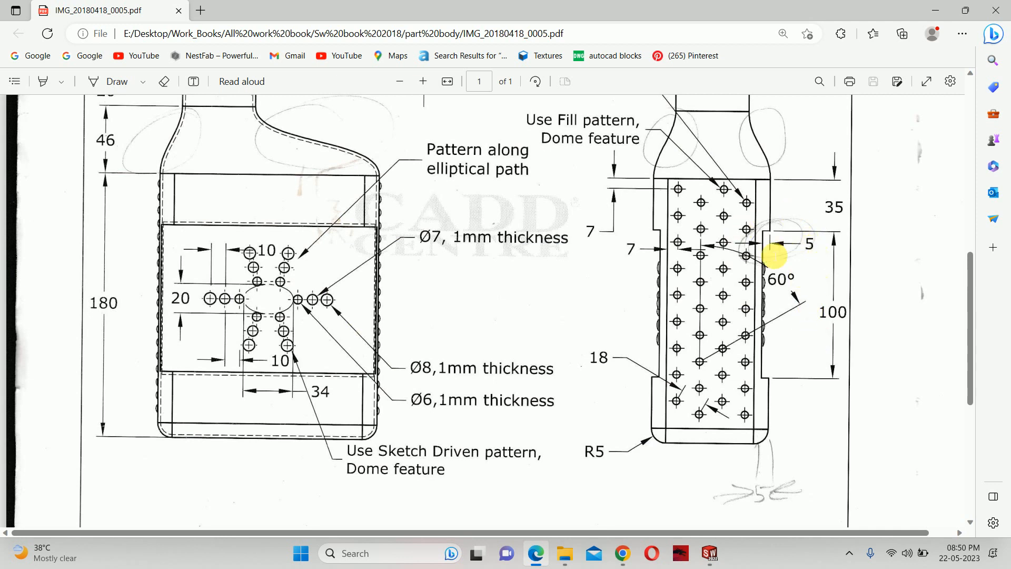
pyautogui.hotkey('alt', 'Tab')
pyautogui.click(391, 235)
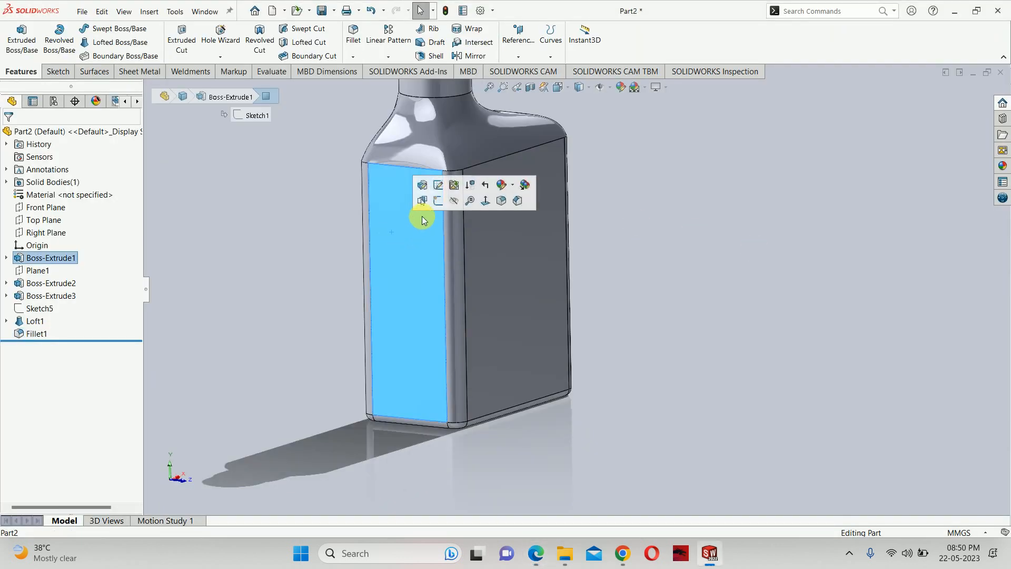
pyautogui.click(440, 201)
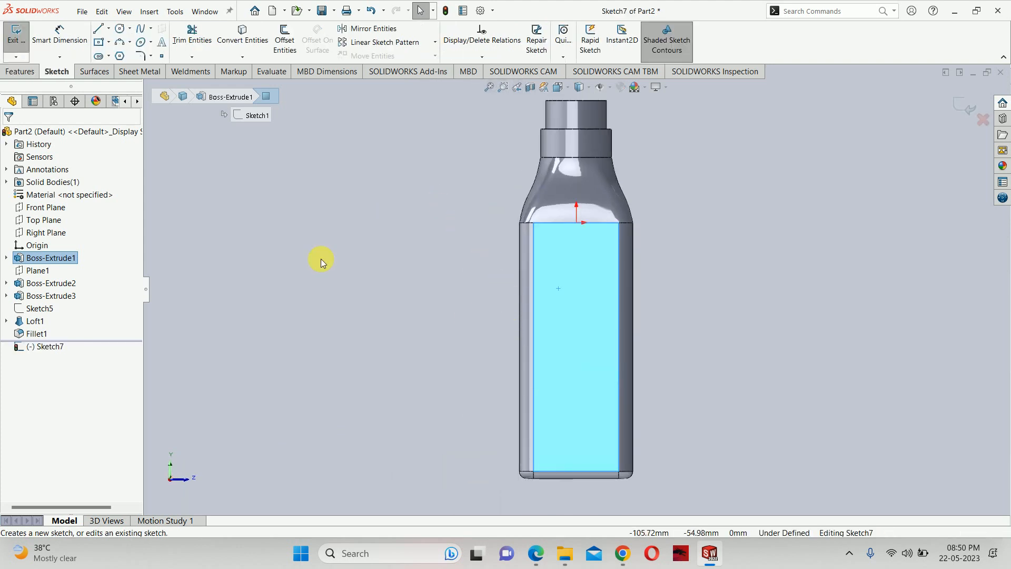
# Step: Sketch a tall, narrow corner rectangle about 85 mm high, straddling the body's left outer edge
pyautogui.click(98, 41)
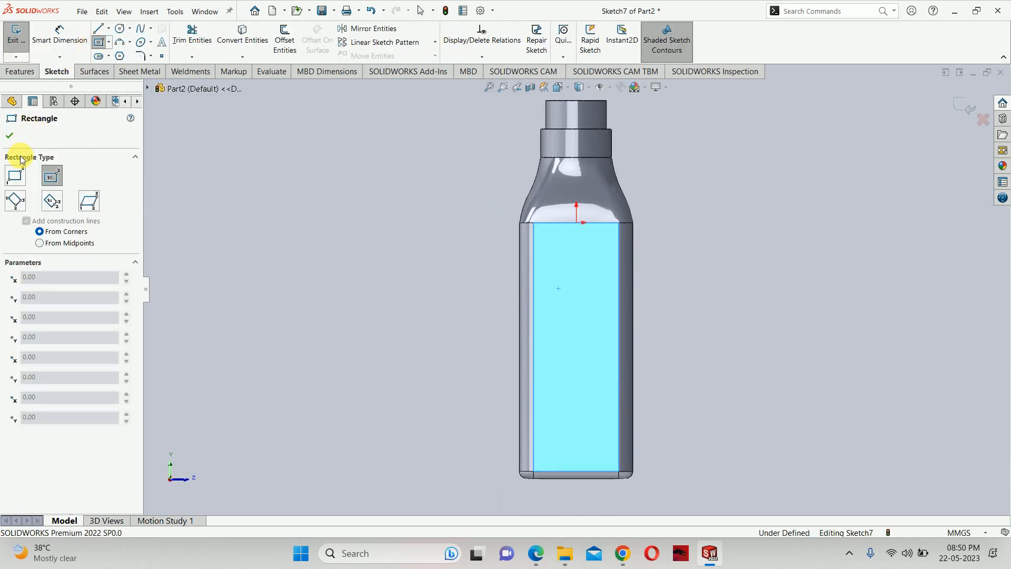
pyautogui.click(14, 179)
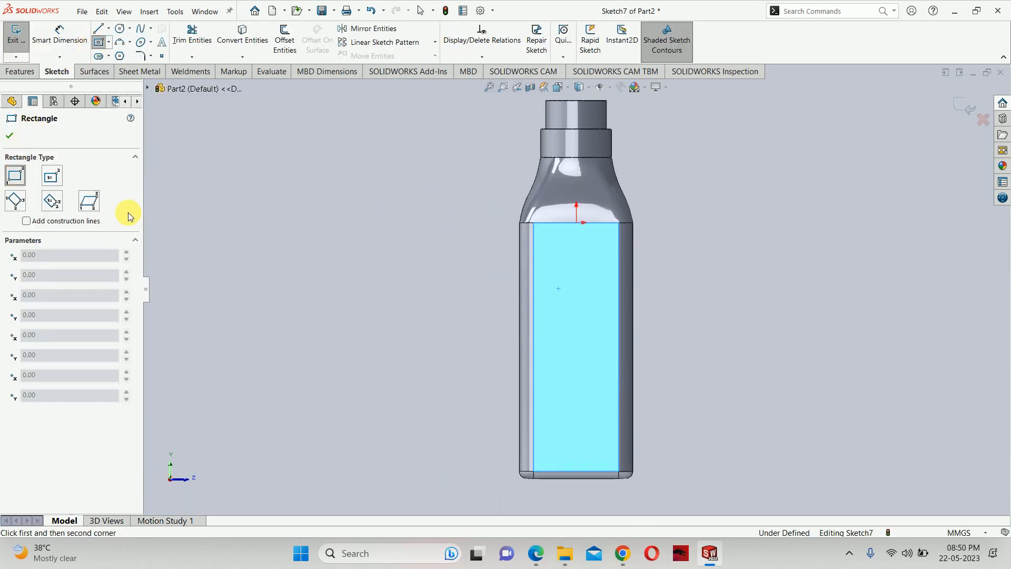
pyautogui.scroll(-2, 519, 310)
pyautogui.click(510, 245)
pyautogui.scroll(1, 525, 302)
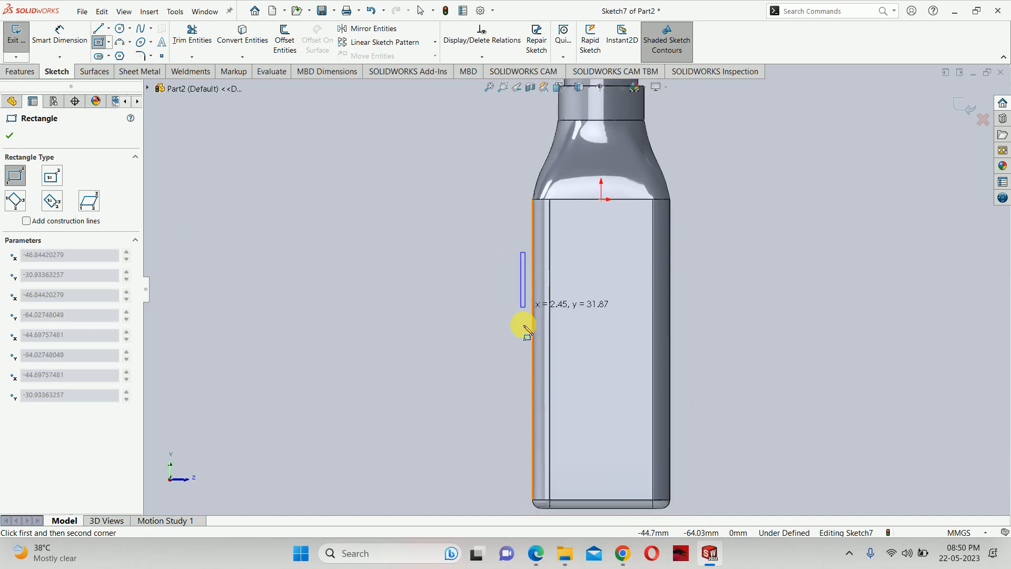
pyautogui.click(537, 397)
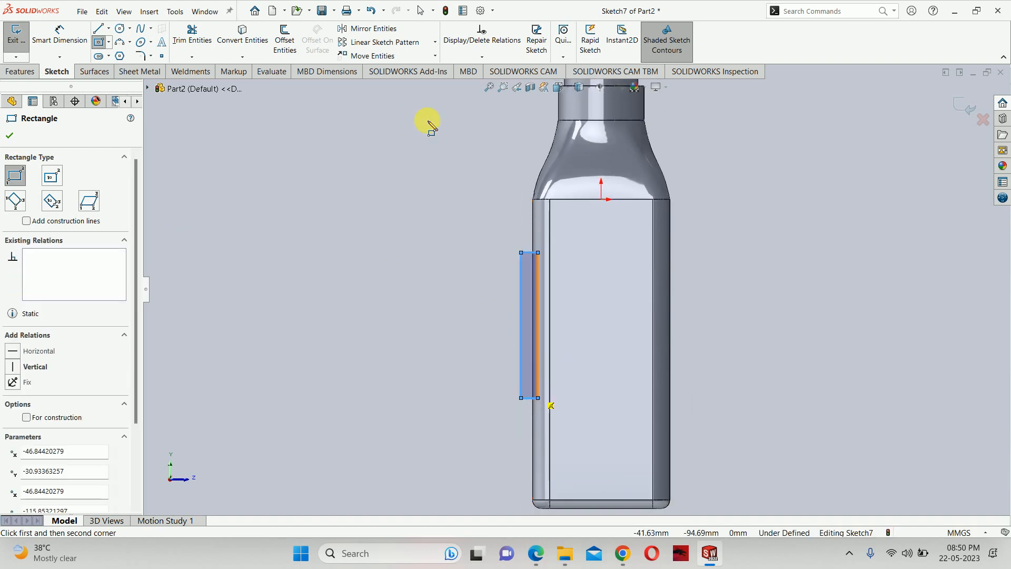
# Step: Draw a vertical centerline about 102 mm long down from the origin and mirror the rectangle about it
pyautogui.click(109, 28)
pyautogui.click(122, 54)
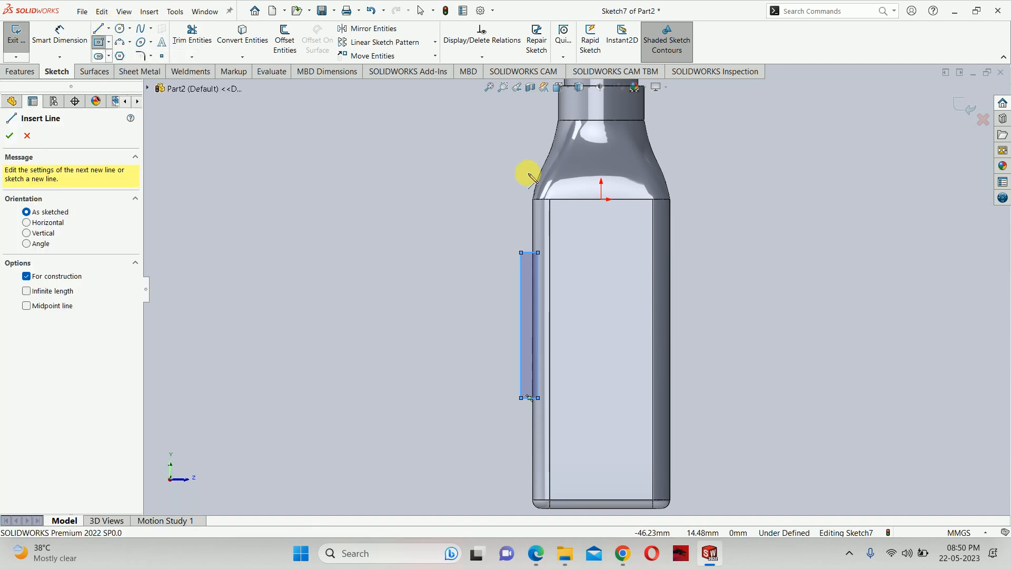
pyautogui.click(601, 200)
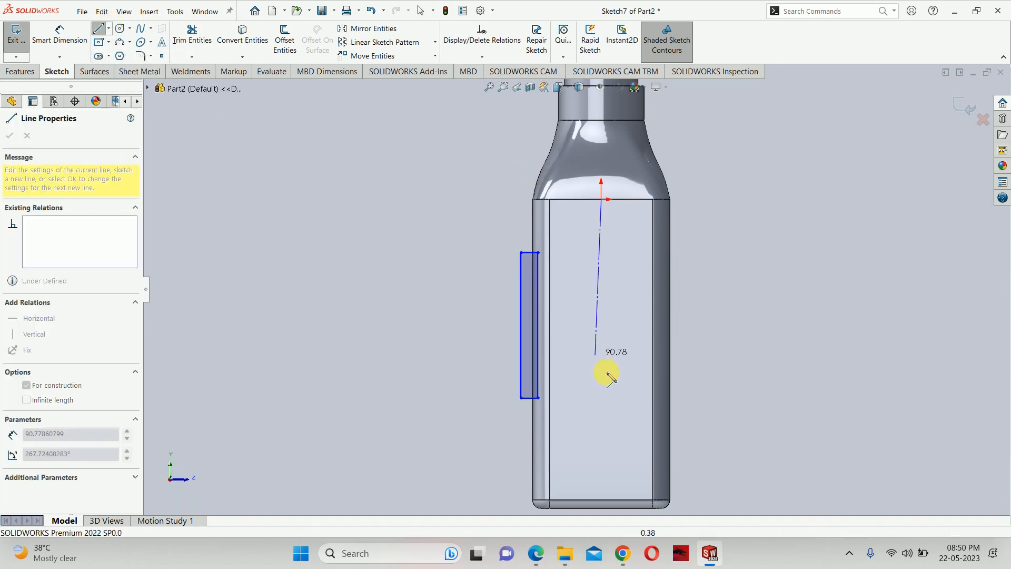
pyautogui.click(602, 373)
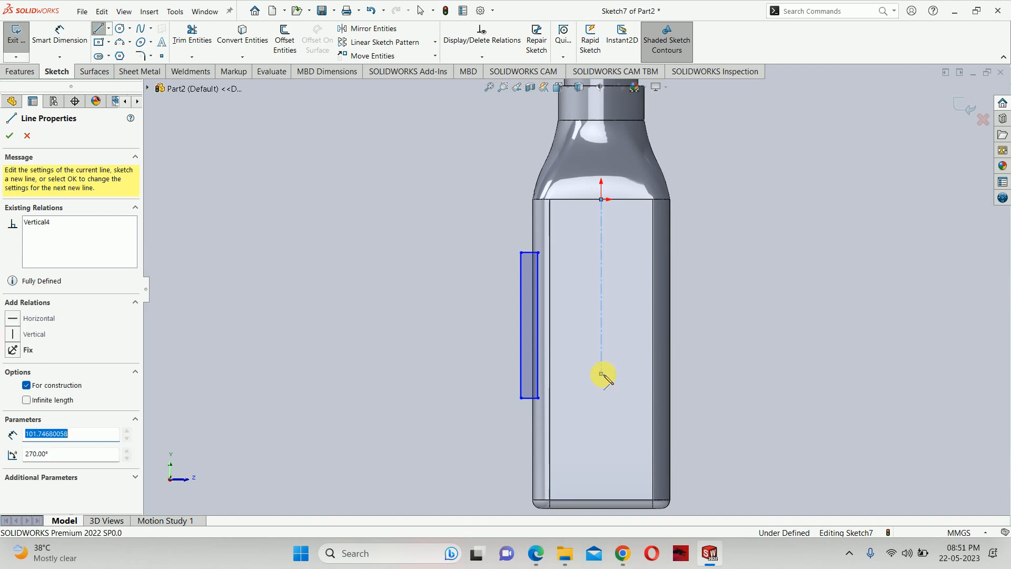
pyautogui.press('Escape')
pyautogui.scroll(3, 606, 381)
pyautogui.moveTo(761, 459); pyautogui.dragTo(396, 216)
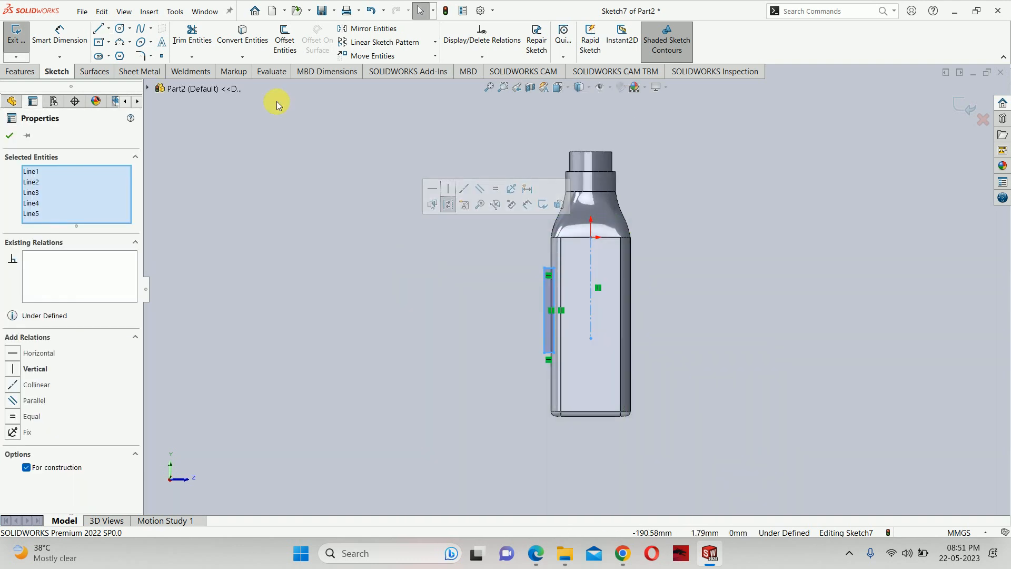
pyautogui.click(367, 28)
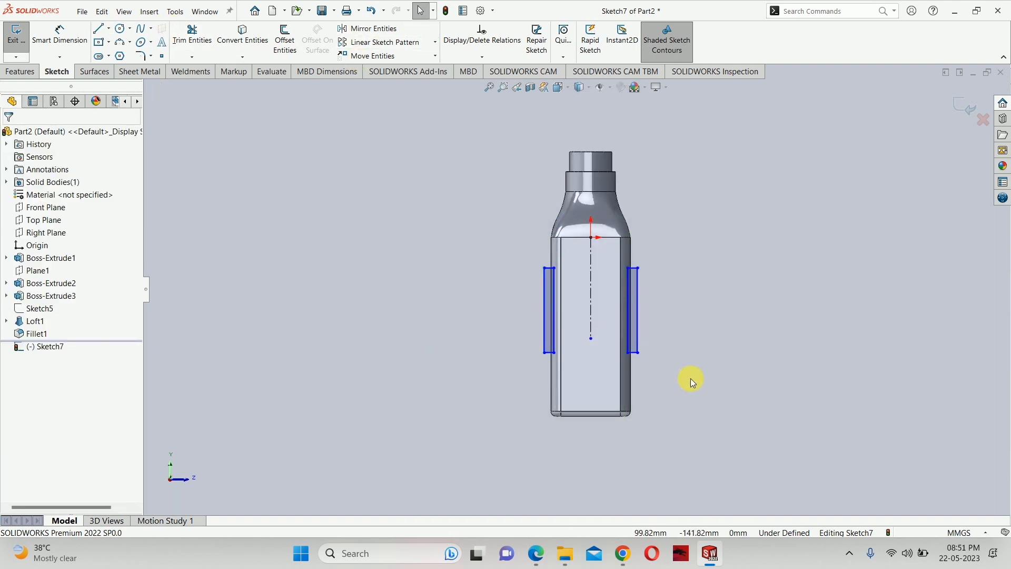
# Step: Dimension the right rectangle's inner vertical line 5 mm inside the body's right outer edge
pyautogui.moveTo(690, 379); pyautogui.dragTo(658, 266, button='right')
pyautogui.scroll(-5, 655, 258)
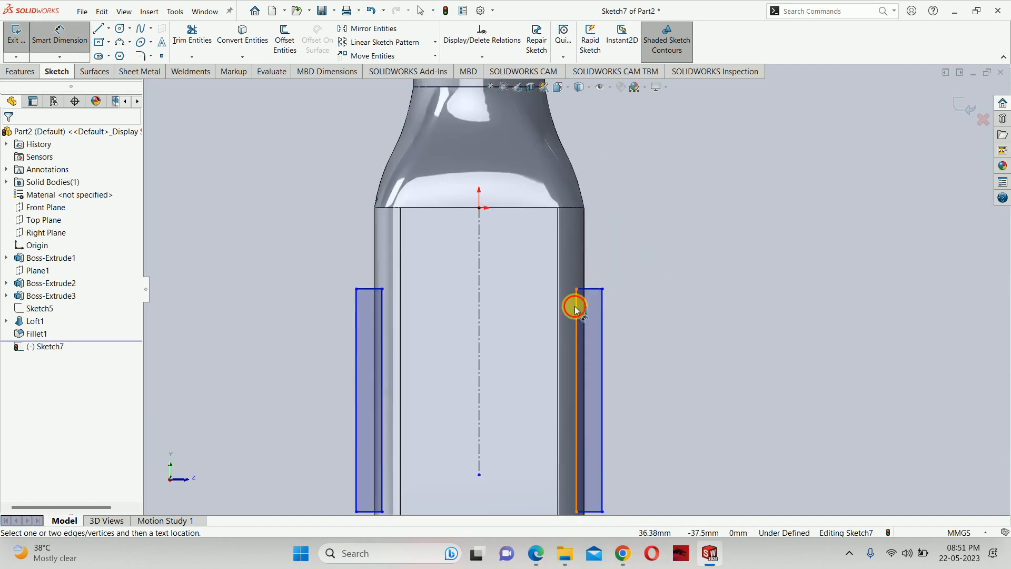
pyautogui.click(577, 303)
pyautogui.click(584, 264)
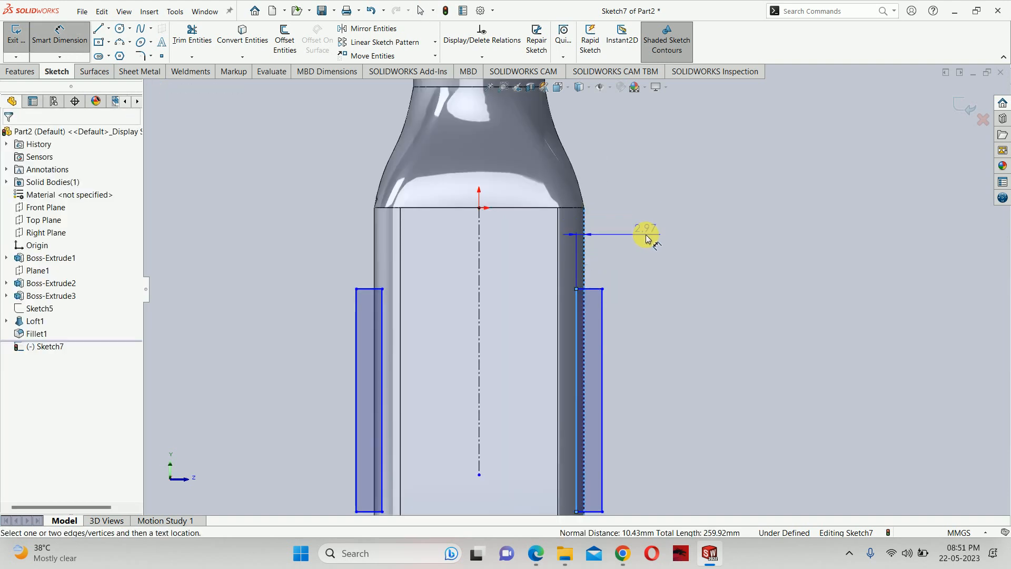
pyautogui.click(648, 235)
pyautogui.write('5')
pyautogui.press('Return')
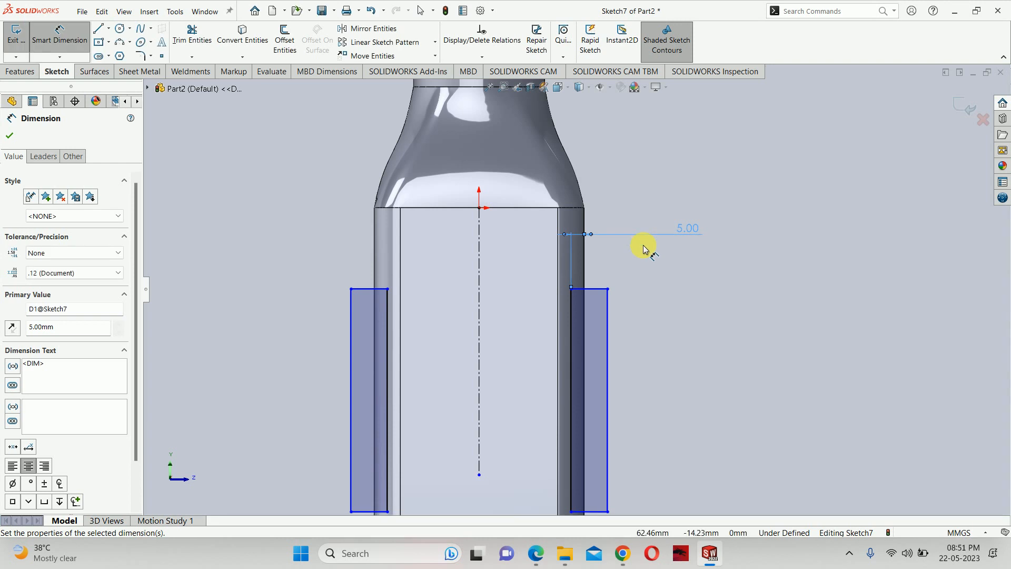
# Step: Dimension the right rectangle's upper line 38 mm below the top edge of the side face
pyautogui.click(598, 288)
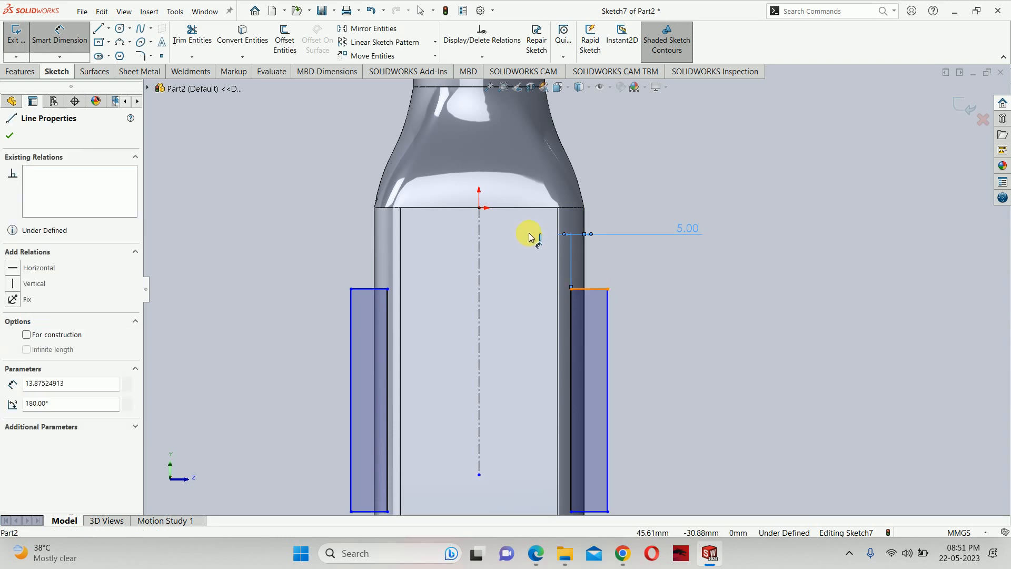
pyautogui.click(478, 208)
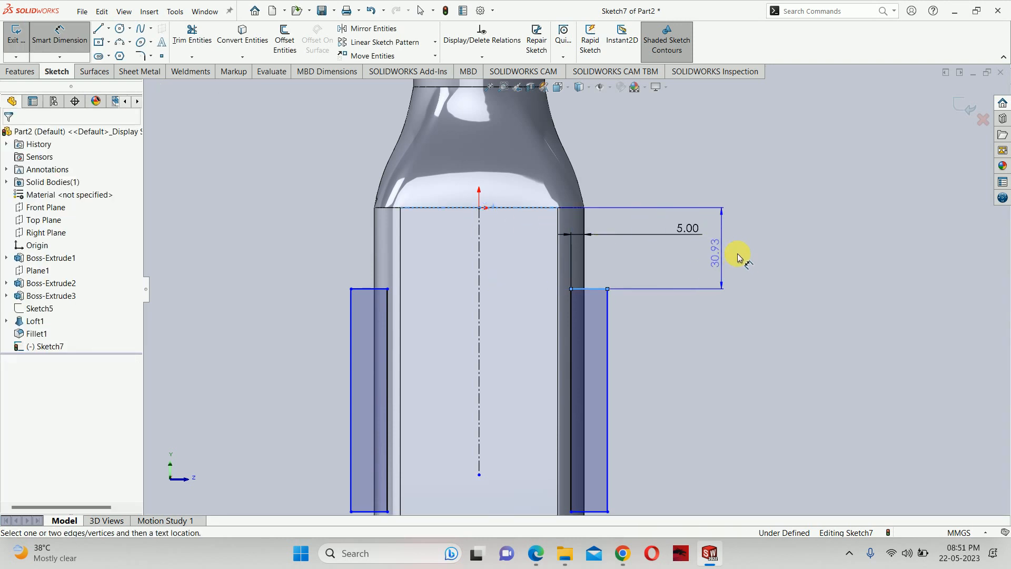
pyautogui.click(737, 258)
pyautogui.write('38')
pyautogui.press('Return')
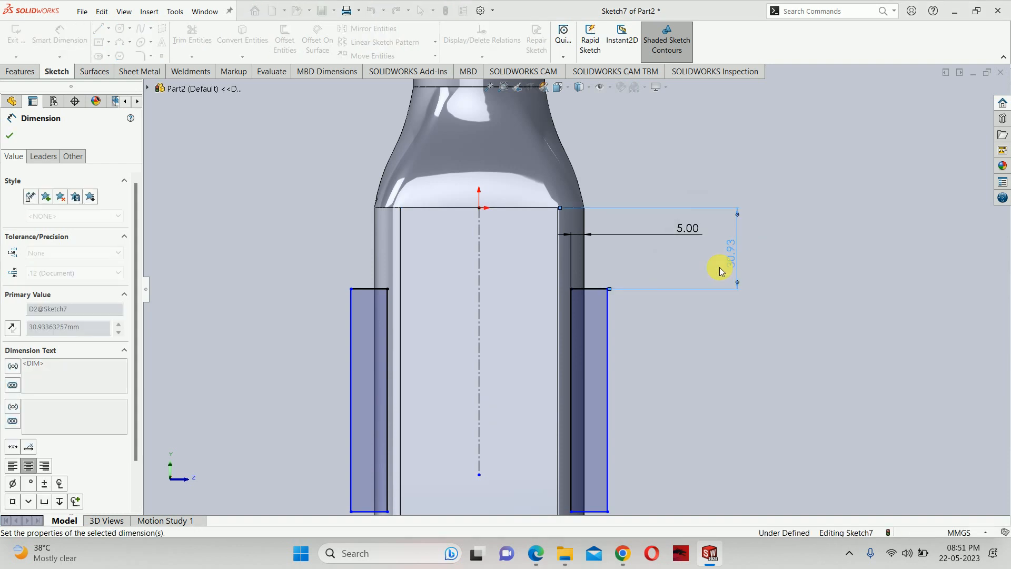
# Step: Dimension the right rectangle's outer vertical line 100 mm long
pyautogui.scroll(1, 611, 332)
pyautogui.click(593, 356)
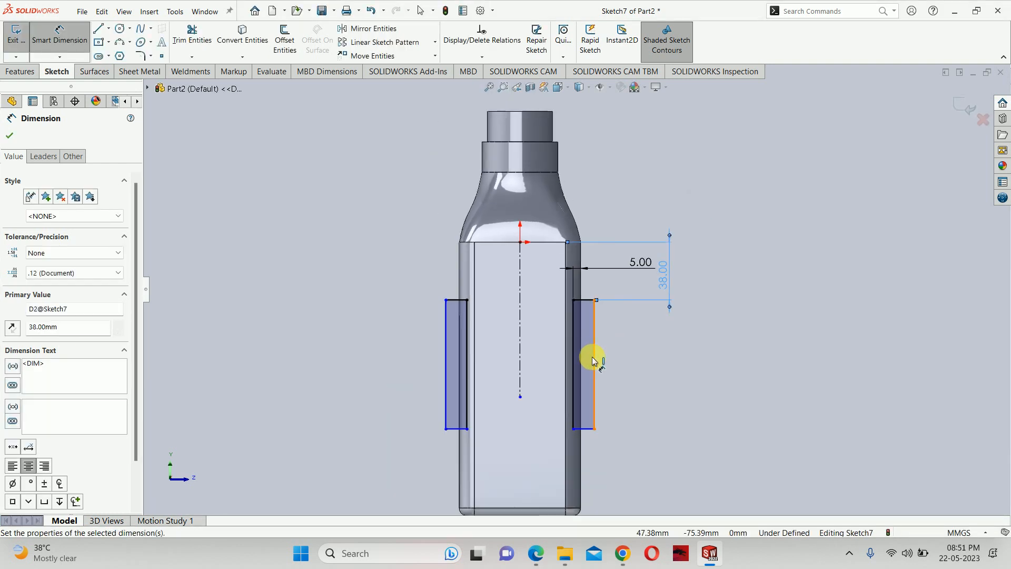
pyautogui.click(638, 377)
pyautogui.write('100')
pyautogui.press('Return')
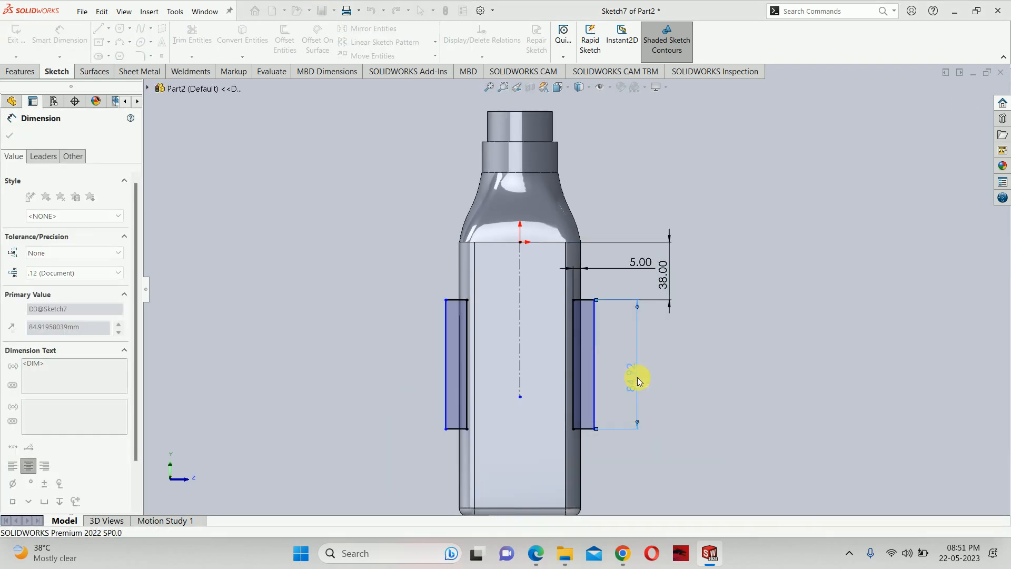
pyautogui.press('Escape')
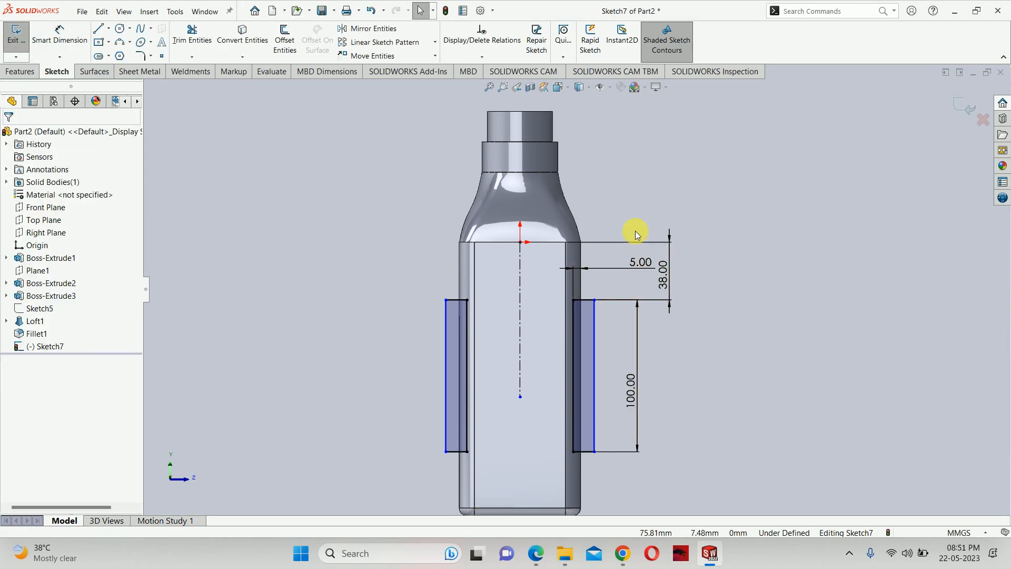
# Step: Move the right rectangle's upper outer corner onto the body's outer edge and exit the sketch
pyautogui.scroll(-4, 584, 337)
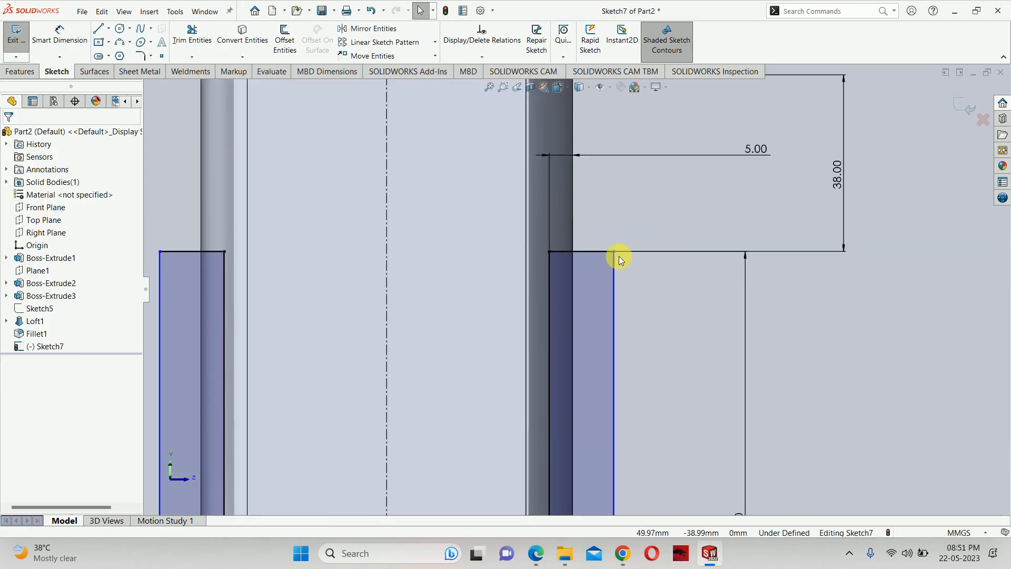
pyautogui.moveTo(612, 248)
pyautogui.mouseDown()
pyautogui.moveTo(566, 245)
pyautogui.moveTo(563, 230)
pyautogui.moveTo(572, 234)
pyautogui.mouseUp()
pyautogui.click(666, 309)
pyautogui.press('f')
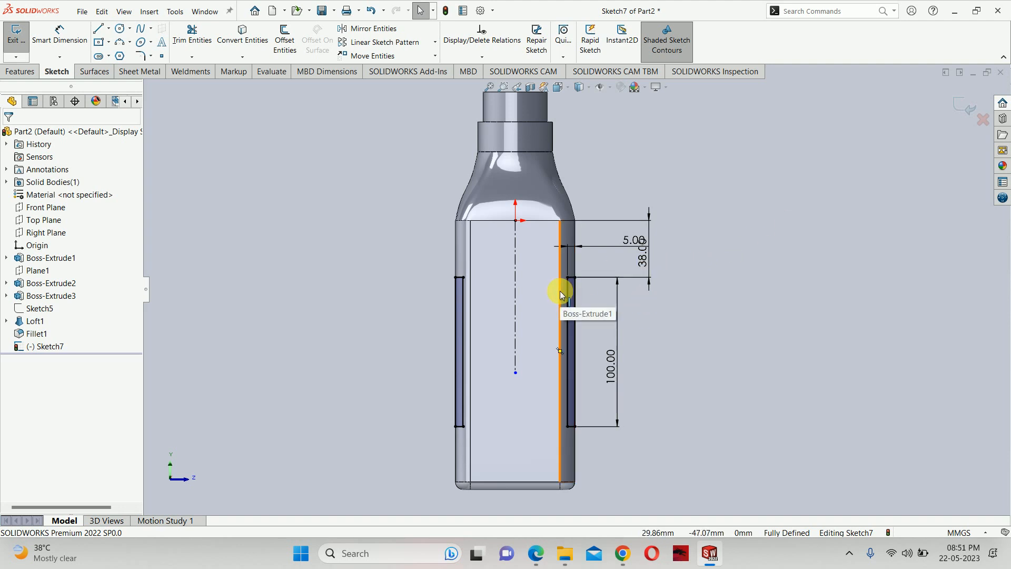
pyautogui.click(967, 106)
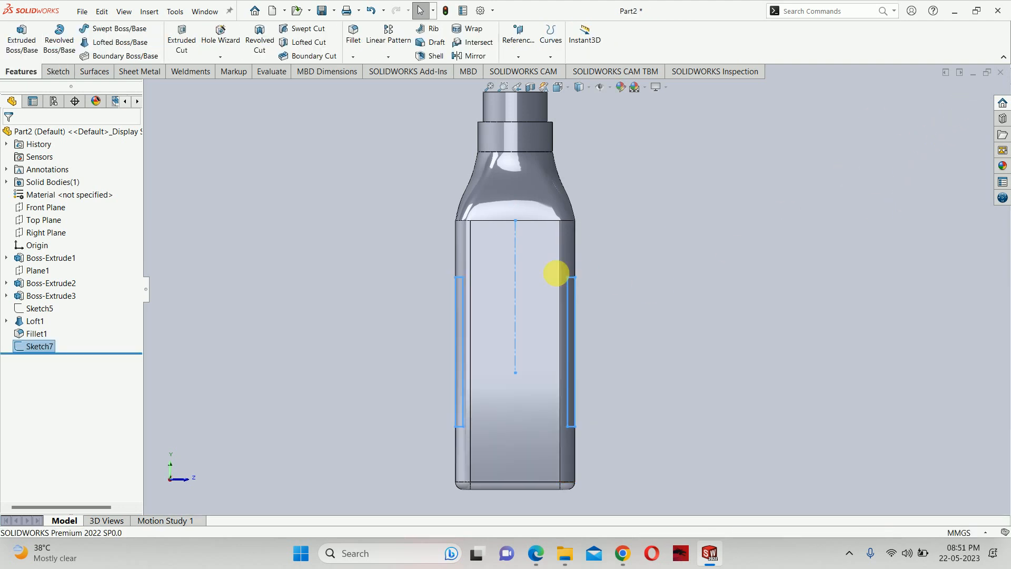
# Step: Cut-extrude the two side rectangles across the body with the Up To Next end condition
pyautogui.click(181, 37)
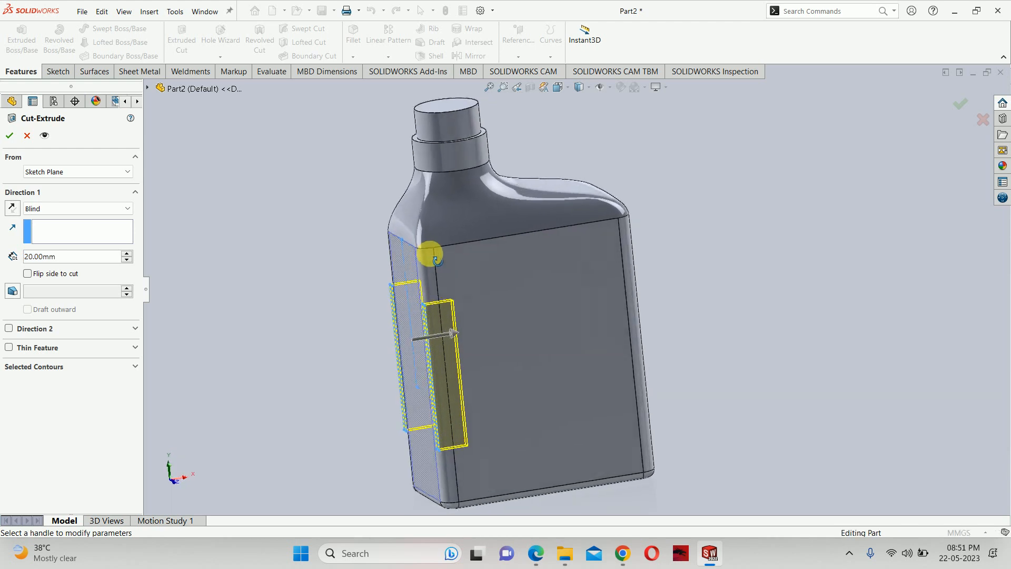
pyautogui.click(64, 209)
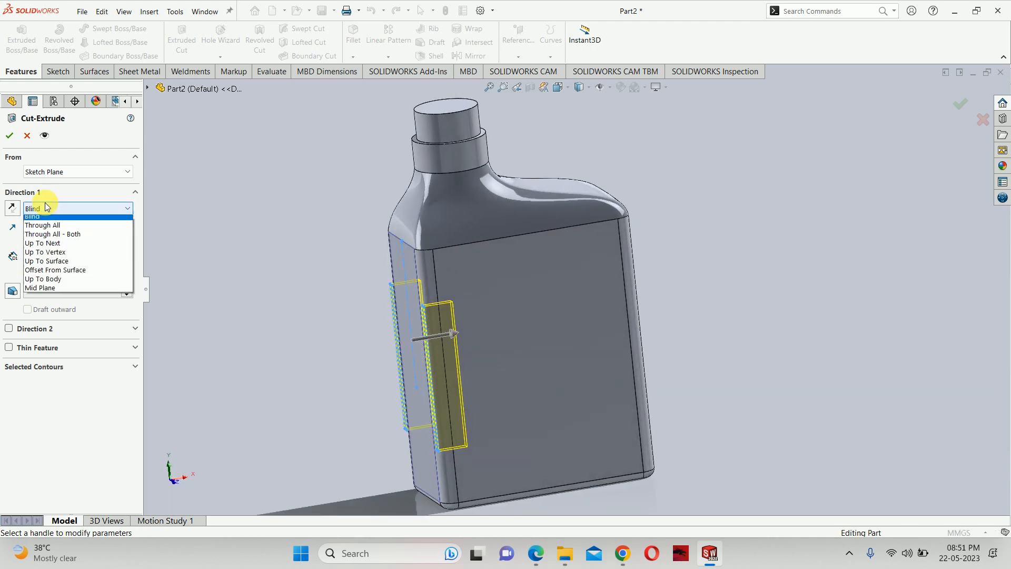
pyautogui.click(50, 246)
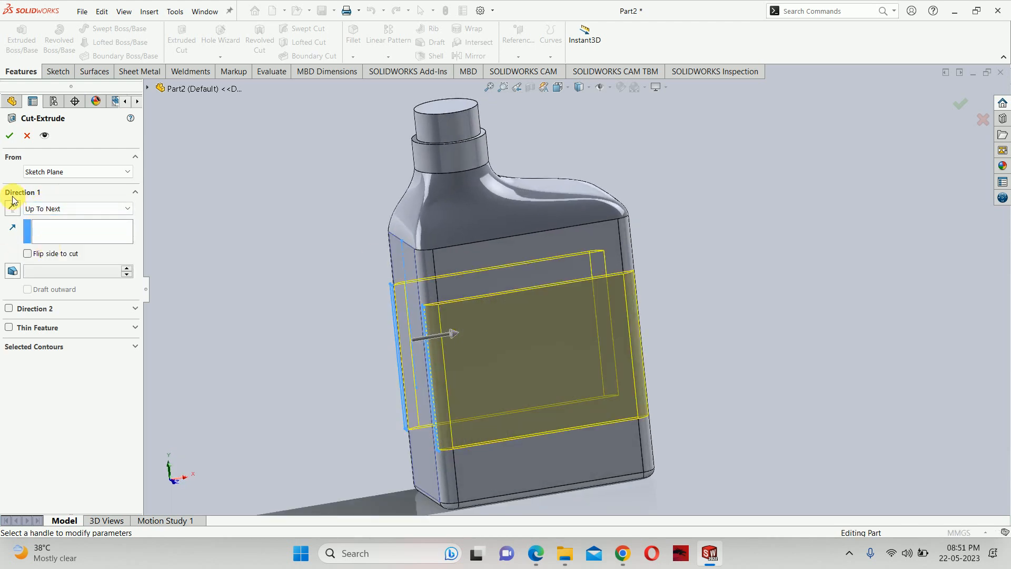
pyautogui.click(10, 135)
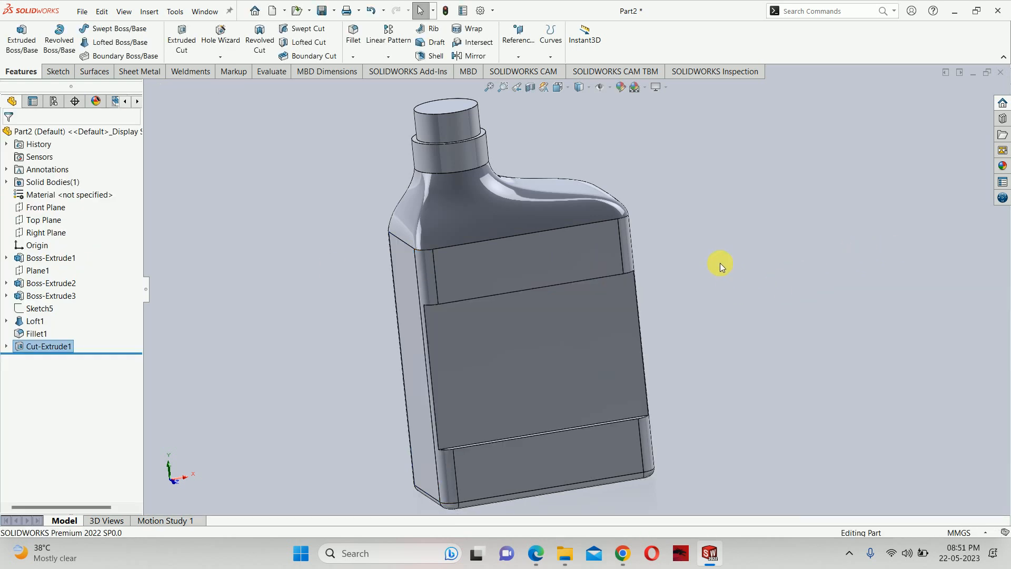
pyautogui.click(719, 263)
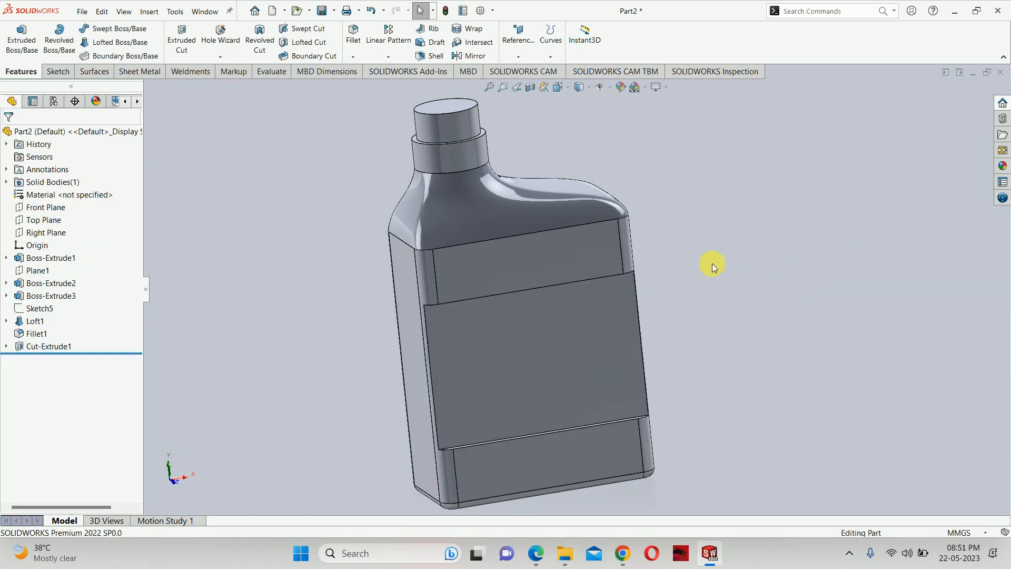
# Step: Check the neck wall thickness on the PDF drawing in Edge and shell the bottle in SOLIDWORKS 2 mm thick with no faces removed
pyautogui.moveTo(578, 311); pyautogui.dragTo(599, 389, button='middle')
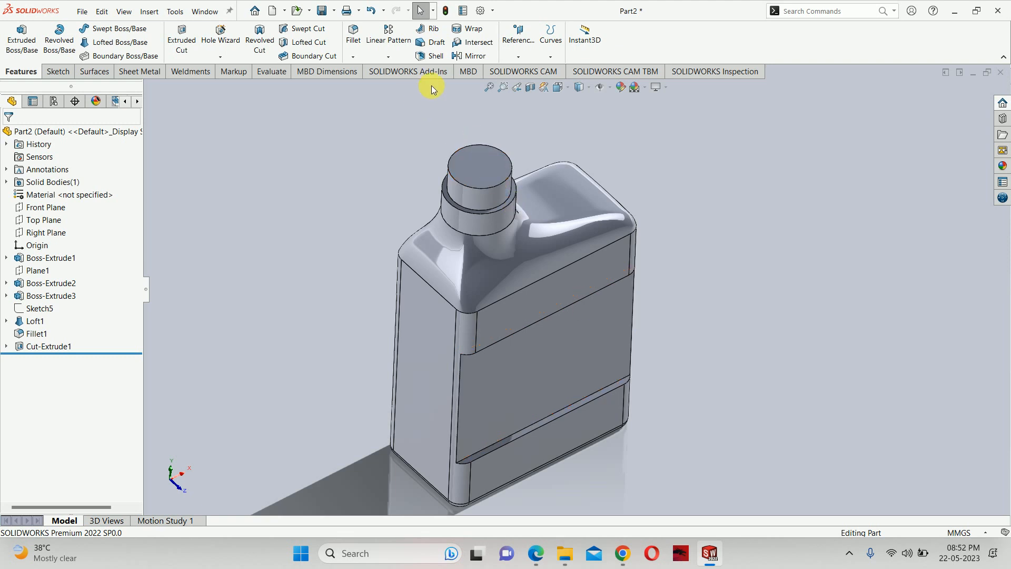
pyautogui.click(433, 55)
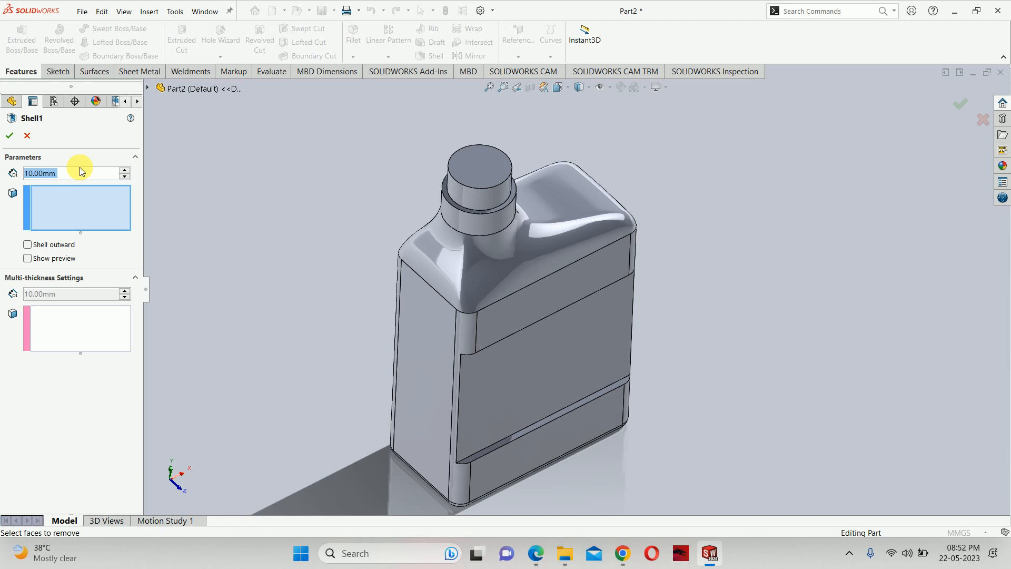
pyautogui.hotkey('alt', 'Tab')
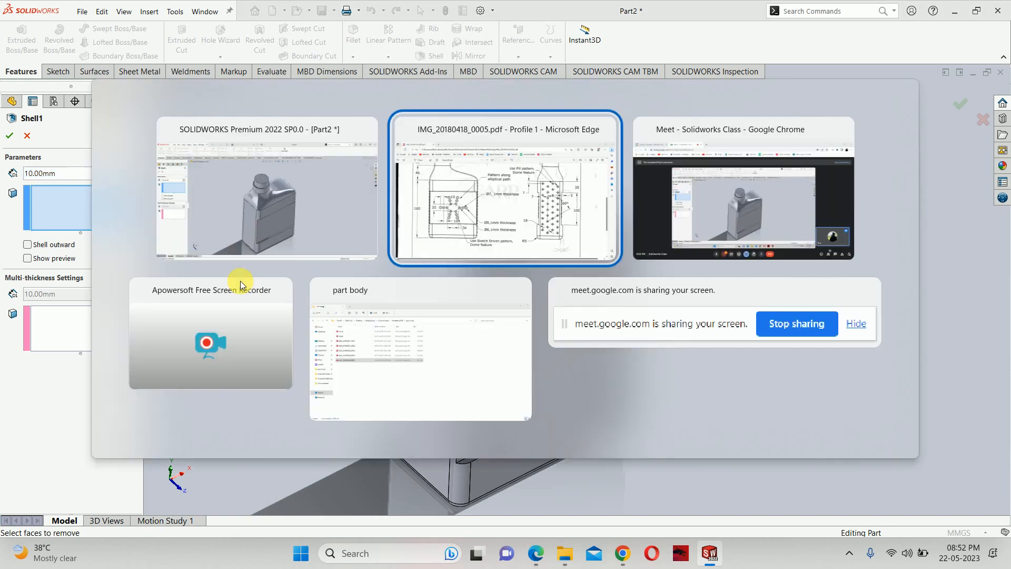
pyautogui.keyDown('ctrl'); pyautogui.scroll(2, 532, 326); pyautogui.keyUp('ctrl')
pyautogui.keyDown('ctrl'); pyautogui.scroll(-2, 532, 327); pyautogui.keyUp('ctrl')
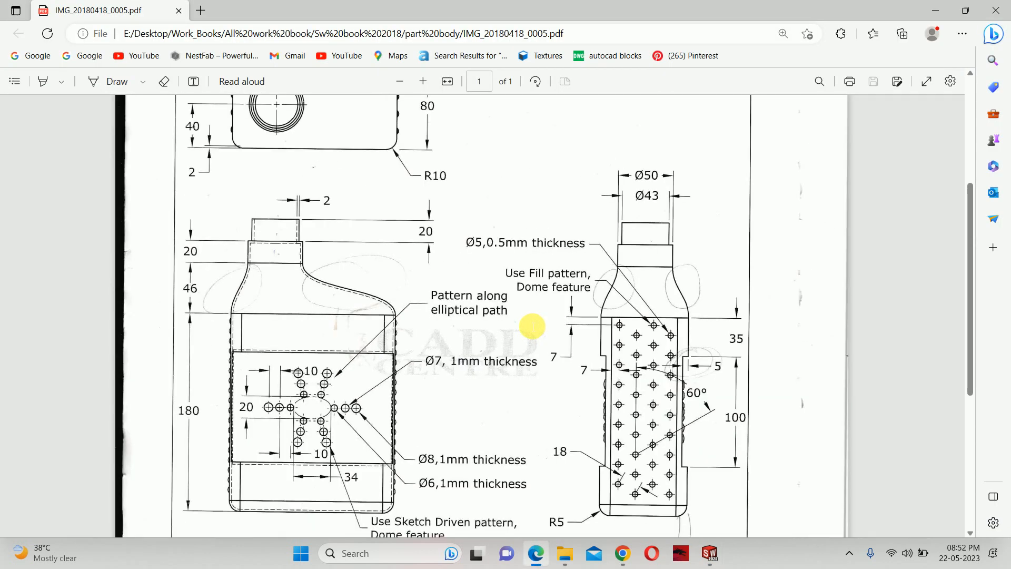
pyautogui.scroll(2, 277, 258)
pyautogui.scroll(-3, 303, 306)
pyautogui.keyDown('ctrl'); pyautogui.scroll(3, 303, 307); pyautogui.keyUp('ctrl')
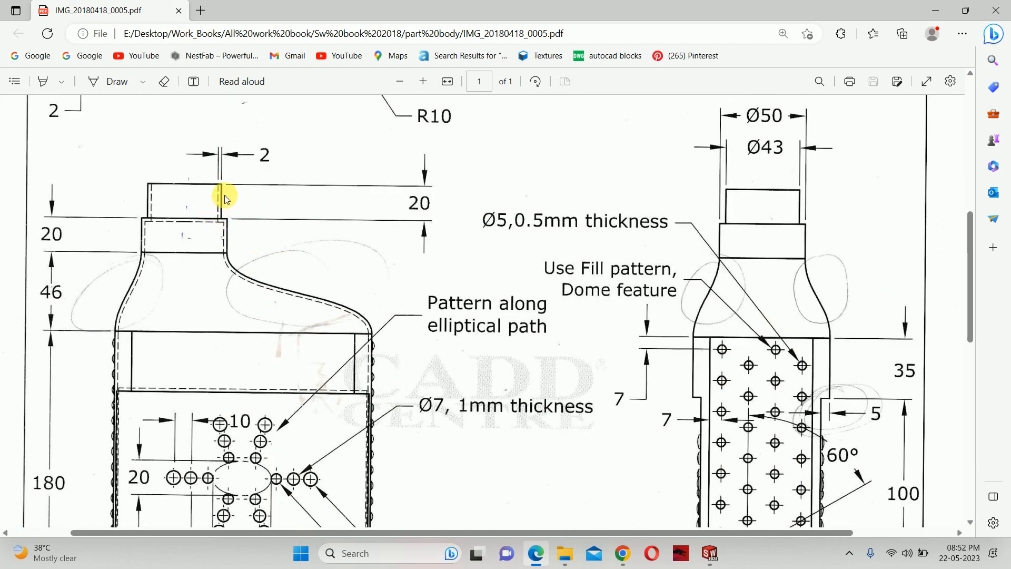
pyautogui.hotkey('alt', 'Tab')
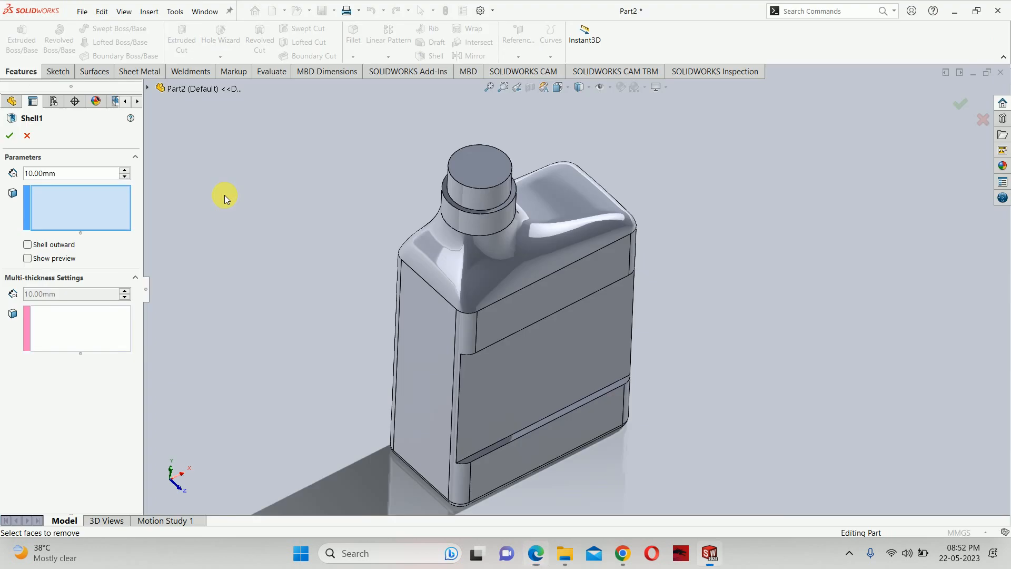
pyautogui.doubleClick(82, 173)
pyautogui.write('2')
pyautogui.press('Return')
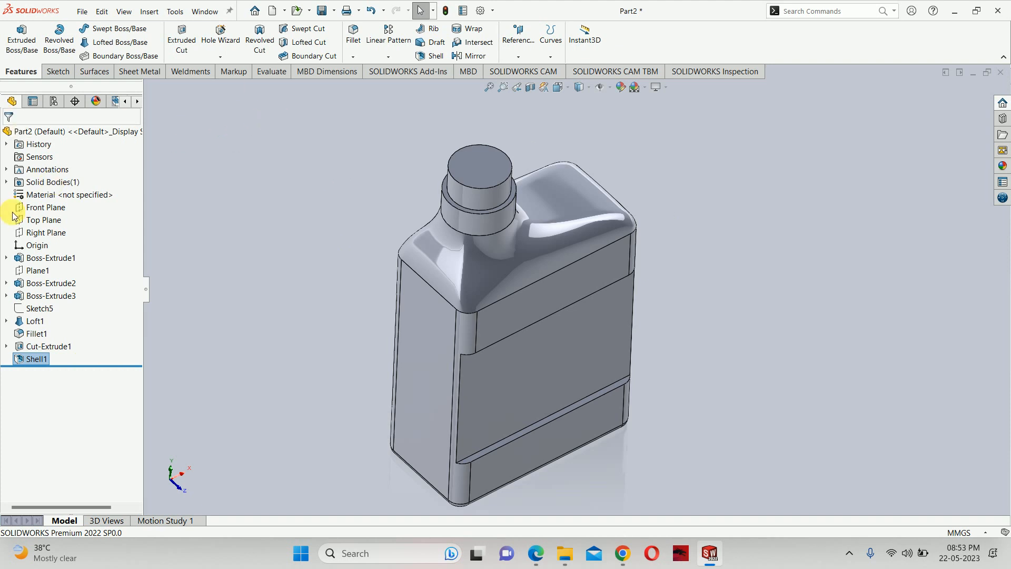
# Step: Inspect the hollow interior with a section view on the Front Plane, leaving the section unapplied
pyautogui.click(37, 207)
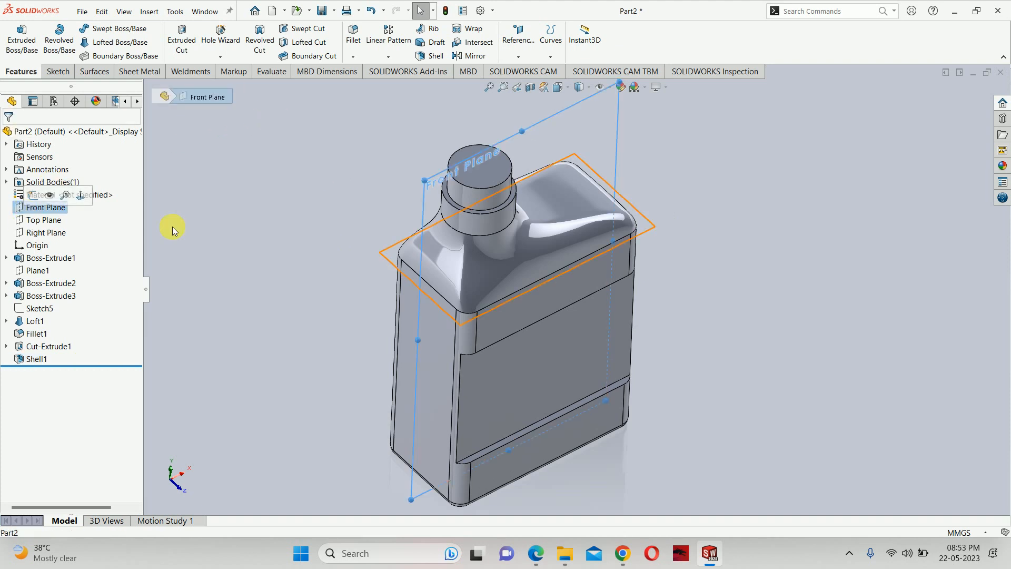
pyautogui.click(530, 87)
pyautogui.moveTo(541, 225); pyautogui.dragTo(577, 240, button='middle')
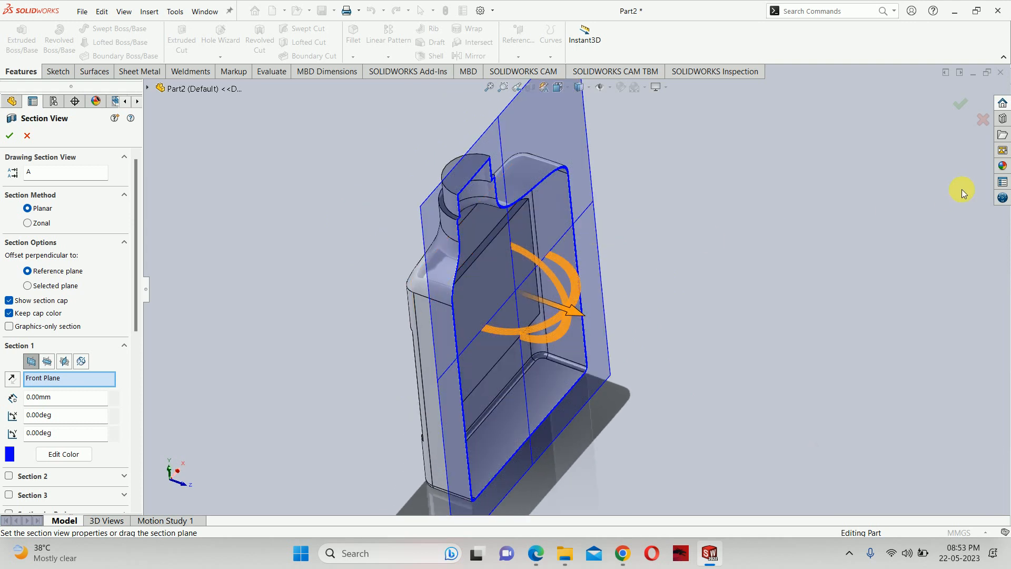
pyautogui.click(983, 120)
pyautogui.click(576, 166)
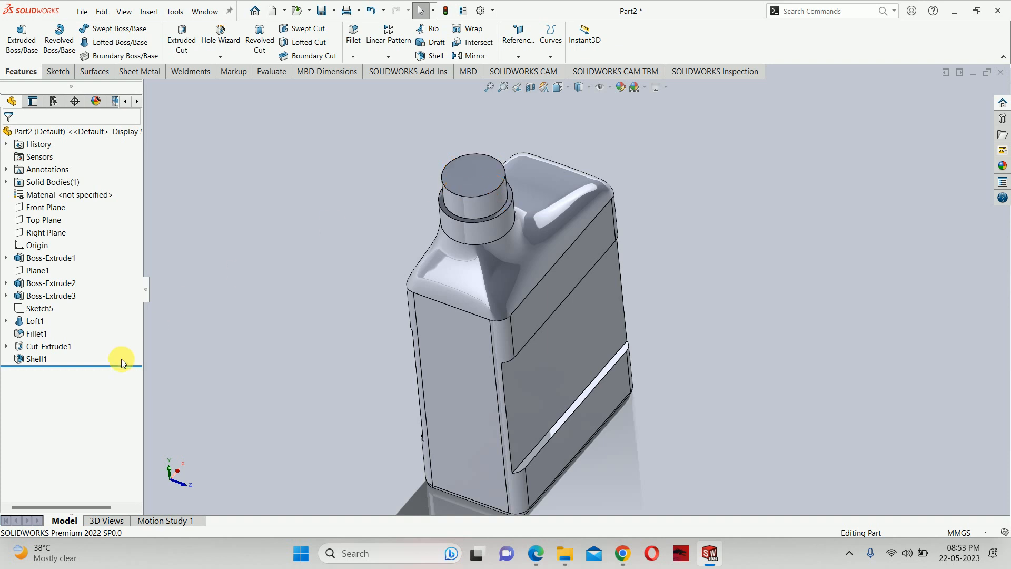
# Step: Edit the shell feature to remove the neck's top circular face
pyautogui.click(43, 360)
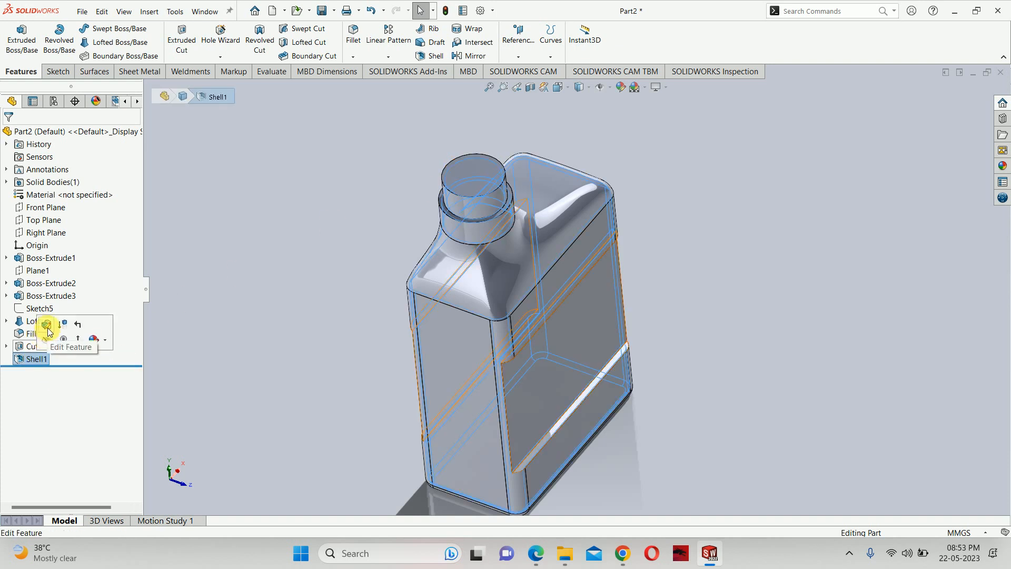
pyautogui.click(35, 328)
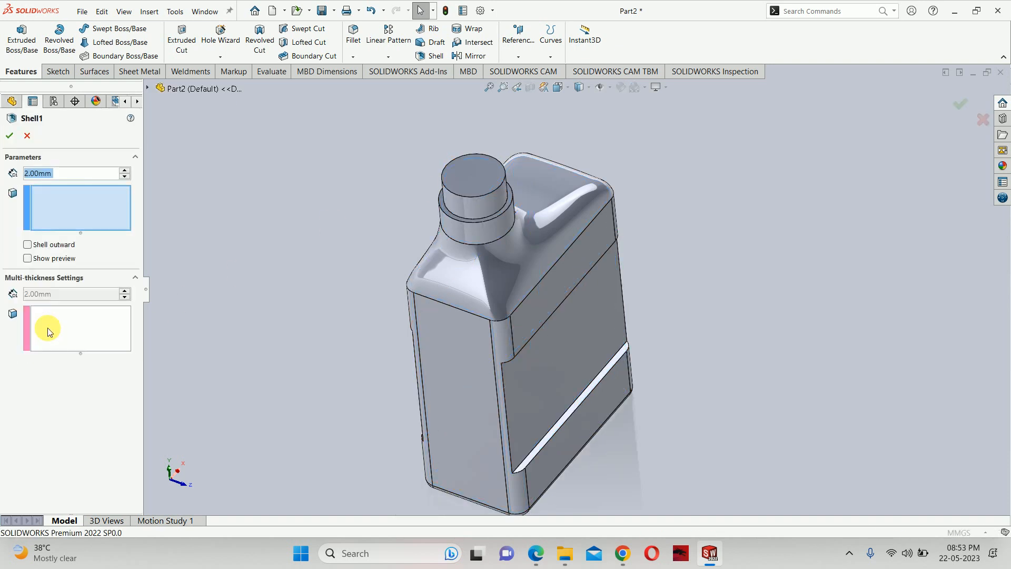
pyautogui.click(51, 201)
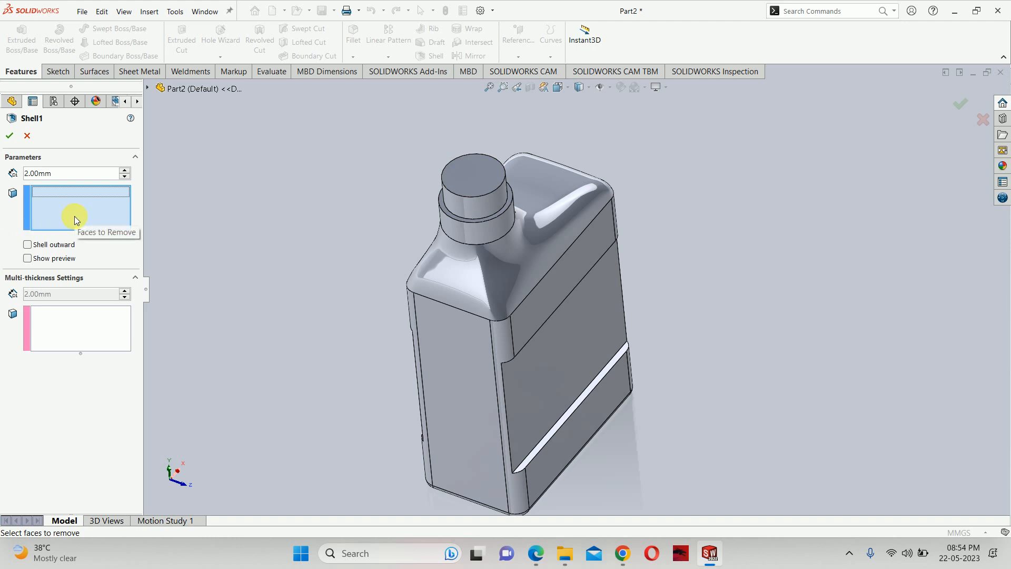
pyautogui.click(494, 167)
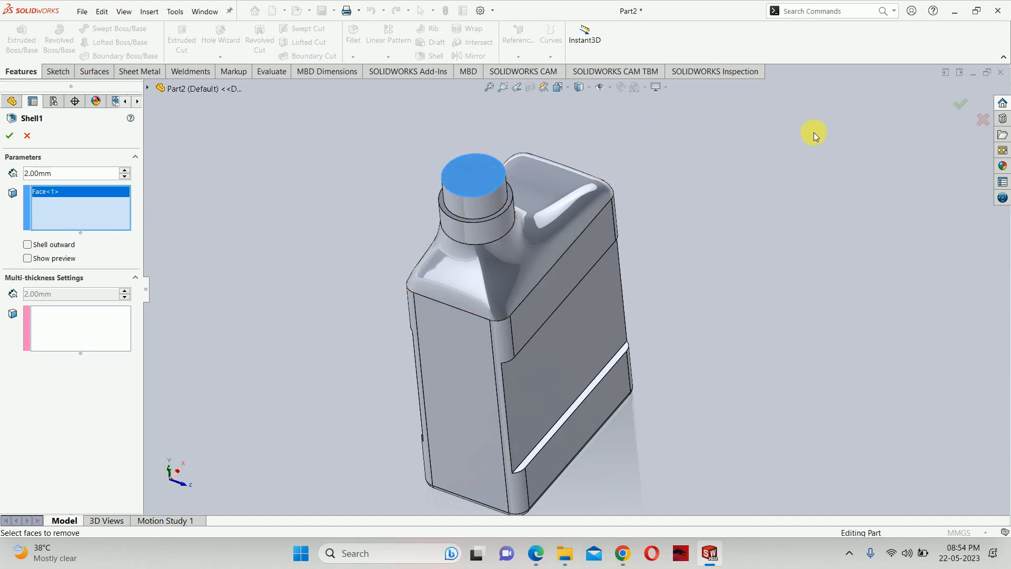
pyautogui.click(952, 112)
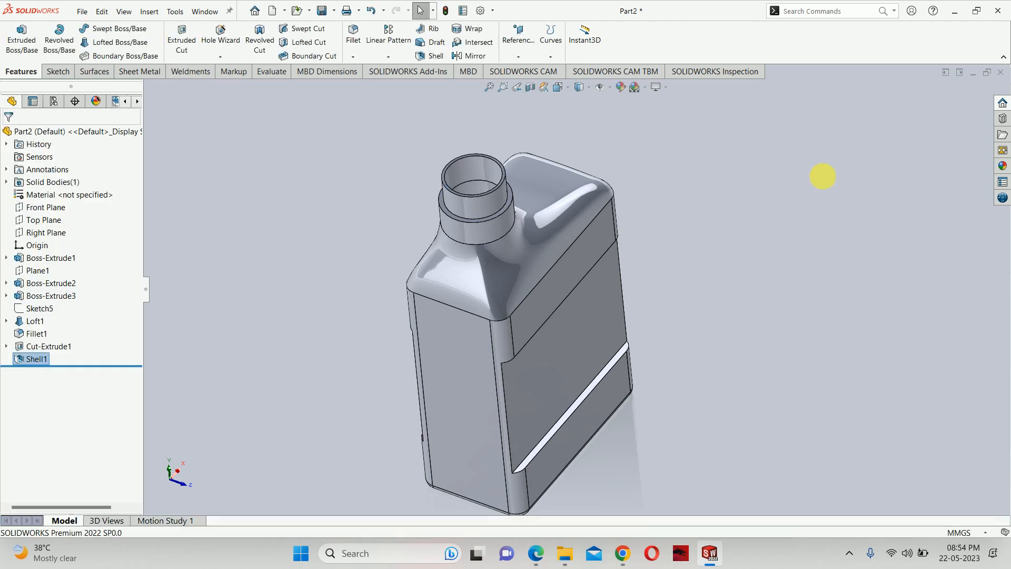
# Step: Inspect the opened bottle from several angles and examine the dome pattern dimensions on the PDF drawing in Edge
pyautogui.moveTo(757, 214); pyautogui.dragTo(768, 280, button='middle')
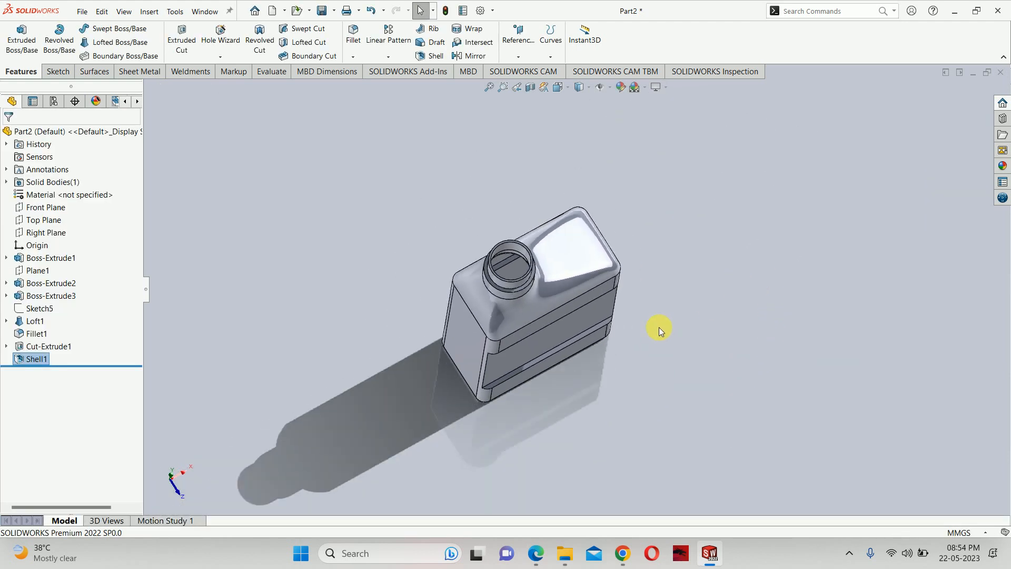
pyautogui.moveTo(574, 248); pyautogui.dragTo(542, 219, button='middle')
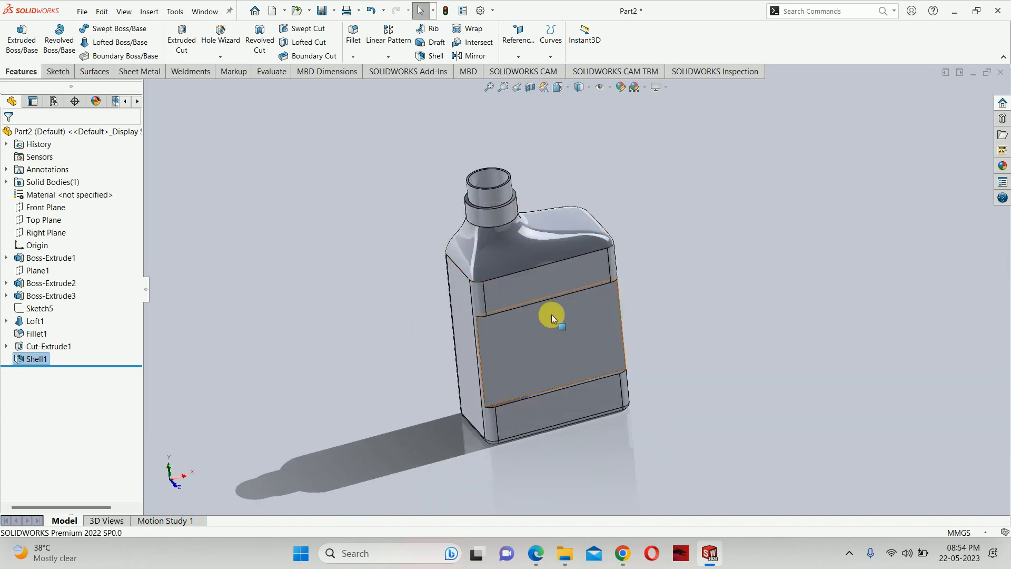
pyautogui.scroll(3, 545, 307)
pyautogui.scroll(2, 535, 332)
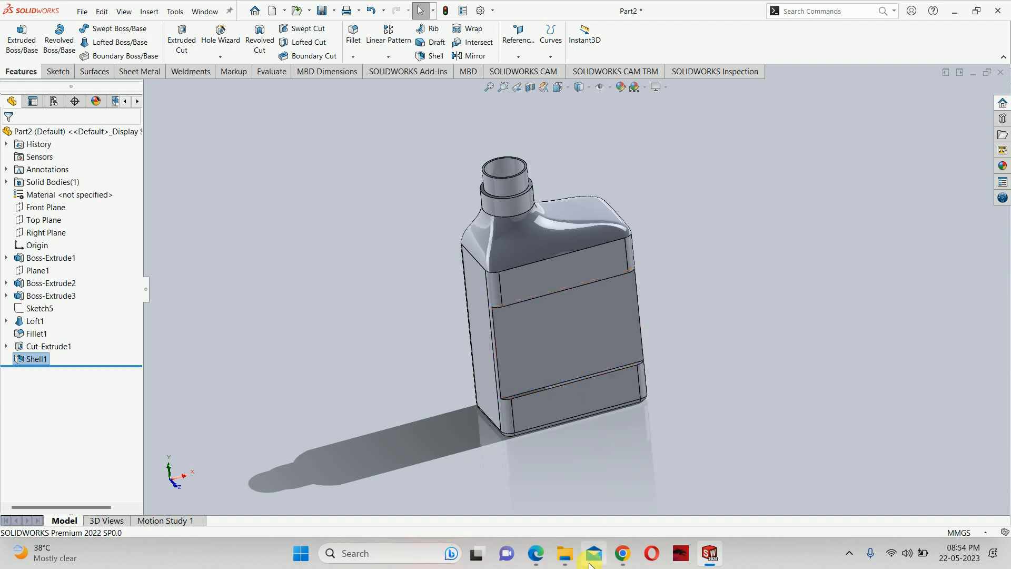
pyautogui.click(536, 552)
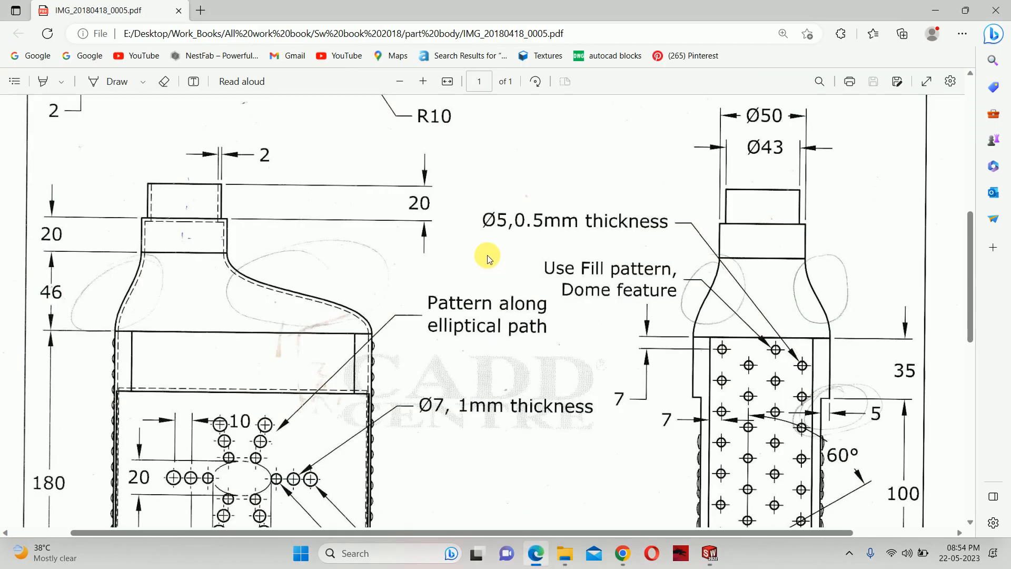
pyautogui.scroll(-3, 487, 258)
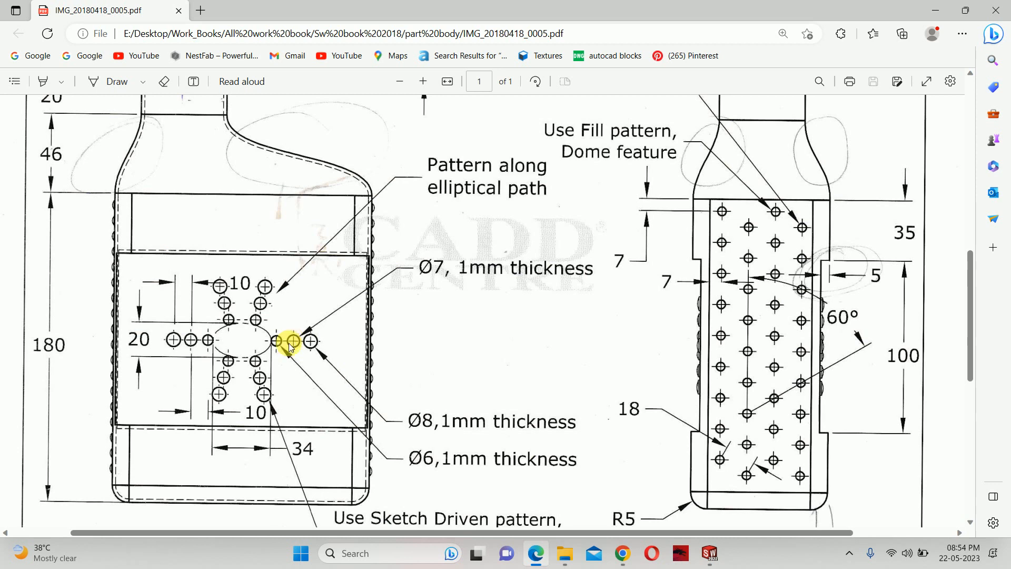
pyautogui.scroll(-1, 283, 352)
pyautogui.scroll(1, 294, 333)
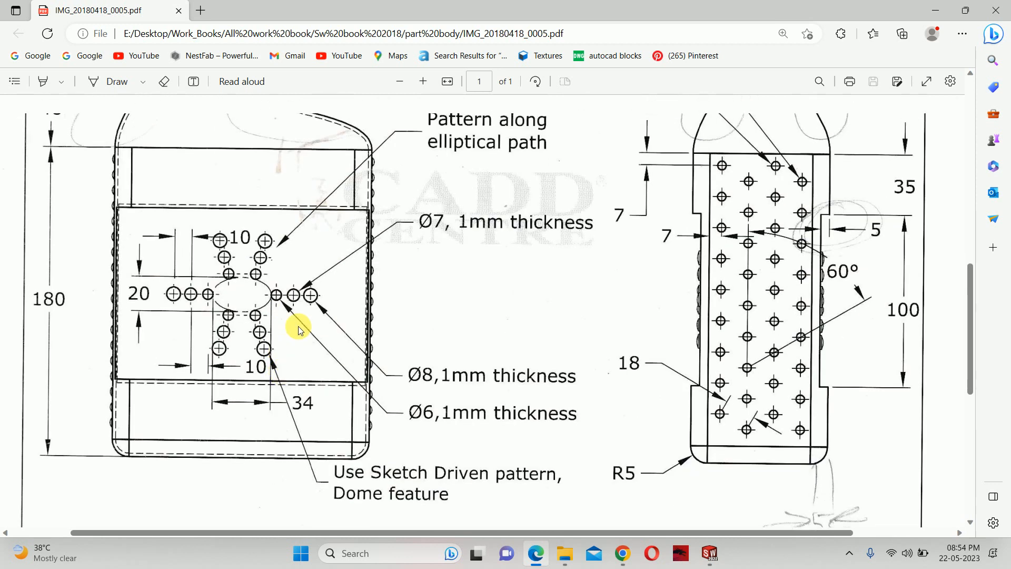
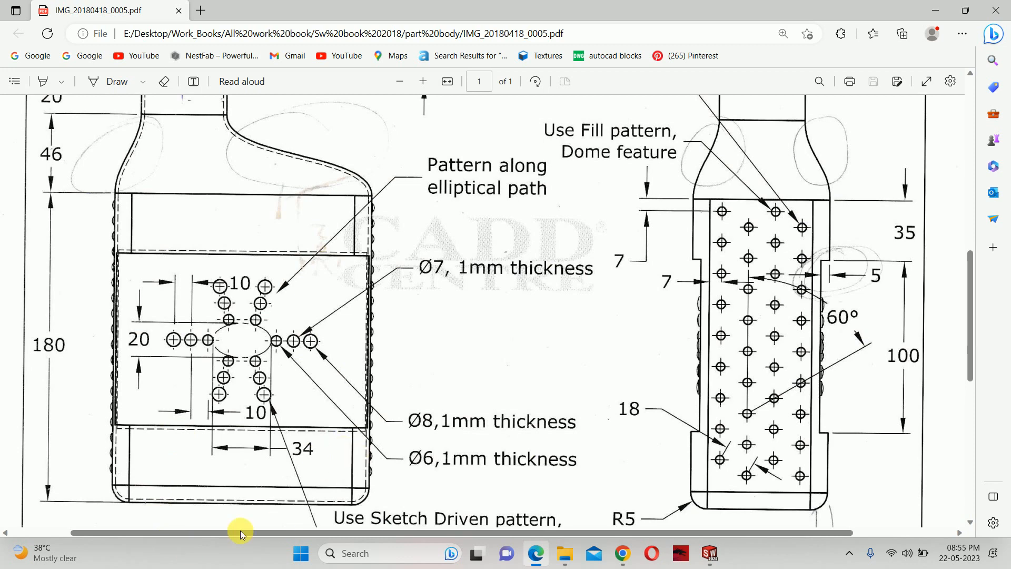
# Step: Switch back to SOLIDWORKS and start a sketch on the recessed broad front face
pyautogui.click(721, 552)
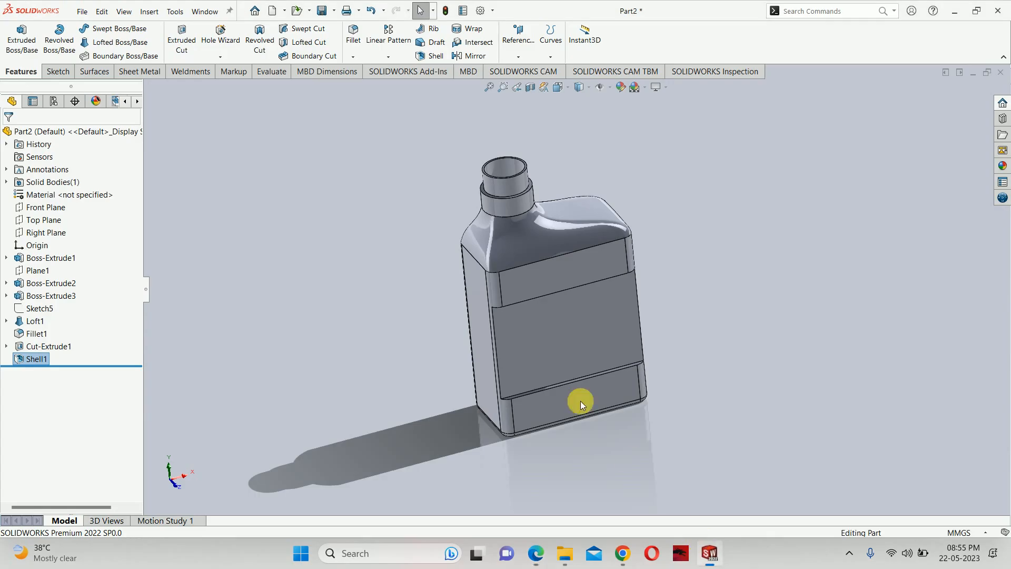
pyautogui.click(548, 352)
pyautogui.click(589, 321)
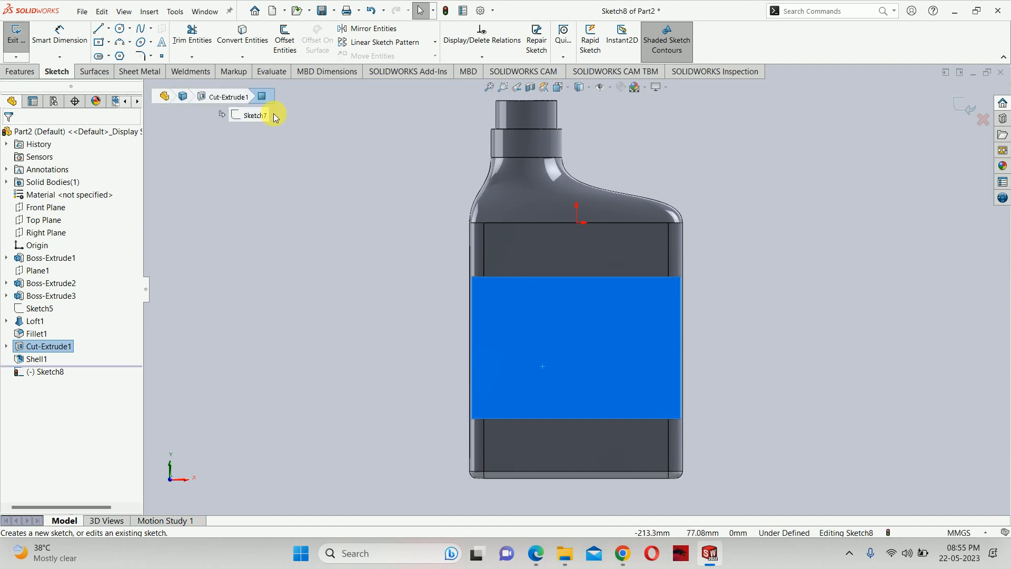
# Step: Draw a horizontal construction centerline across the recessed face, connecting the midpoints of its two vertical edges
pyautogui.click(108, 28)
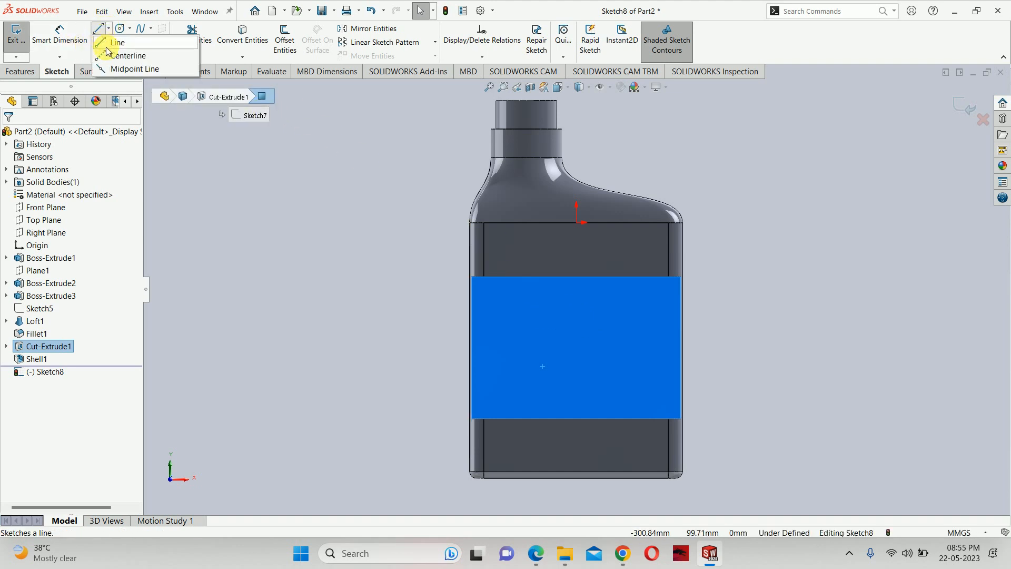
pyautogui.click(121, 56)
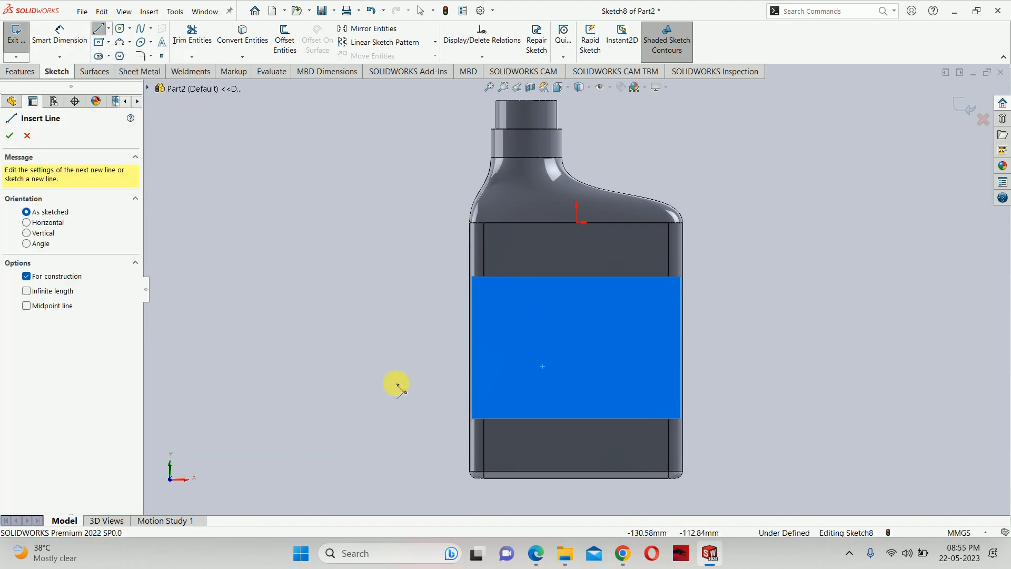
pyautogui.click(471, 348)
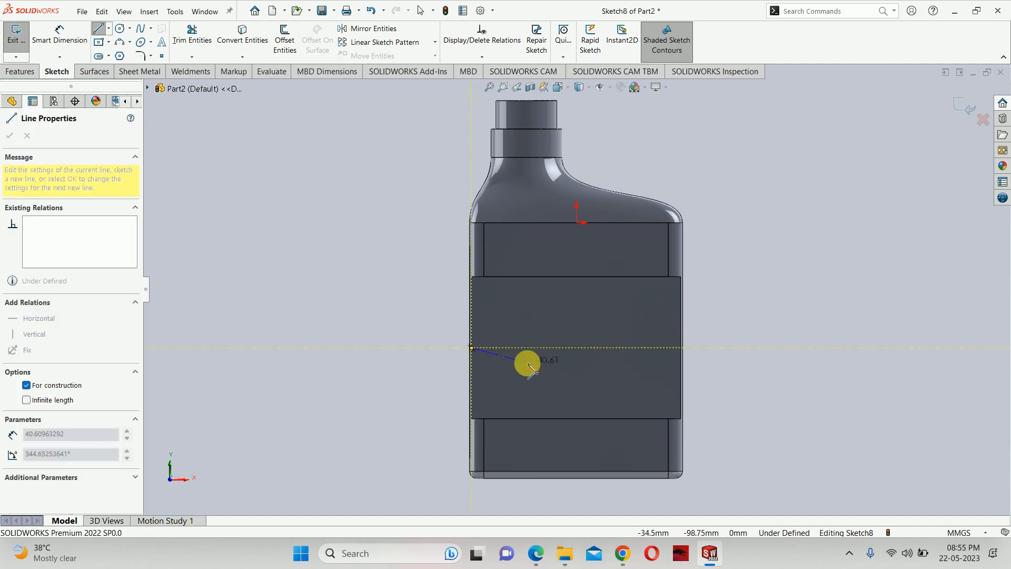
pyautogui.click(682, 348)
pyautogui.press('Escape')
# Step: Sketch an ellipse with radii of about 28 and 17 mm centred on the centerline's midpoint, and convert it to construction geometry
pyautogui.scroll(-2, 630, 363)
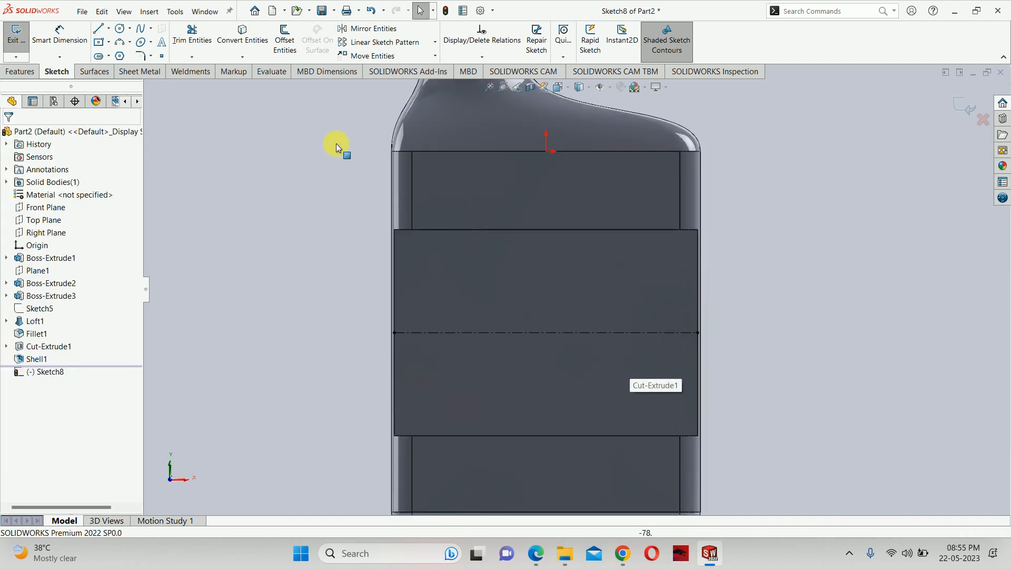
pyautogui.click(140, 43)
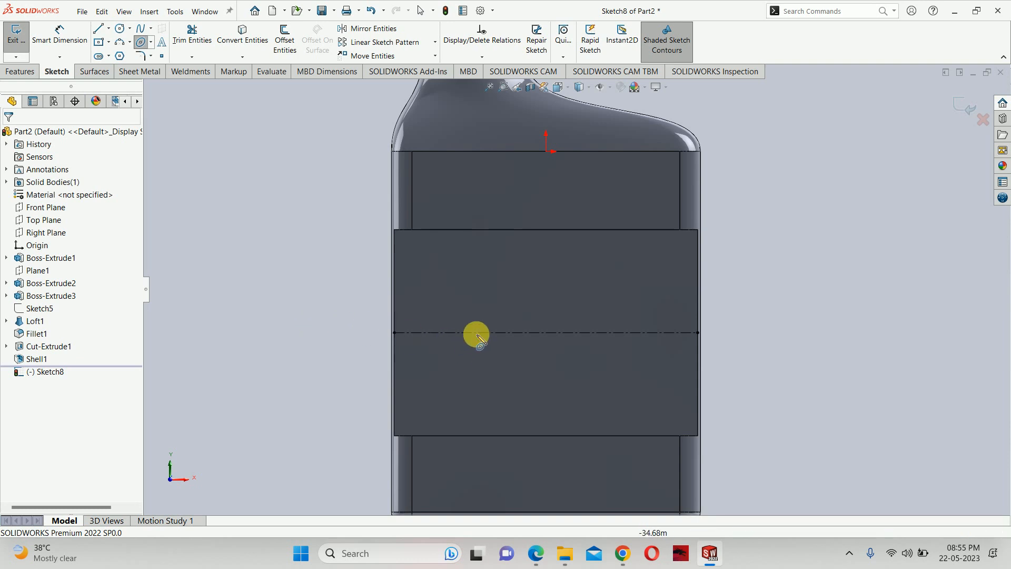
pyautogui.click(546, 334)
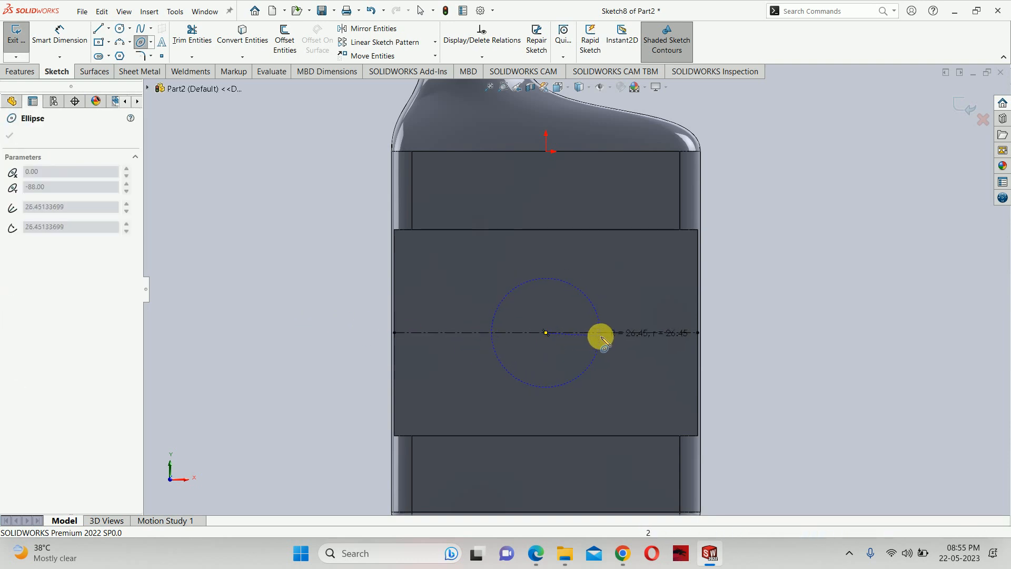
pyautogui.click(603, 333)
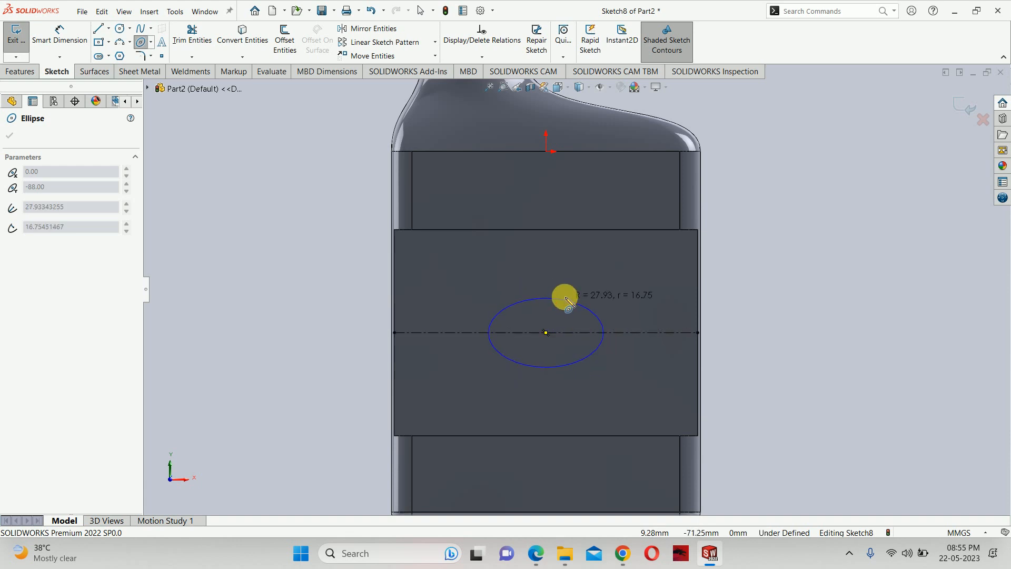
pyautogui.click(568, 300)
pyautogui.press('Escape')
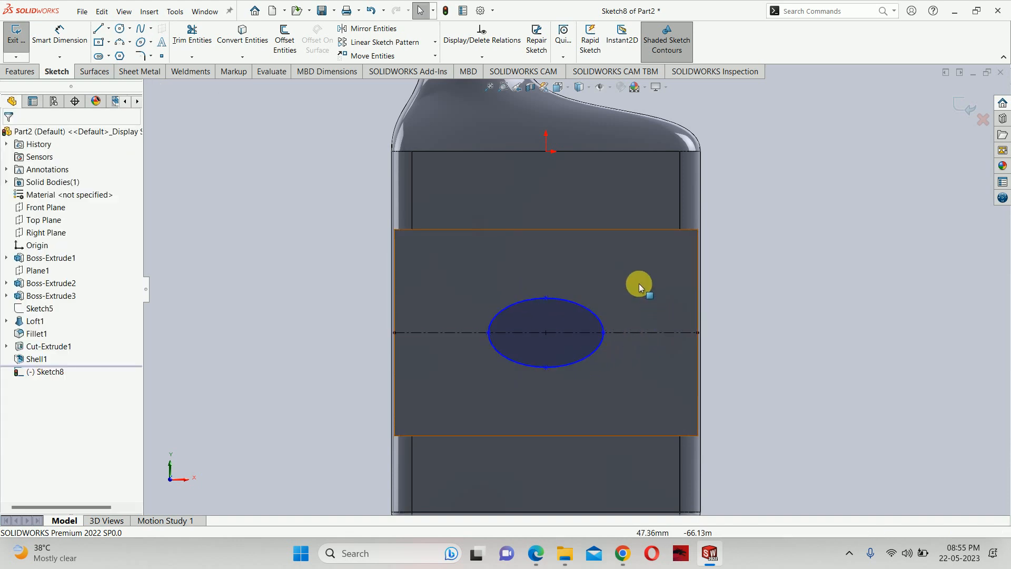
pyautogui.scroll(-2, 639, 284)
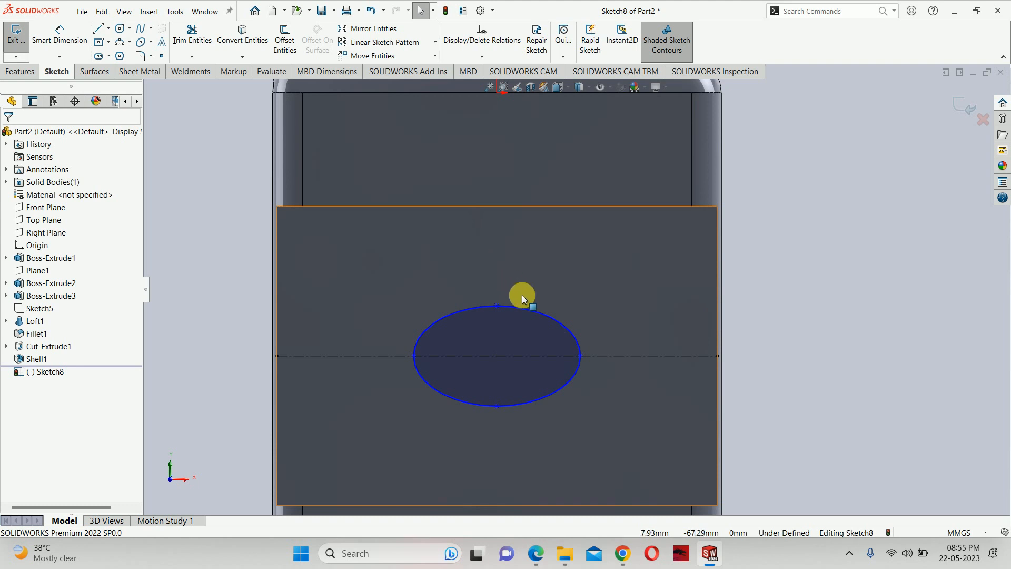
pyautogui.click(528, 308)
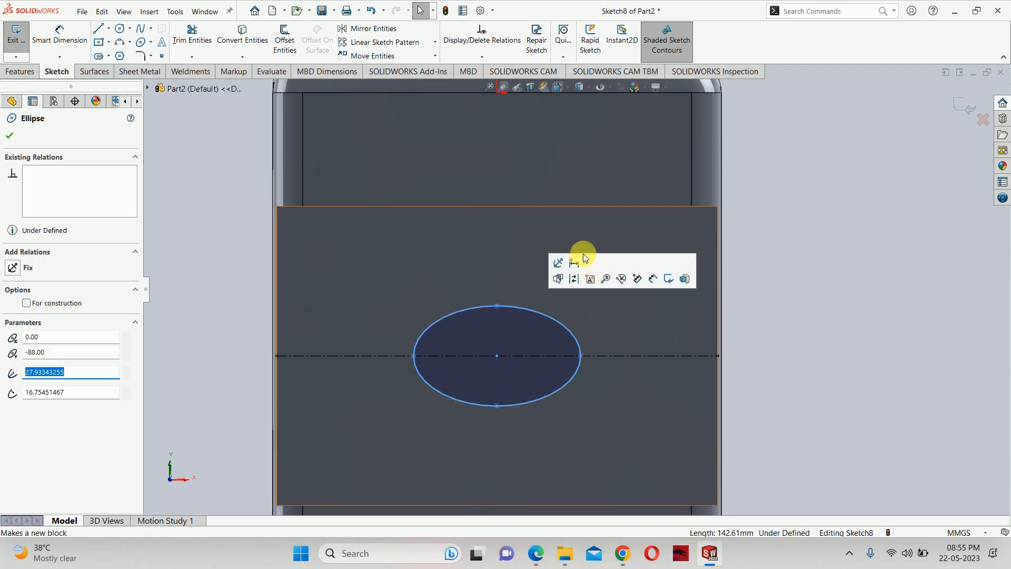
pyautogui.click(574, 279)
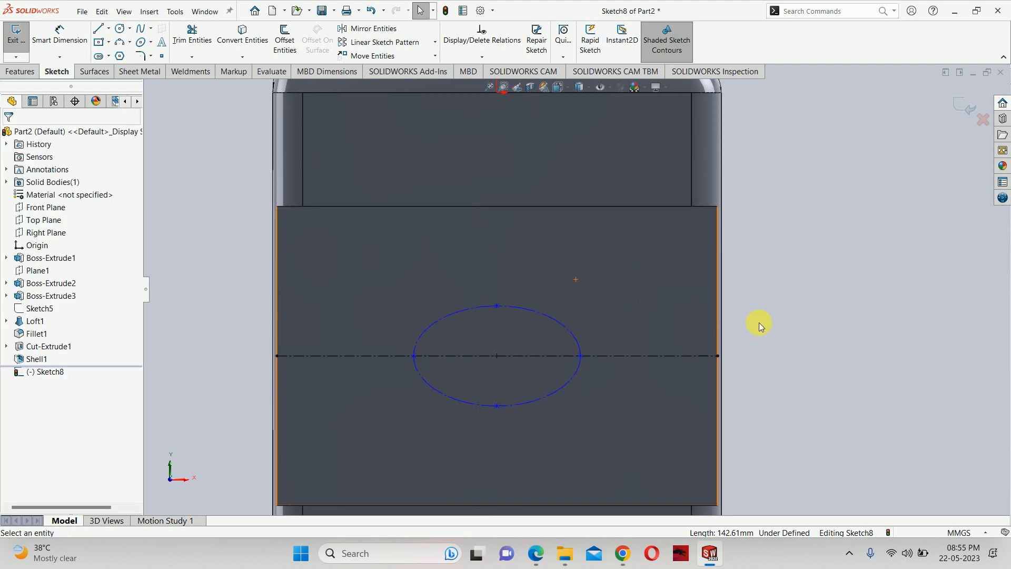
# Step: Check the dome layout on the PDF drawing in Edge, return to SOLIDWORKS and sketch a circle of about 6.7 mm radius tangent to the ellipse's right end
pyautogui.scroll(3, 781, 323)
pyautogui.press('c')
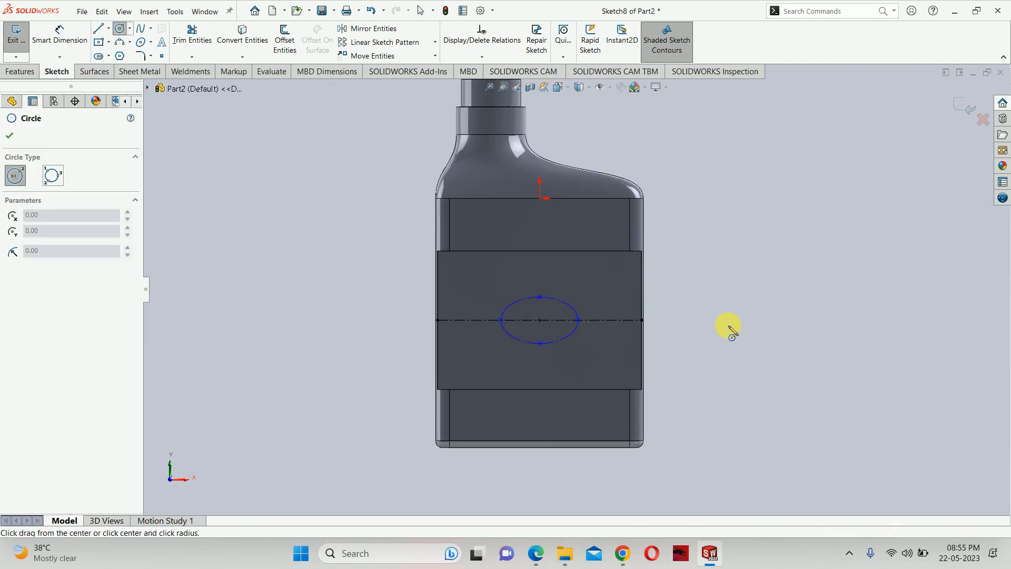
pyautogui.scroll(-3, 522, 309)
pyautogui.scroll(-2, 616, 330)
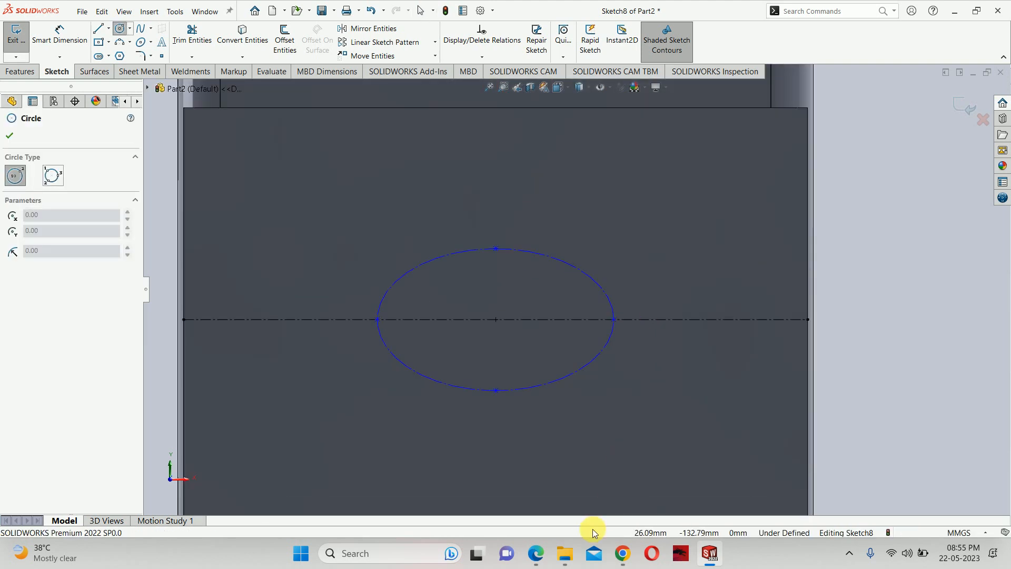
pyautogui.click(536, 553)
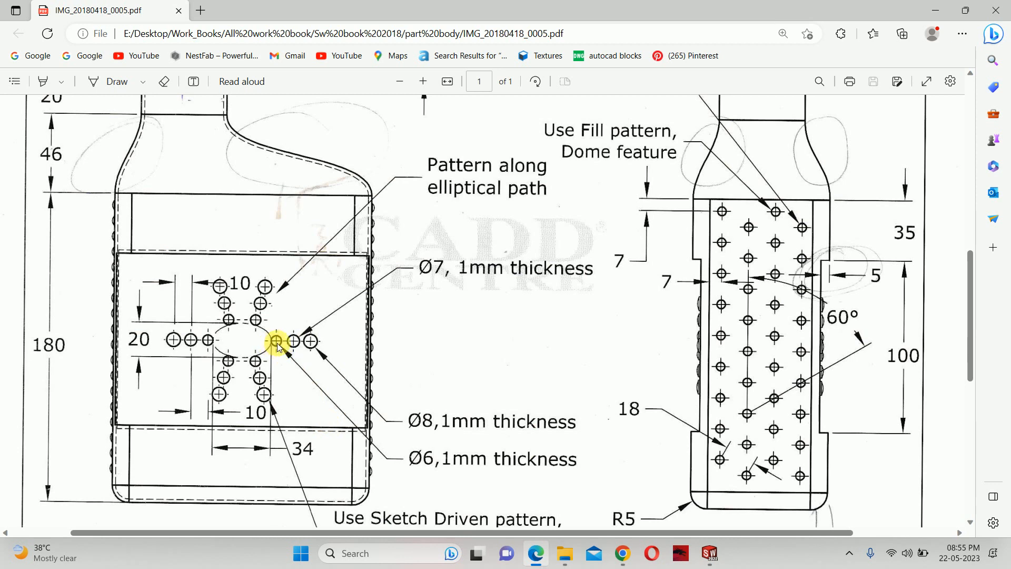
pyautogui.hotkey('alt', 'Tab')
pyautogui.click(522, 247)
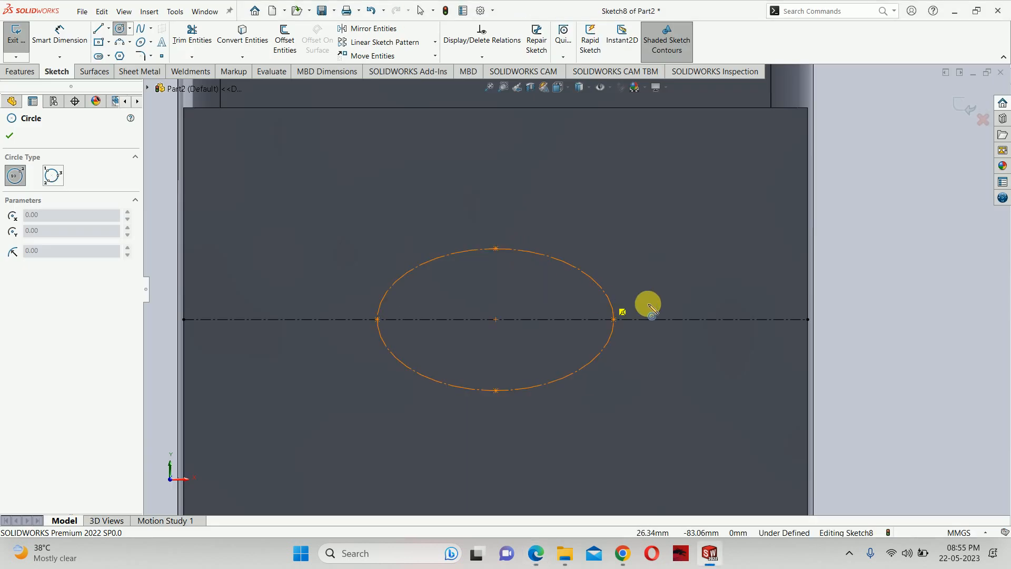
pyautogui.click(642, 319)
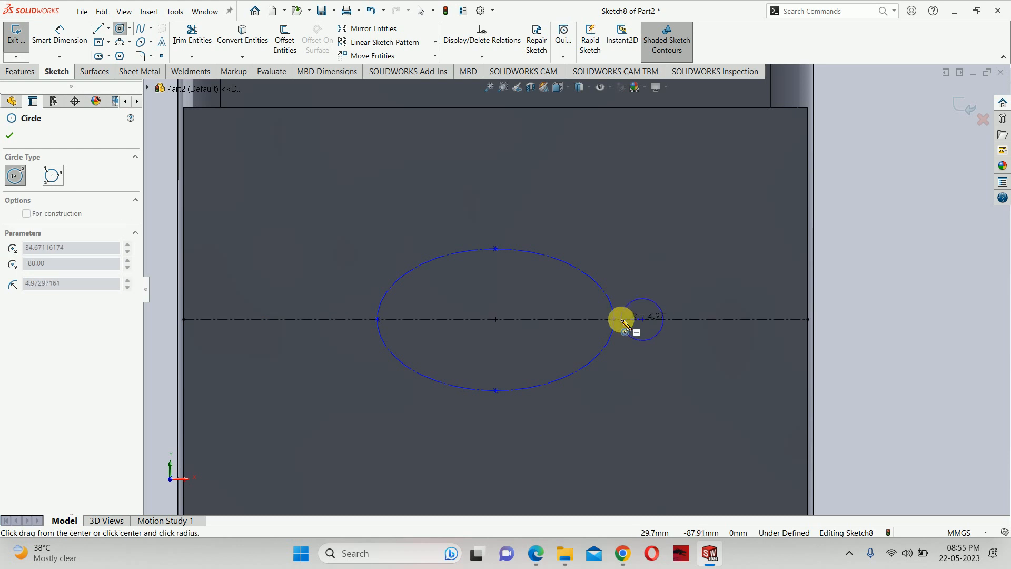
pyautogui.click(615, 319)
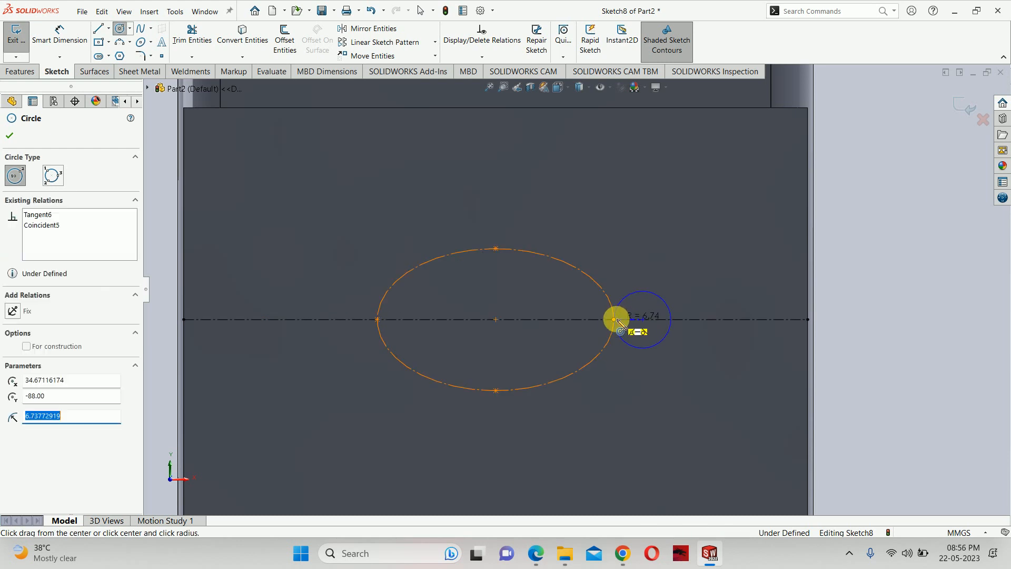
# Step: Sketch two more circles with radii of about 4.8 and 5.1 mm on the centerline, to the right of the tangent circle
pyautogui.scroll(-3, 691, 332)
pyautogui.click(708, 303)
pyautogui.click(706, 269)
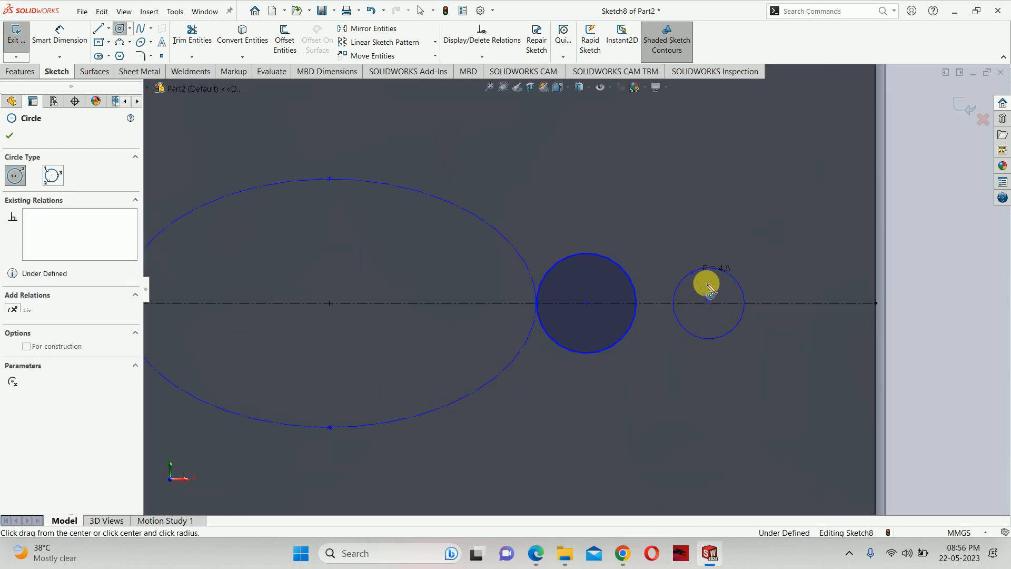
pyautogui.click(796, 303)
pyautogui.click(793, 266)
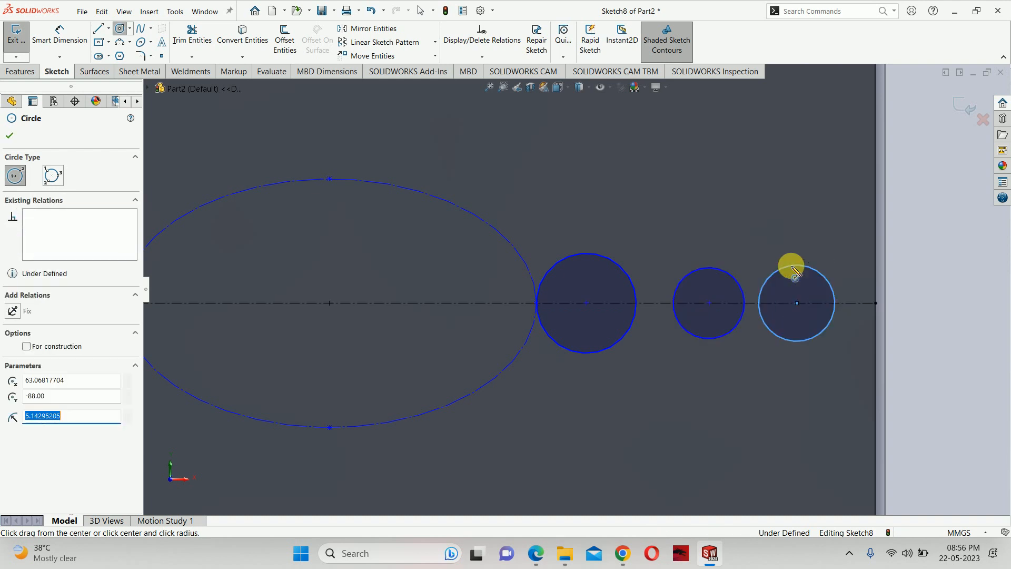
pyautogui.press('Escape')
# Step: Dimension the circle touching the ellipse to a diameter of 6 mm
pyautogui.scroll(4, 608, 346)
pyautogui.moveTo(608, 346); pyautogui.dragTo(596, 311, button='right')
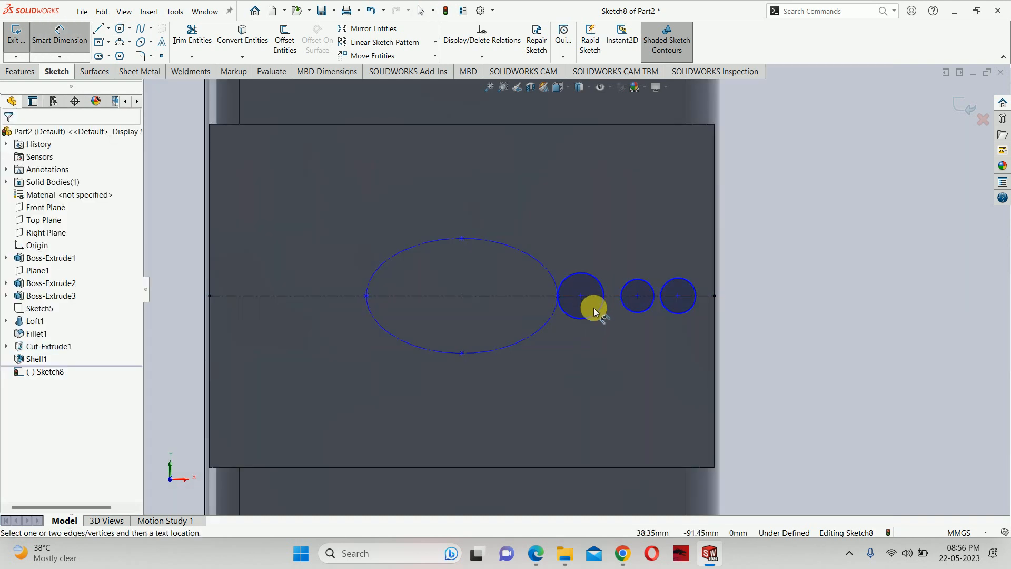
pyautogui.click(593, 314)
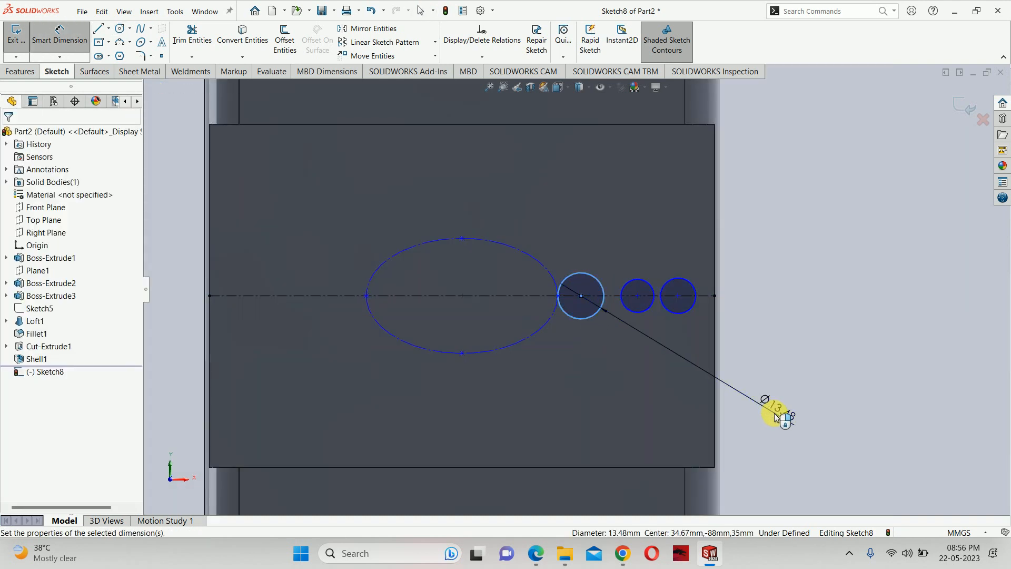
pyautogui.click(774, 414)
pyautogui.write('6')
pyautogui.press('Return')
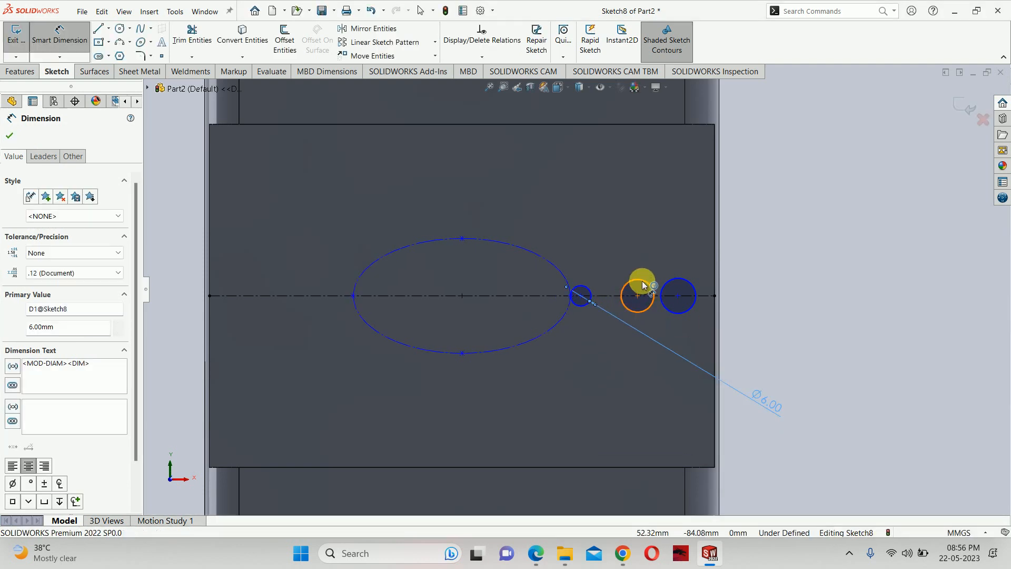
# Step: Dimension the middle circle to a diameter of 7 mm and the outermost circle to 8 mm
pyautogui.click(643, 280)
pyautogui.click(738, 220)
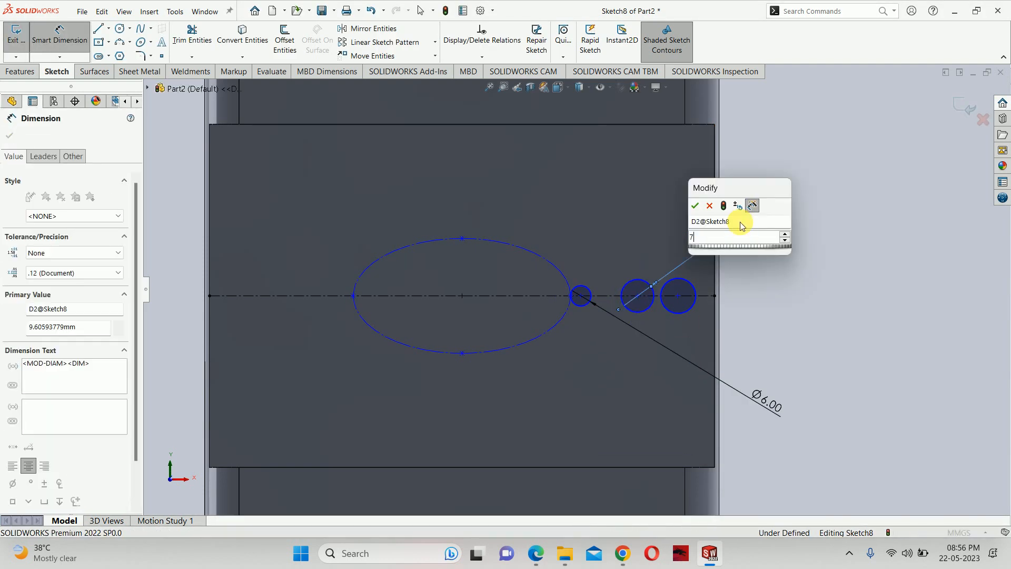
pyautogui.write('7')
pyautogui.press('Return')
pyautogui.click(694, 302)
pyautogui.click(817, 361)
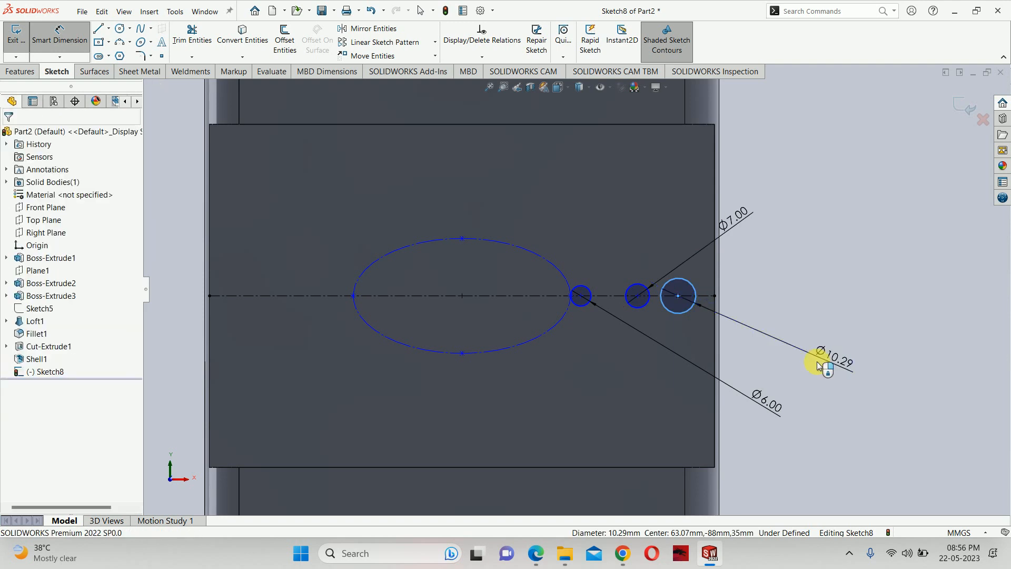
pyautogui.press('Escape')
# Step: Check the circle spacing on the PDF drawing in Edge, return to SOLIDWORKS and dimension the 6 mm and 7 mm circle centres 10 mm apart
pyautogui.hotkey('alt', 'Tab')
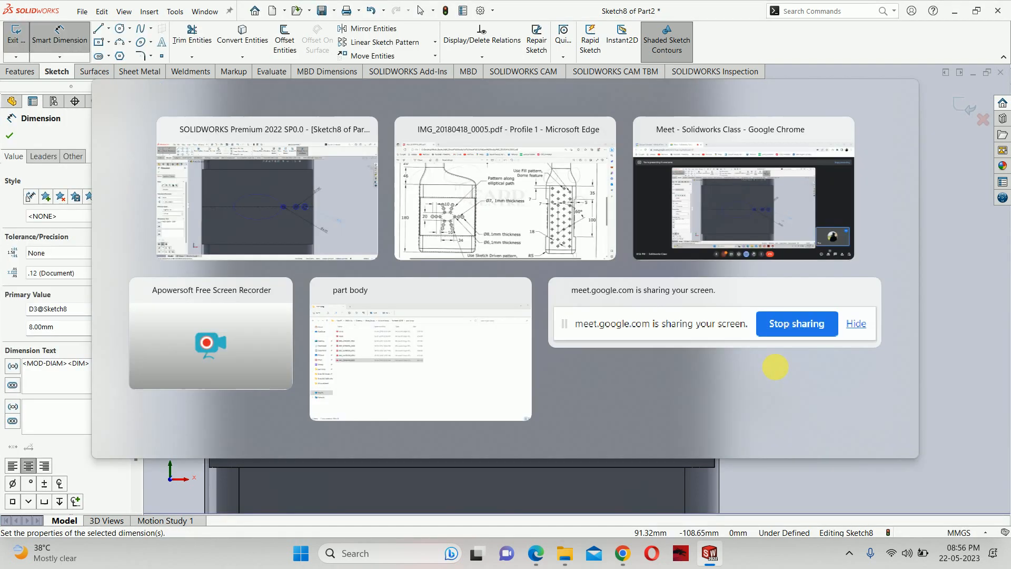
pyautogui.keyDown('ctrl'); pyautogui.scroll(-1, 287, 371); pyautogui.keyUp('ctrl')
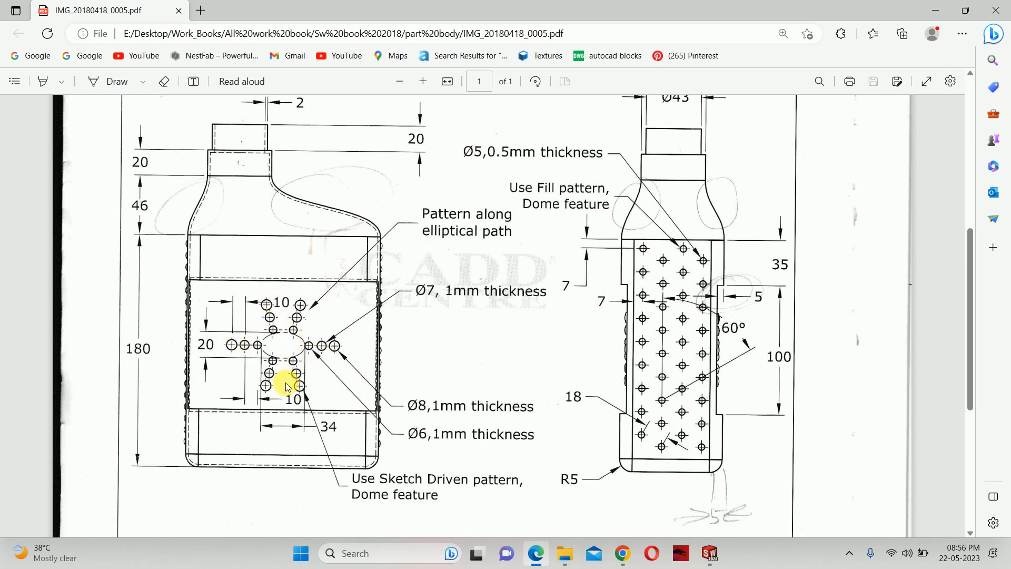
pyautogui.hotkey('alt', 'Tab')
pyautogui.scroll(-3, 675, 258)
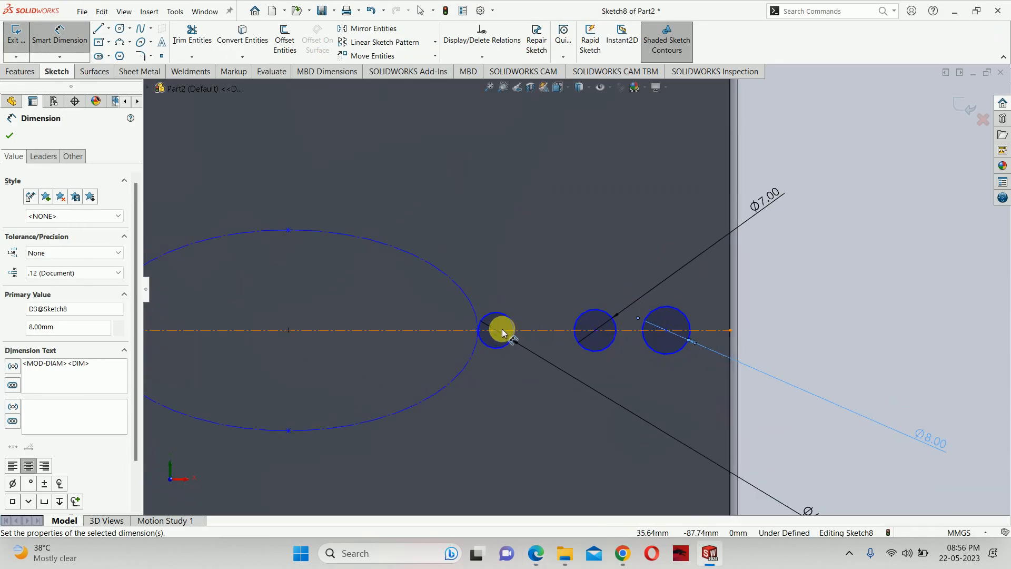
pyautogui.click(497, 330)
pyautogui.click(595, 330)
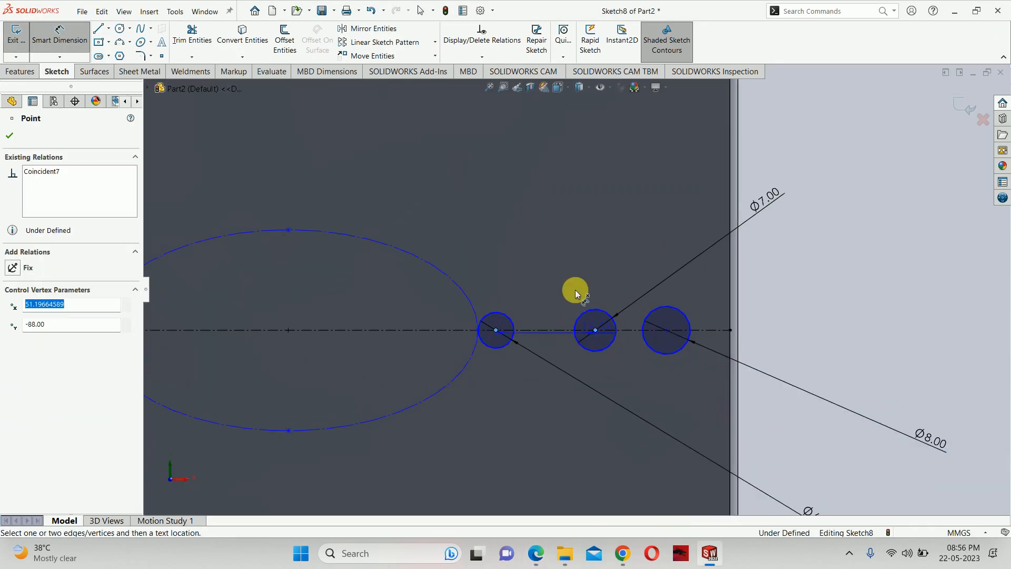
pyautogui.click(541, 211)
pyautogui.write('10')
pyautogui.press('Return')
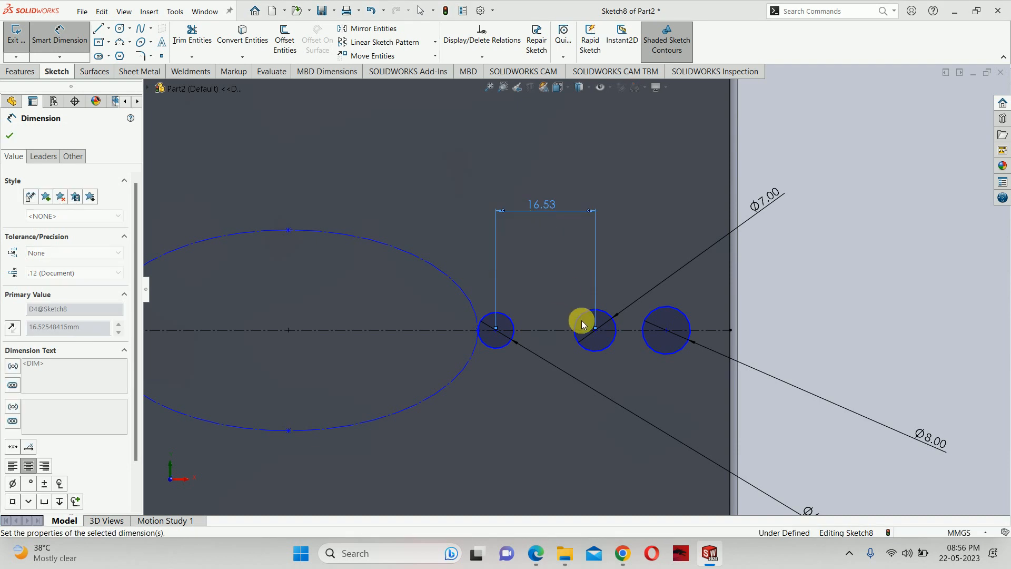
# Step: Dimension the centres of the 7 mm and 8 mm circles 10 mm apart
pyautogui.click(695, 300)
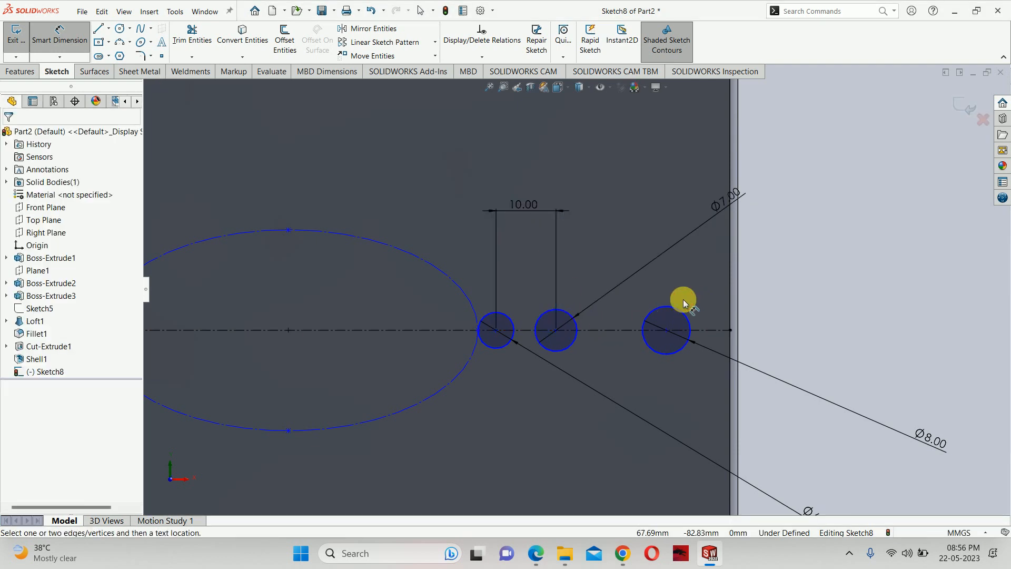
pyautogui.click(552, 334)
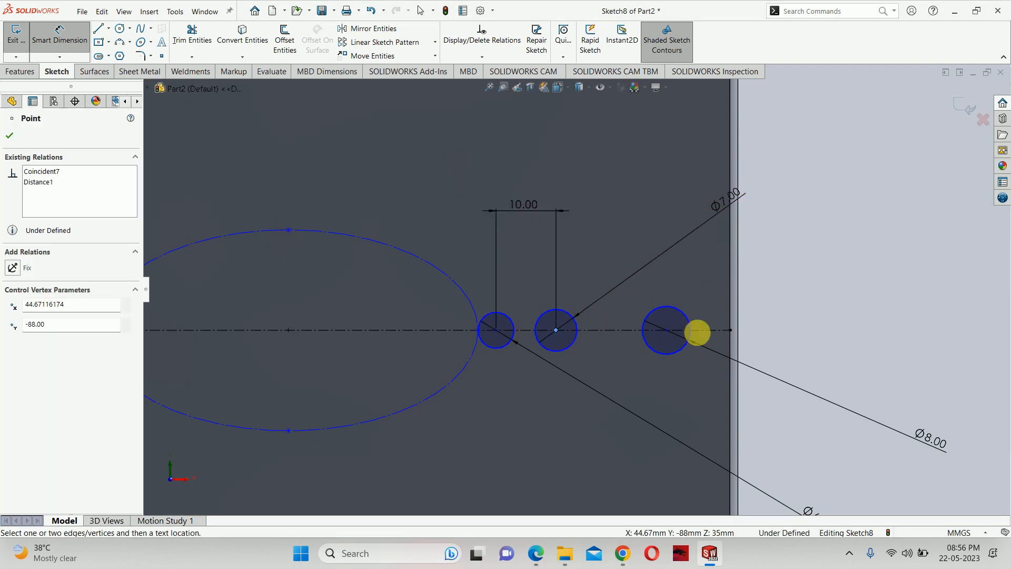
pyautogui.click(665, 331)
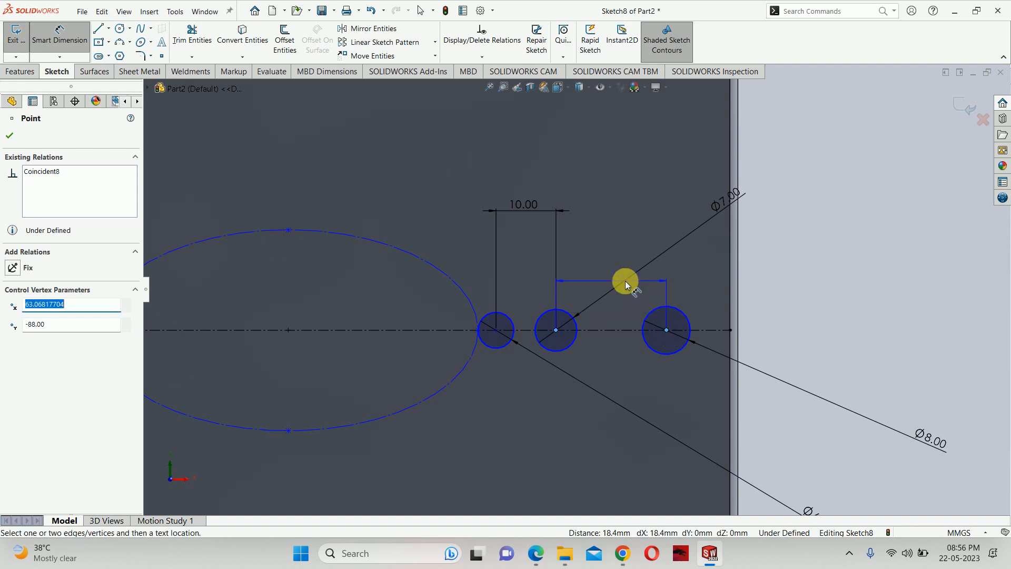
pyautogui.click(609, 255)
pyautogui.write('10')
pyautogui.press('Return')
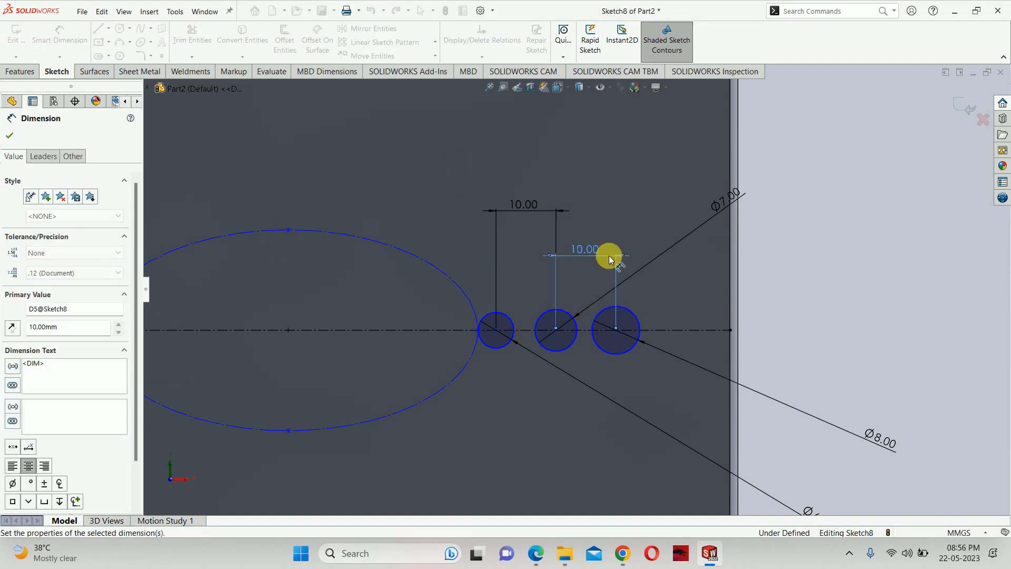
# Step: Check the ellipse size on the PDF drawing in Edge, return to SOLIDWORKS and dimension the ellipse's horizontal axis to 34 mm
pyautogui.scroll(3, 496, 285)
pyautogui.scroll(-2, 588, 321)
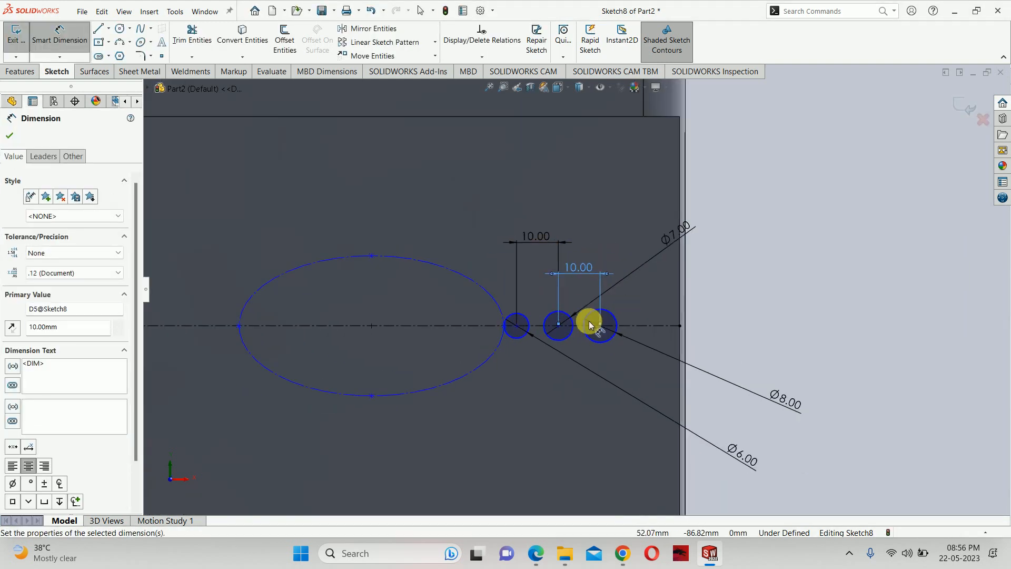
pyautogui.hotkey('alt', 'Tab')
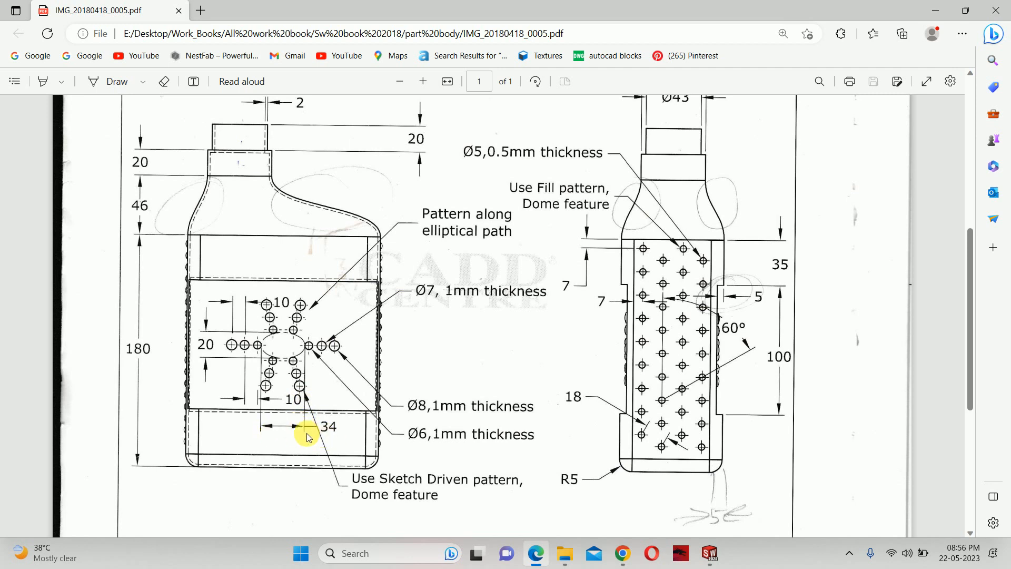
pyautogui.hotkey('alt', 'Tab')
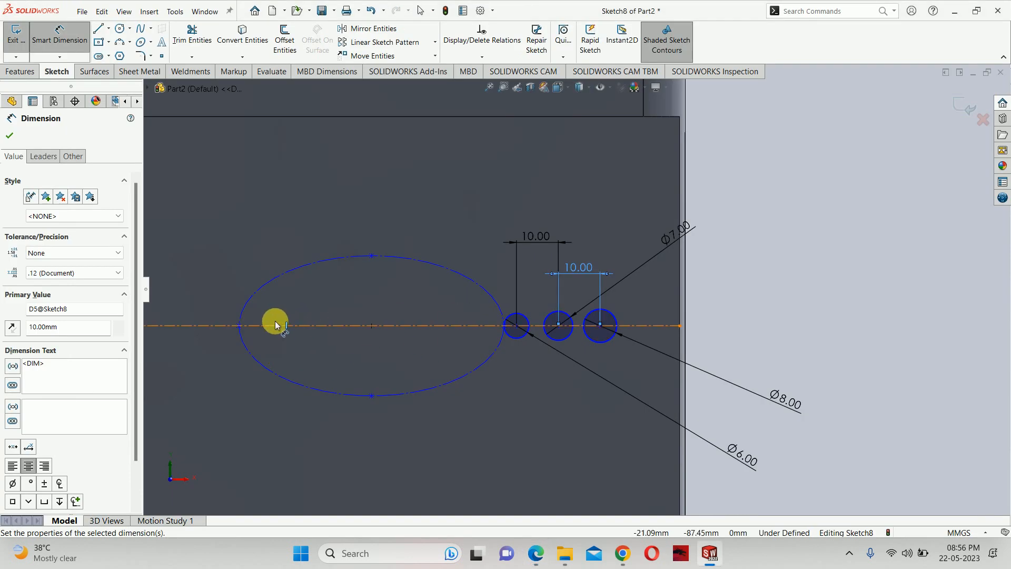
pyautogui.click(239, 326)
pyautogui.click(504, 326)
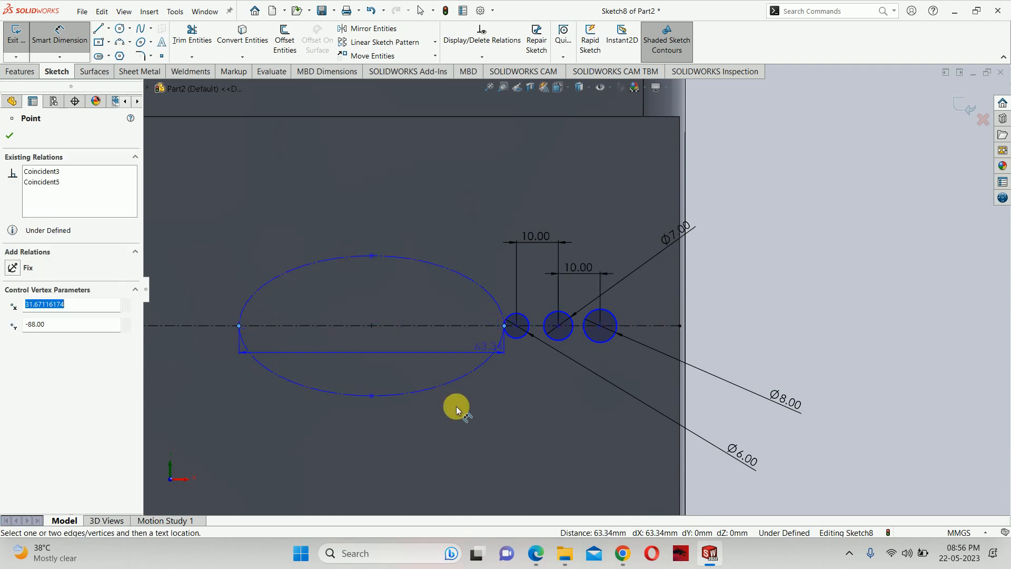
pyautogui.click(397, 440)
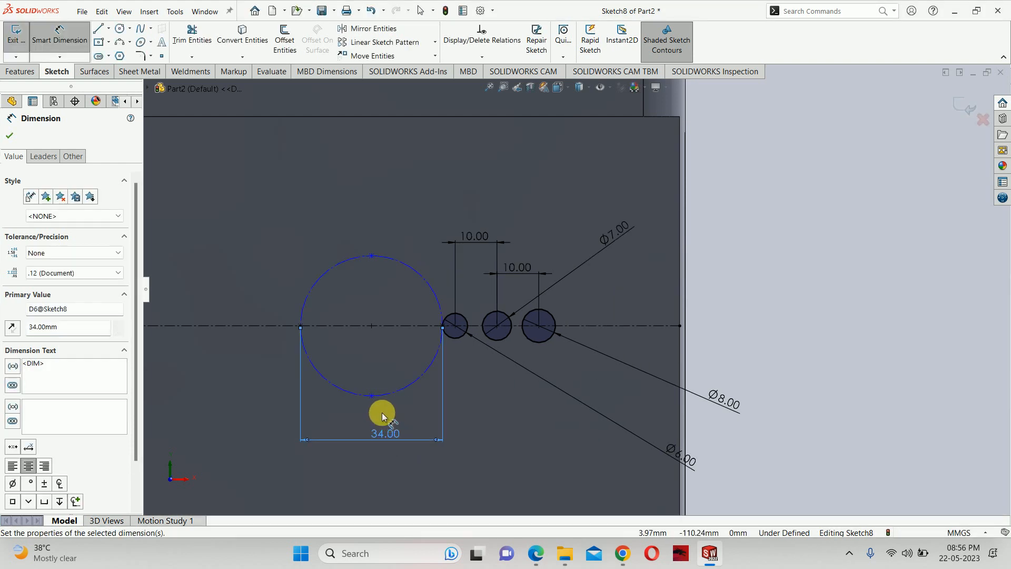
# Step: Try to dimension the ellipse's full height between its upper and lower points
pyautogui.click(372, 397)
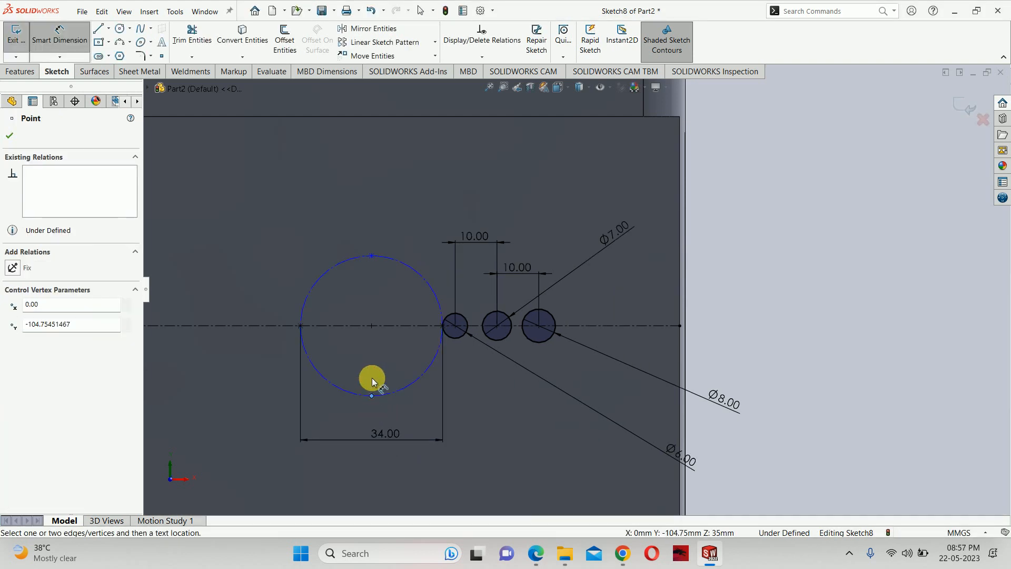
pyautogui.click(371, 257)
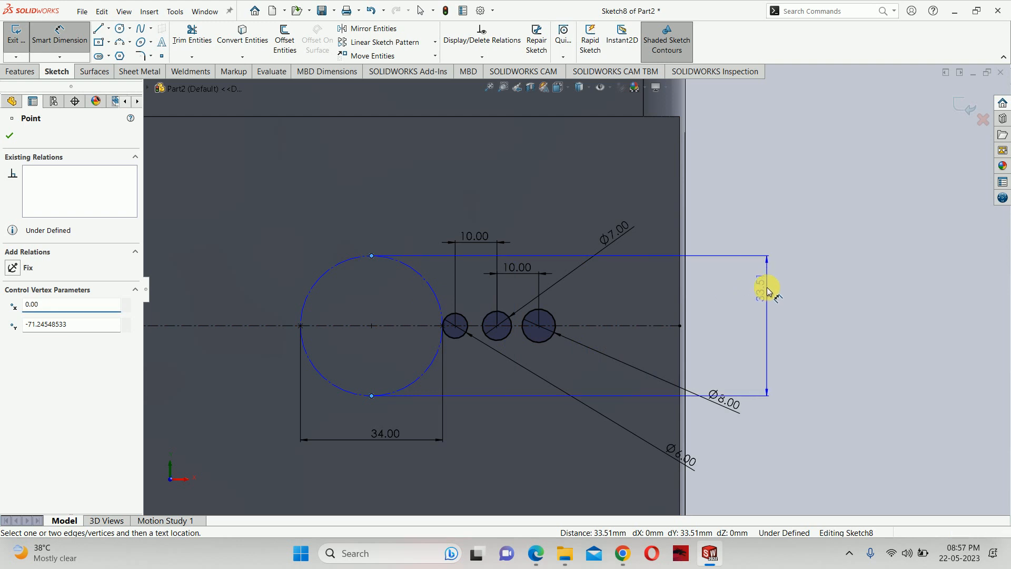
pyautogui.click(767, 287)
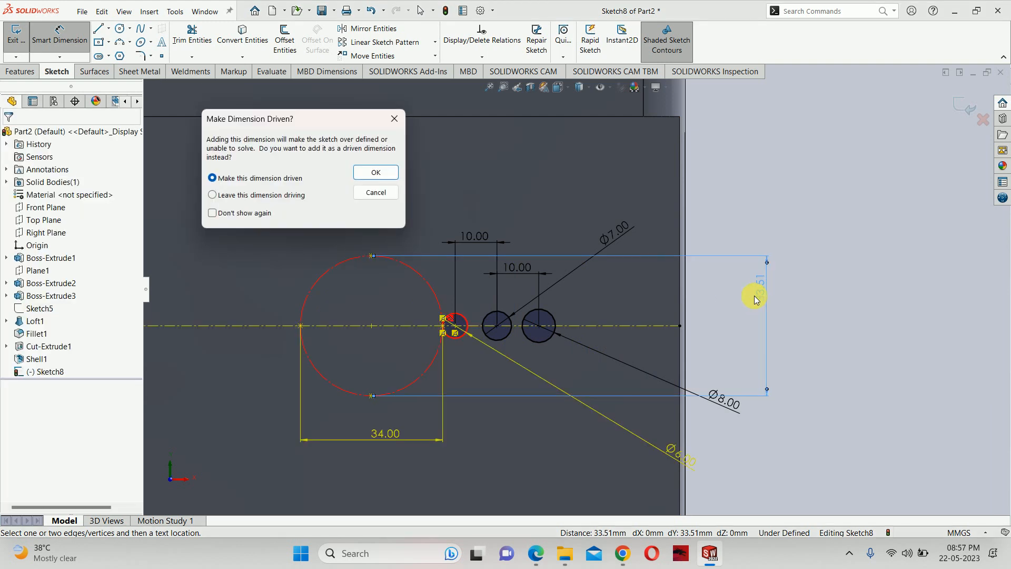
pyautogui.click(376, 193)
pyautogui.click(372, 257)
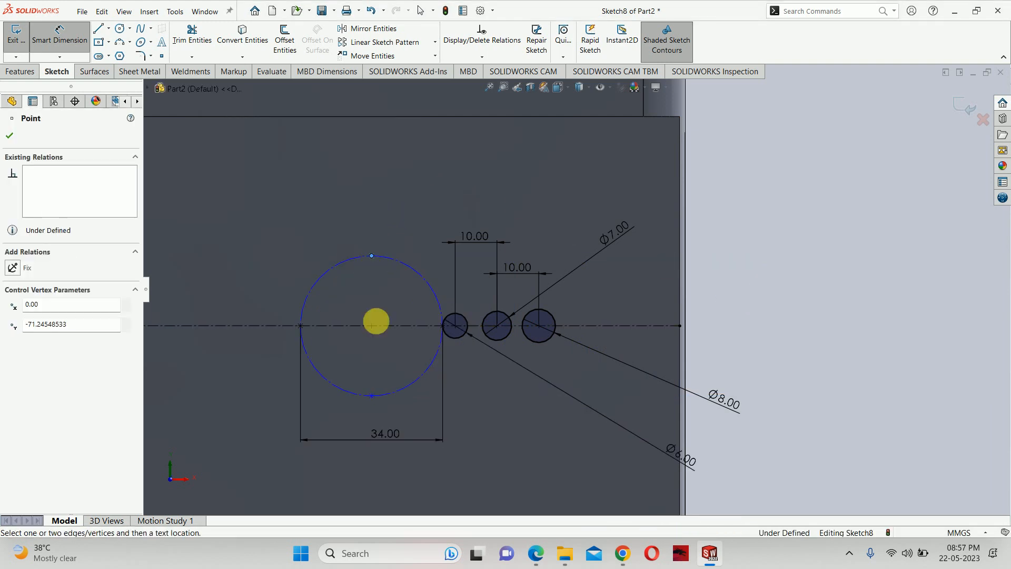
pyautogui.click(370, 395)
pyautogui.click(344, 354)
pyautogui.click(448, 332)
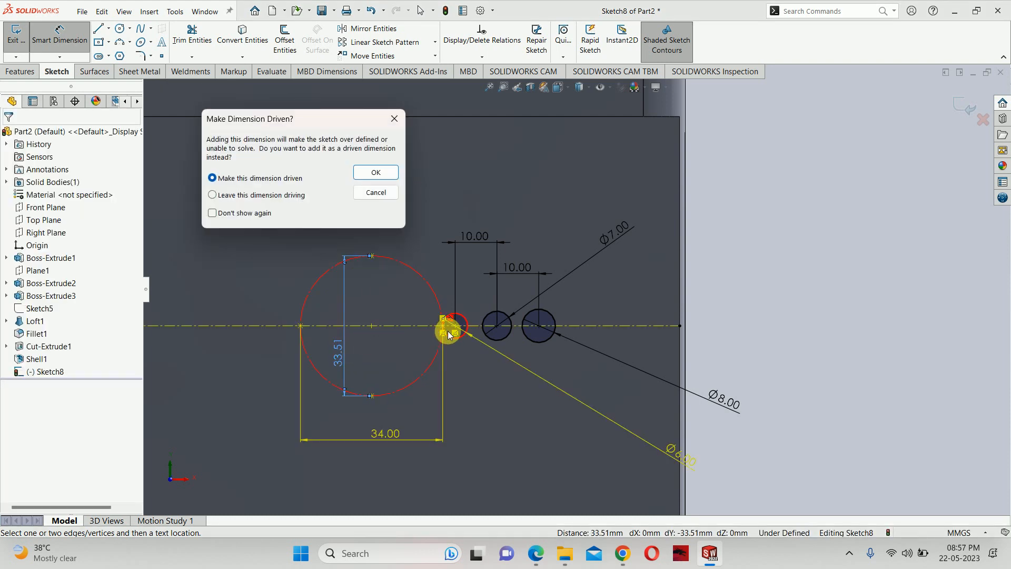
pyautogui.press('Escape')
pyautogui.press('Escape')
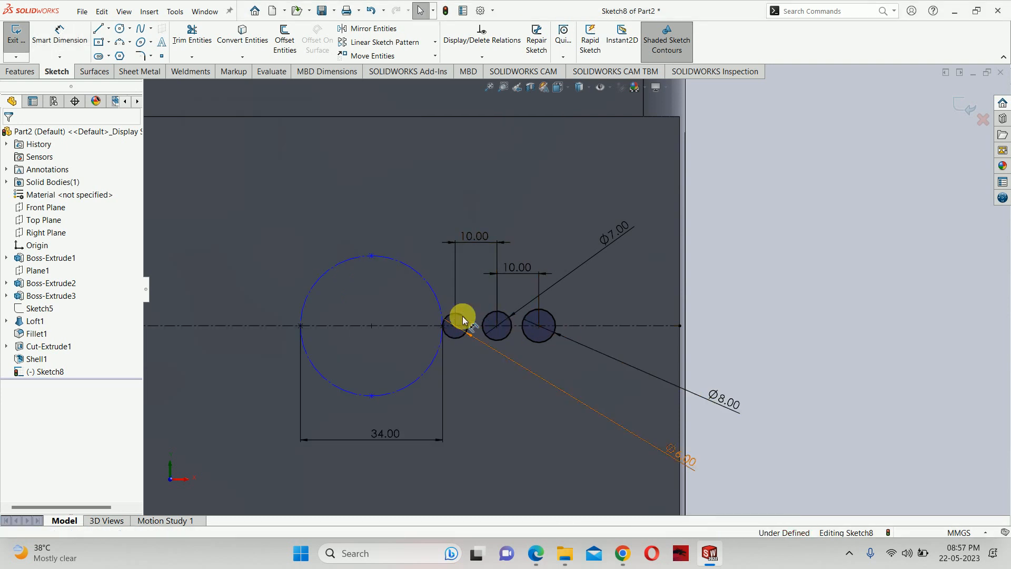
# Step: Flatten the ellipse by moving its upper point to about 8 mm above the horizontal centreline
pyautogui.scroll(3, 450, 305)
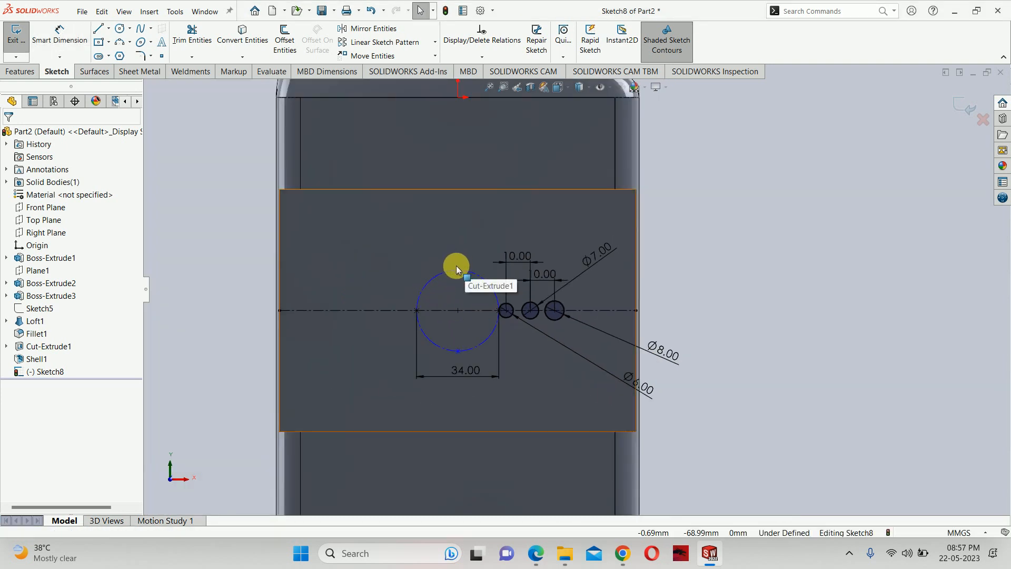
pyautogui.moveTo(460, 269); pyautogui.dragTo(458, 291)
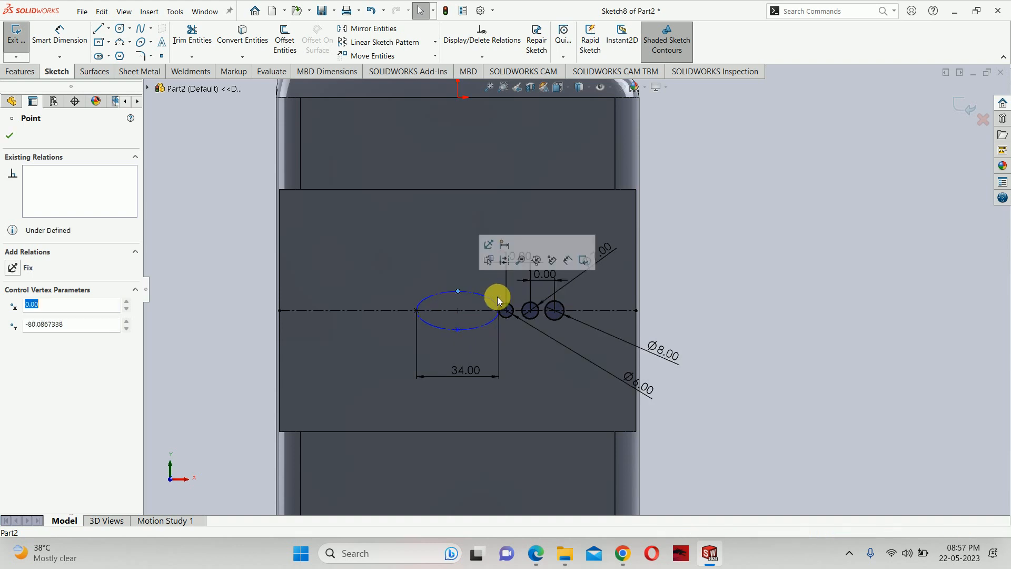
pyautogui.scroll(-3, 526, 333)
pyautogui.click(477, 353)
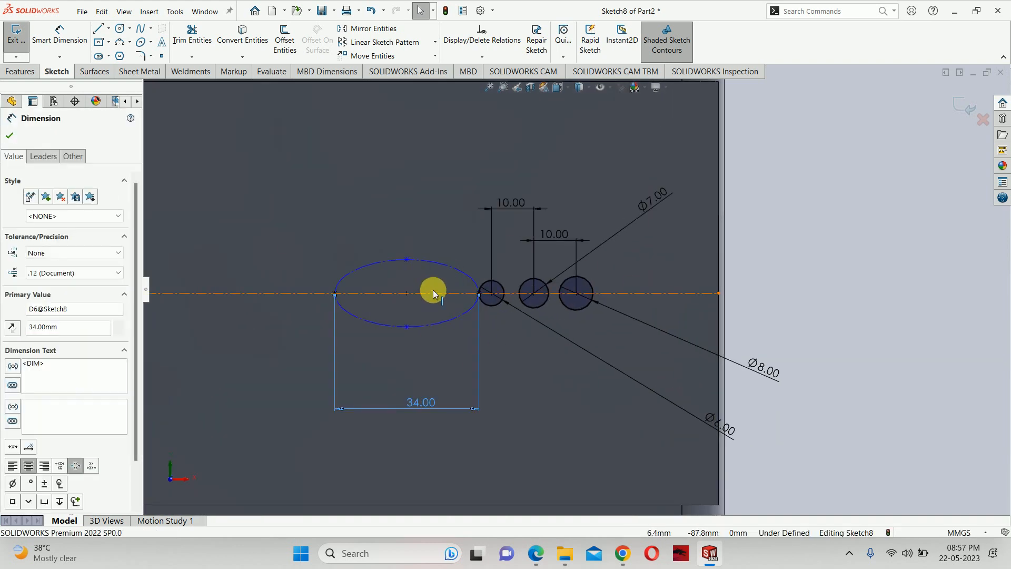
# Step: Dimension the ellipse's upper point 10 mm from the horizontal centreline
pyautogui.click(433, 292)
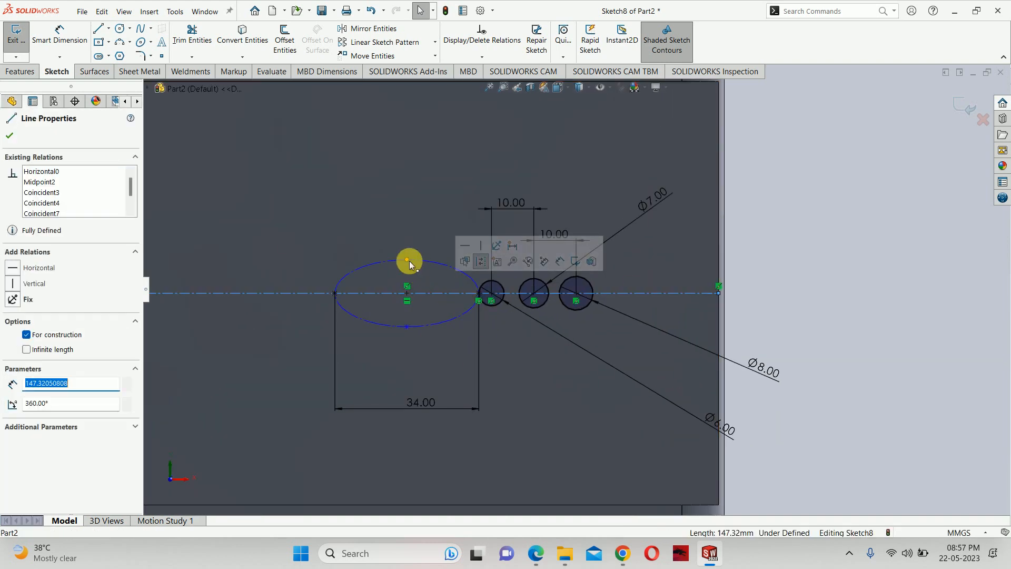
pyautogui.click(60, 35)
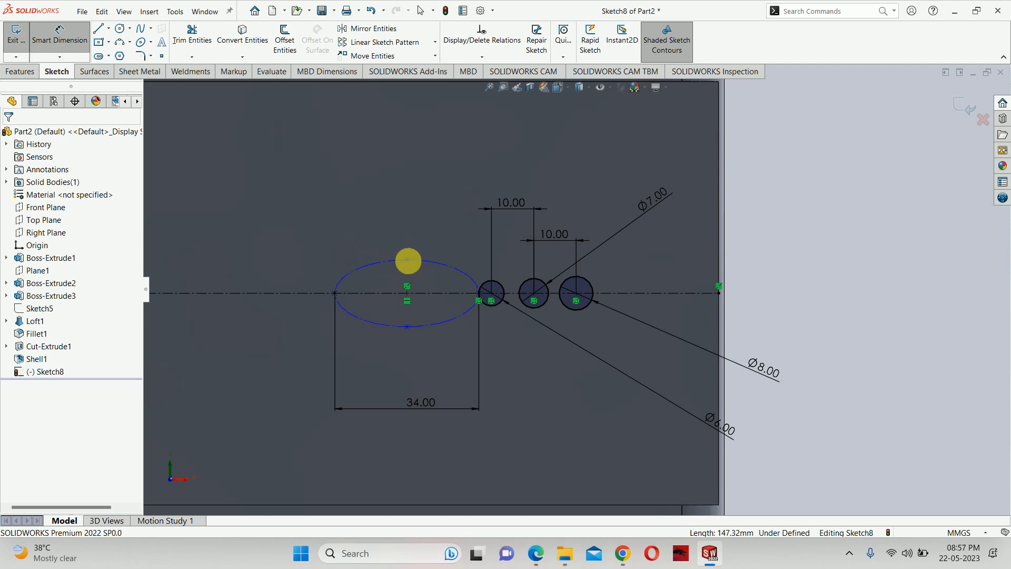
pyautogui.click(407, 261)
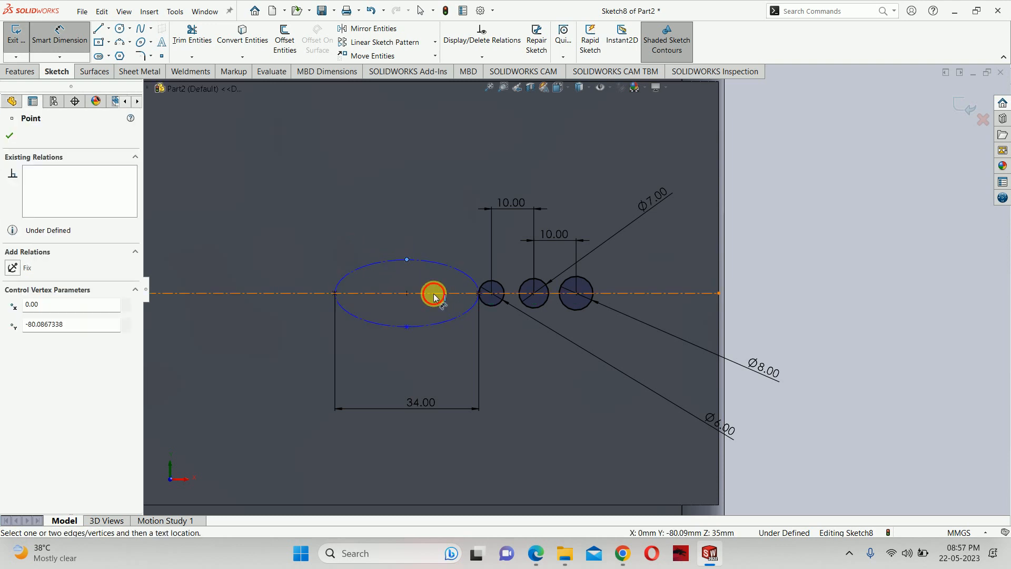
pyautogui.click(431, 294)
pyautogui.click(428, 207)
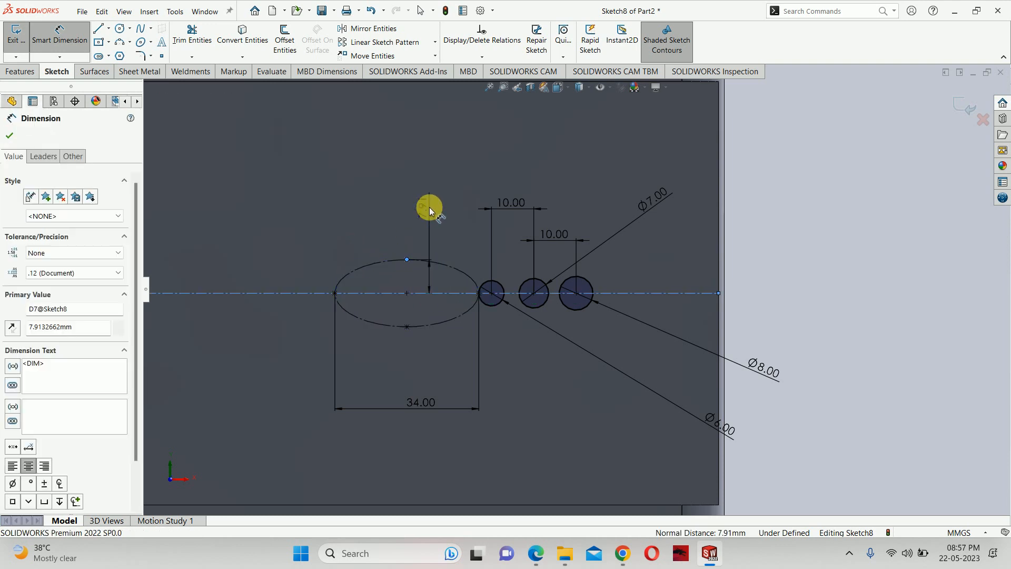
pyautogui.write('10')
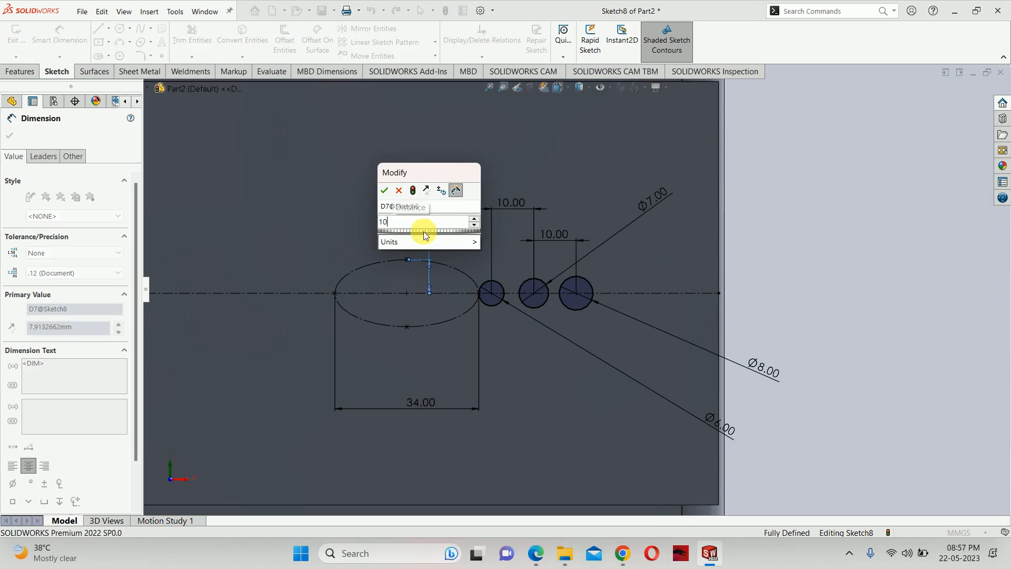
pyautogui.press('Return')
pyautogui.press('Escape')
pyautogui.scroll(2, 573, 274)
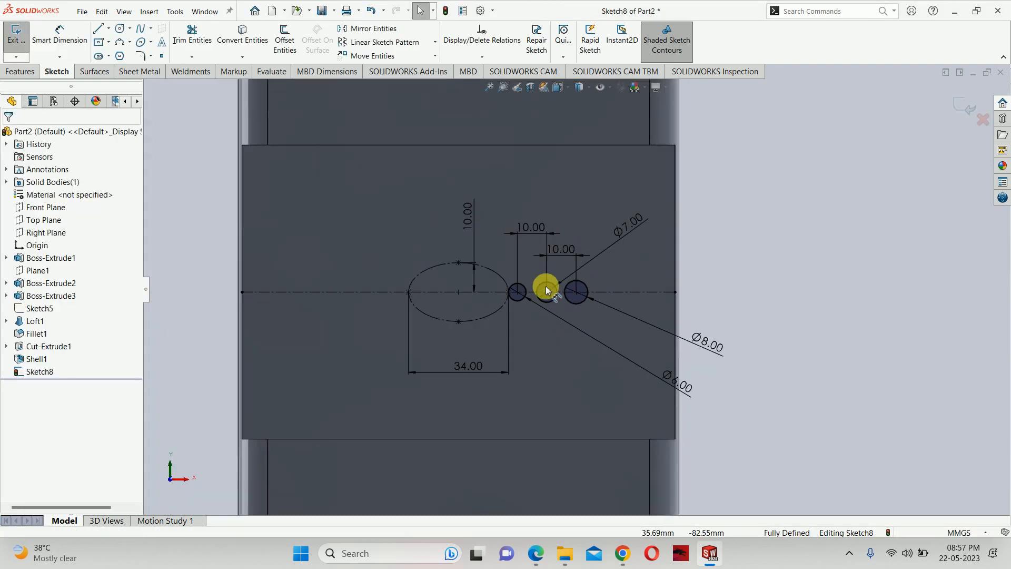
# Step: Exit the sketch, extrude the three circles 1 mm from the front face and inspect the resulting discs
pyautogui.click(966, 103)
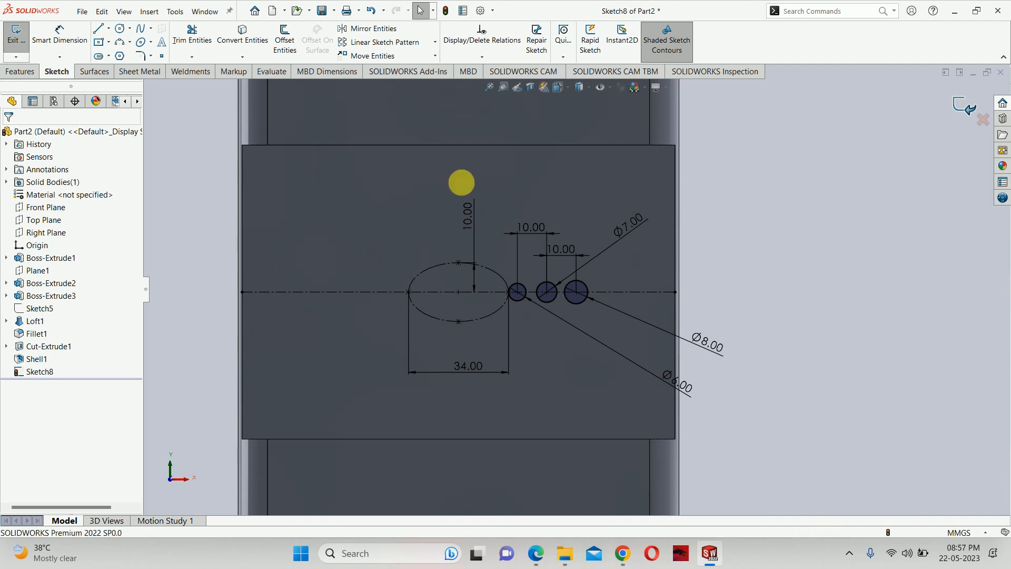
pyautogui.click(21, 40)
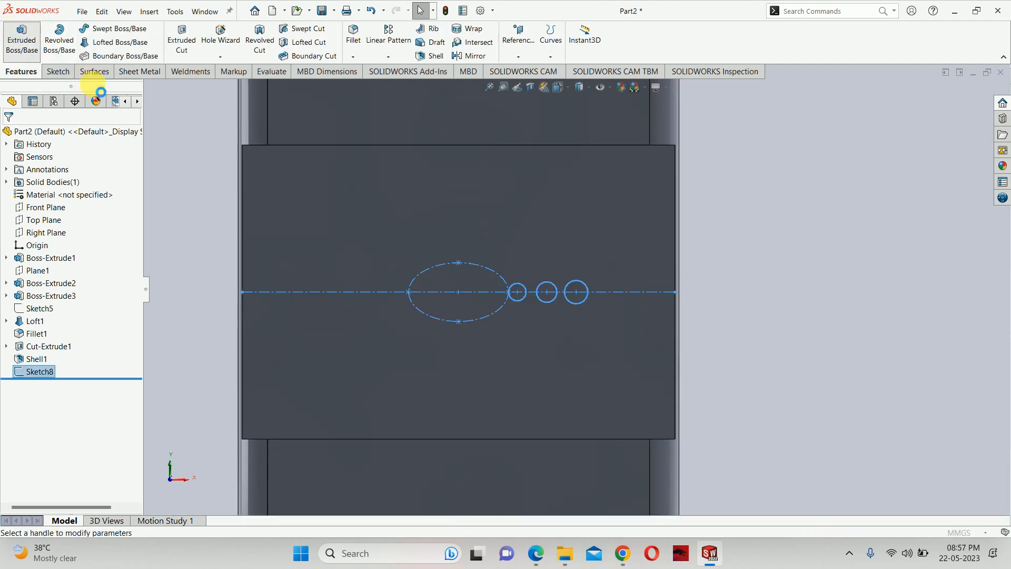
pyautogui.write('1')
pyautogui.press('Return')
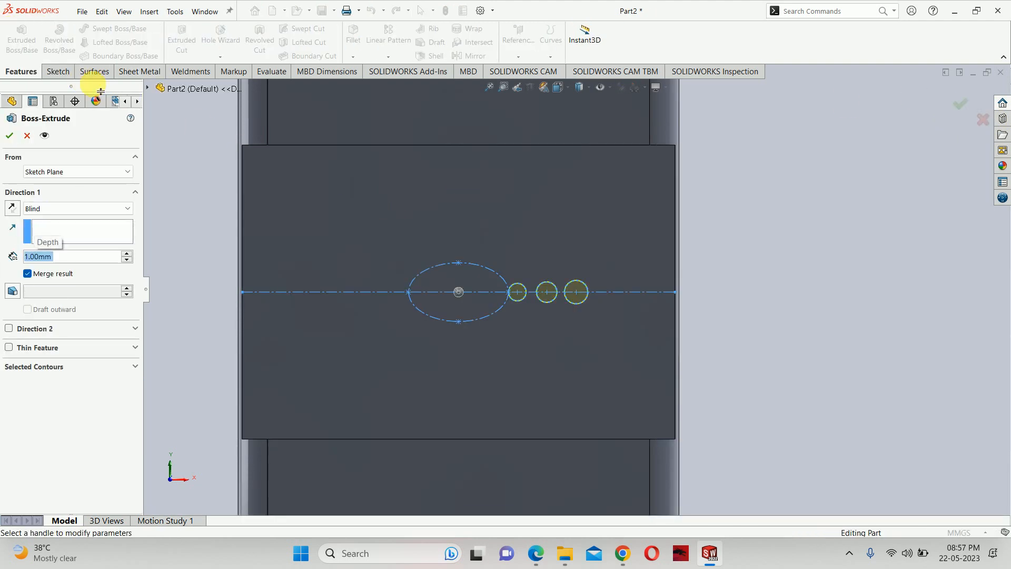
pyautogui.press('Return')
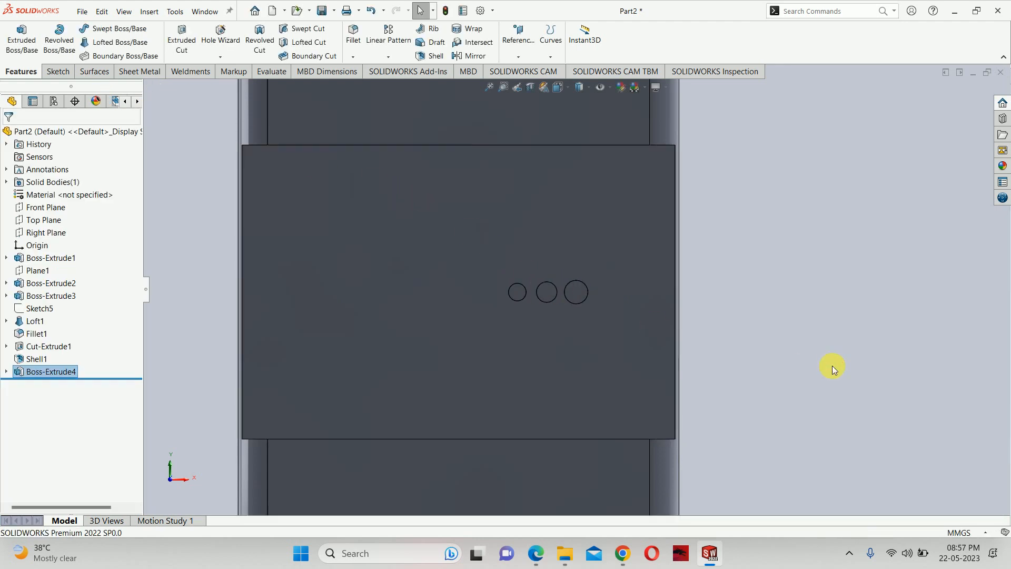
pyautogui.scroll(2, 706, 260)
pyautogui.moveTo(706, 260); pyautogui.dragTo(565, 218, button='middle')
pyautogui.scroll(-5, 571, 295)
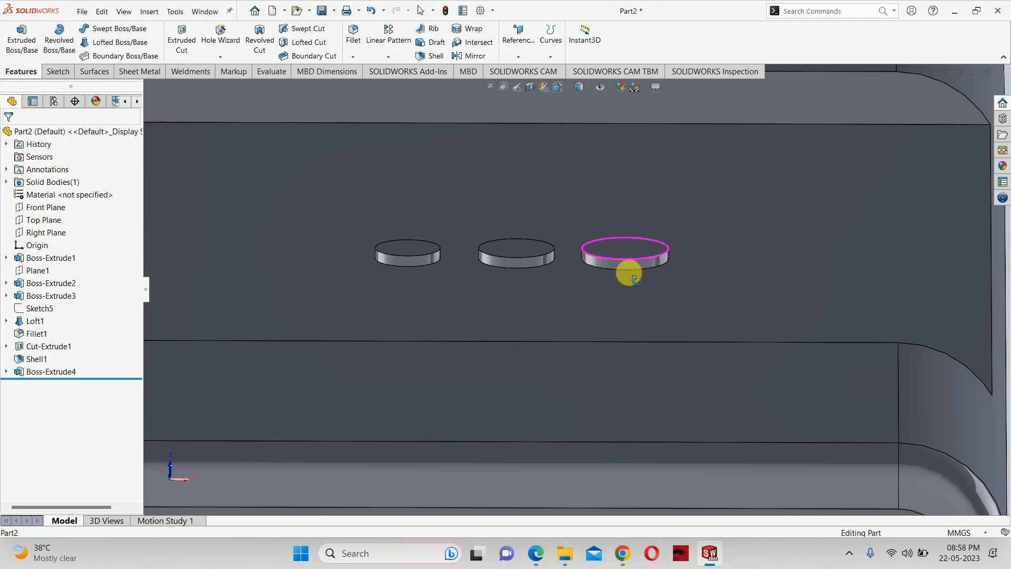
pyautogui.moveTo(628, 273); pyautogui.dragTo(618, 291, button='middle')
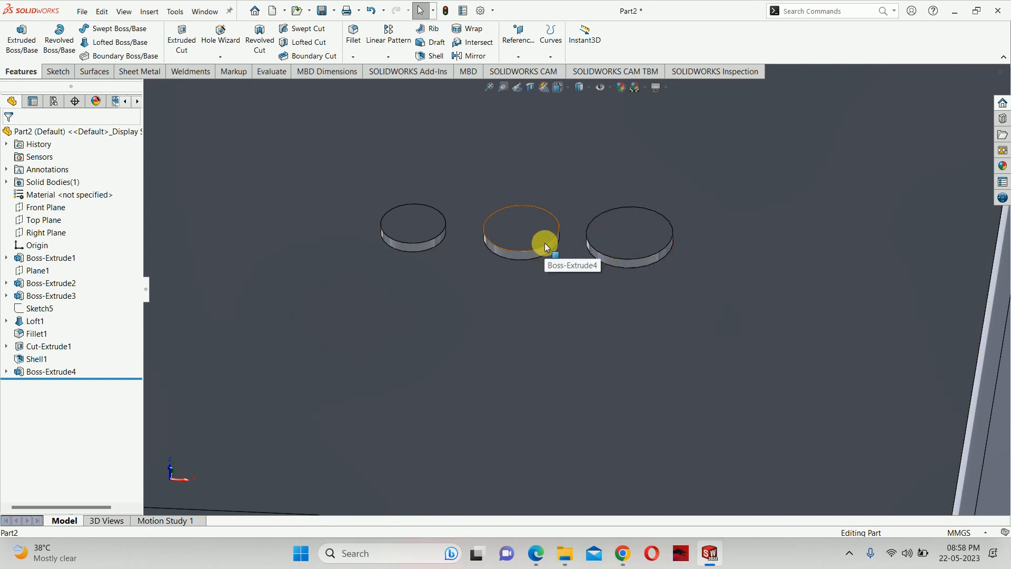
pyautogui.click(151, 17)
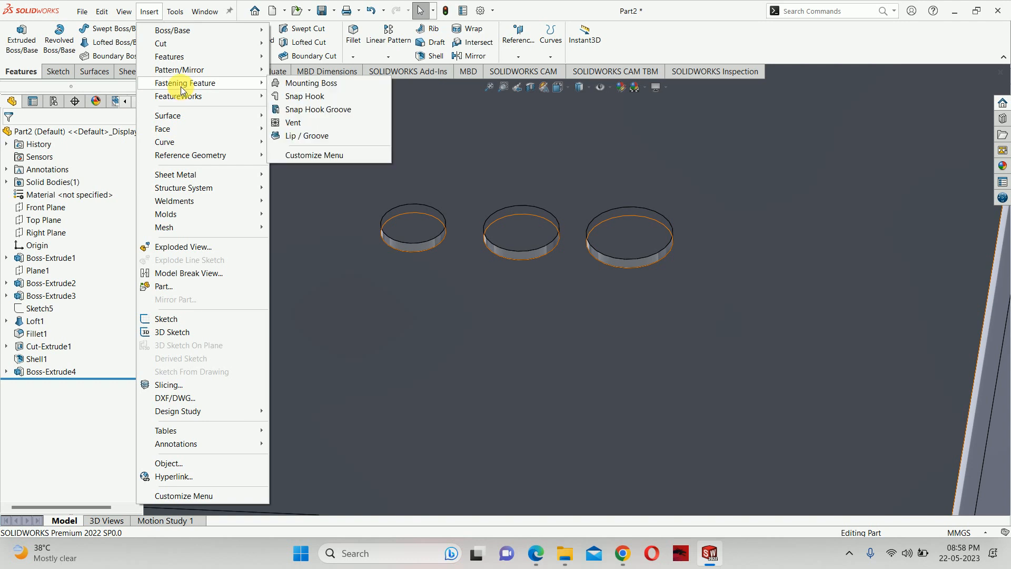
pyautogui.moveTo(246, 48)
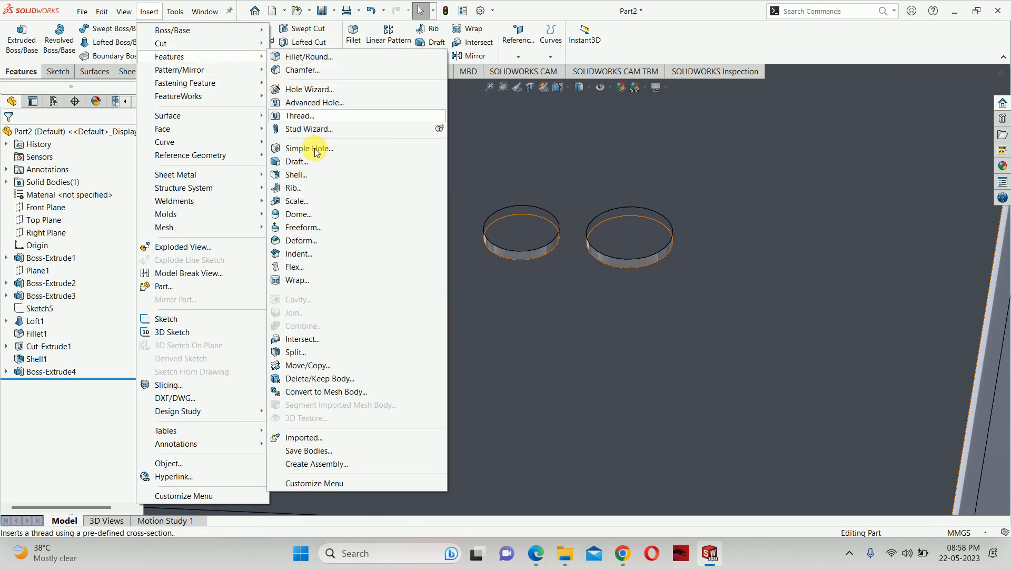
pyautogui.click(297, 226)
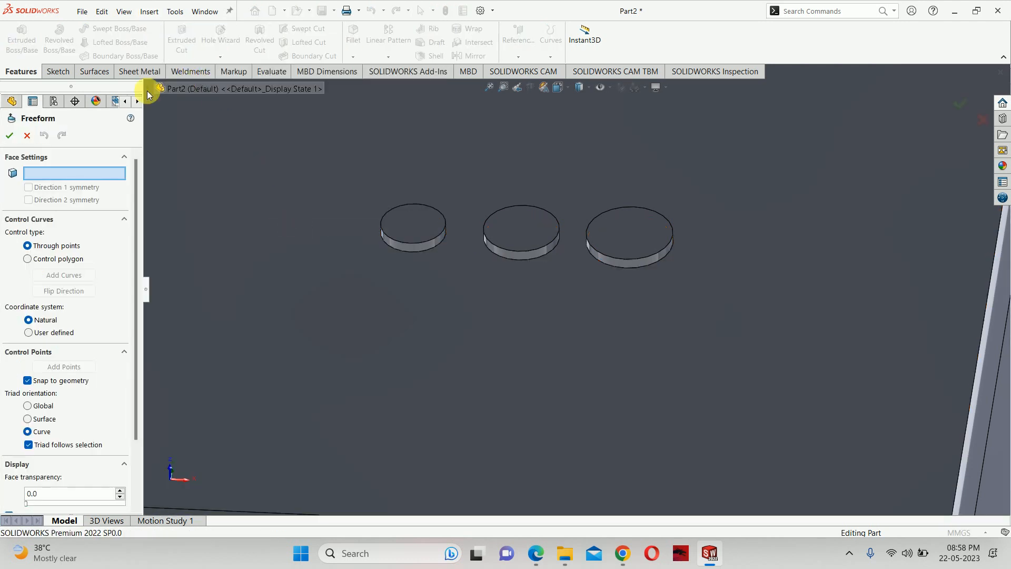
pyautogui.click(33, 139)
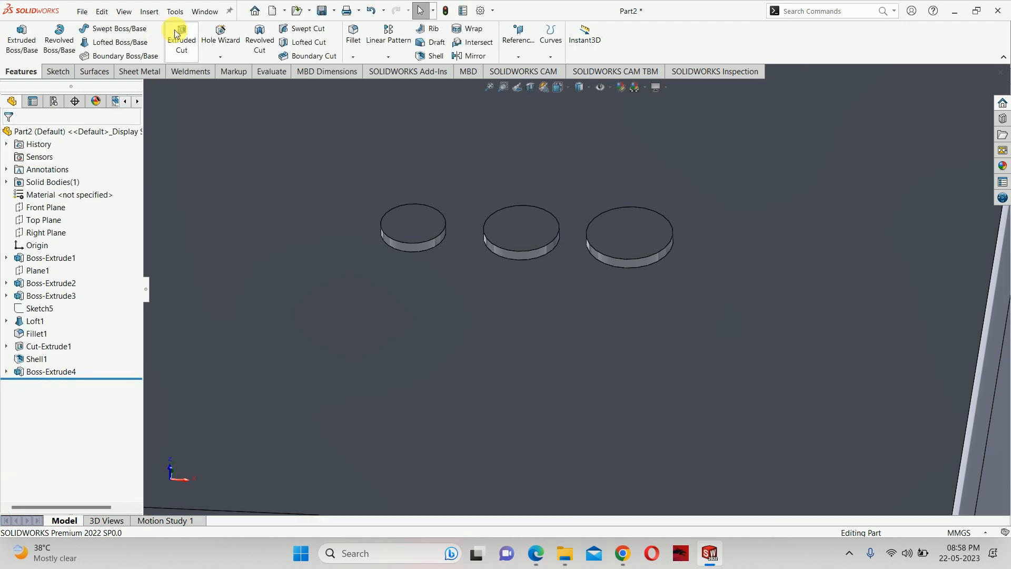
# Step: Add a dome 1 mm high to the top face of the largest disc
pyautogui.click(146, 13)
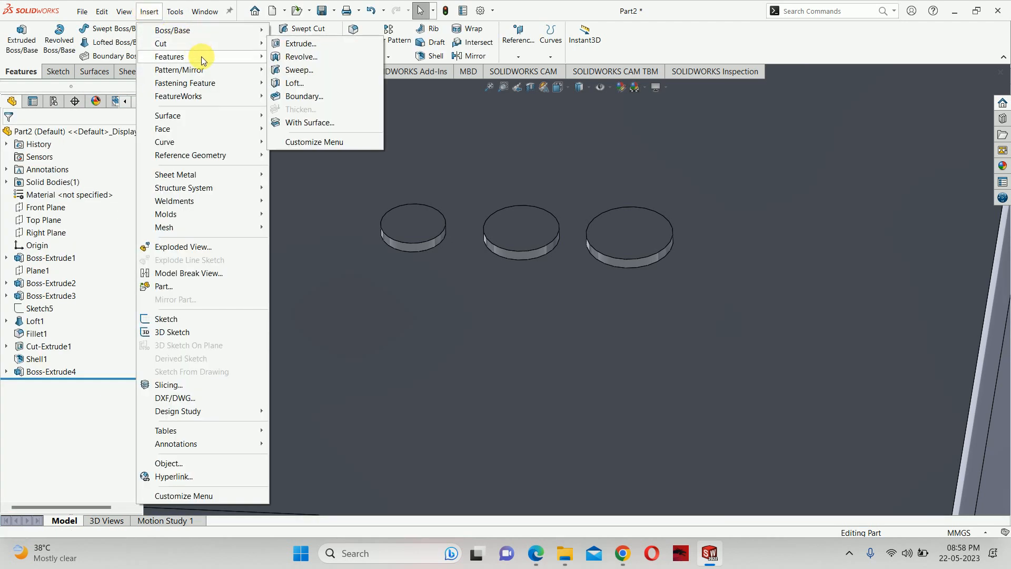
pyautogui.moveTo(201, 55)
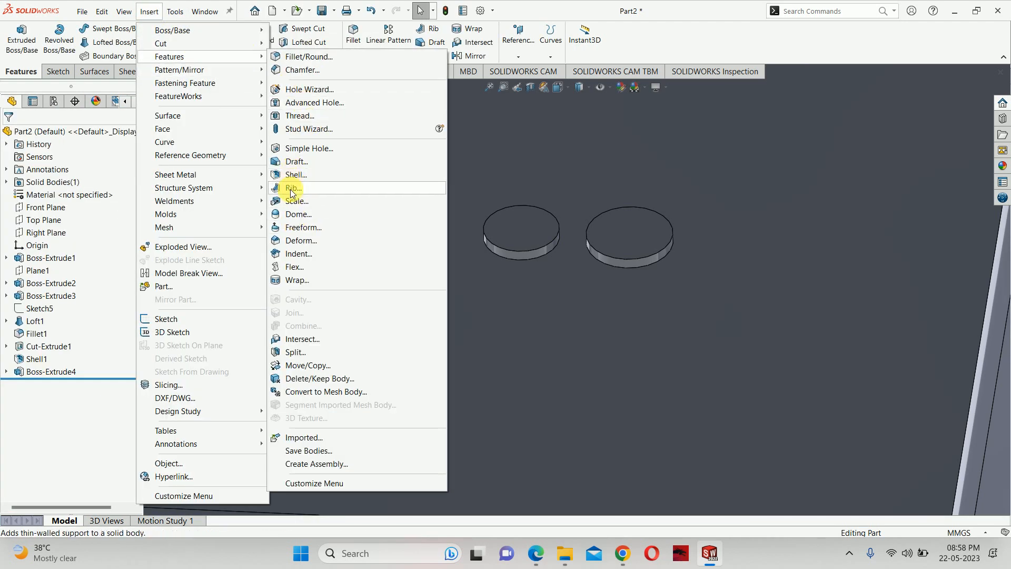
pyautogui.click(291, 214)
pyautogui.click(622, 230)
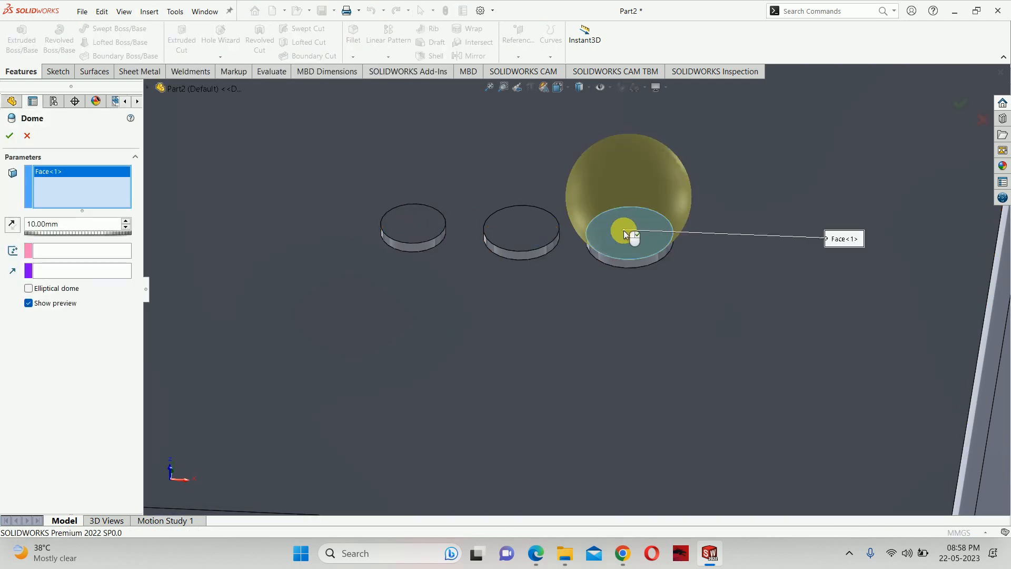
pyautogui.moveTo(608, 241); pyautogui.dragTo(586, 211, button='middle')
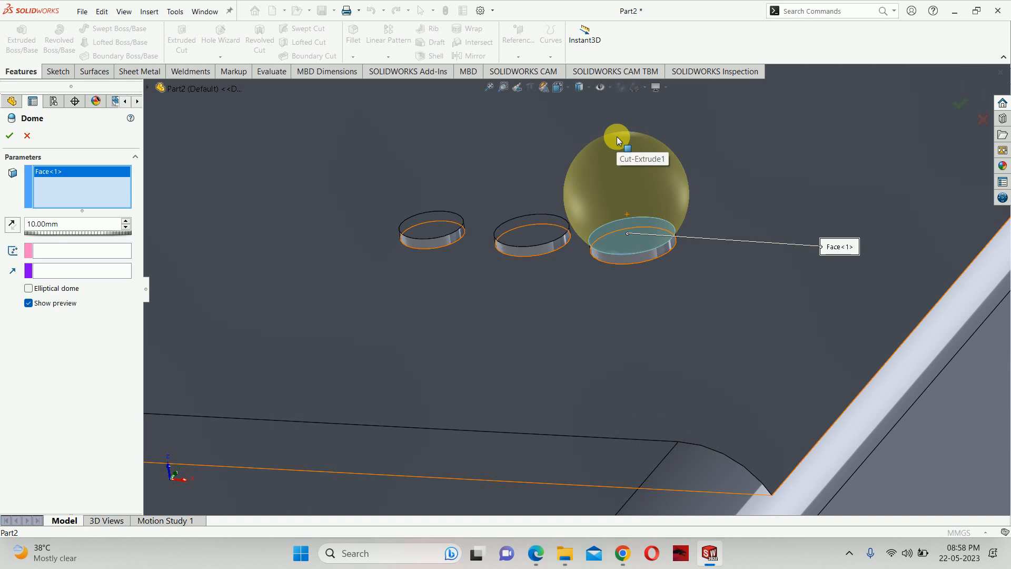
pyautogui.doubleClick(46, 224)
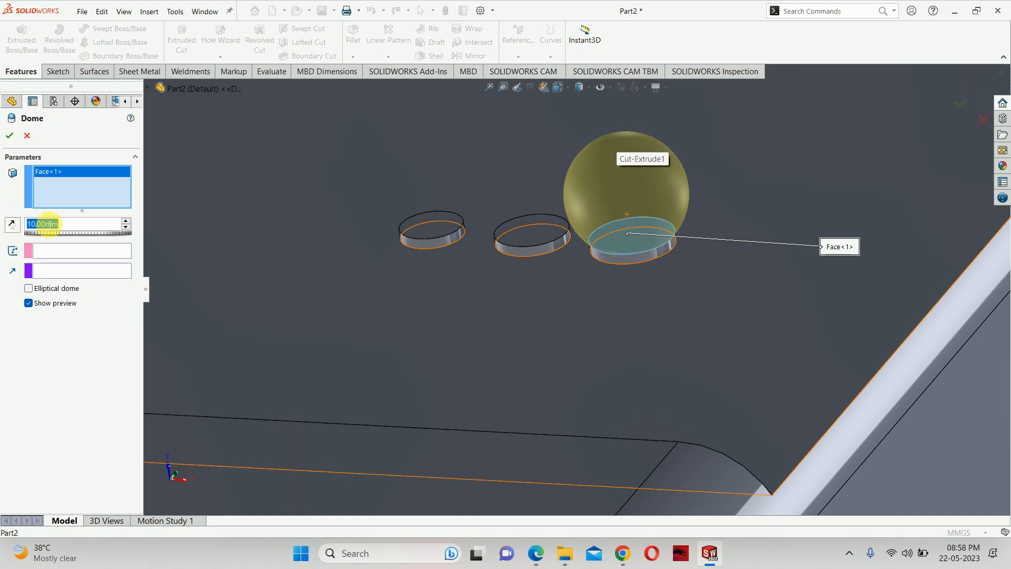
pyautogui.write('1')
pyautogui.press('Return')
pyautogui.press('Return')
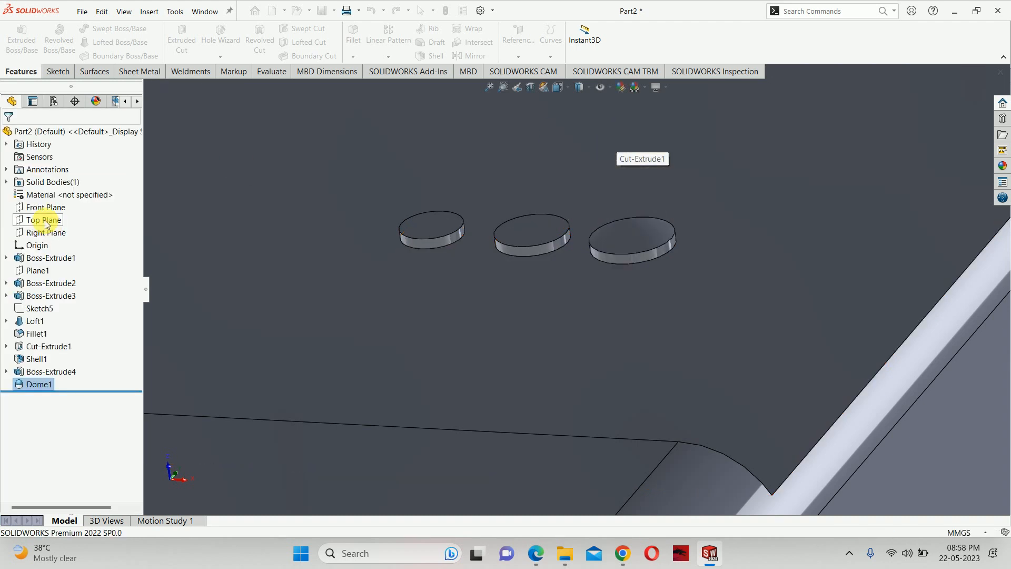
# Step: Add a 1 mm dome to the top face of the middle disc
pyautogui.moveTo(693, 251); pyautogui.dragTo(794, 406, button='middle')
pyautogui.scroll(-3, 736, 363)
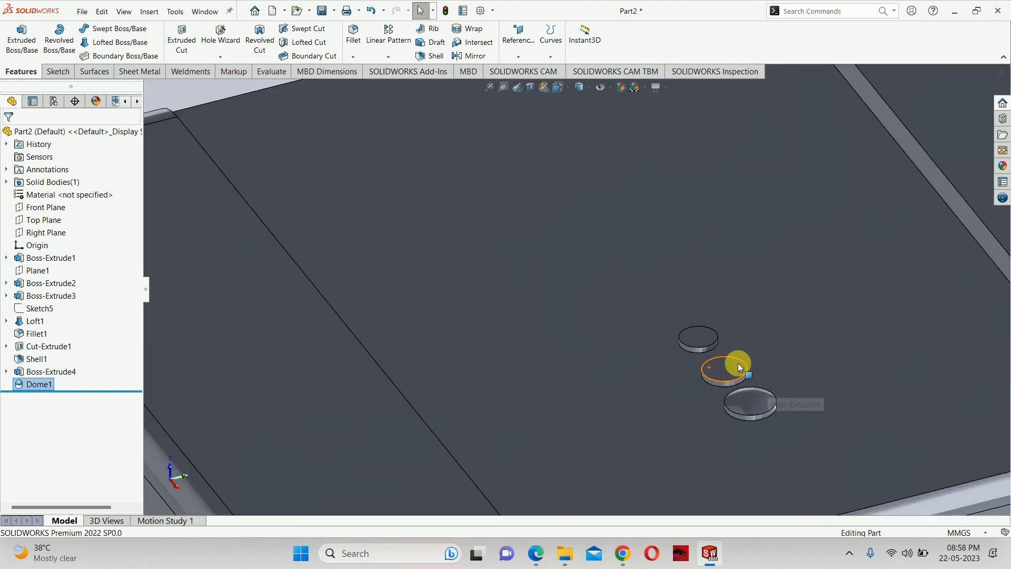
pyautogui.click(149, 11)
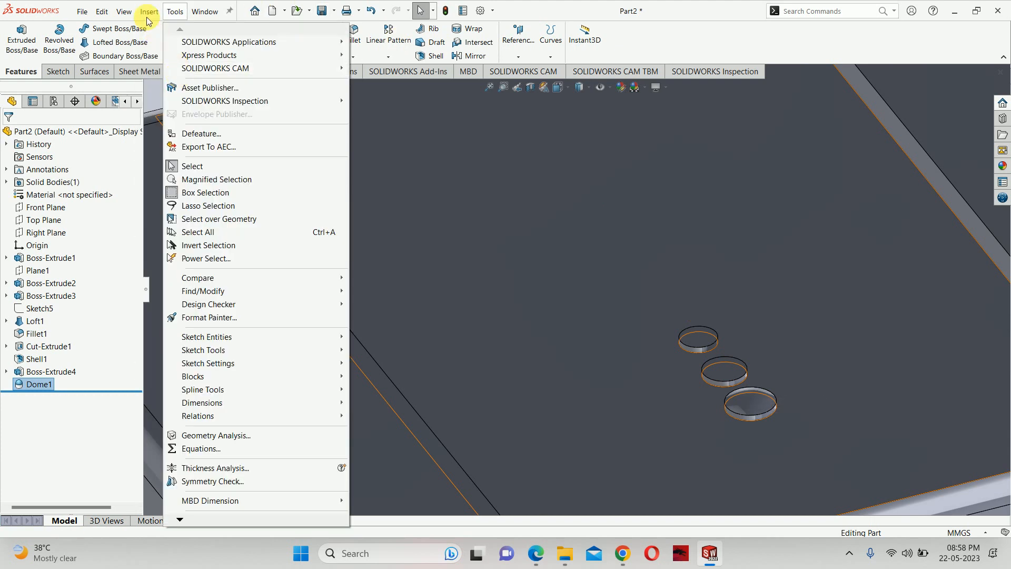
pyautogui.moveTo(162, 59)
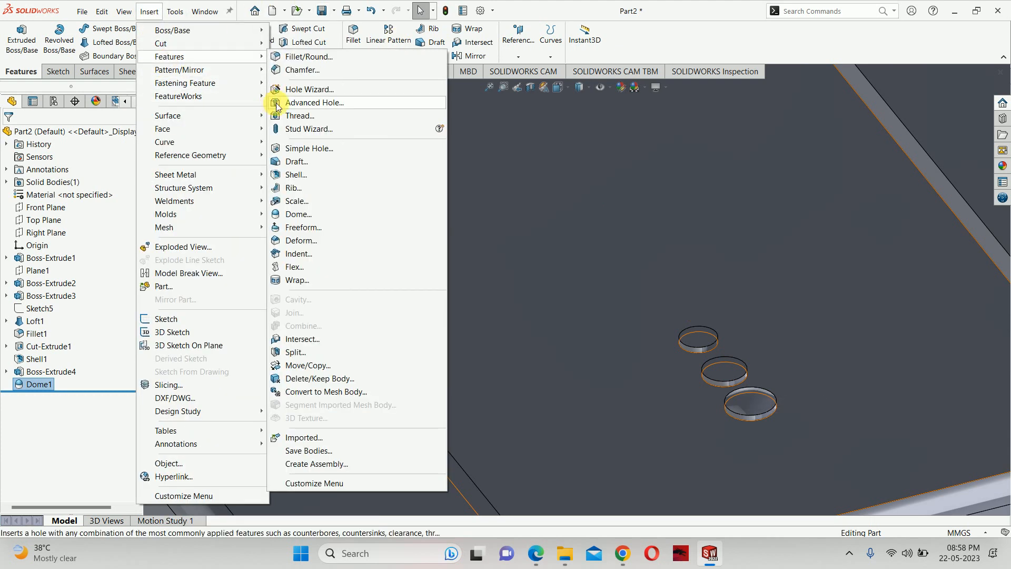
pyautogui.click(299, 213)
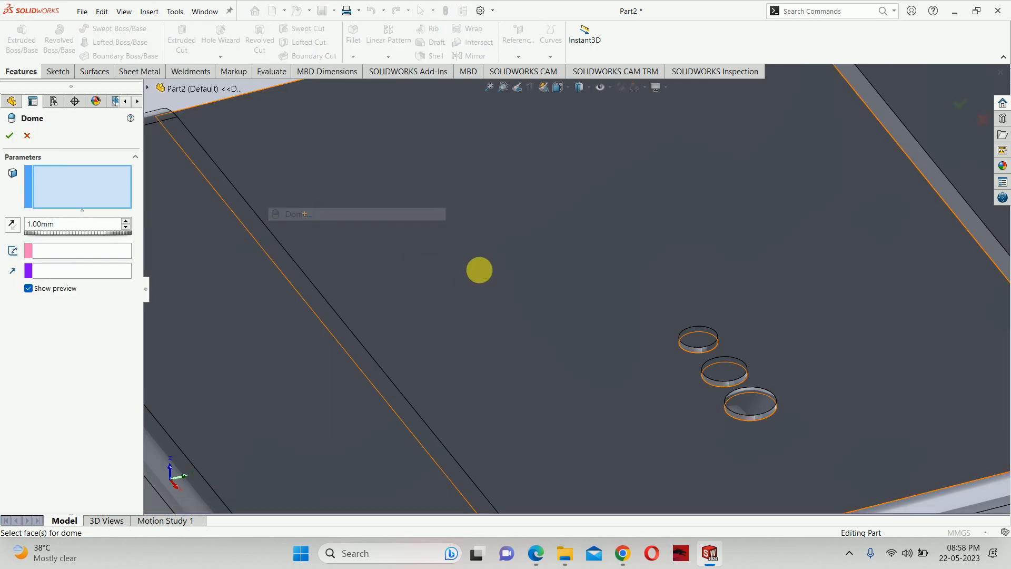
pyautogui.click(718, 375)
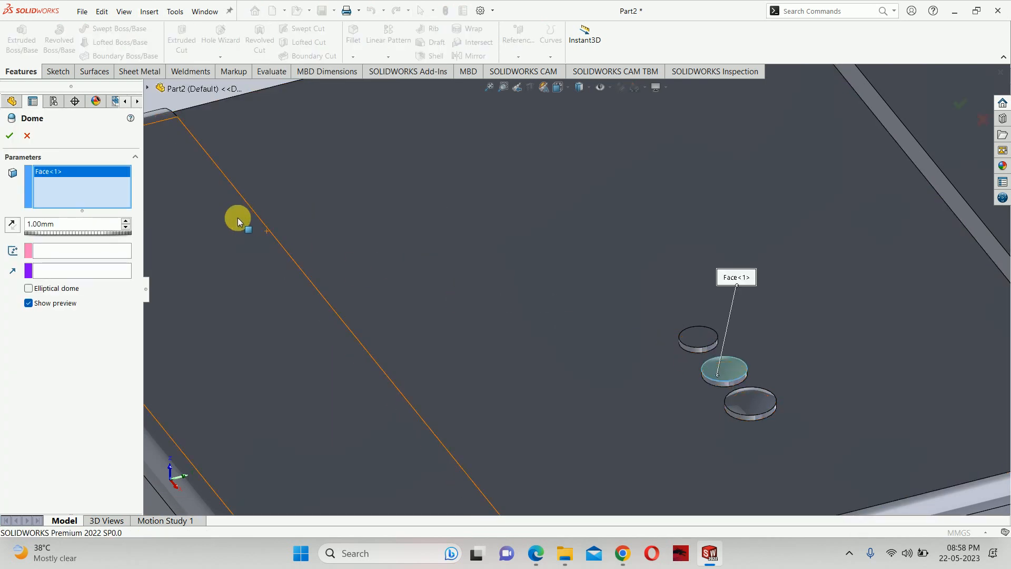
pyautogui.click(9, 135)
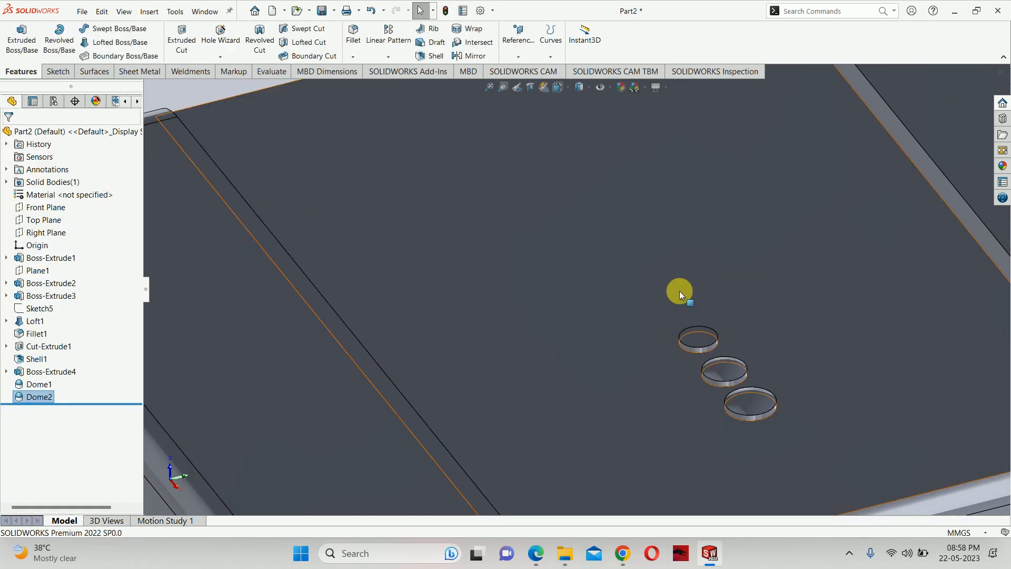
# Step: Add a 1 mm dome to the top face of the smallest disc
pyautogui.click(149, 11)
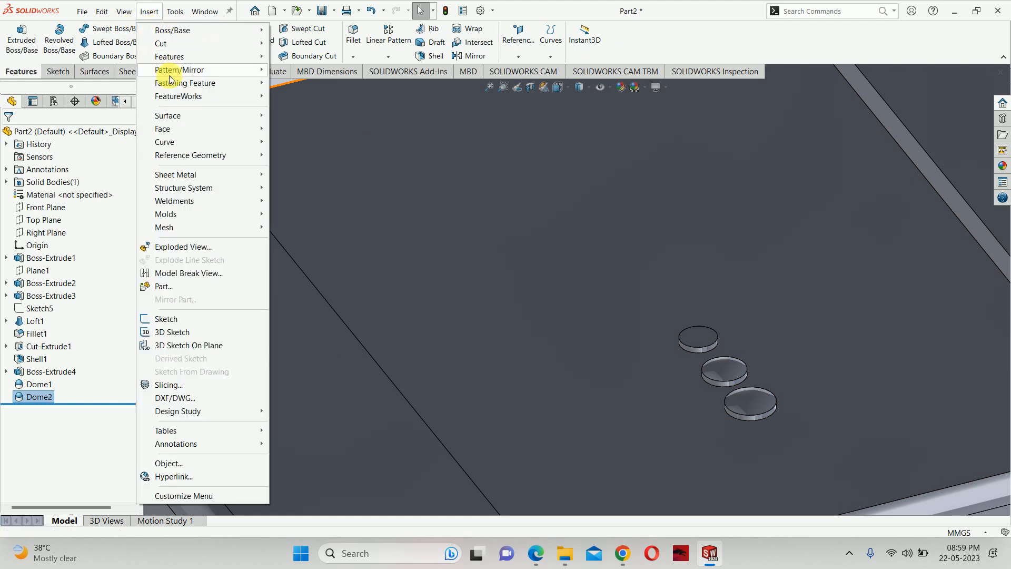
pyautogui.moveTo(185, 55)
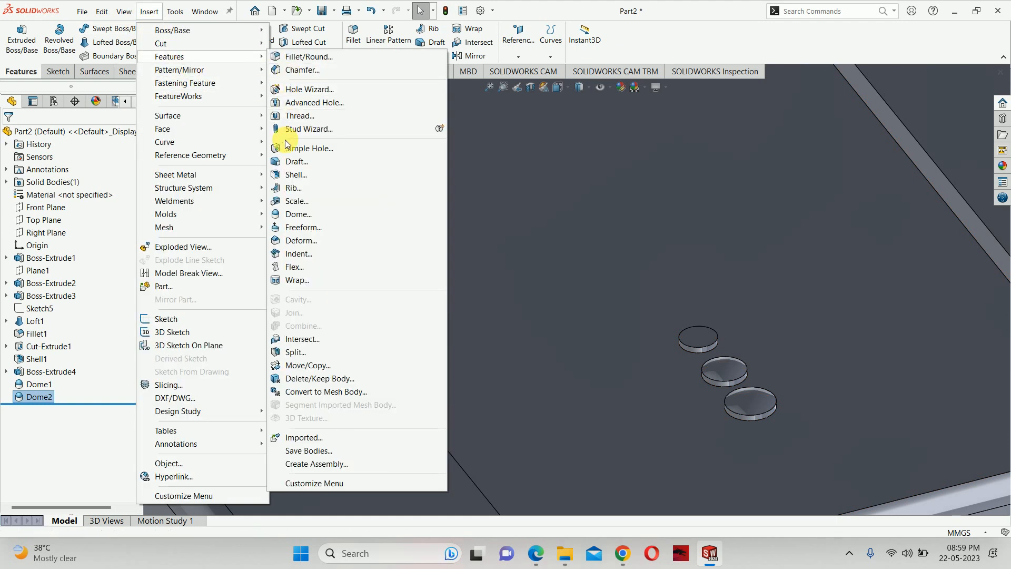
pyautogui.click(305, 215)
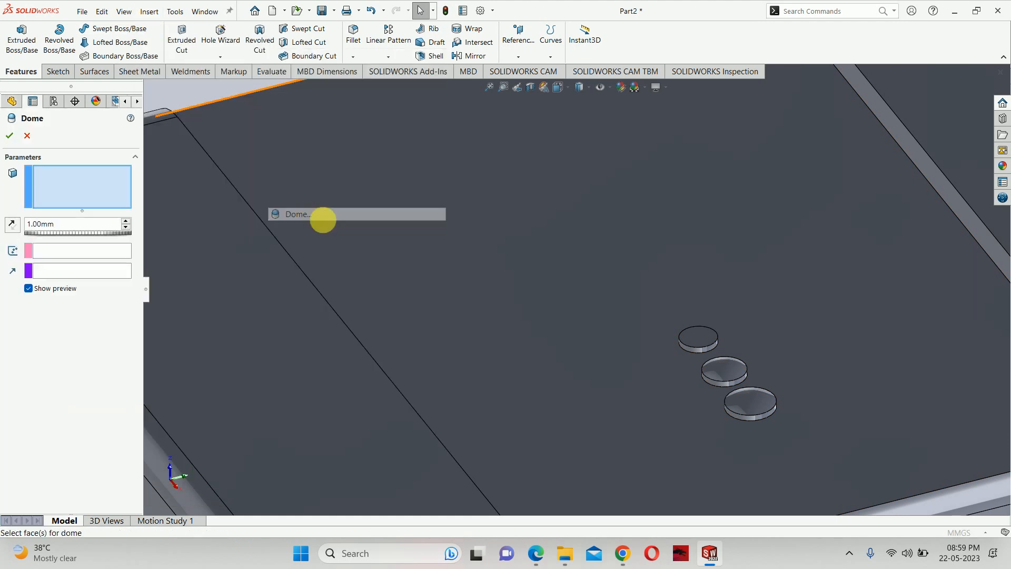
pyautogui.click(695, 347)
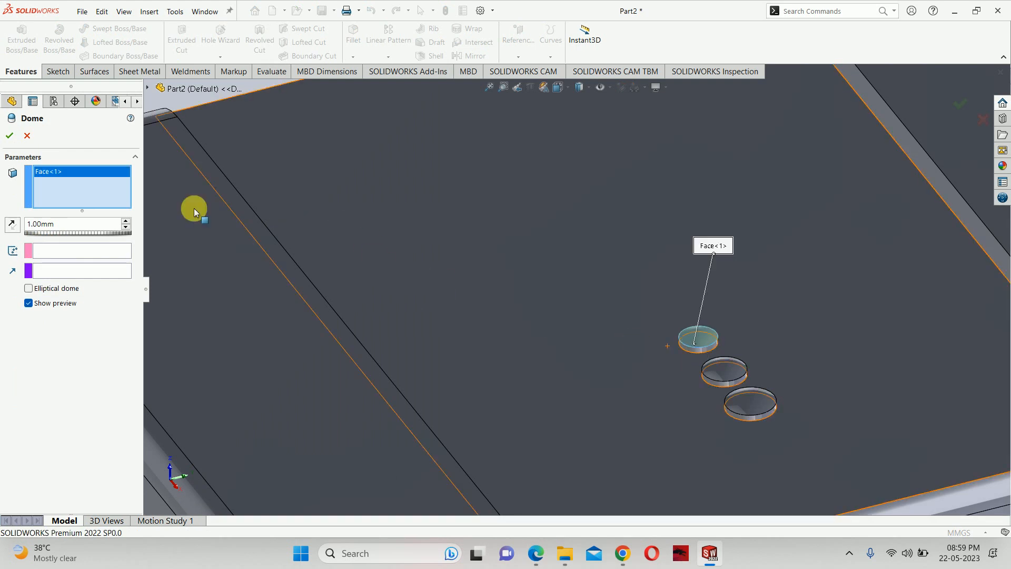
pyautogui.click(10, 141)
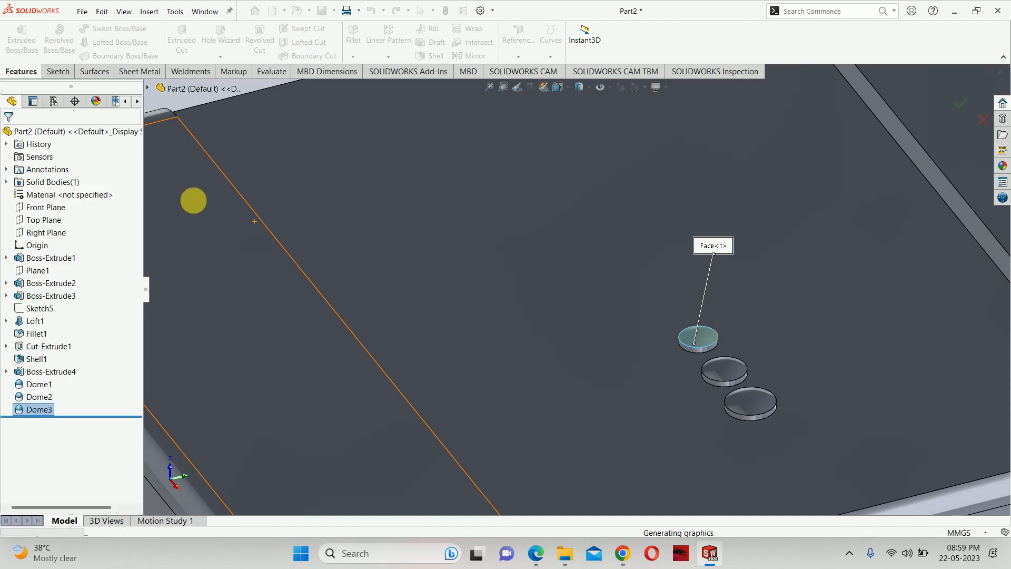
# Step: Check the elliptical pattern in the PDF drawing, and show the disc extrusion's sketch containing the ellipse in SOLIDWORKS
pyautogui.scroll(10, 466, 237)
pyautogui.scroll(-5, 674, 307)
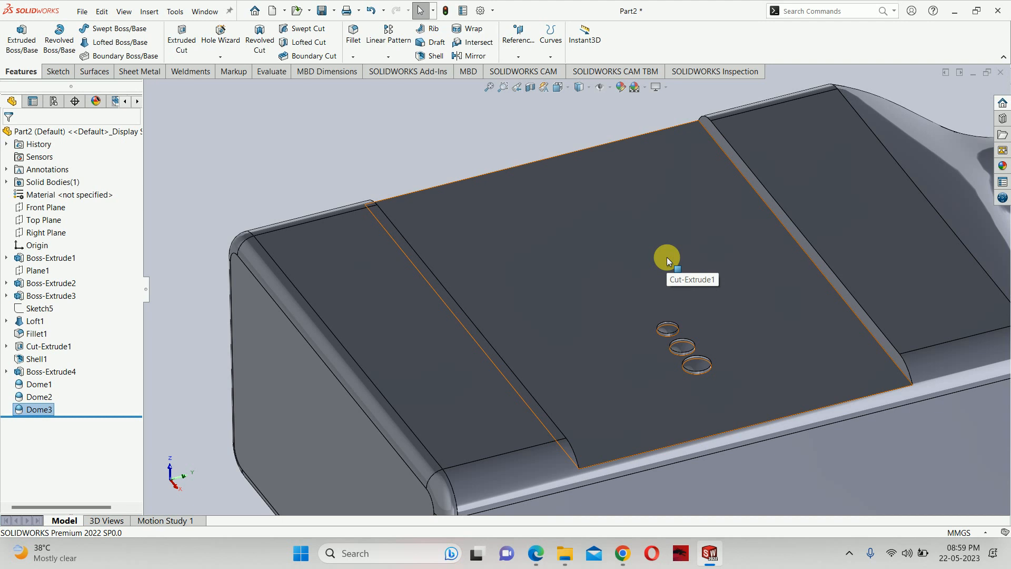
pyautogui.click(528, 561)
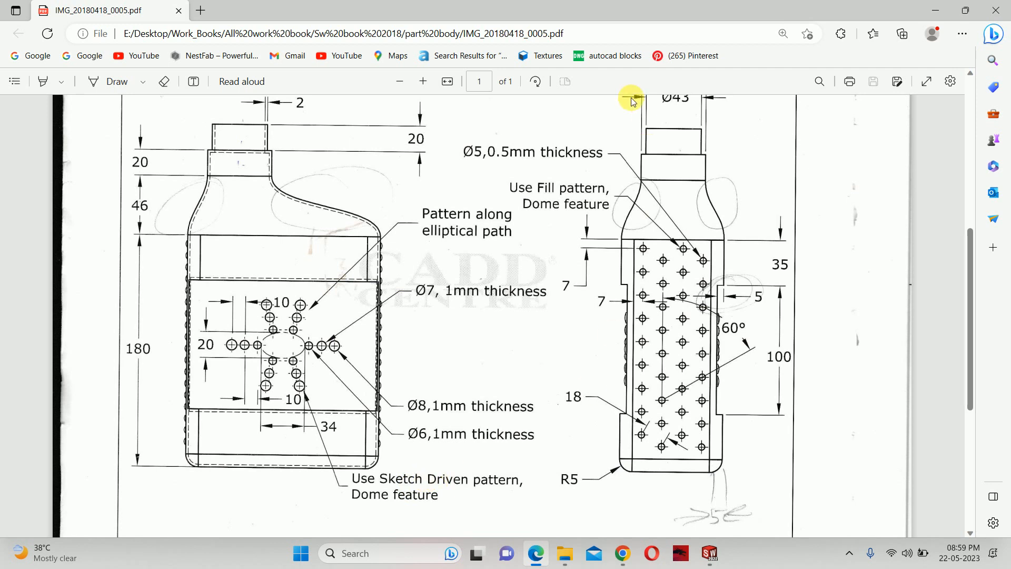
pyautogui.click(941, 17)
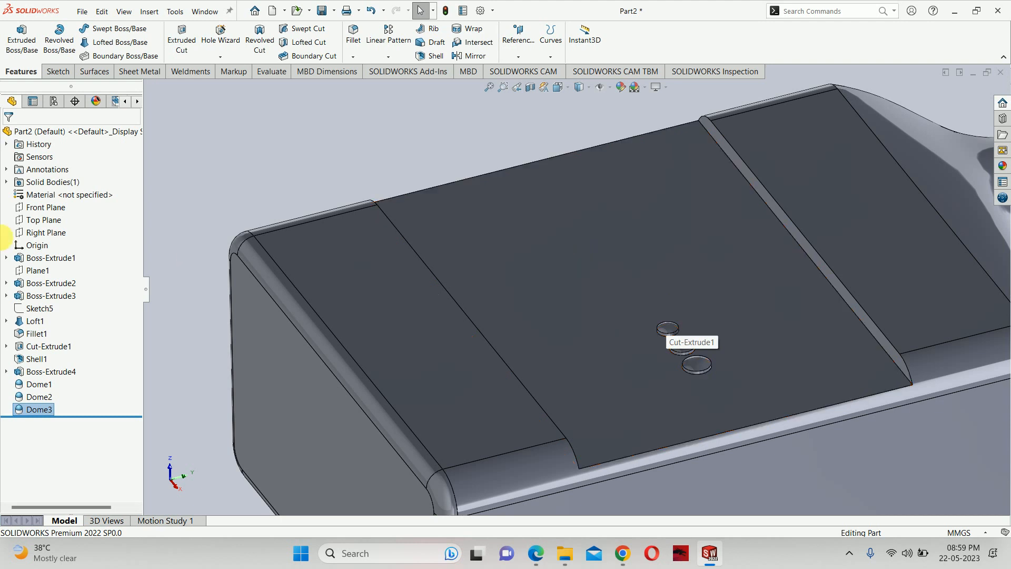
pyautogui.click(7, 372)
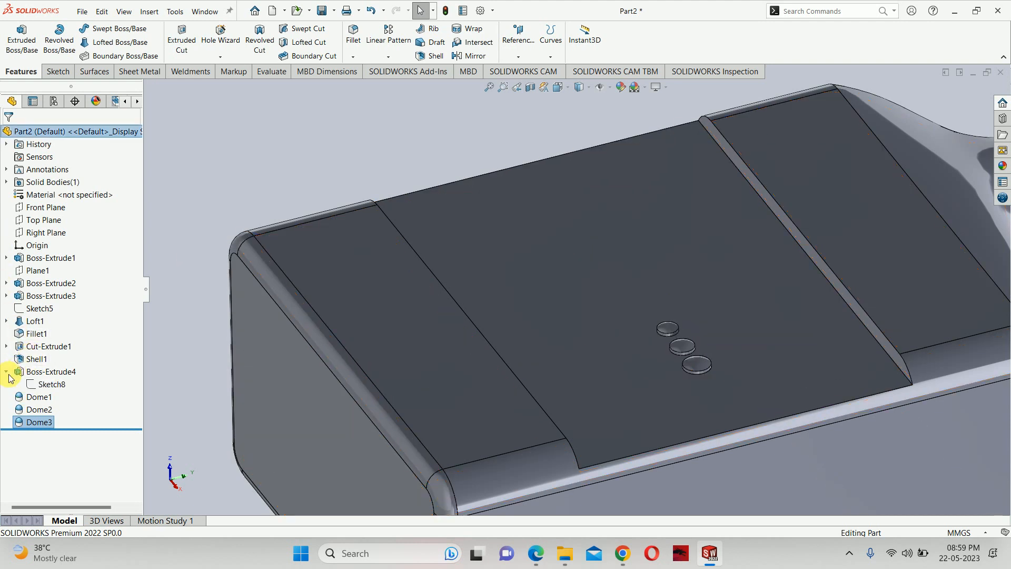
pyautogui.click(52, 384)
pyautogui.click(70, 372)
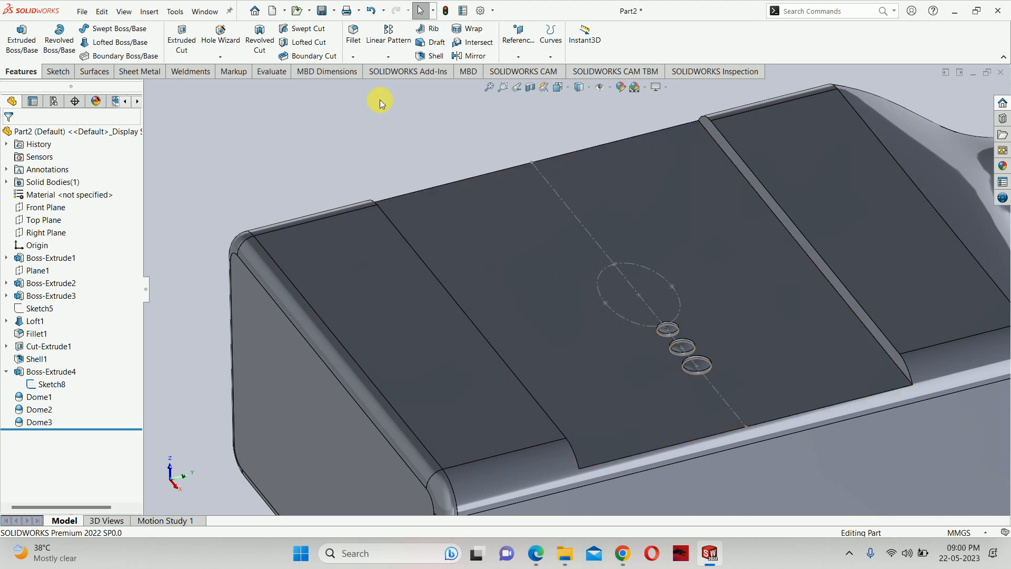
# Step: Start a Curve Driven Pattern that uses the sketched construction ellipse as its Direction 1 path
pyautogui.click(393, 59)
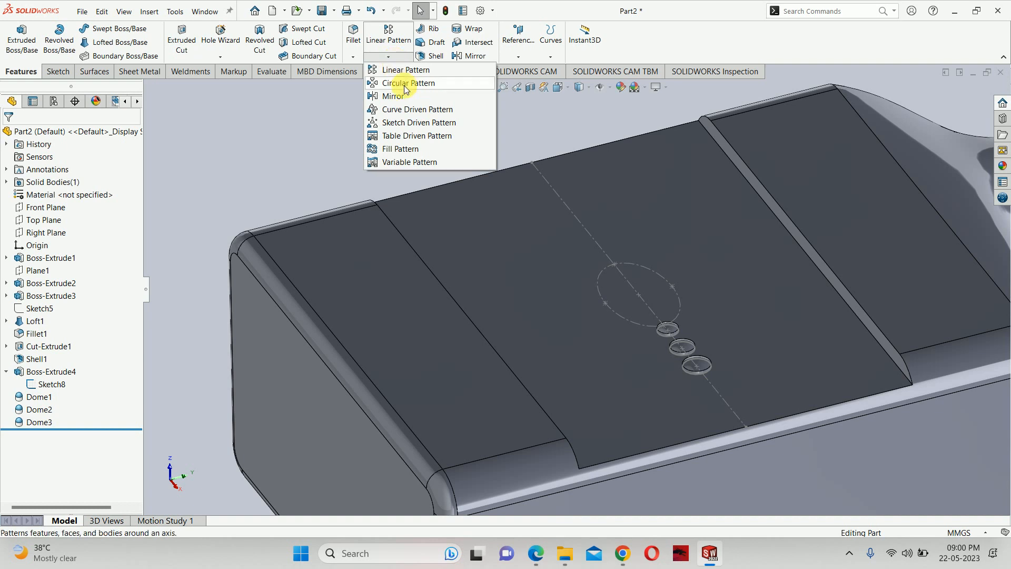
pyautogui.click(416, 112)
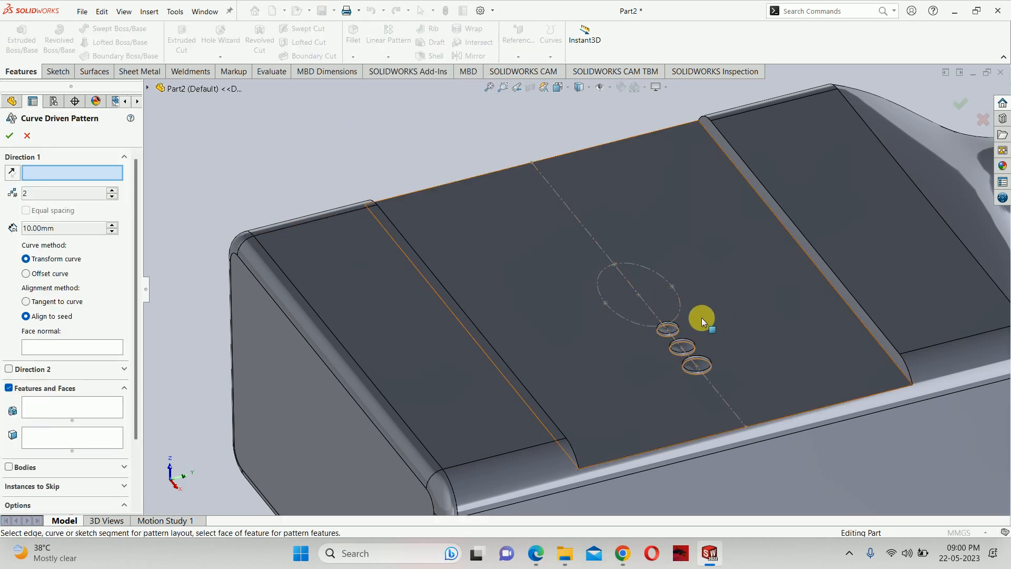
pyautogui.click(681, 303)
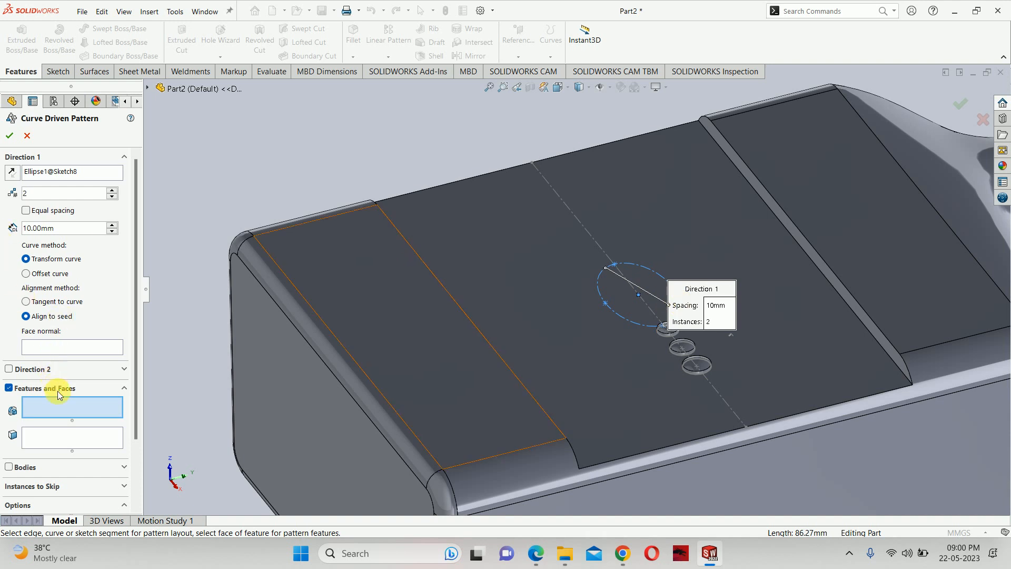
# Step: Choose Boss-Extrude4, Dome1, Dome2 and Dome3 as the features to pattern
pyautogui.click(148, 88)
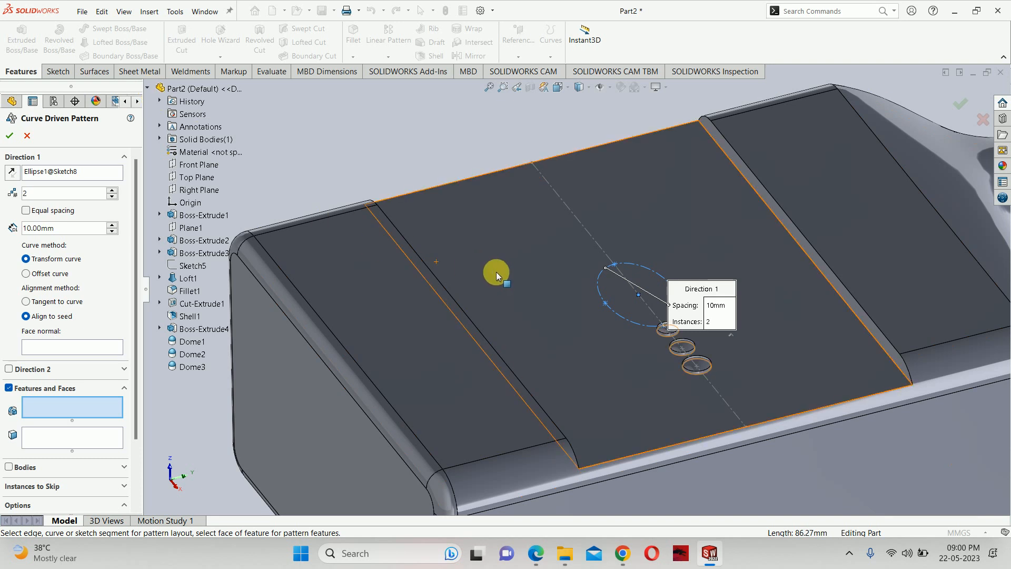
pyautogui.scroll(3, 315, 296)
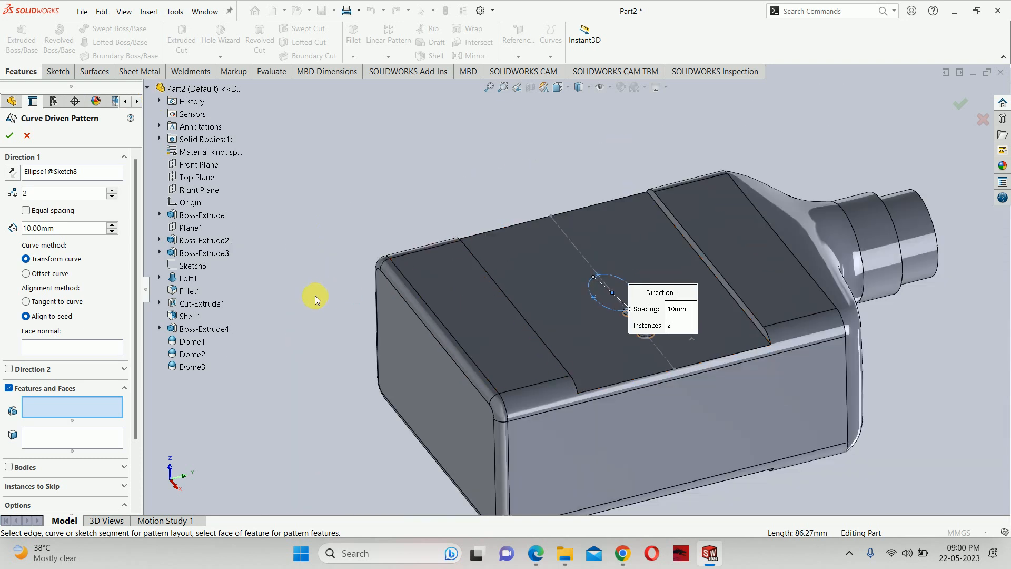
pyautogui.click(196, 330)
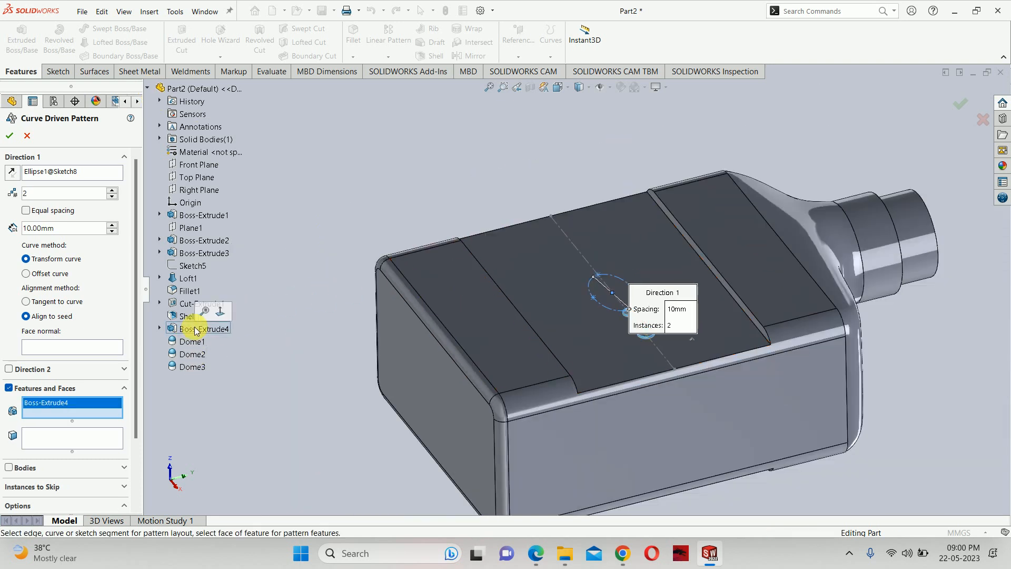
pyautogui.click(190, 342)
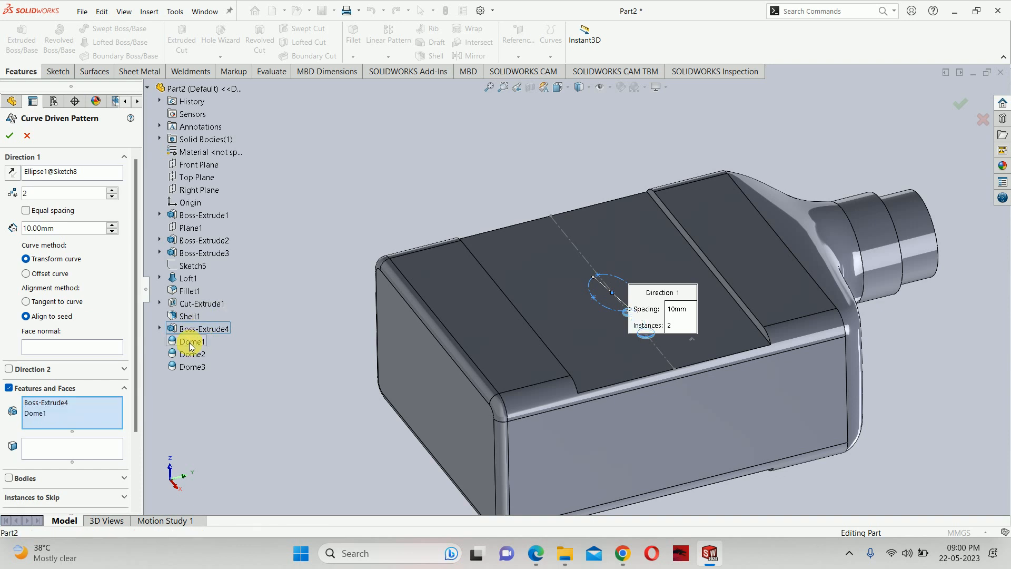
pyautogui.click(192, 355)
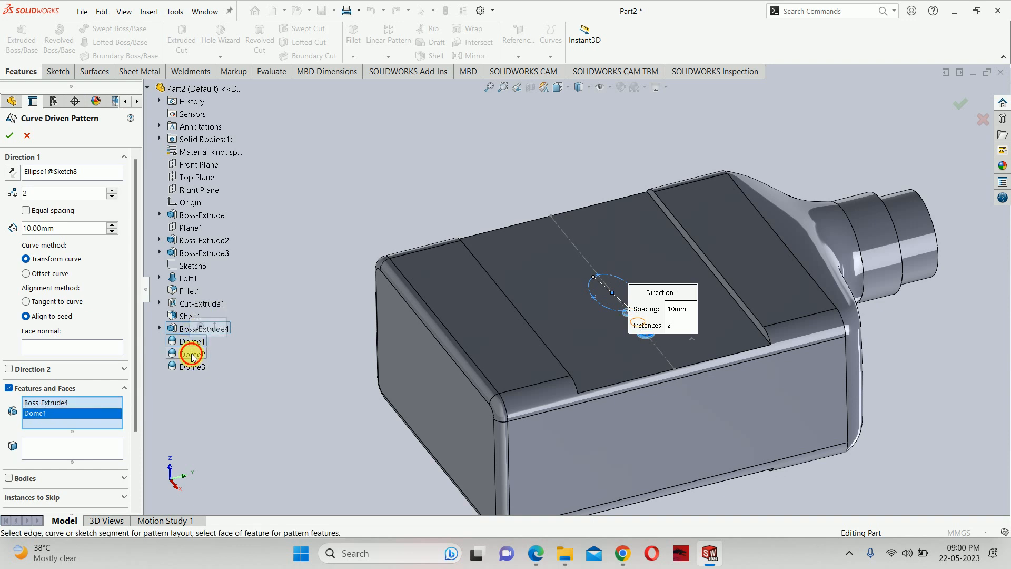
pyautogui.click(194, 366)
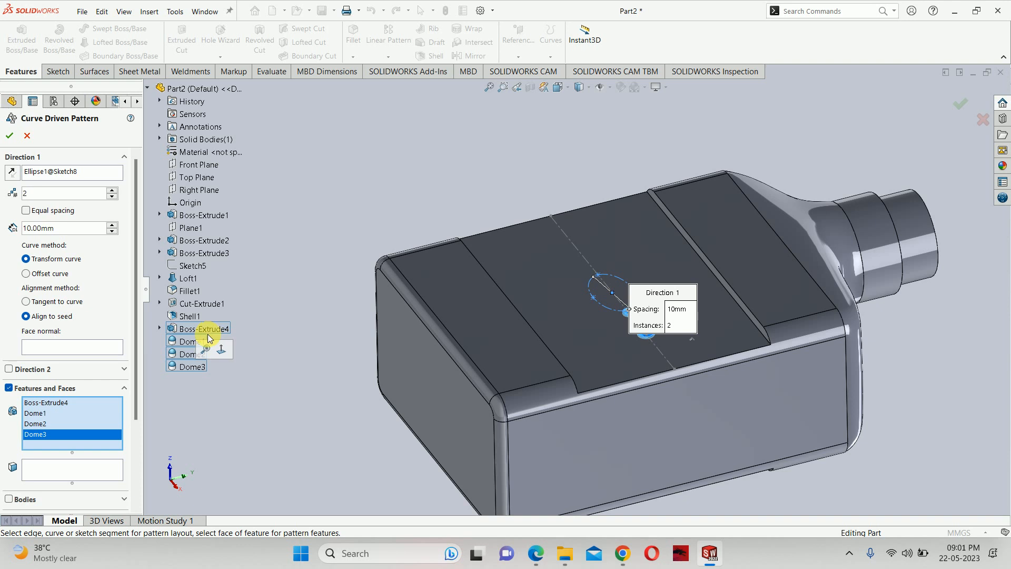
# Step: Set the curve driven pattern to 6 instances with equal spacing around the ellipse
pyautogui.click(111, 190)
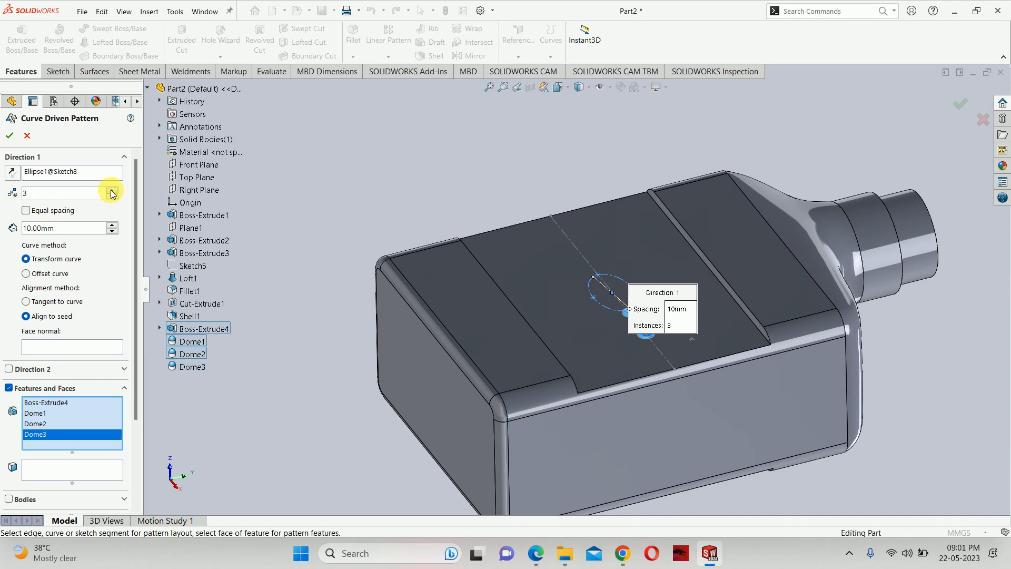
pyautogui.click(112, 191)
pyautogui.click(112, 191)
pyautogui.click(112, 190)
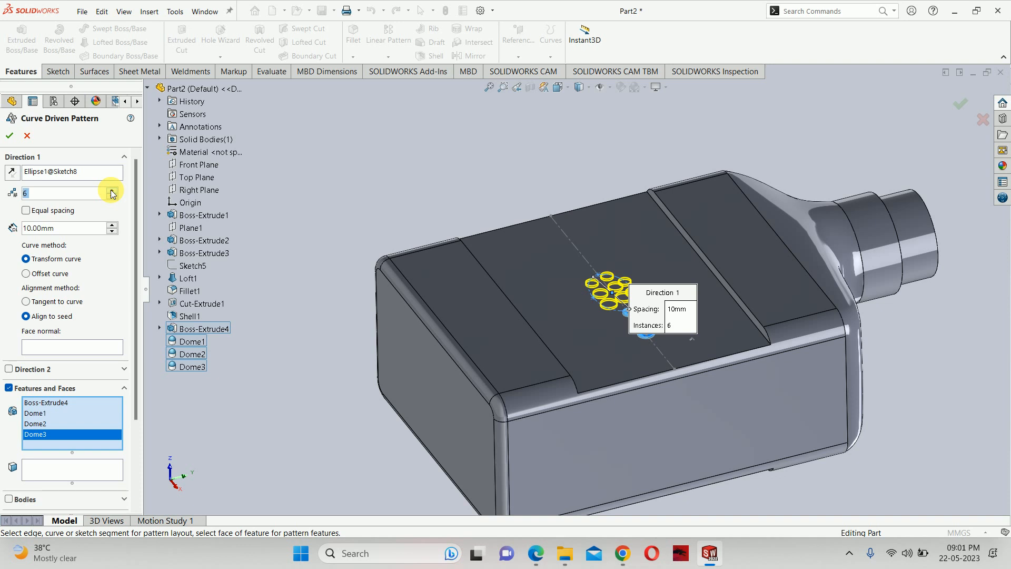
pyautogui.click(43, 214)
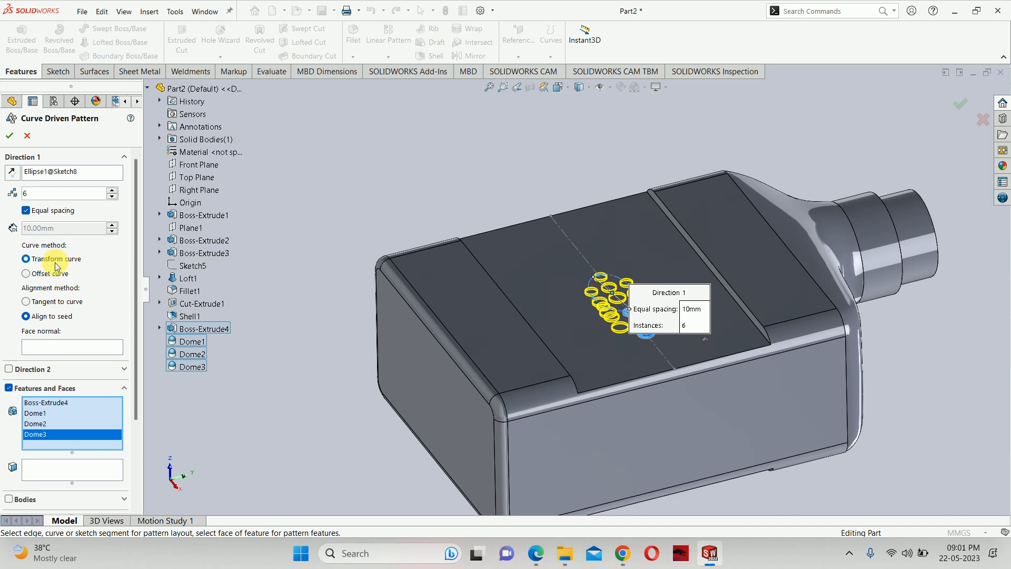
pyautogui.scroll(-5, 701, 301)
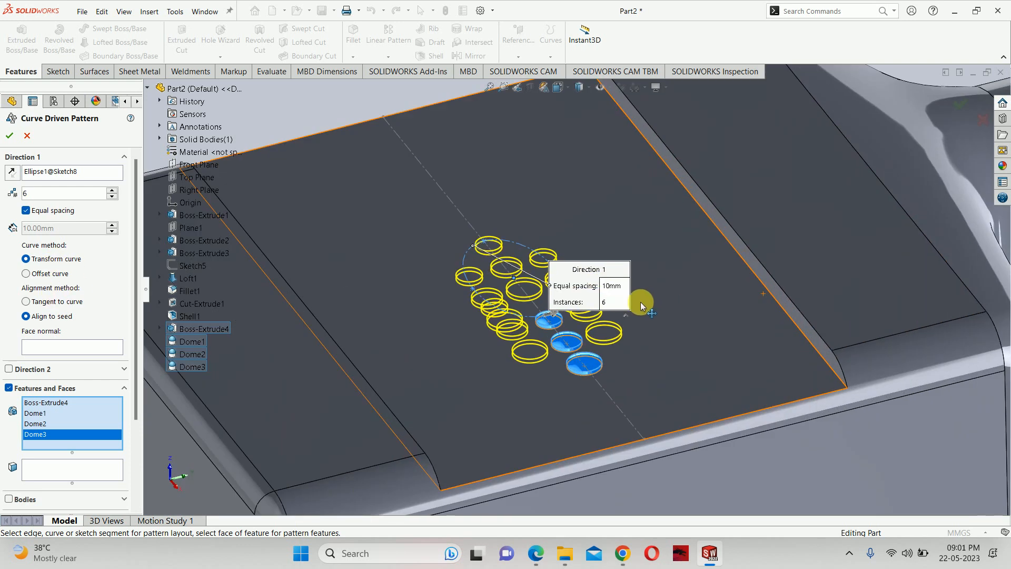
# Step: Finish the curve driven pattern with the Offset curve method and Tangent to curve alignment, and hide the disc sketch
pyautogui.moveTo(607, 274); pyautogui.dragTo(571, 187)
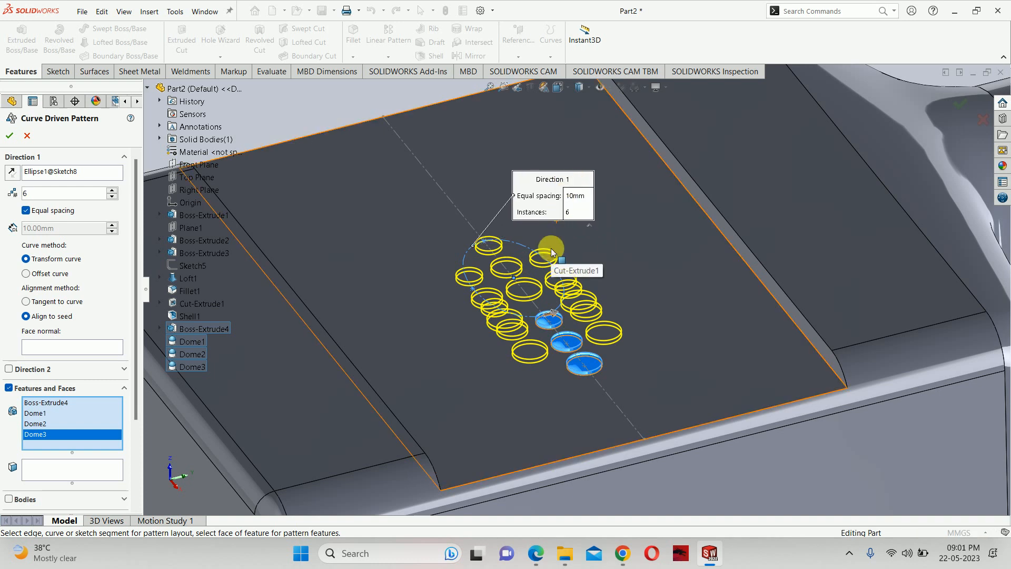
pyautogui.click(26, 273)
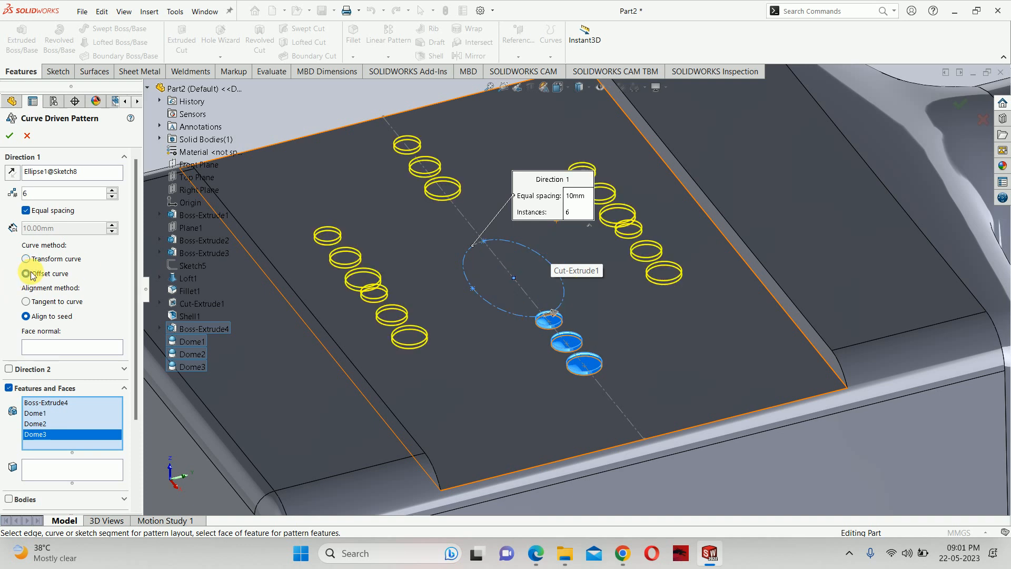
pyautogui.scroll(-2, 416, 359)
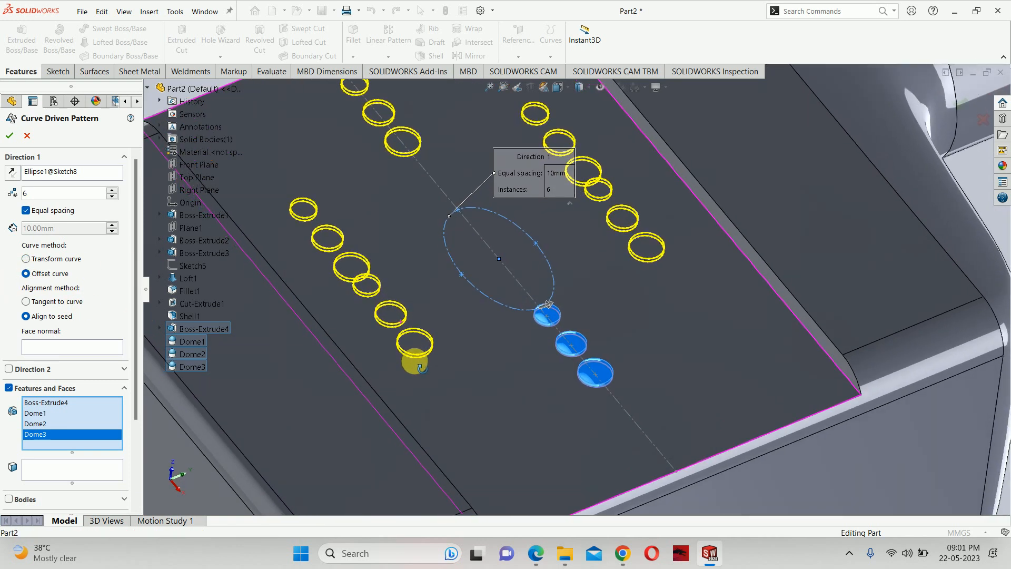
pyautogui.click(58, 303)
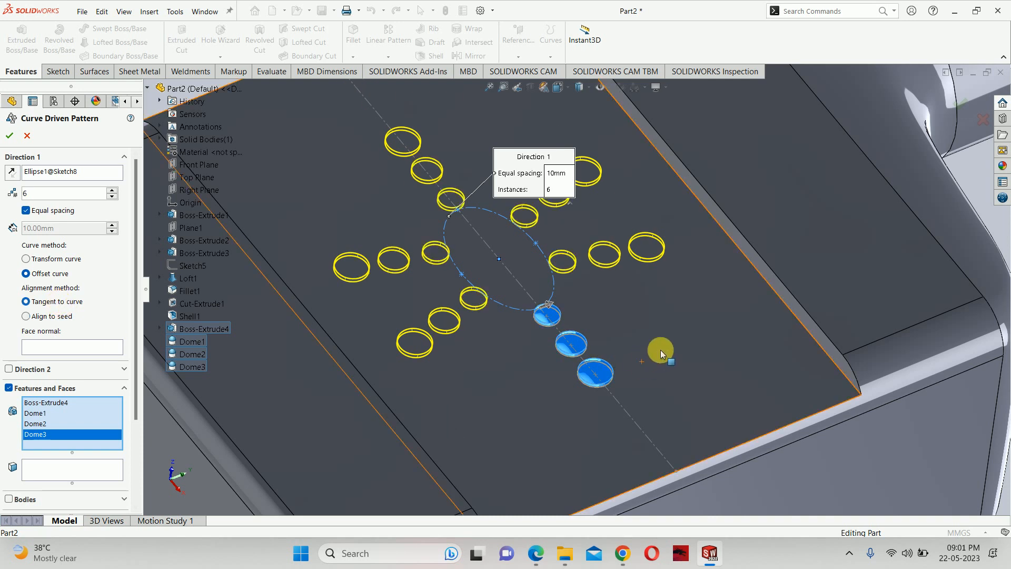
pyautogui.scroll(2, 661, 350)
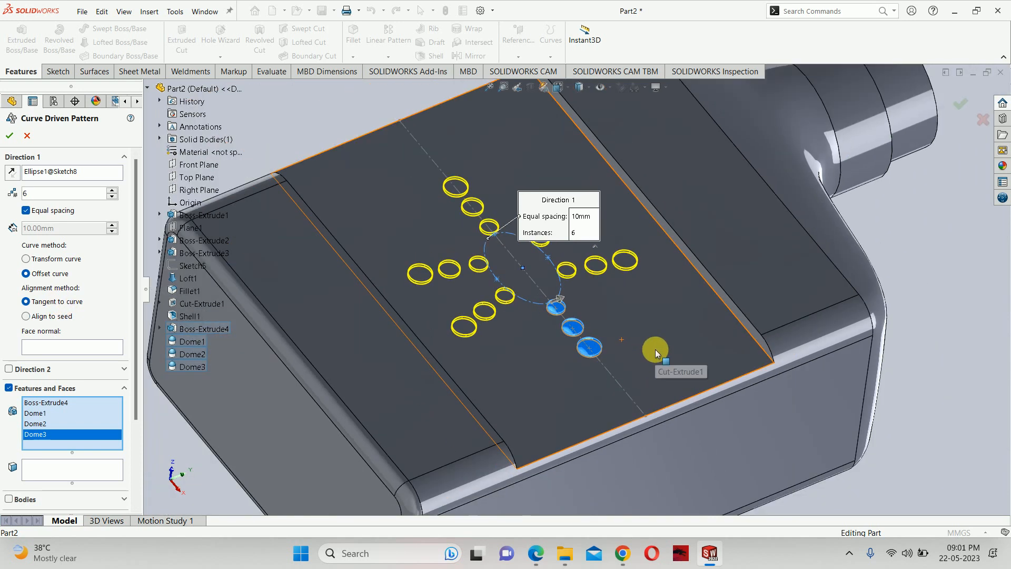
pyautogui.click(960, 111)
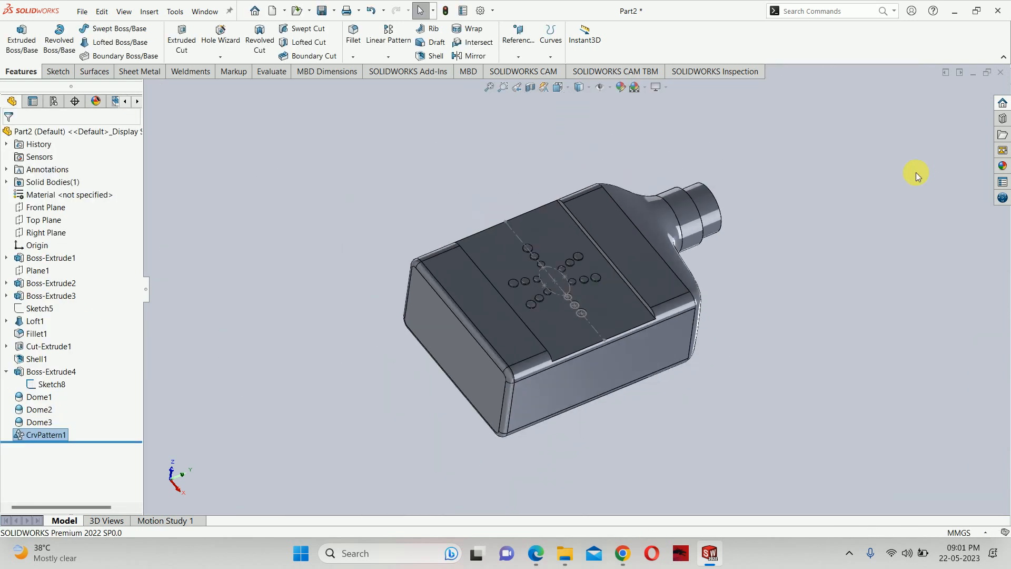
pyautogui.click(594, 325)
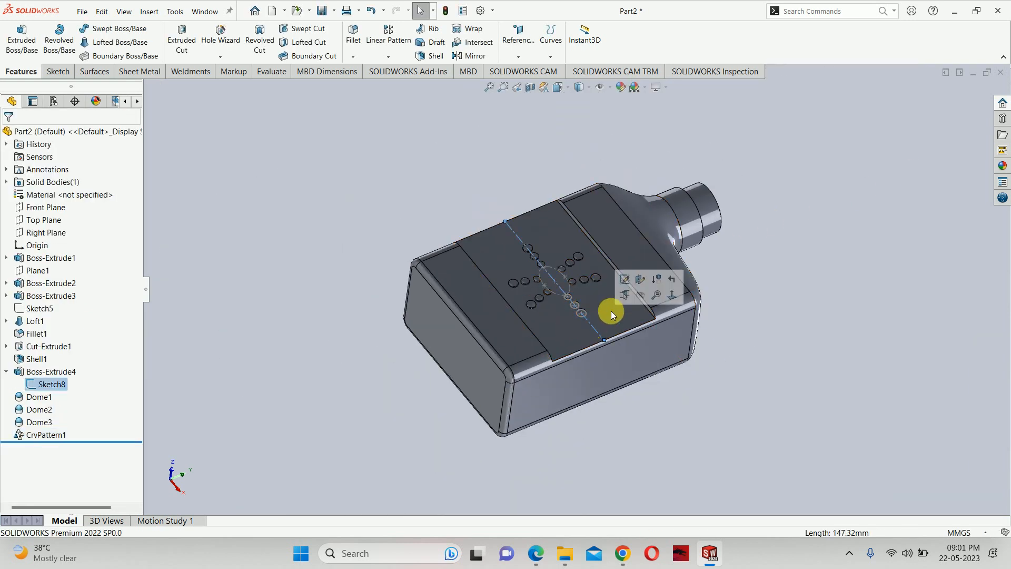
pyautogui.click(641, 295)
# Step: Start a sketch on the bottle's narrow side face and draw a circle about 11.4 mm in diameter near its upper corner
pyautogui.moveTo(671, 314); pyautogui.dragTo(608, 305, button='middle')
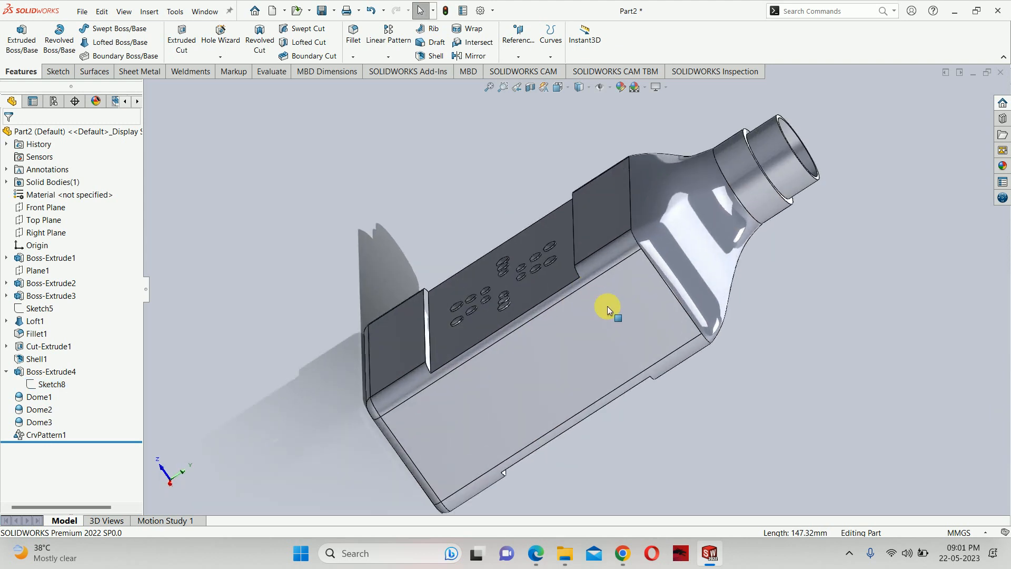
pyautogui.click(608, 305)
pyautogui.click(653, 275)
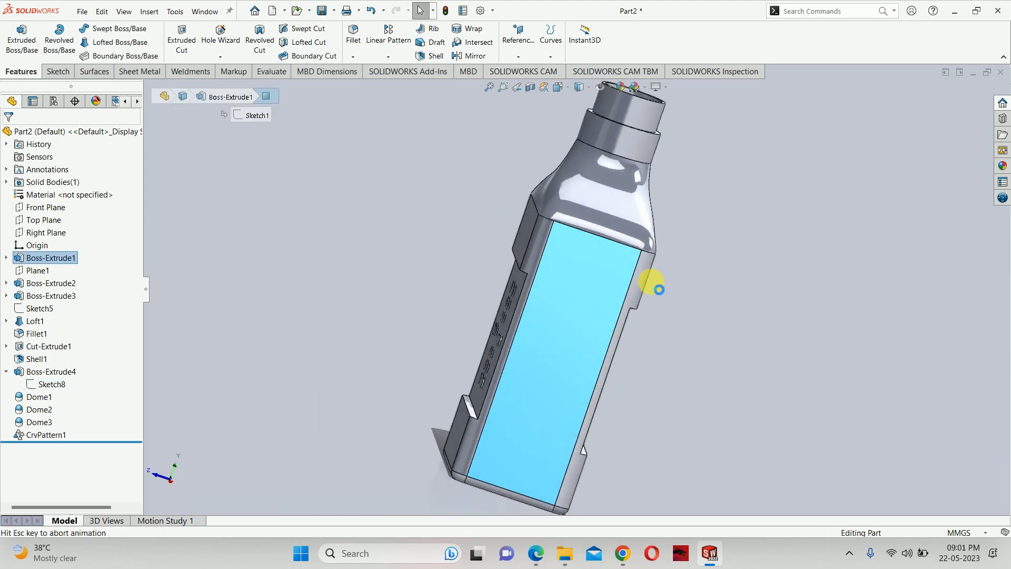
pyautogui.scroll(-5, 531, 246)
pyautogui.moveTo(513, 238); pyautogui.dragTo(538, 248, button='right')
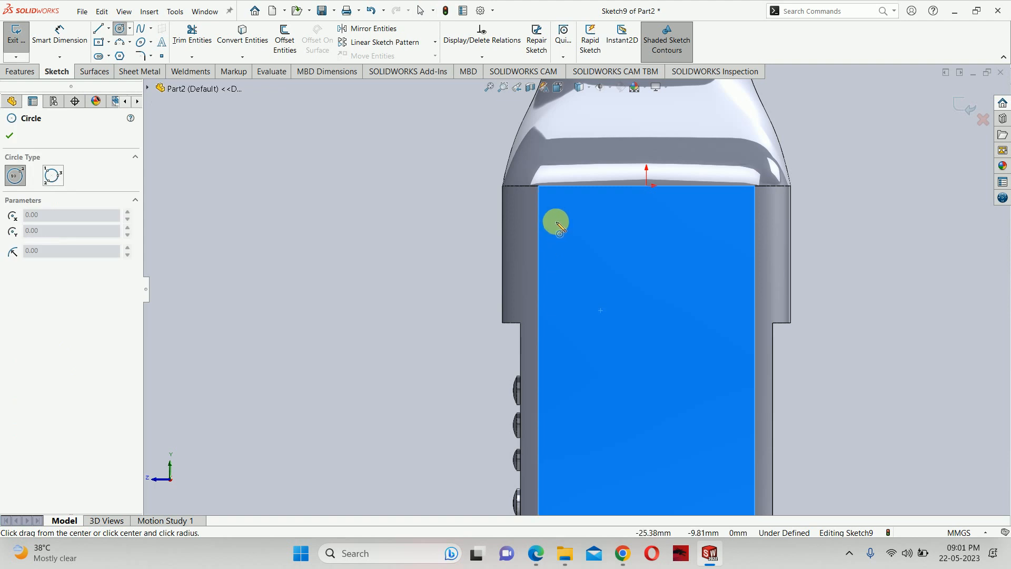
pyautogui.click(561, 223)
pyautogui.click(571, 236)
# Step: Dimension the circle's centre 7 mm from the face's upper edge and 7 mm from its adjacent side edge
pyautogui.moveTo(574, 300); pyautogui.dragTo(548, 83, button='right')
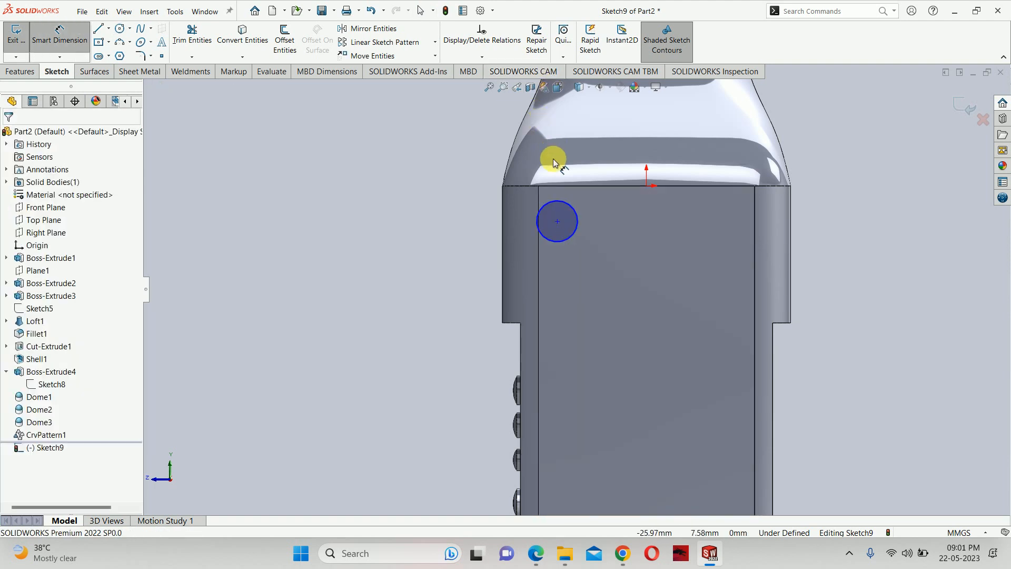
pyautogui.click(557, 219)
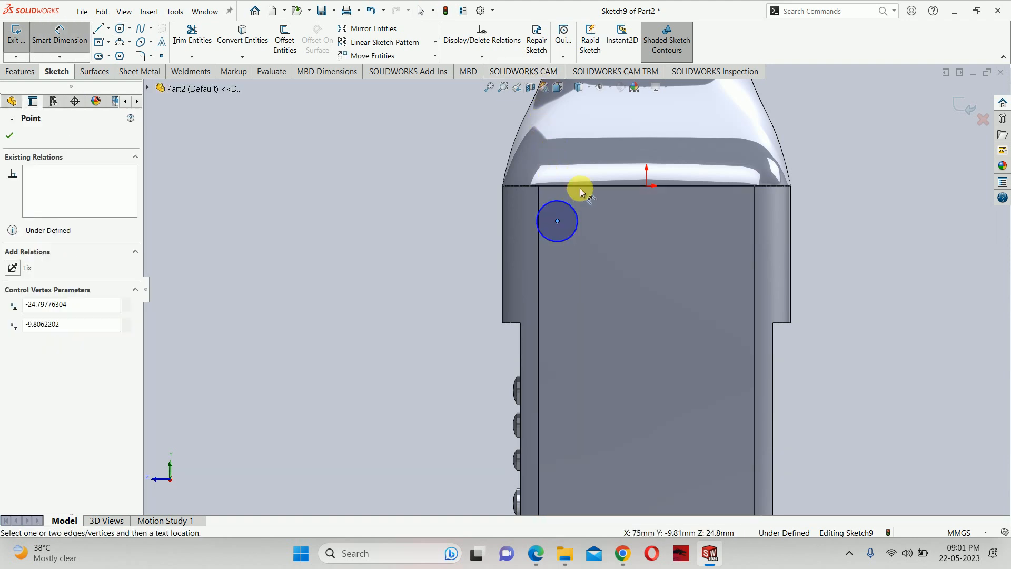
pyautogui.click(582, 186)
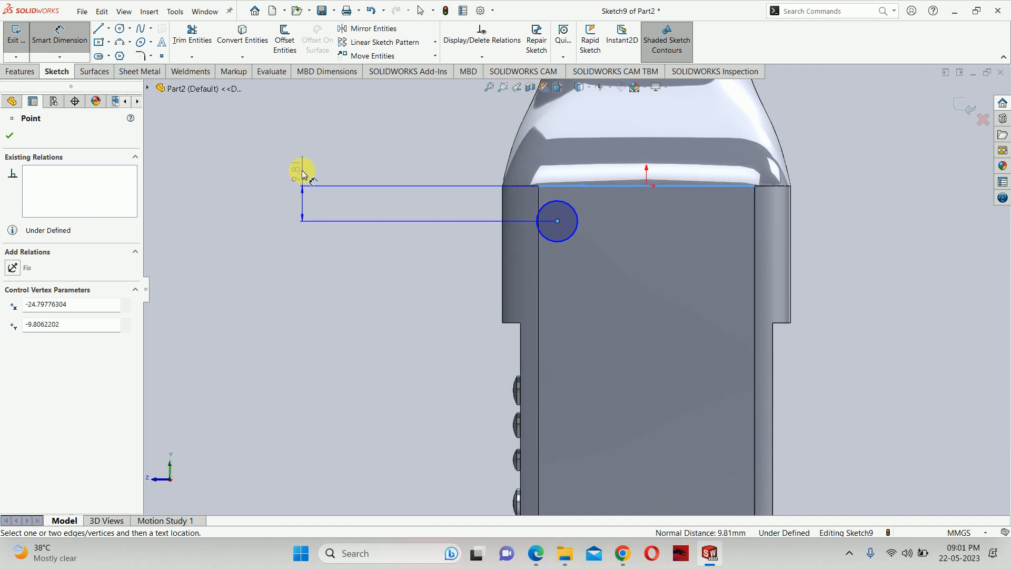
pyautogui.click(311, 150)
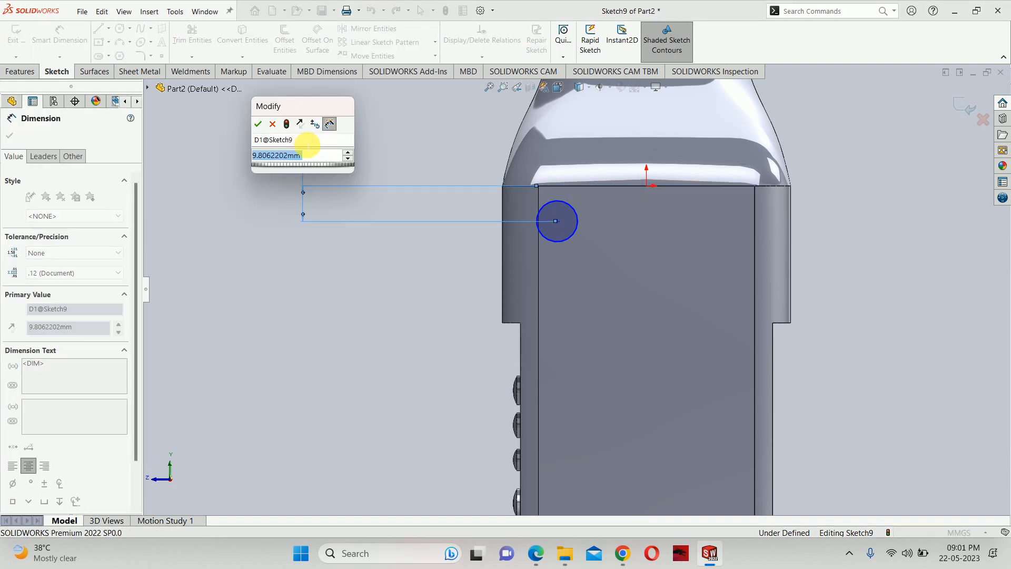
pyautogui.write('7')
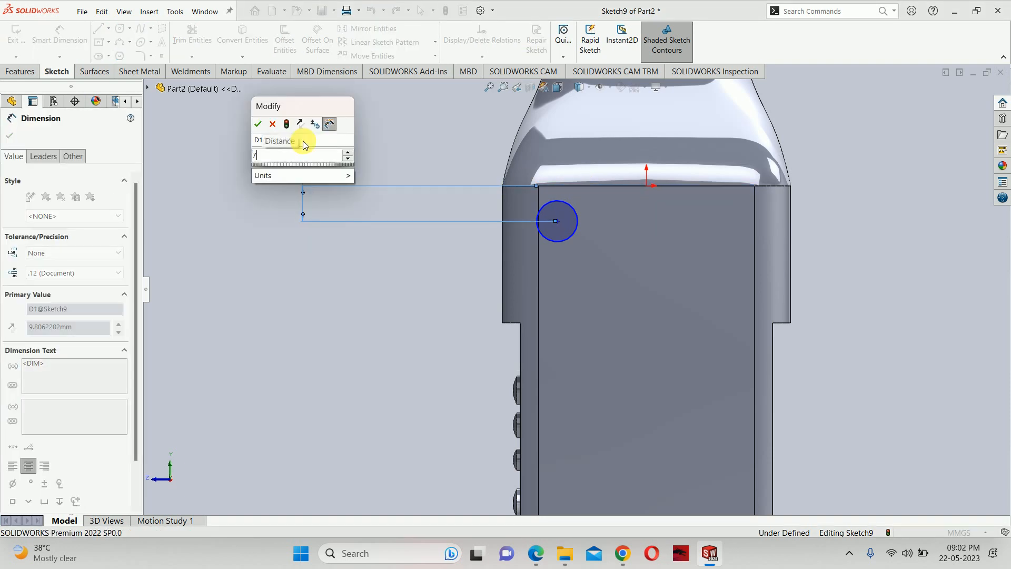
pyautogui.press('Return')
pyautogui.click(373, 193)
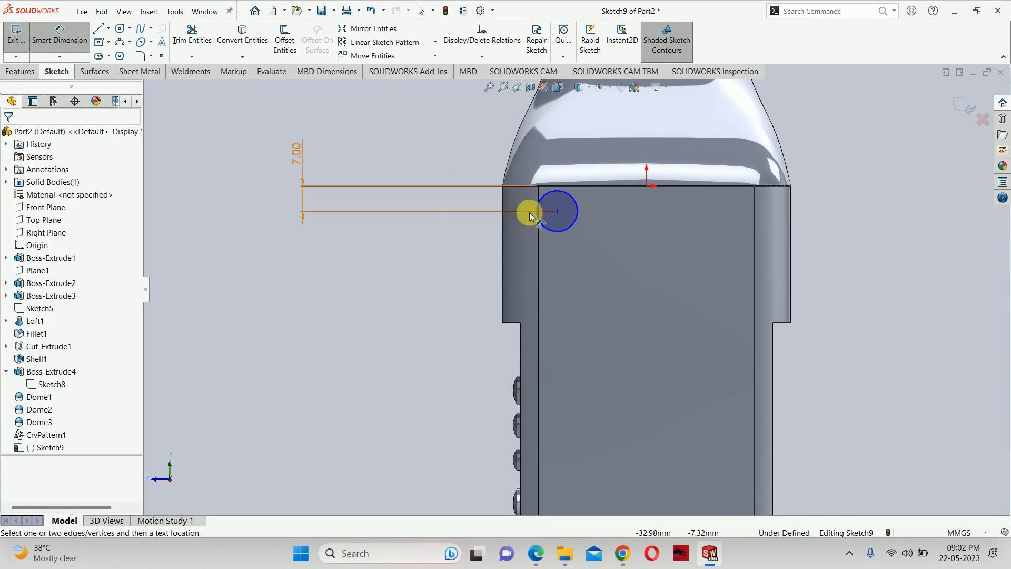
pyautogui.click(538, 226)
pyautogui.click(557, 212)
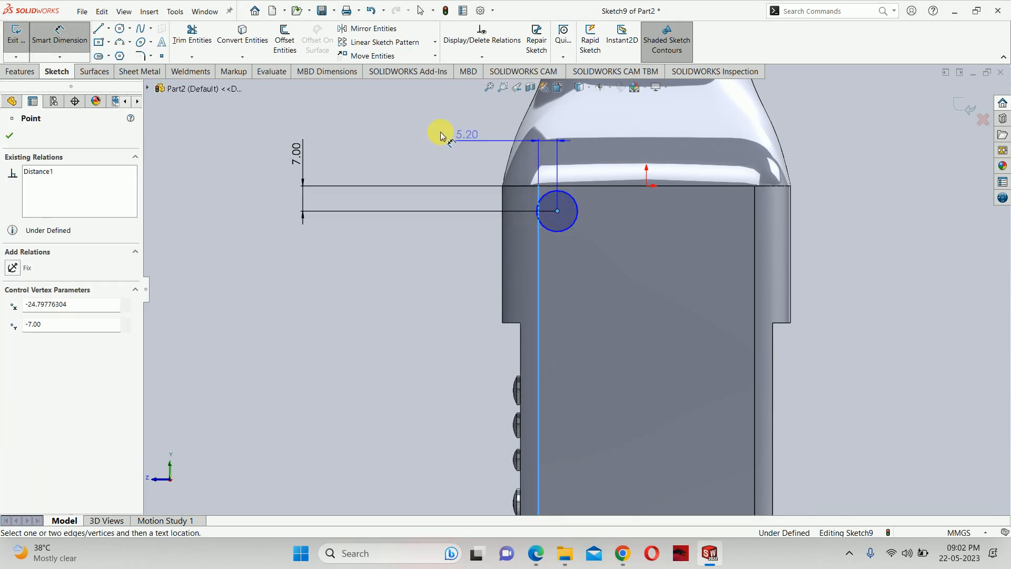
pyautogui.click(440, 132)
pyautogui.write('7')
pyautogui.press('Return')
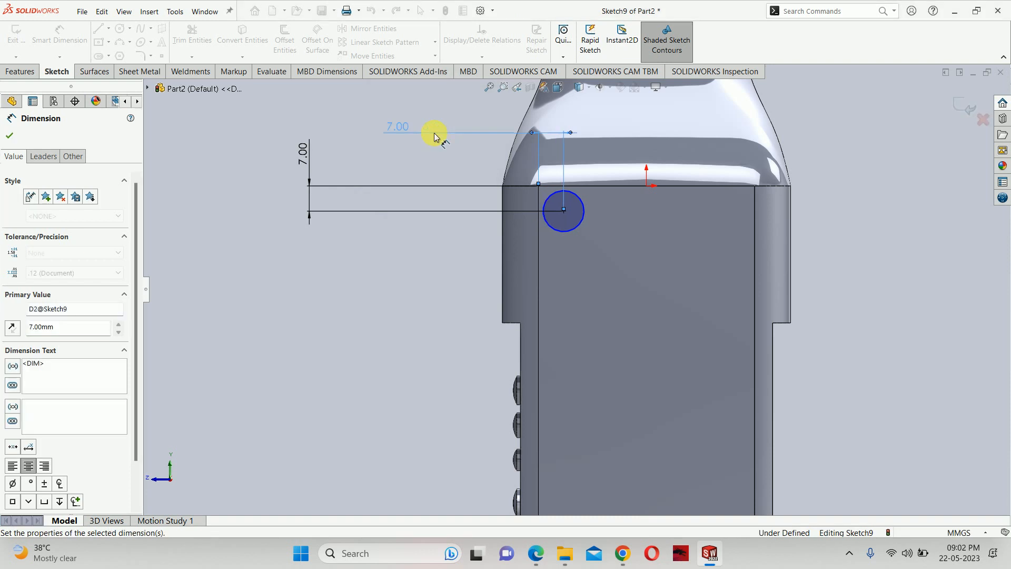
# Step: Set the circle's diameter to 5 mm and exit the sketch
pyautogui.click(544, 220)
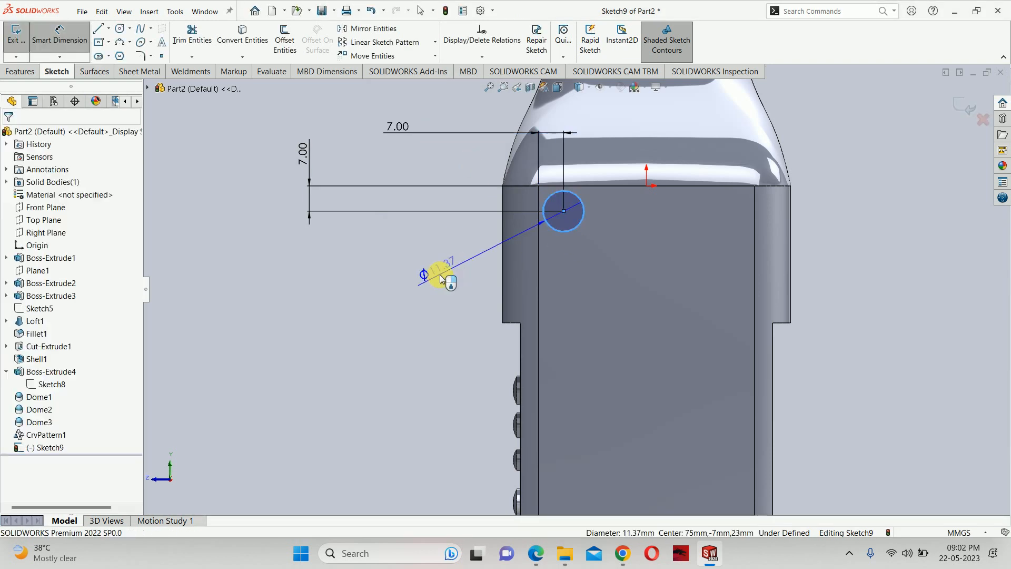
pyautogui.click(440, 274)
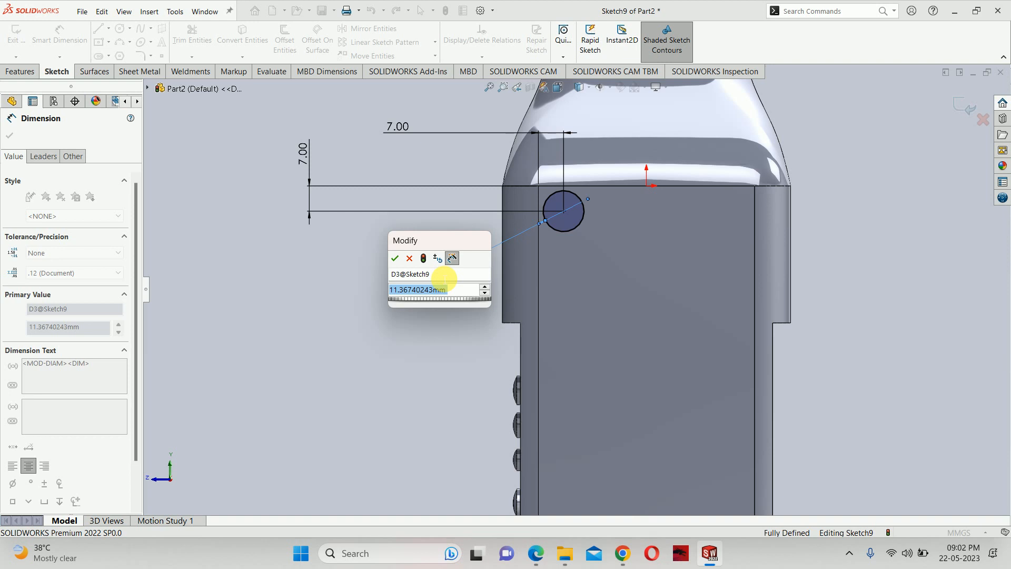
pyautogui.write('5')
pyautogui.press('Return')
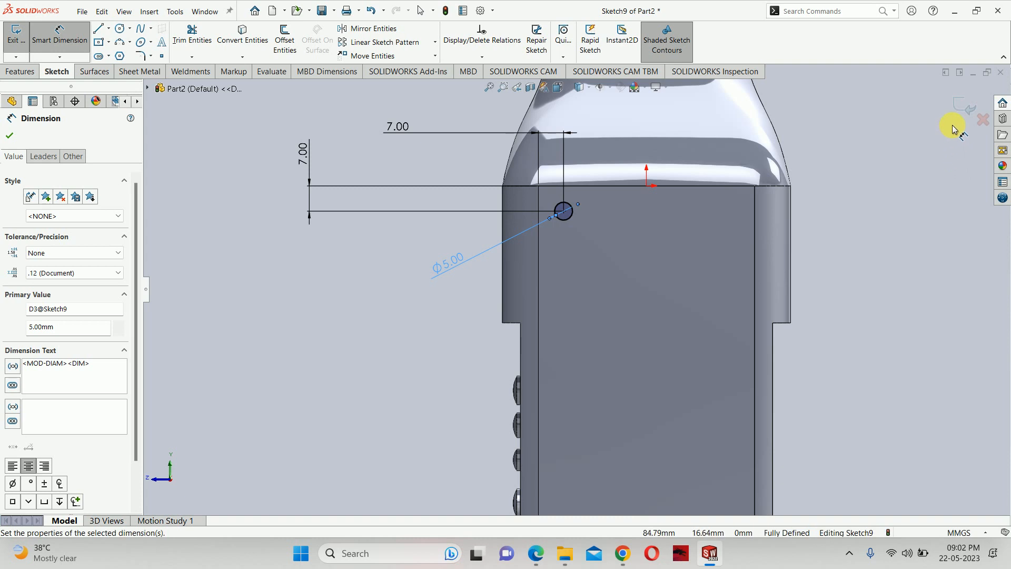
pyautogui.click(969, 97)
pyautogui.click(971, 103)
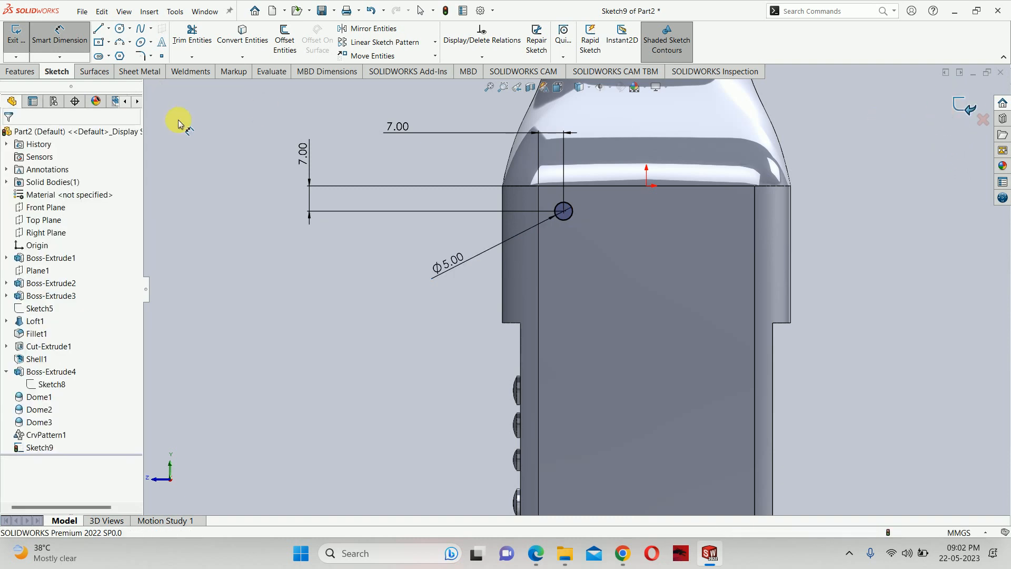
# Step: Extrude the 5 mm circle 0.5 mm outward from the side face as a merged boss
pyautogui.click(22, 40)
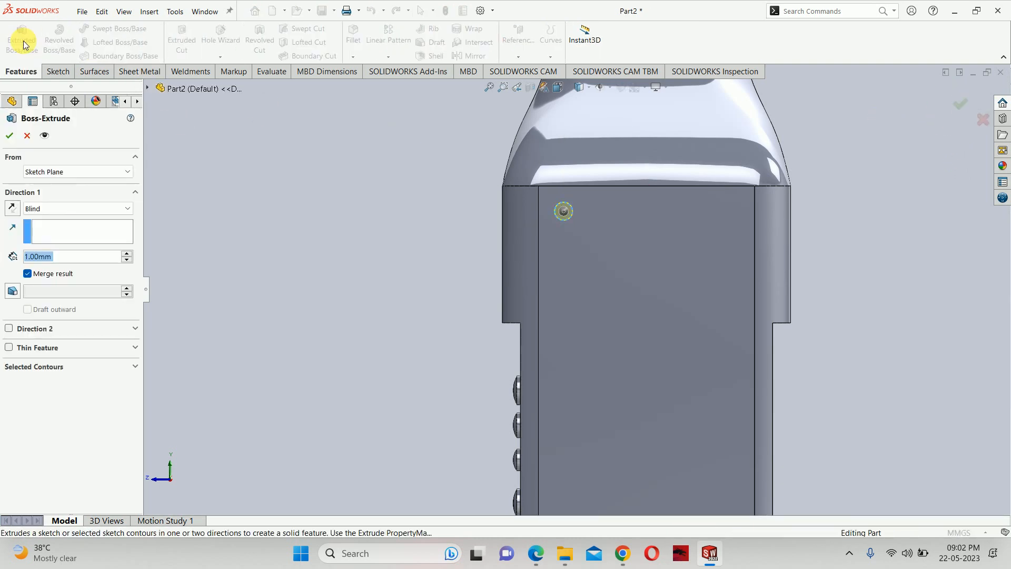
pyautogui.write('5')
pyautogui.press('Return')
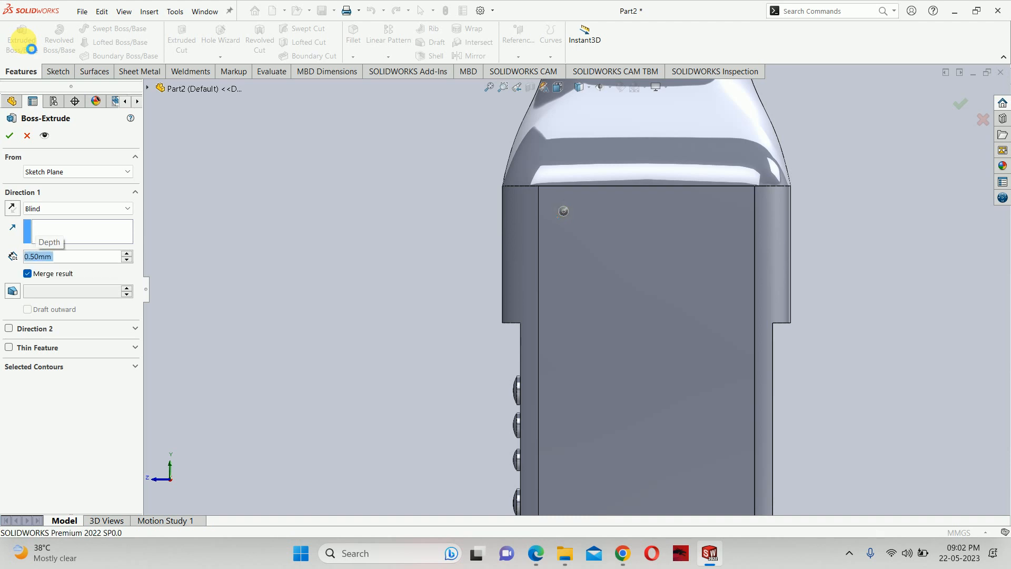
pyautogui.press('Return')
pyautogui.moveTo(518, 274); pyautogui.dragTo(527, 203, button='middle')
pyautogui.scroll(-1, 526, 203)
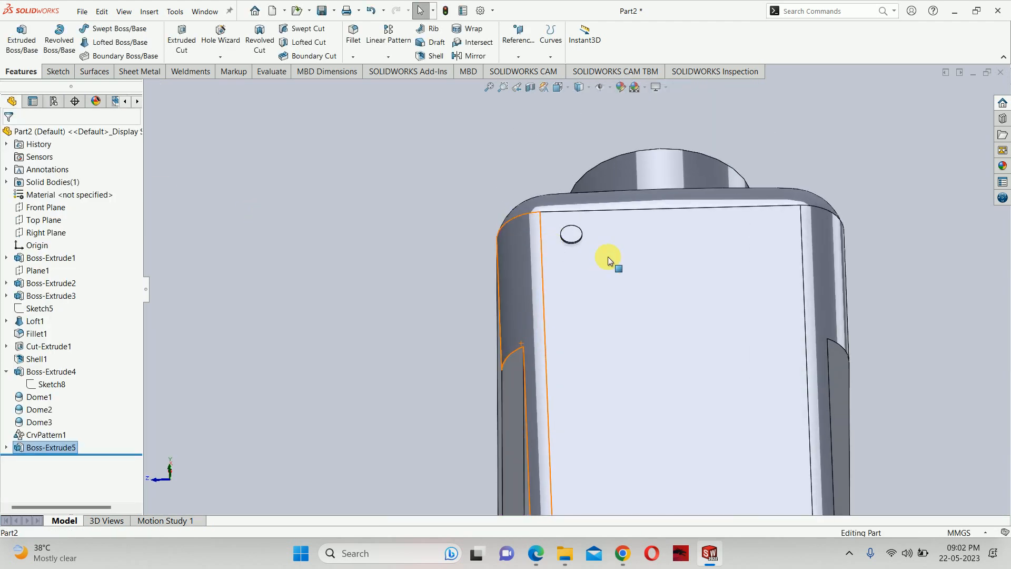
pyautogui.scroll(5, 615, 225)
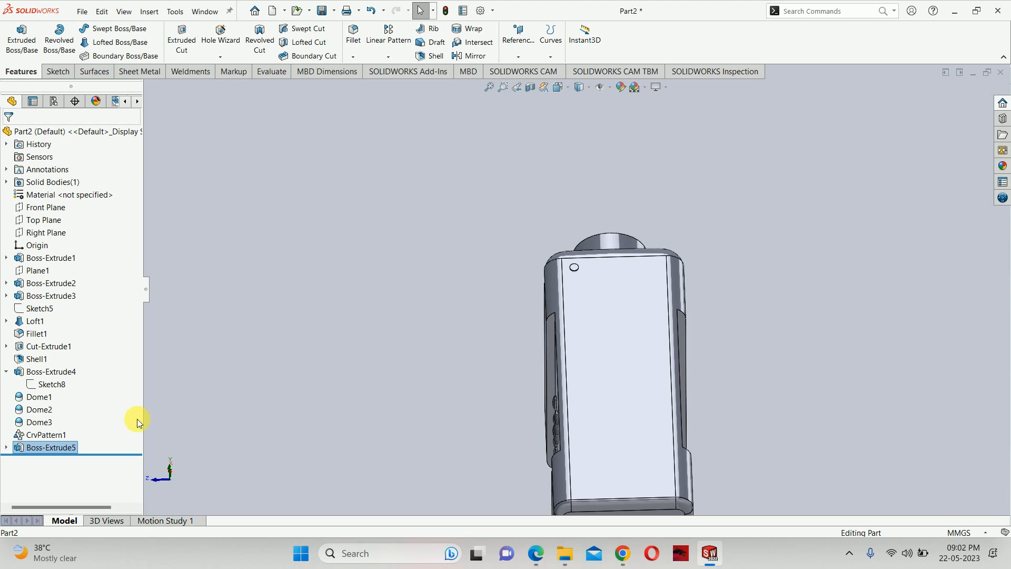
# Step: Start a Fill Pattern of the small disc boss with the Perforation layout, using the narrow side face as fill boundary
pyautogui.click(390, 58)
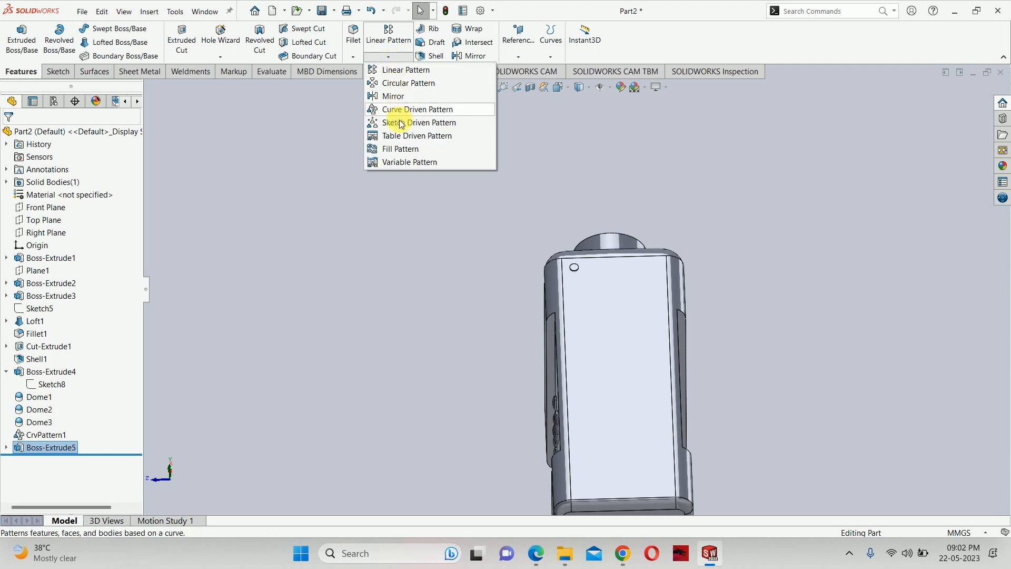
pyautogui.click(410, 151)
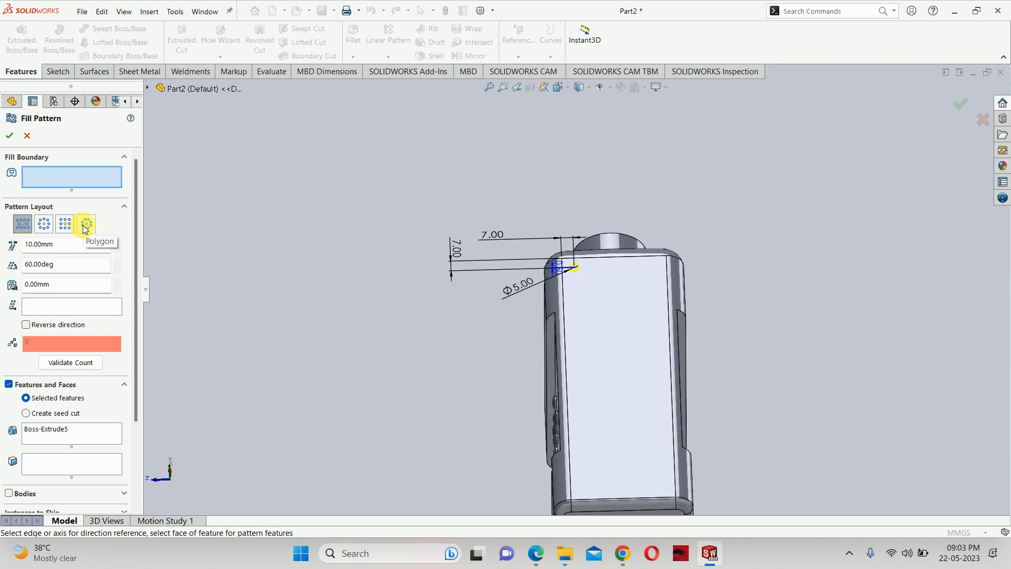
pyautogui.click(19, 225)
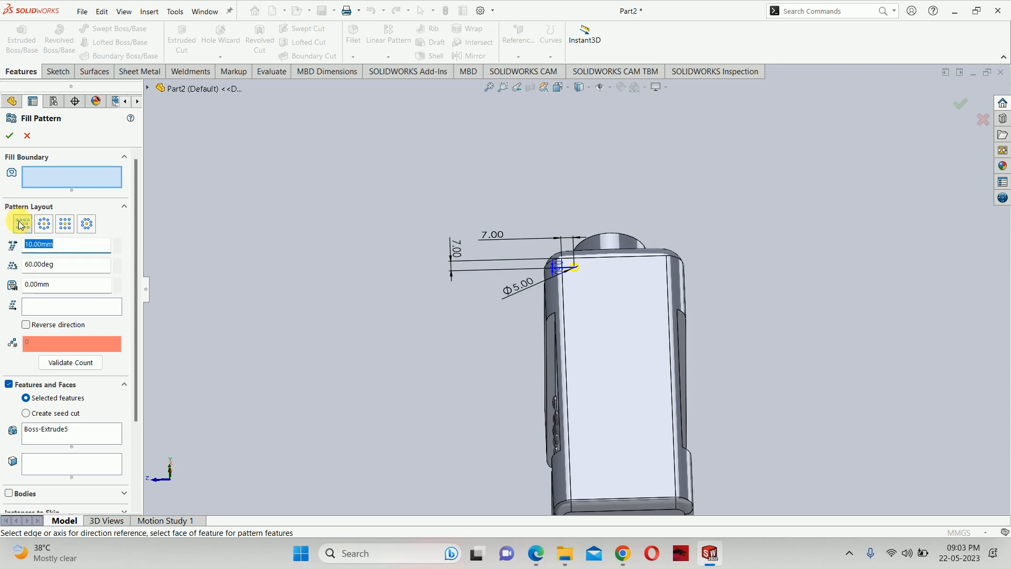
pyautogui.click(47, 167)
pyautogui.scroll(-2, 349, 221)
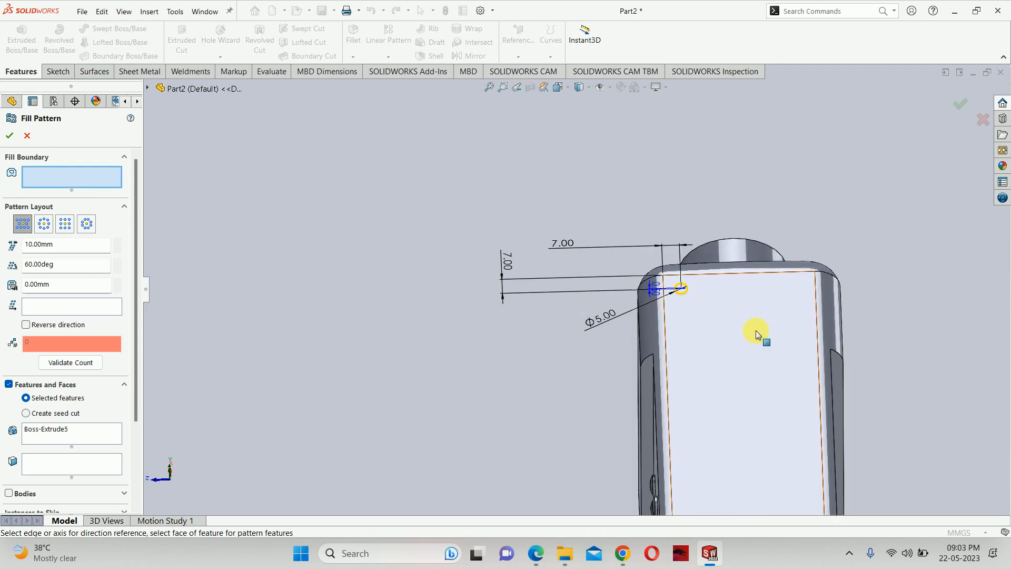
pyautogui.click(745, 274)
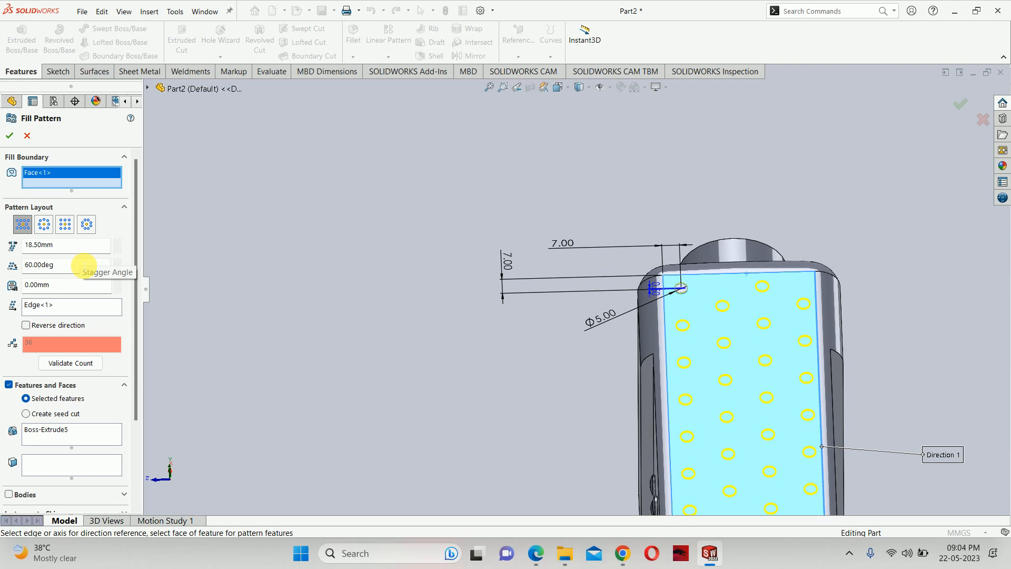
# Step: Set the fill pattern's instance spacing to 18 mm and create the pattern on the side face
pyautogui.click(77, 245)
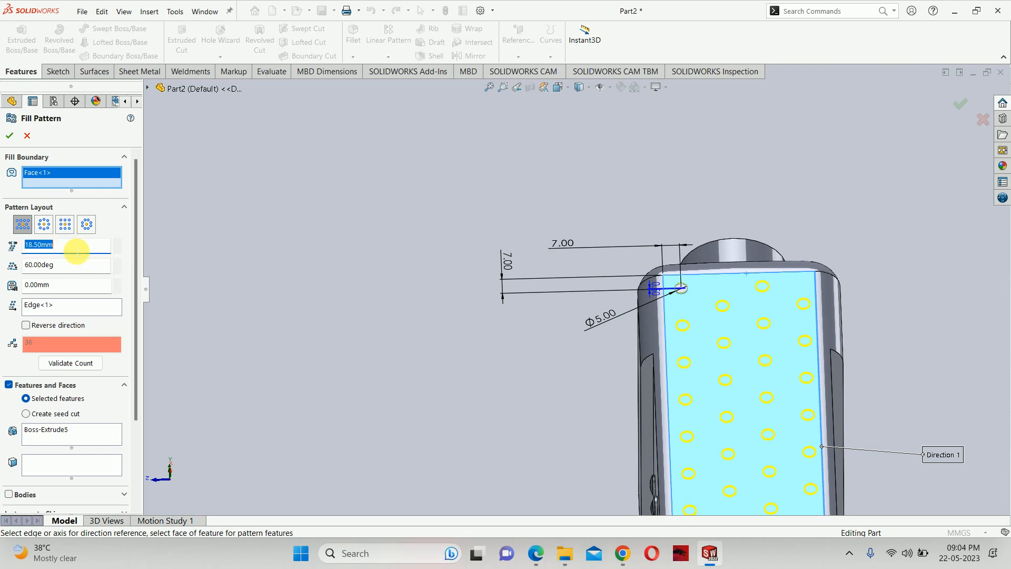
pyautogui.write('18')
pyautogui.press('Return')
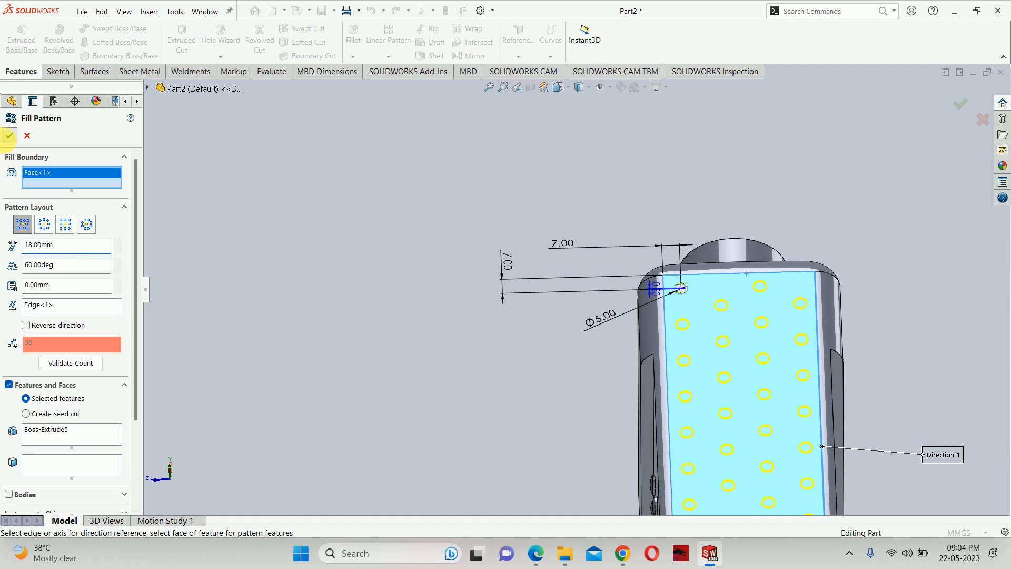
pyautogui.click(9, 135)
pyautogui.scroll(5, 637, 293)
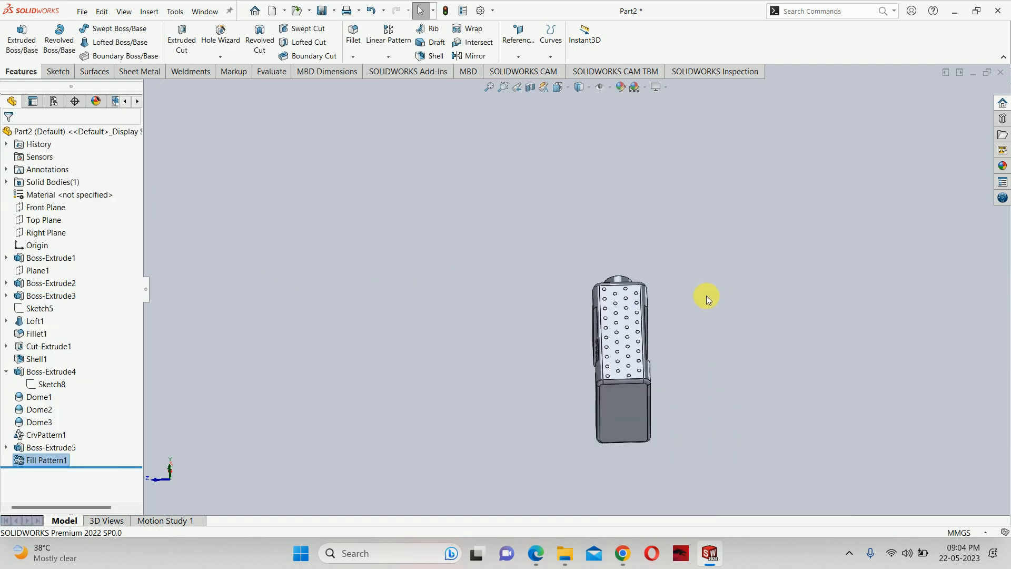
pyautogui.moveTo(706, 295); pyautogui.dragTo(643, 413, button='middle')
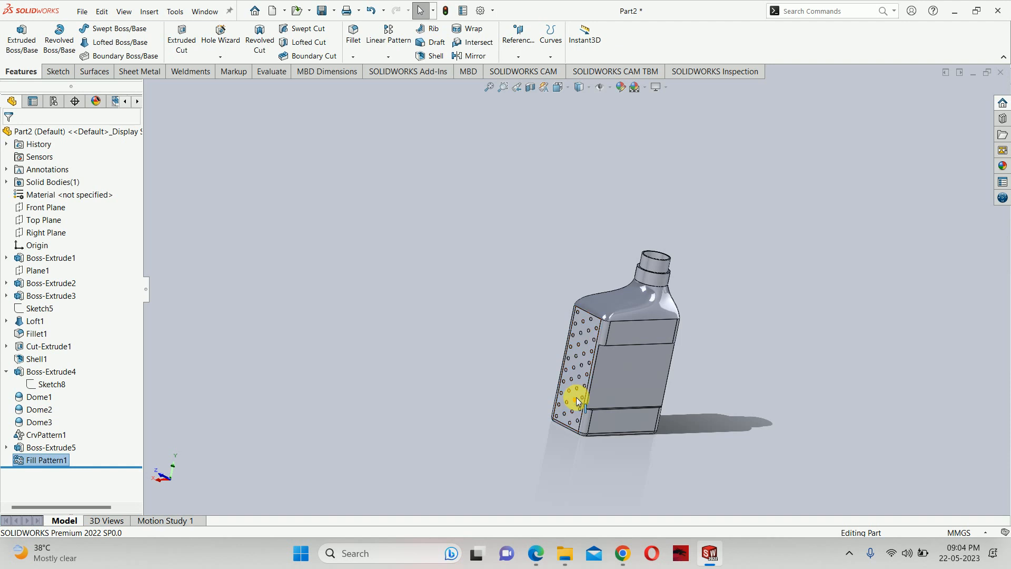
pyautogui.scroll(-2, 555, 375)
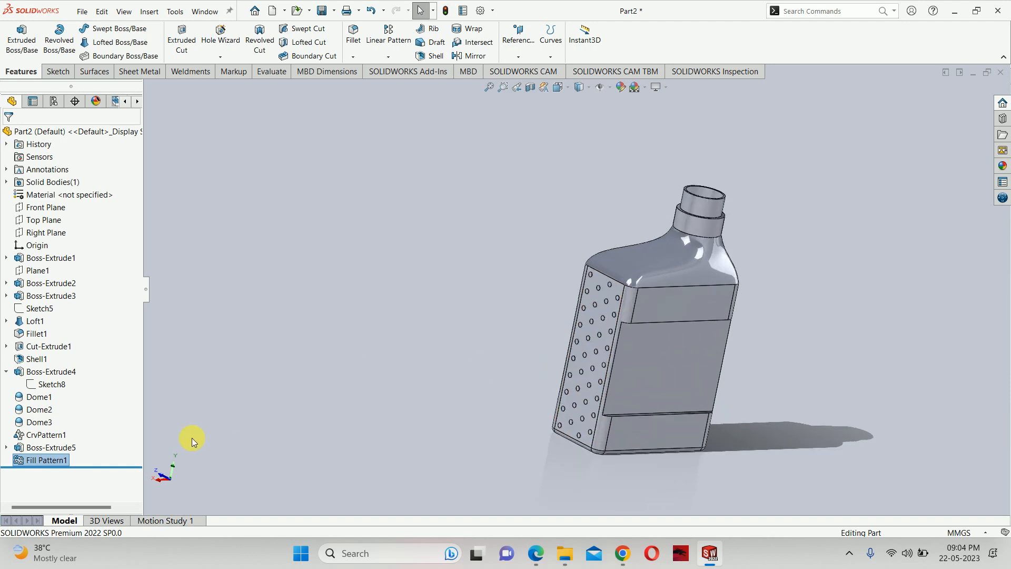
# Step: Review the fill pattern's settings and examine the patterned front and side faces of the bottle
pyautogui.rightClick(55, 463)
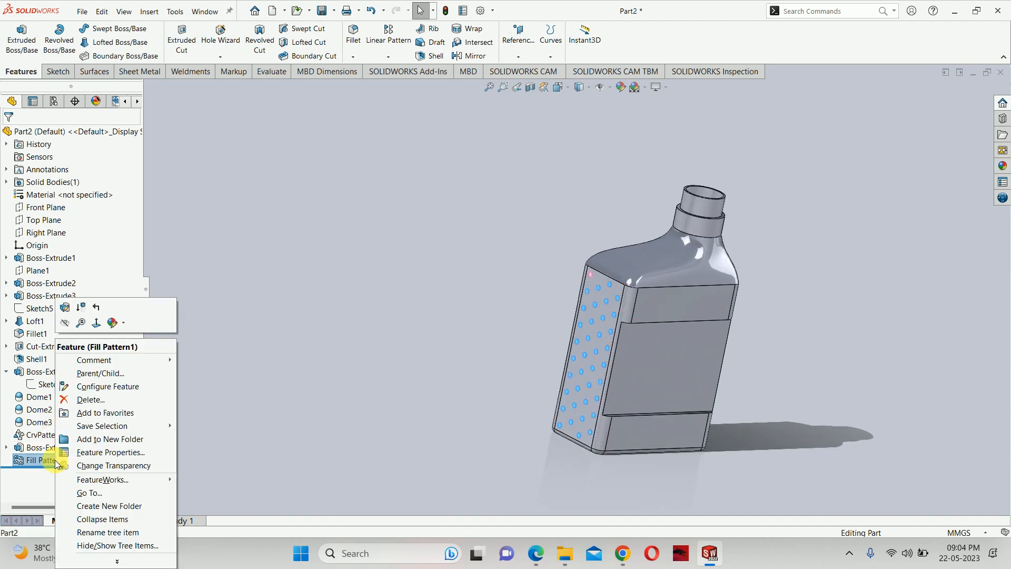
pyautogui.click(66, 308)
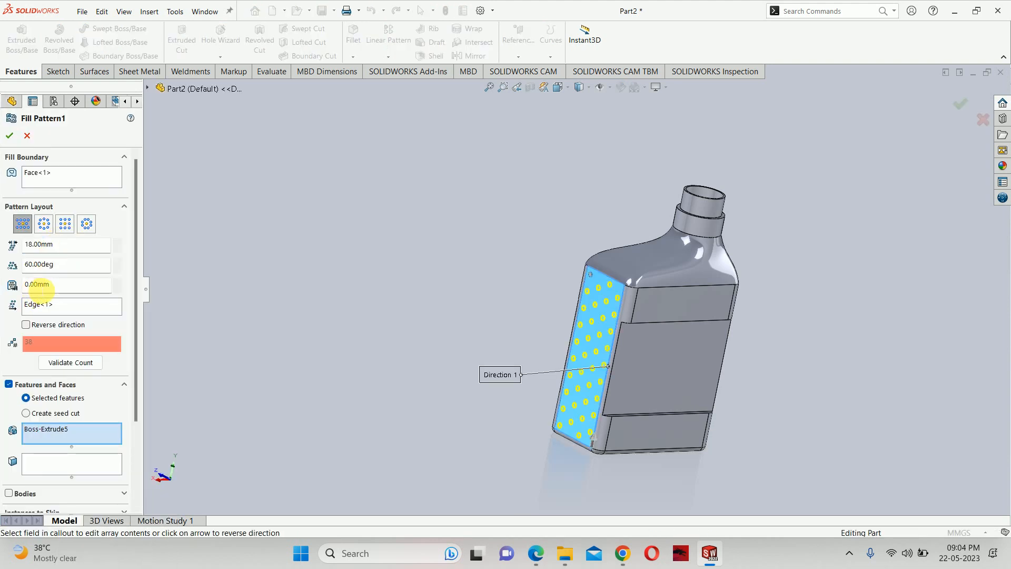
pyautogui.click(9, 136)
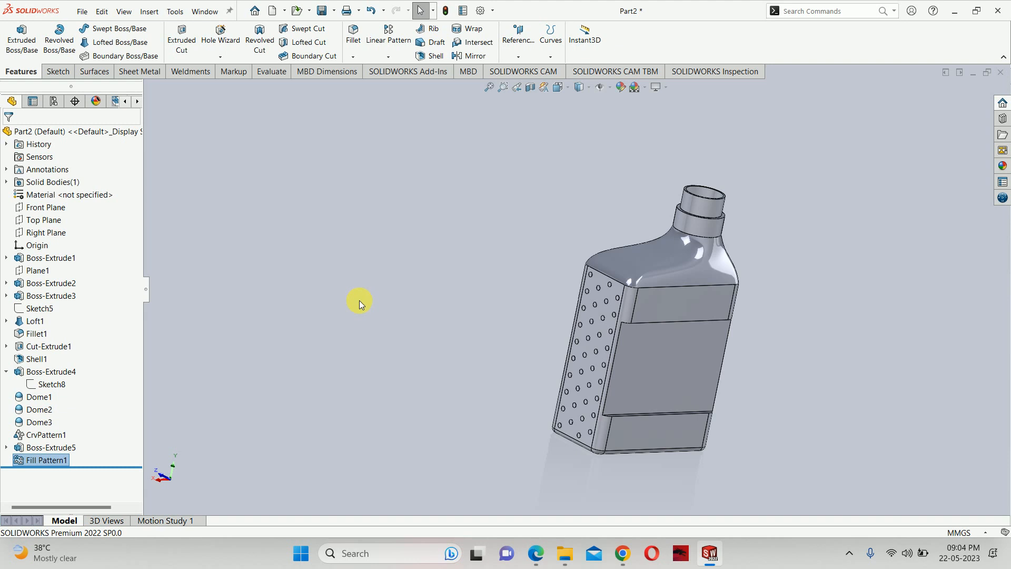
pyautogui.moveTo(614, 353); pyautogui.dragTo(640, 454, button='middle')
pyautogui.moveTo(855, 291); pyautogui.dragTo(776, 340, button='middle')
pyautogui.scroll(-4, 712, 267)
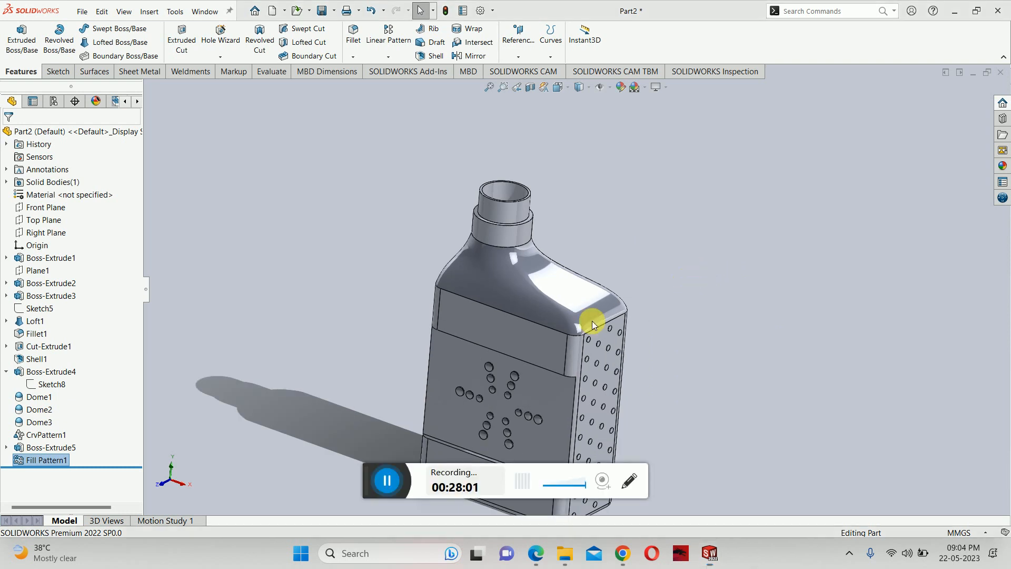